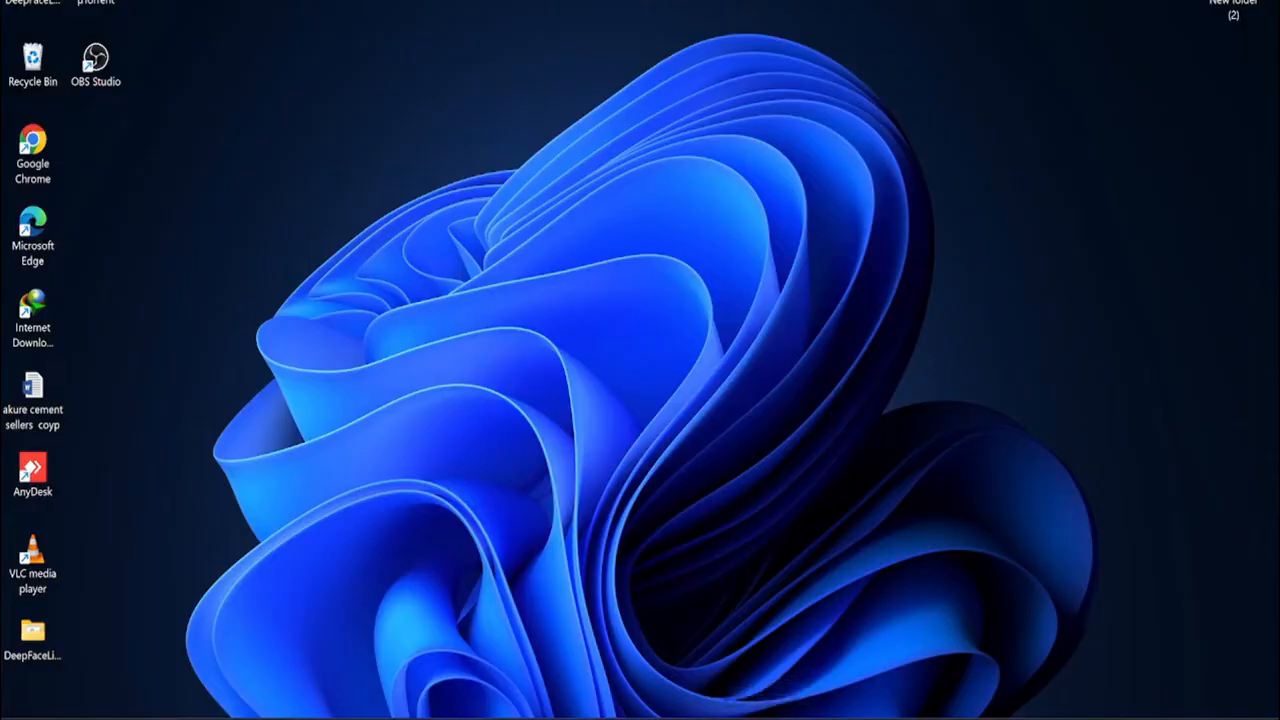
# Open Task Manager and view the performance details of GPU 1, the NVIDIA GeForce RTX card
pyautogui.press('super+s')
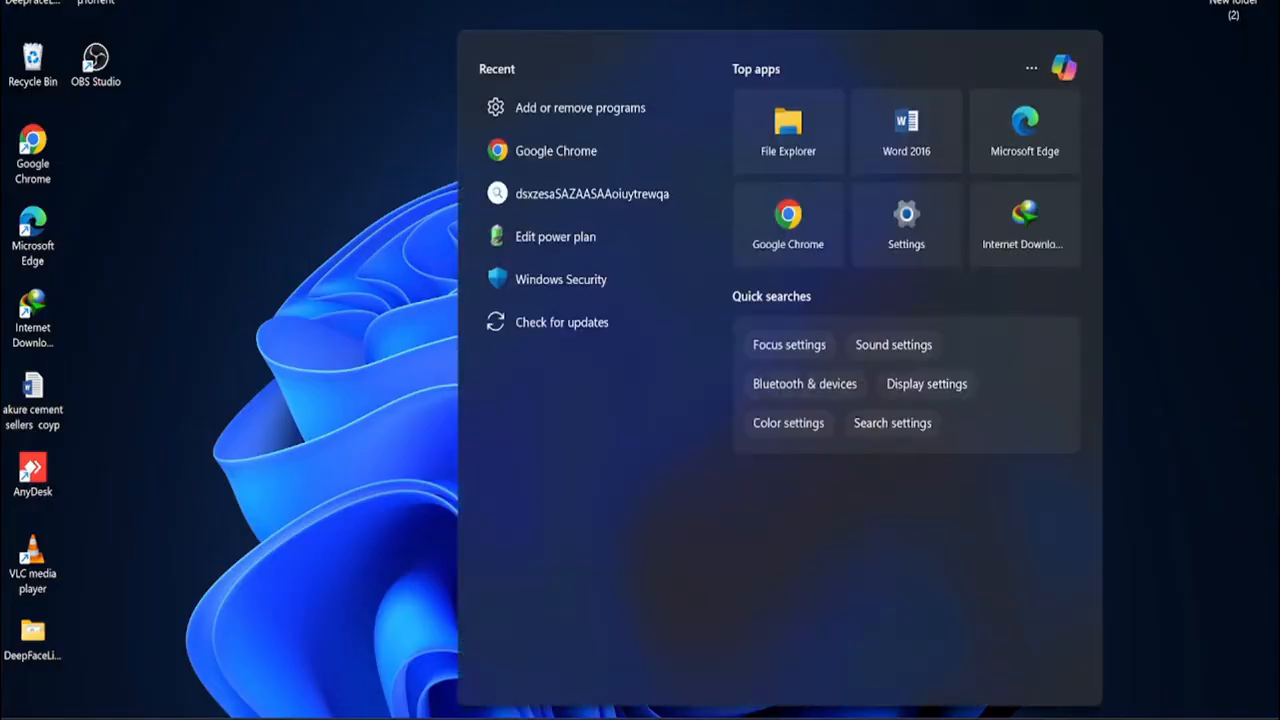
pyautogui.write('tas')
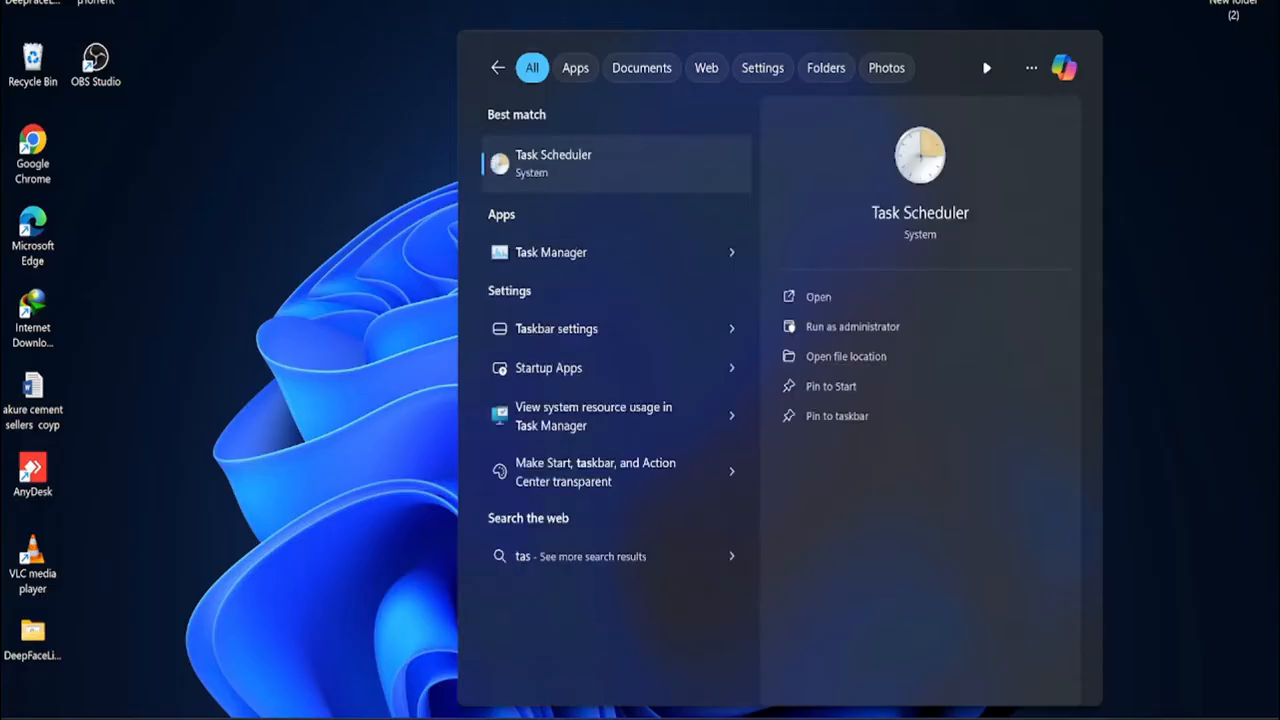
pyautogui.click(560, 254)
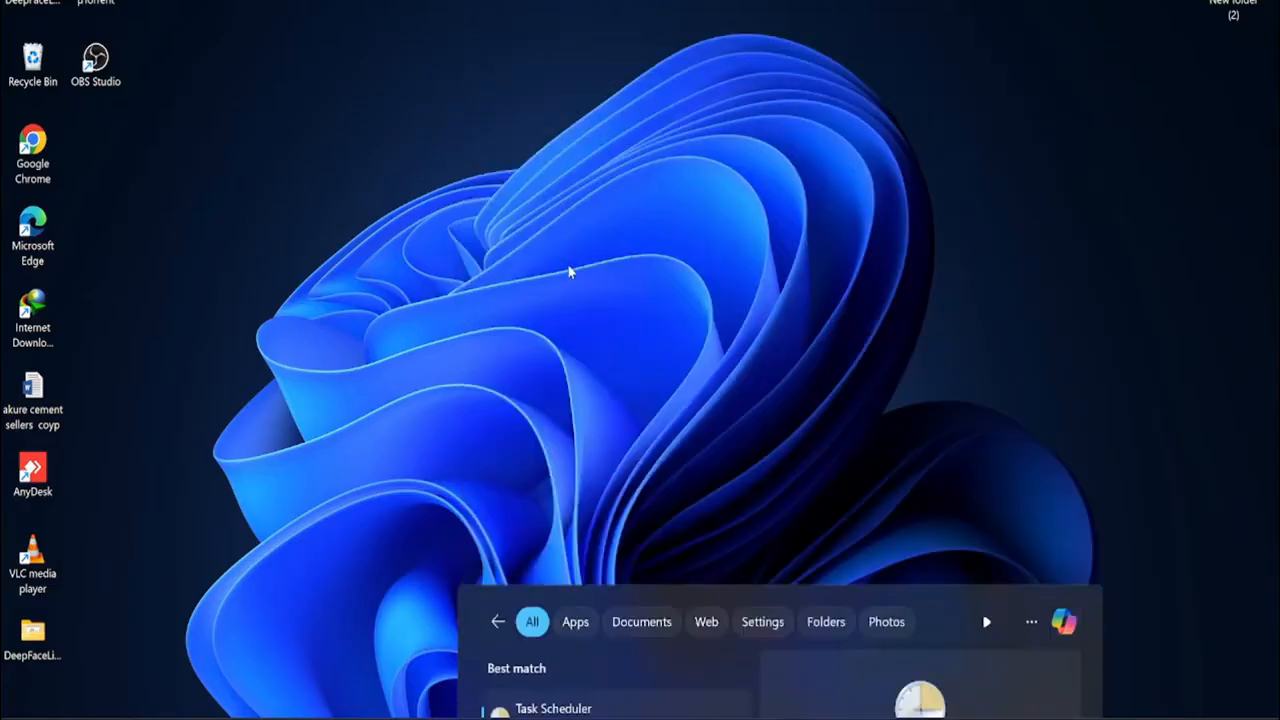
pyautogui.click(646, 39)
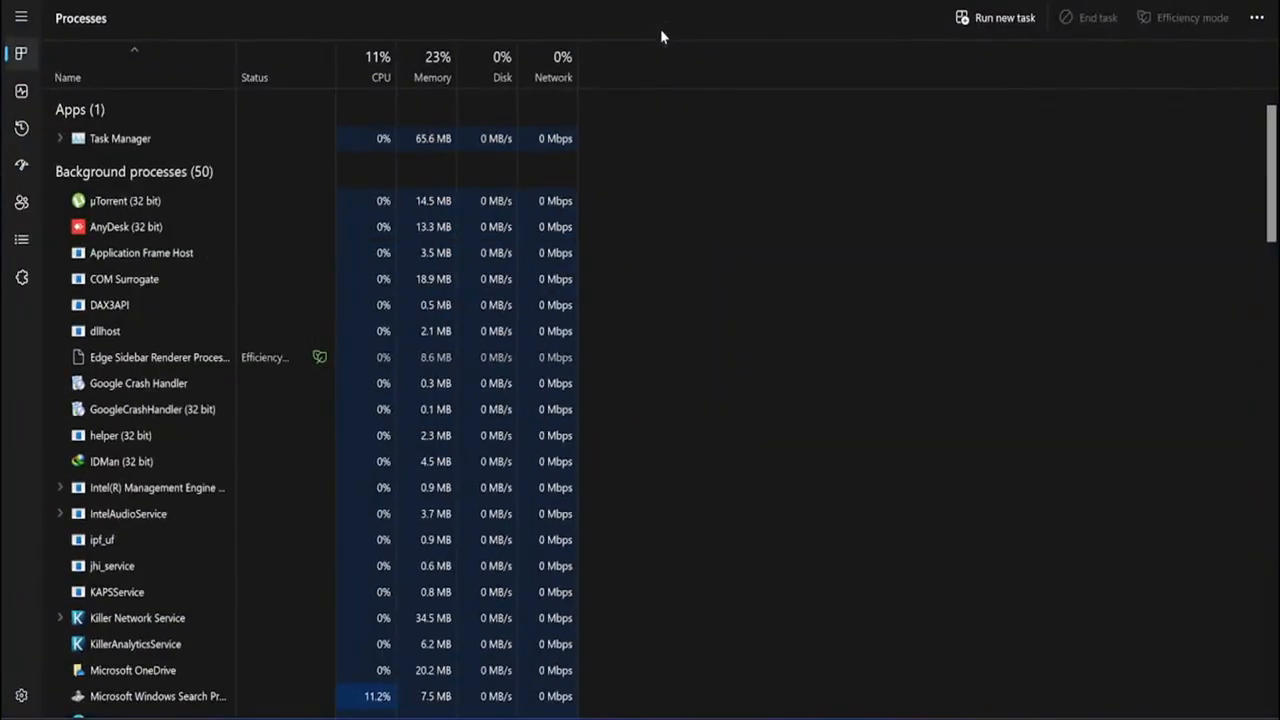
pyautogui.click(21, 90)
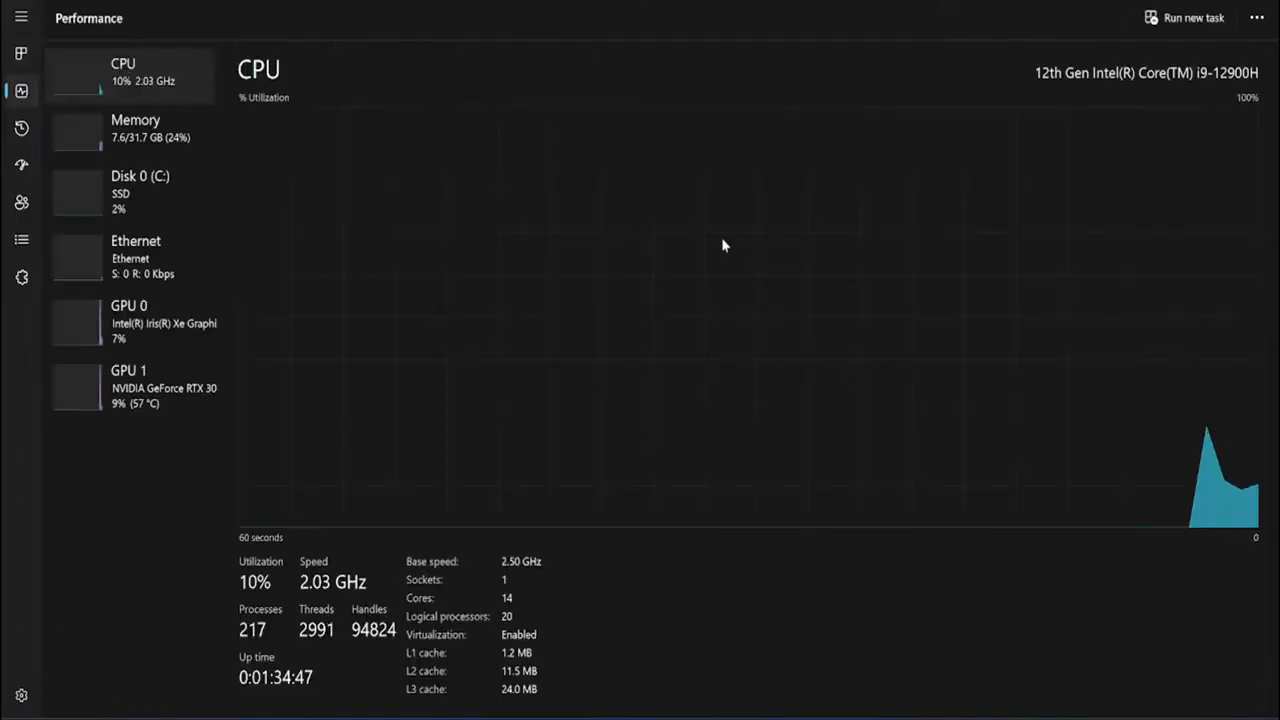
pyautogui.click(170, 369)
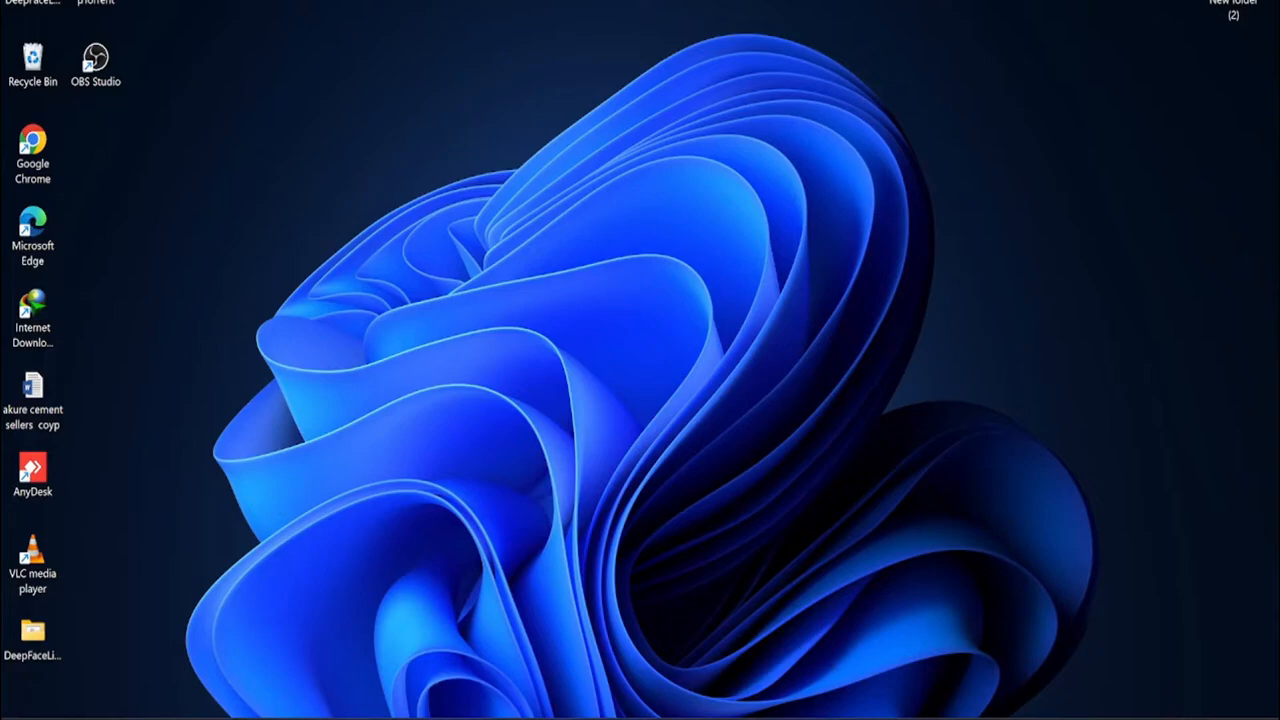
# Open Google Chrome in a maximized window, search for git and open the official Git website
pyautogui.click(790, 718)
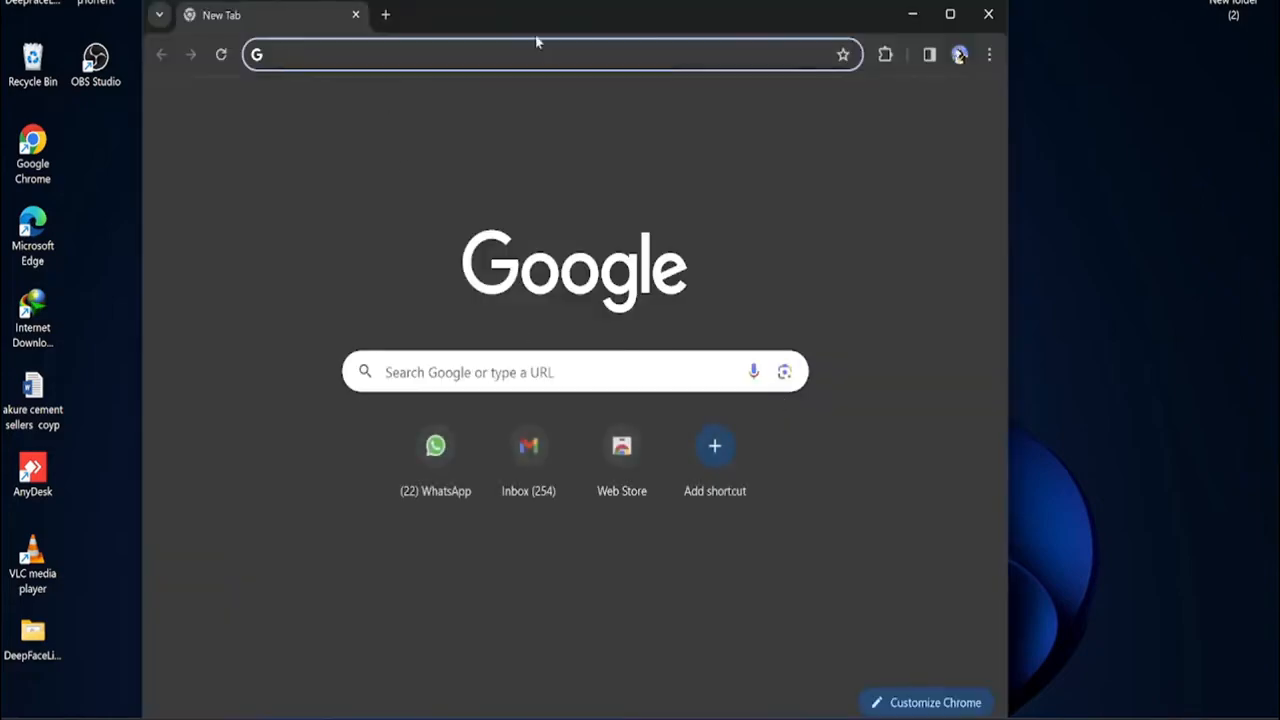
pyautogui.click(950, 14)
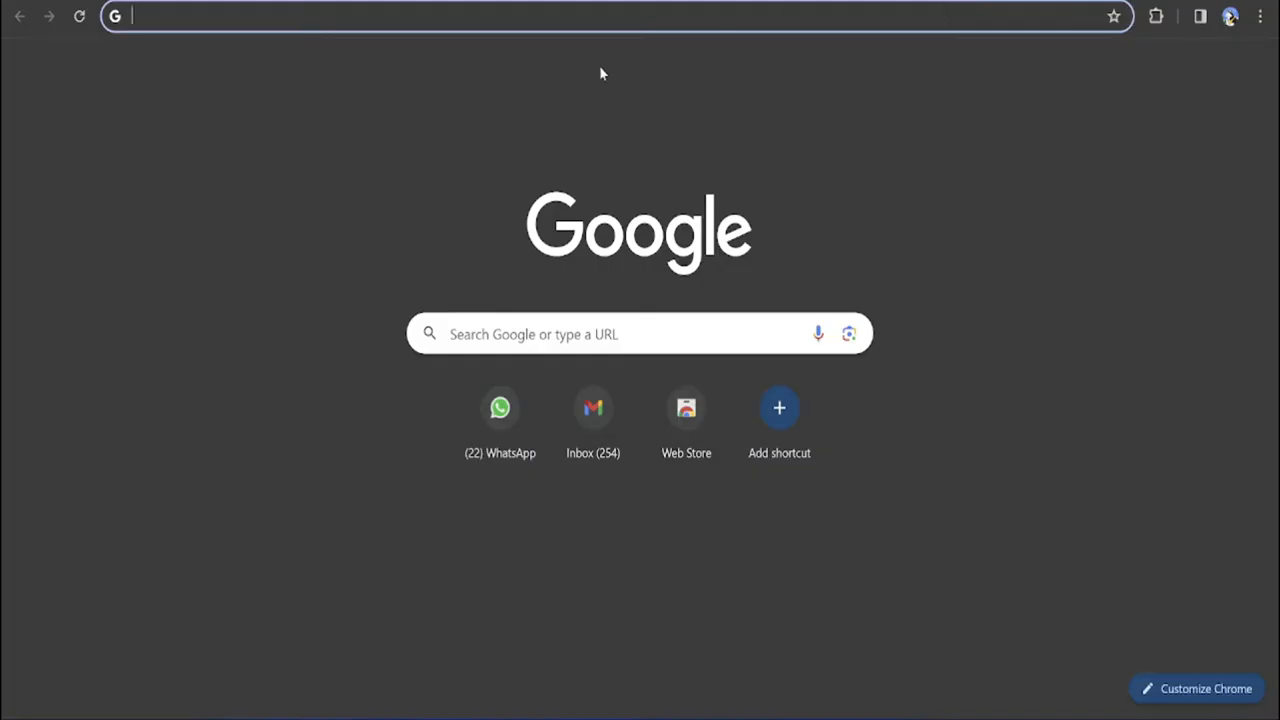
pyautogui.click(519, 30)
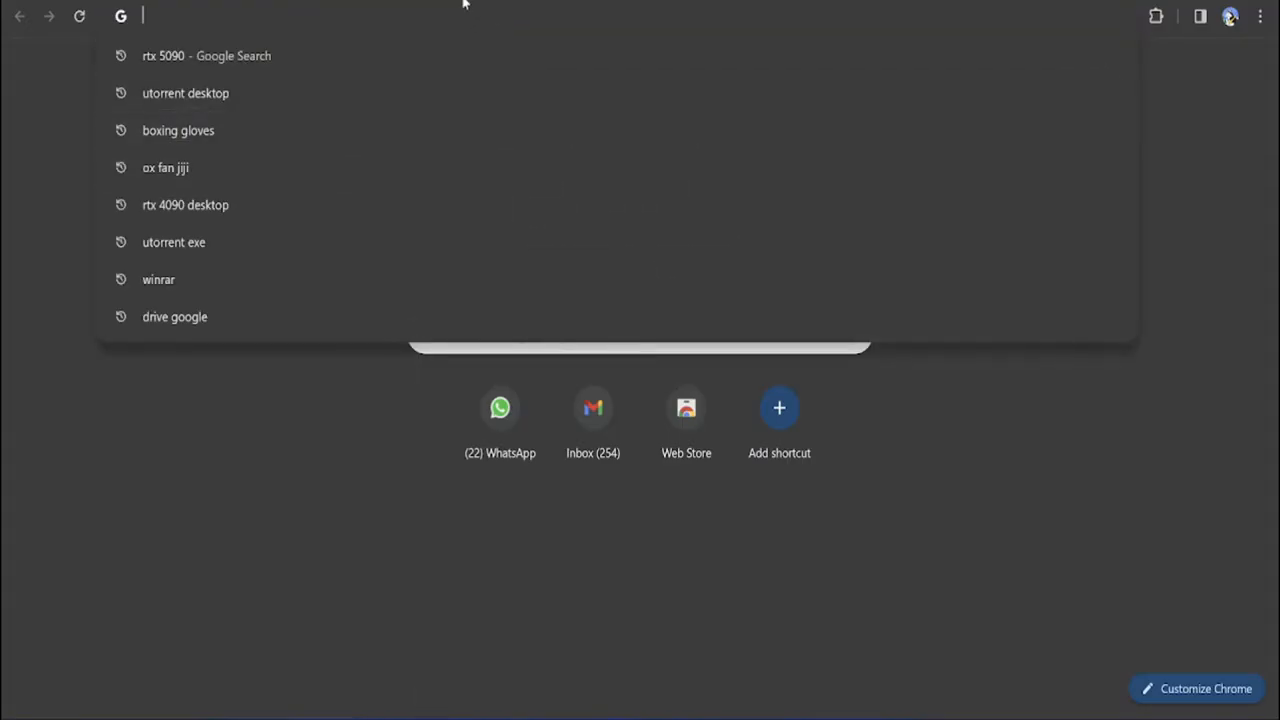
pyautogui.write('git')
pyautogui.press('Return')
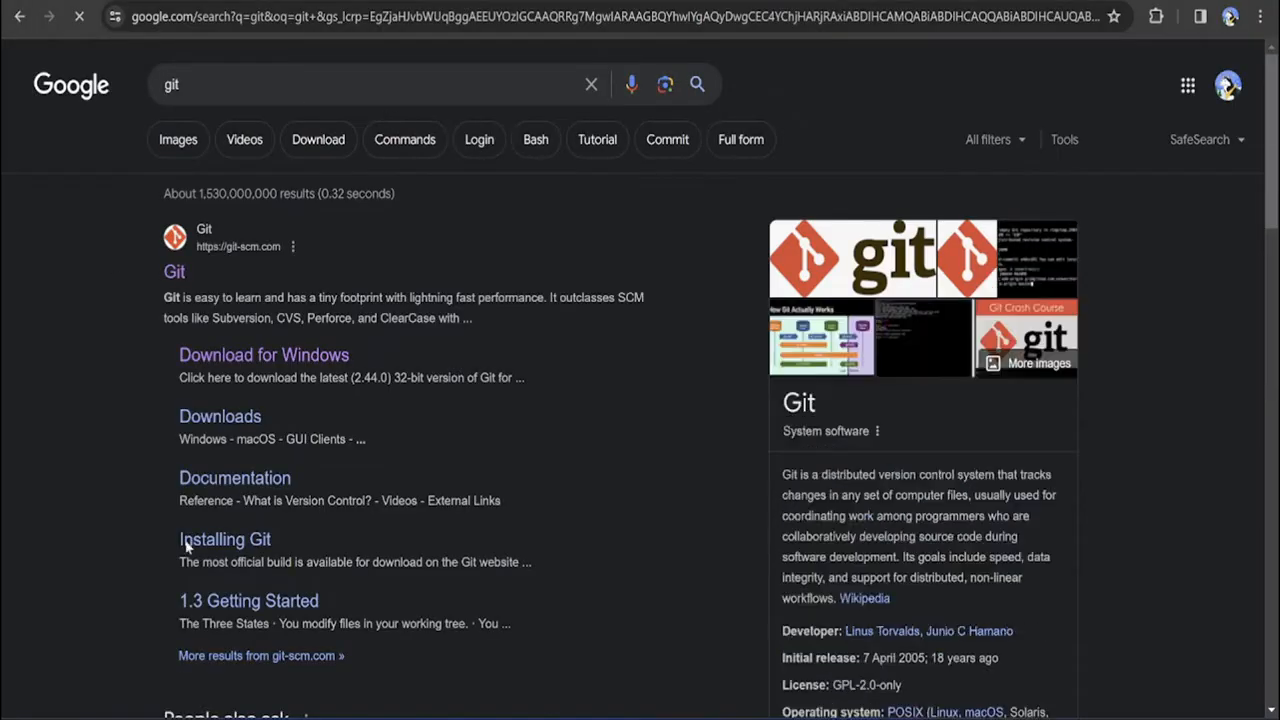
pyautogui.click(172, 274)
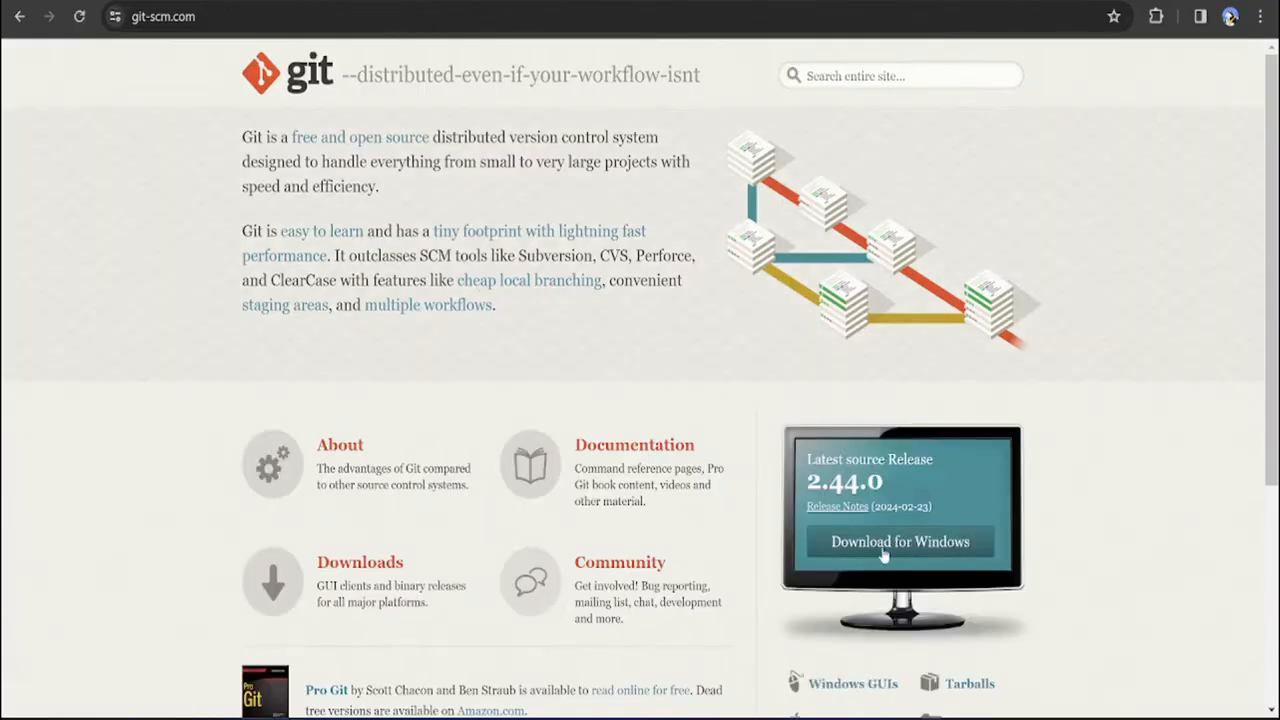
# Go to the Windows download page and copy the link address of the latest 64-bit Git for Windows installer
pyautogui.scroll(-3, 889, 557)
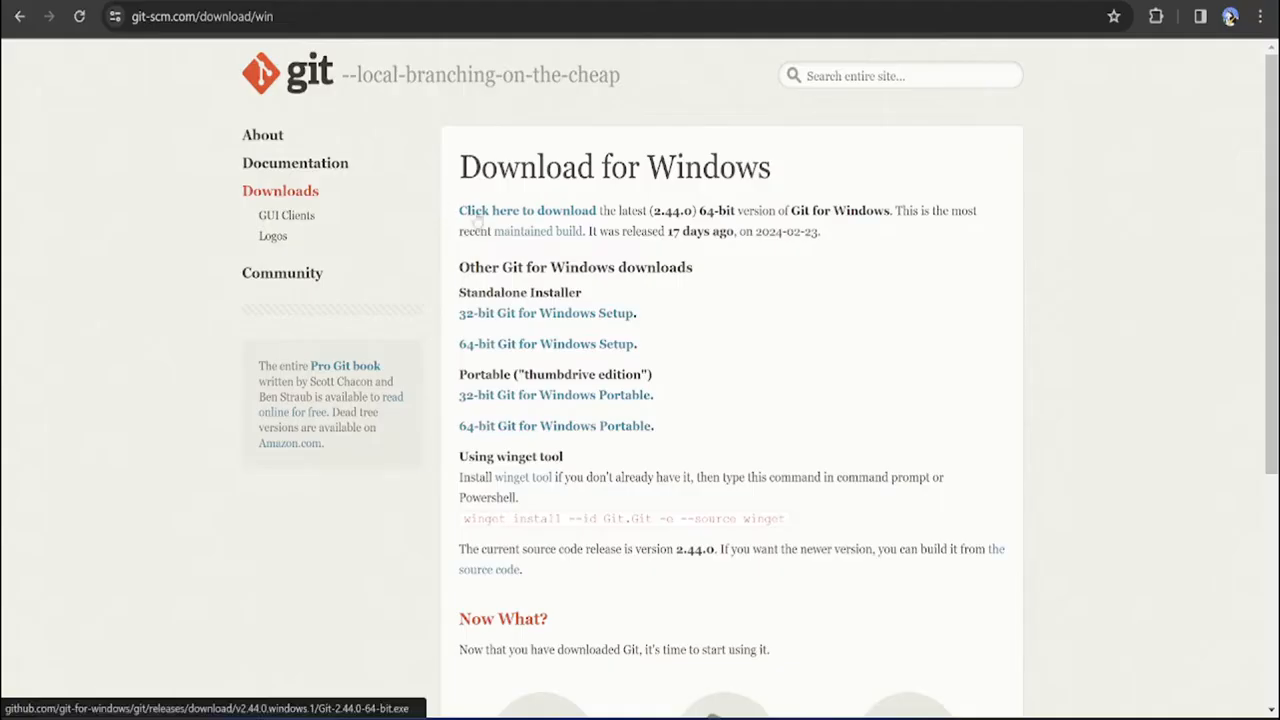
pyautogui.rightClick(485, 212)
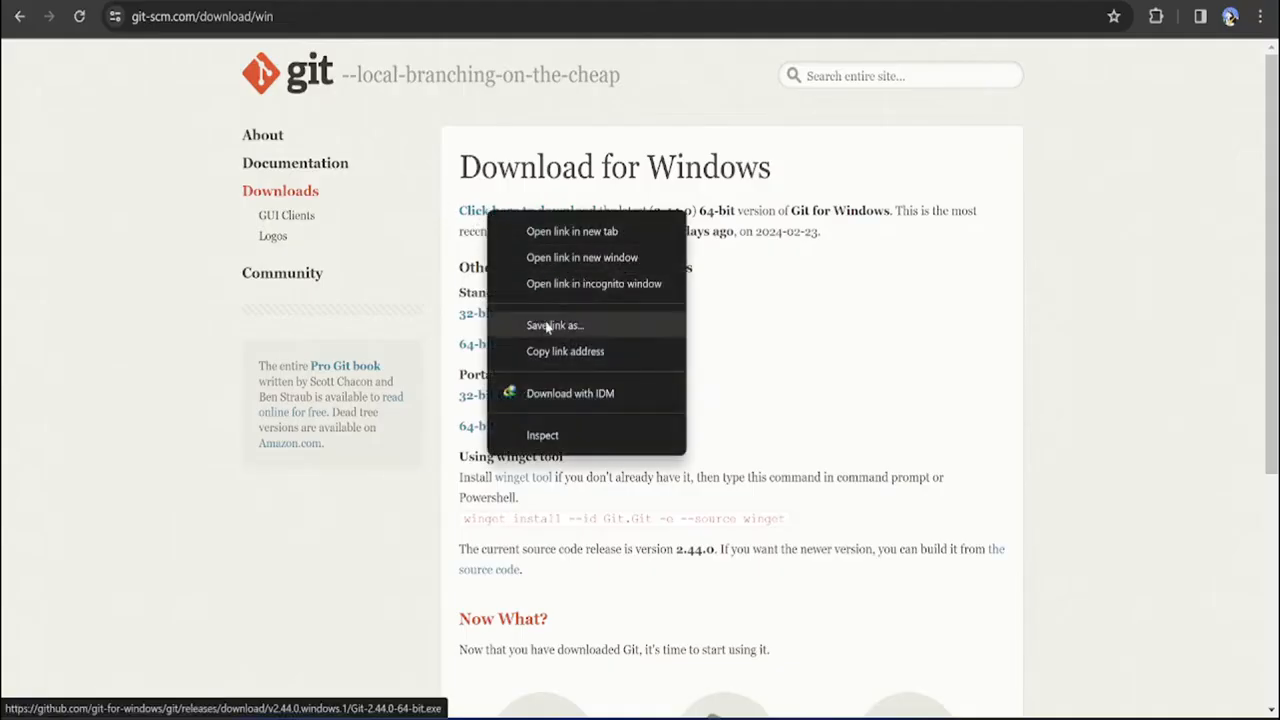
pyautogui.click(557, 352)
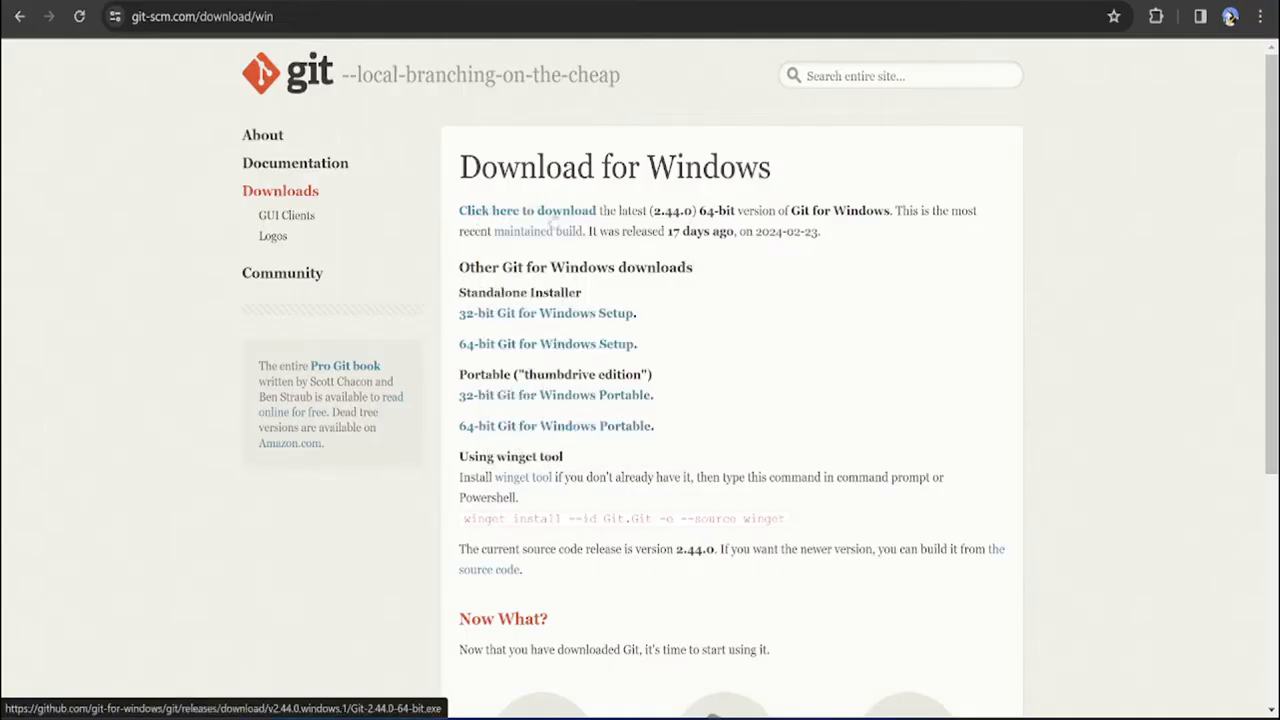
pyautogui.click(556, 212)
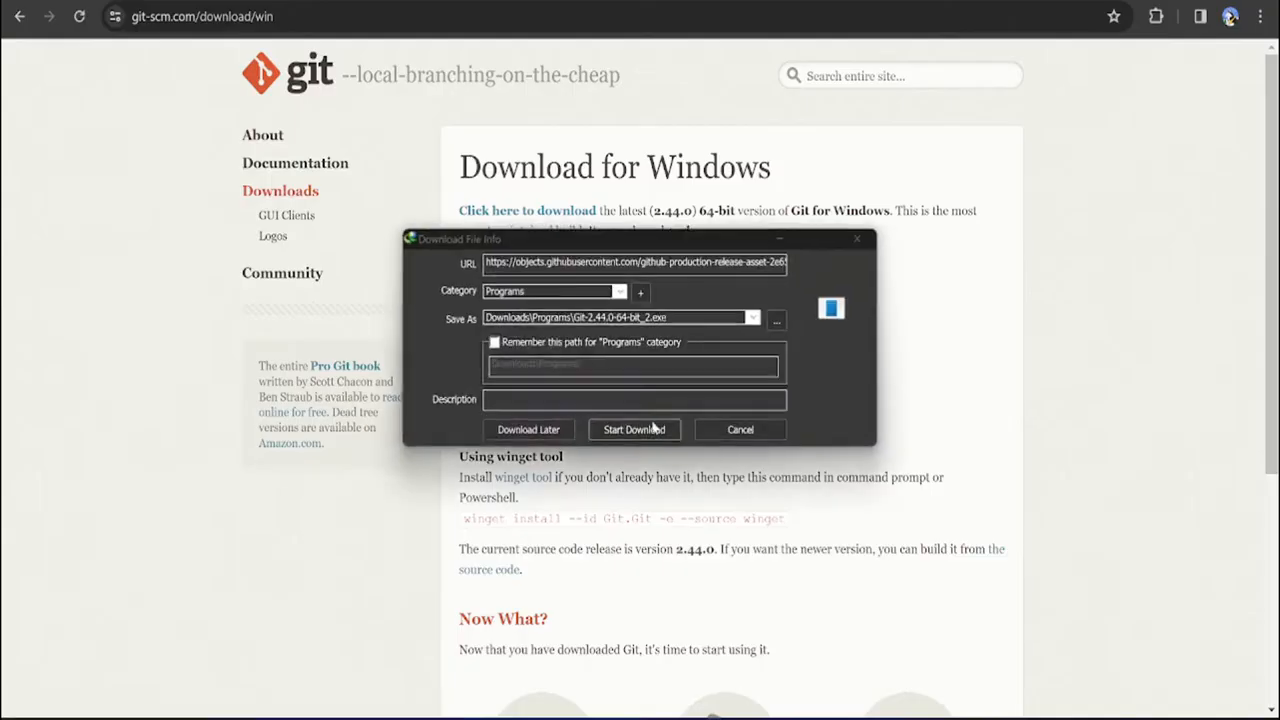
pyautogui.click(728, 438)
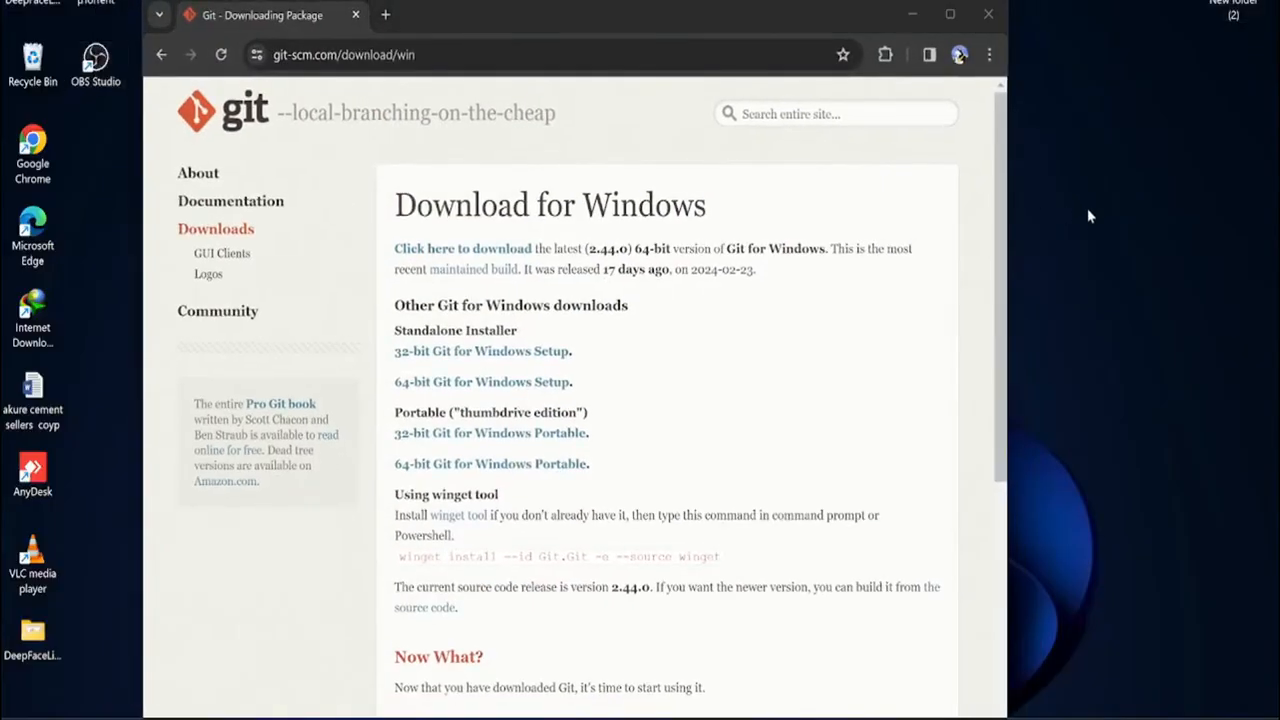
# Create a new text document on the desktop, open it and enlarge its window beside the browser
pyautogui.rightClick(1087, 208)
pyautogui.moveTo(1051, 356)
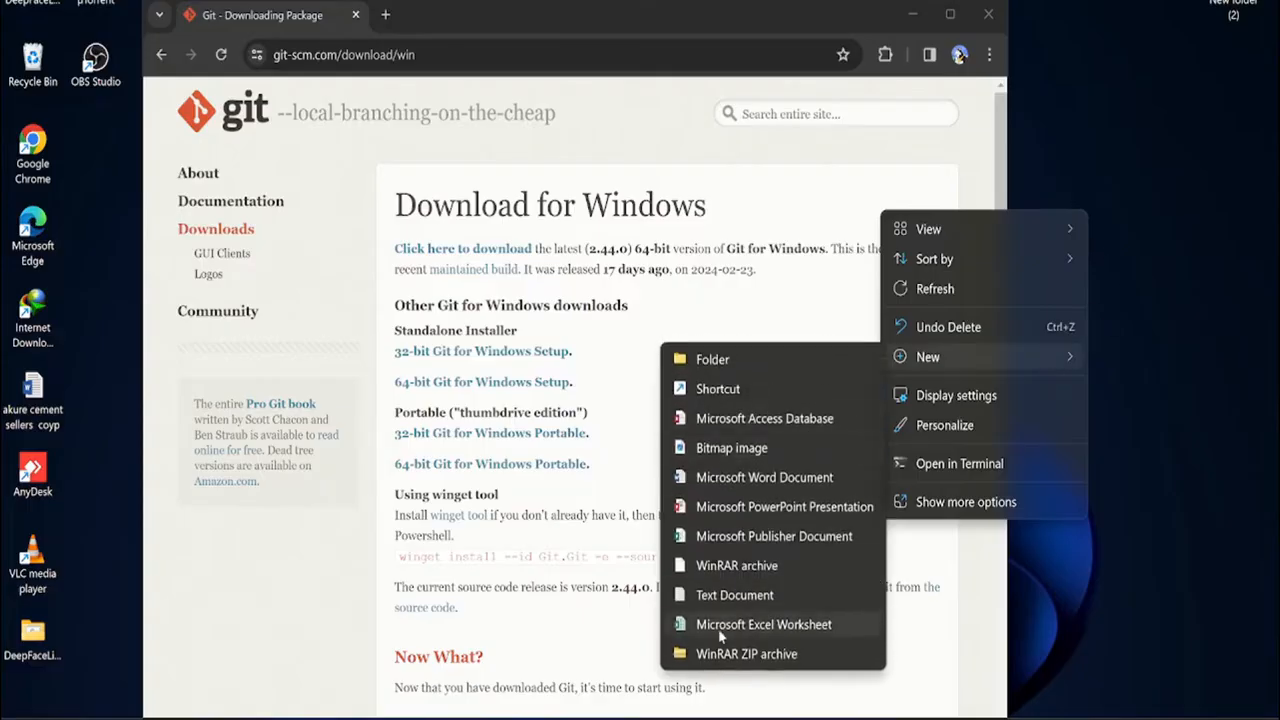
pyautogui.click(743, 596)
pyautogui.click(1118, 232)
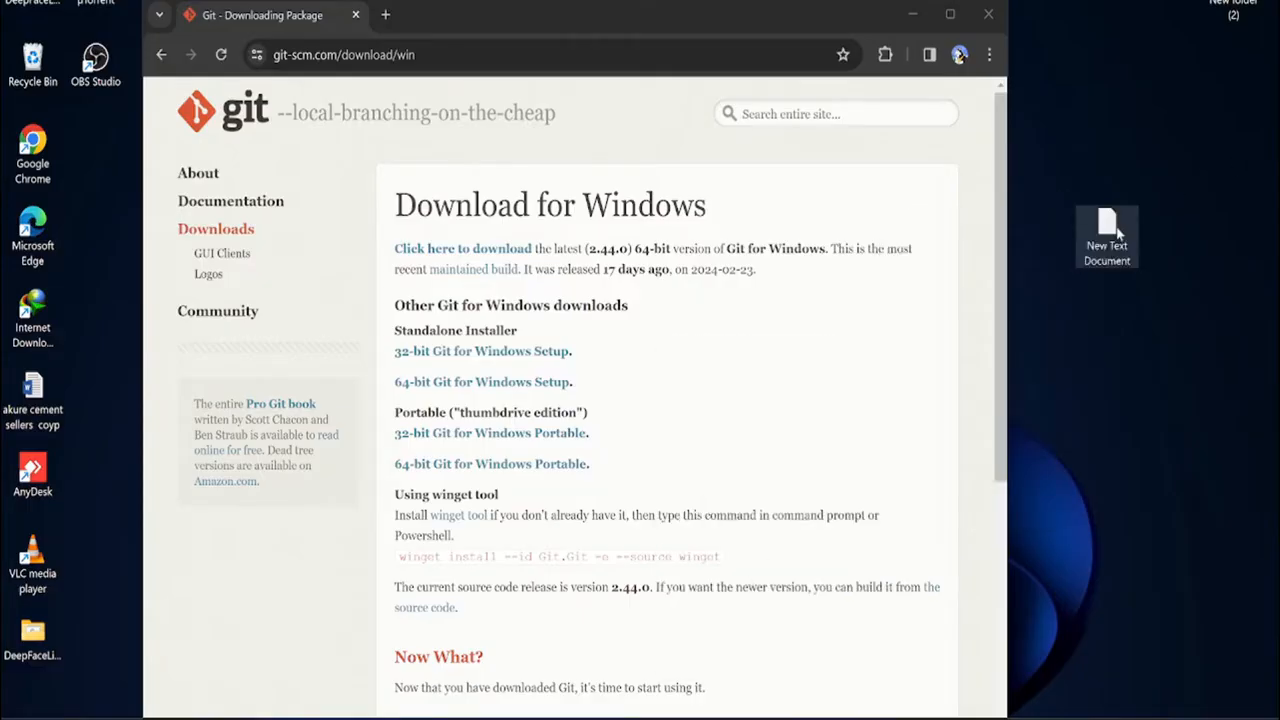
pyautogui.doubleClick(1118, 232)
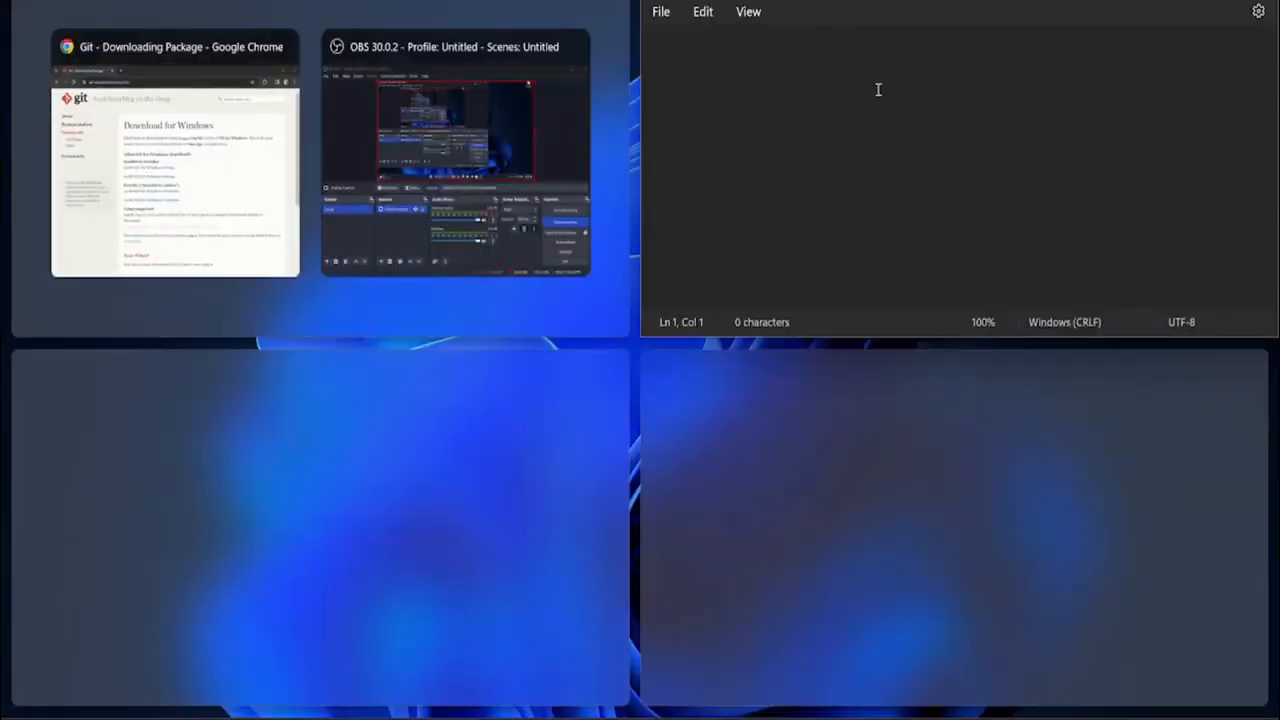
pyautogui.click(878, 89)
pyautogui.moveTo(889, 338); pyautogui.dragTo(890, 555)
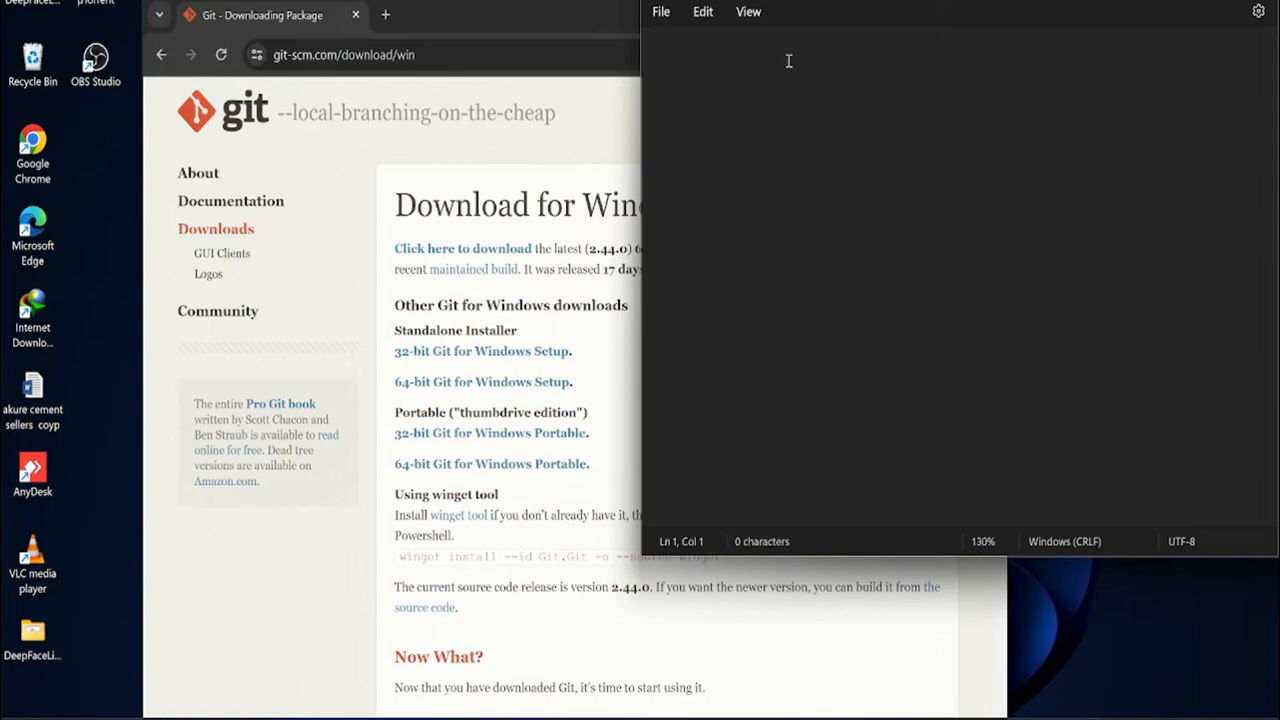
# Write "Download GIT :" in the text document, followed by the copied installer link and a blank line
pyautogui.write('Diownload')
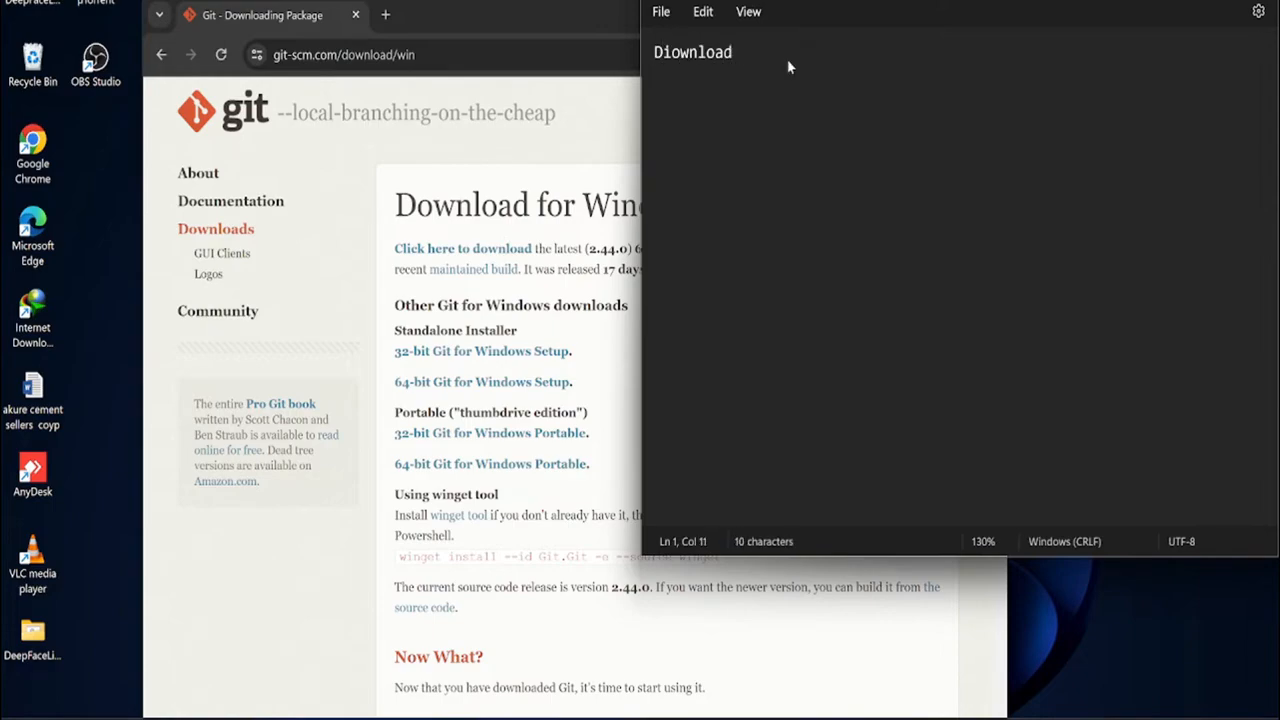
pyautogui.press('BackSpace')
pyautogui.press('BackSpace')
pyautogui.press('BackSpace')
pyautogui.press('BackSpace')
pyautogui.press('BackSpace')
pyautogui.press('BackSpace')
pyautogui.press('BackSpace')
pyautogui.press('BackSpace')
pyautogui.press('BackSpace')
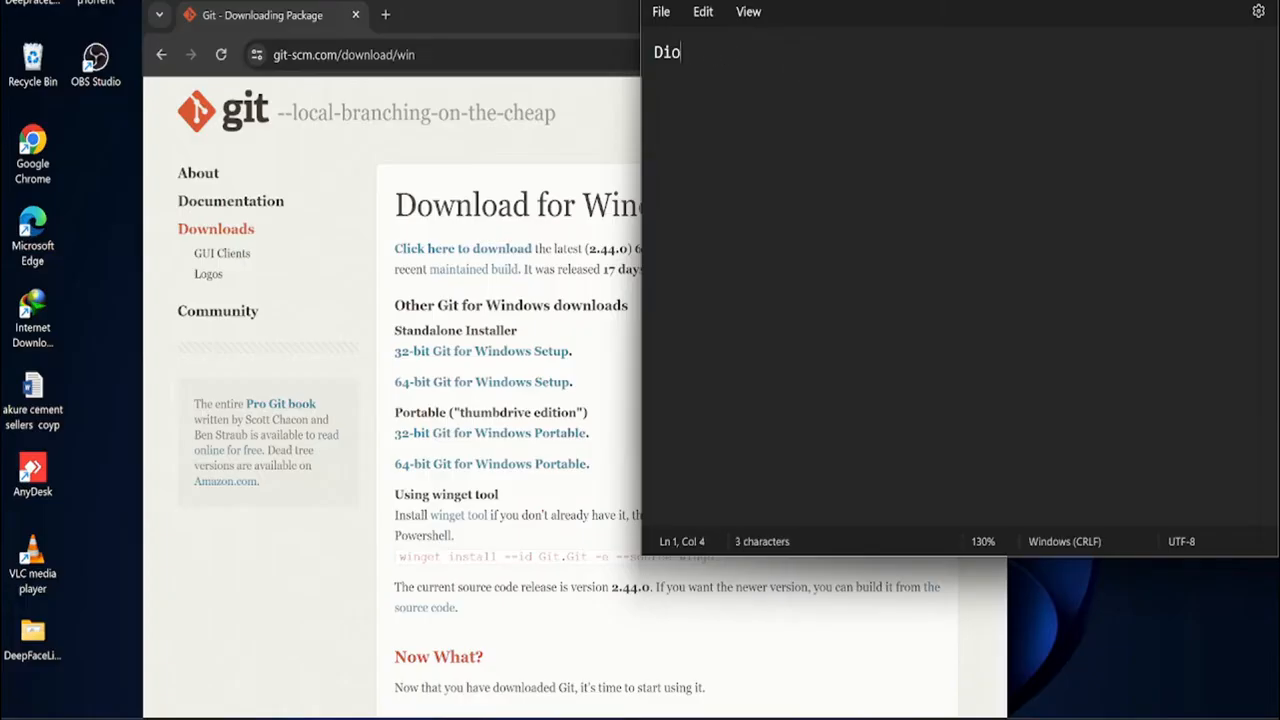
pyautogui.write('ownload GIT')
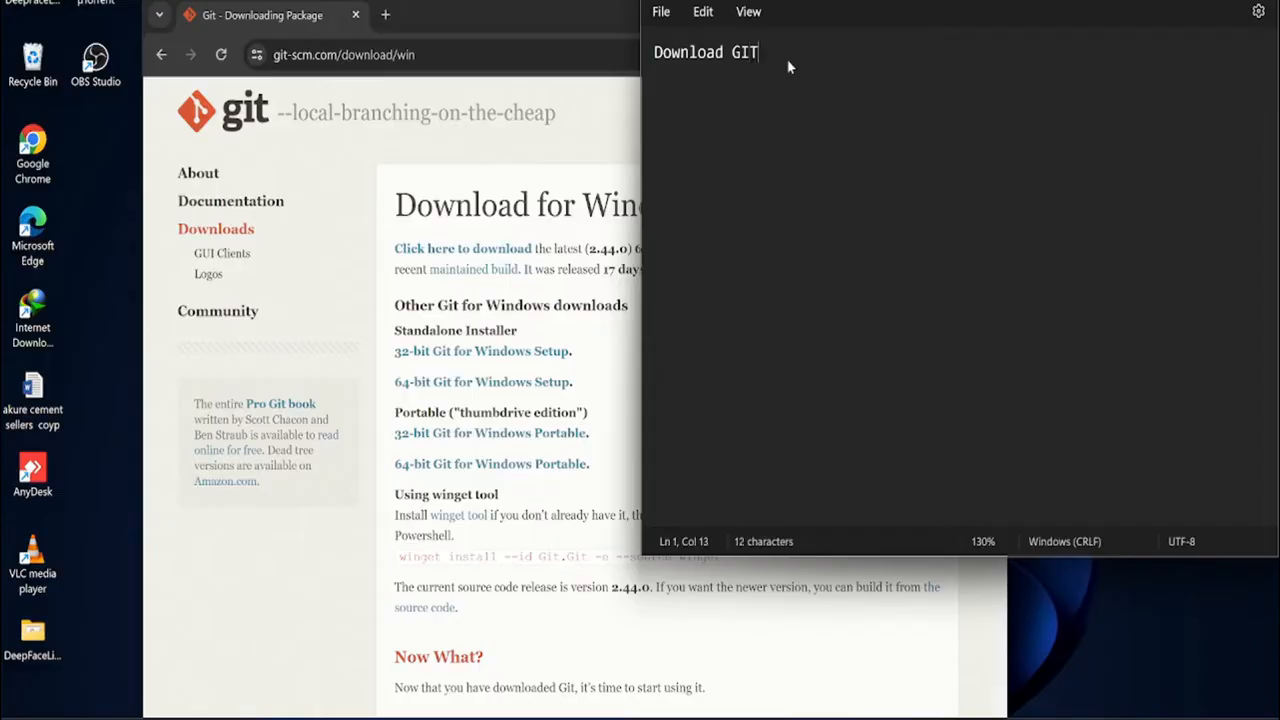
pyautogui.write(' :')
pyautogui.hotkey('ctrl', 'v')
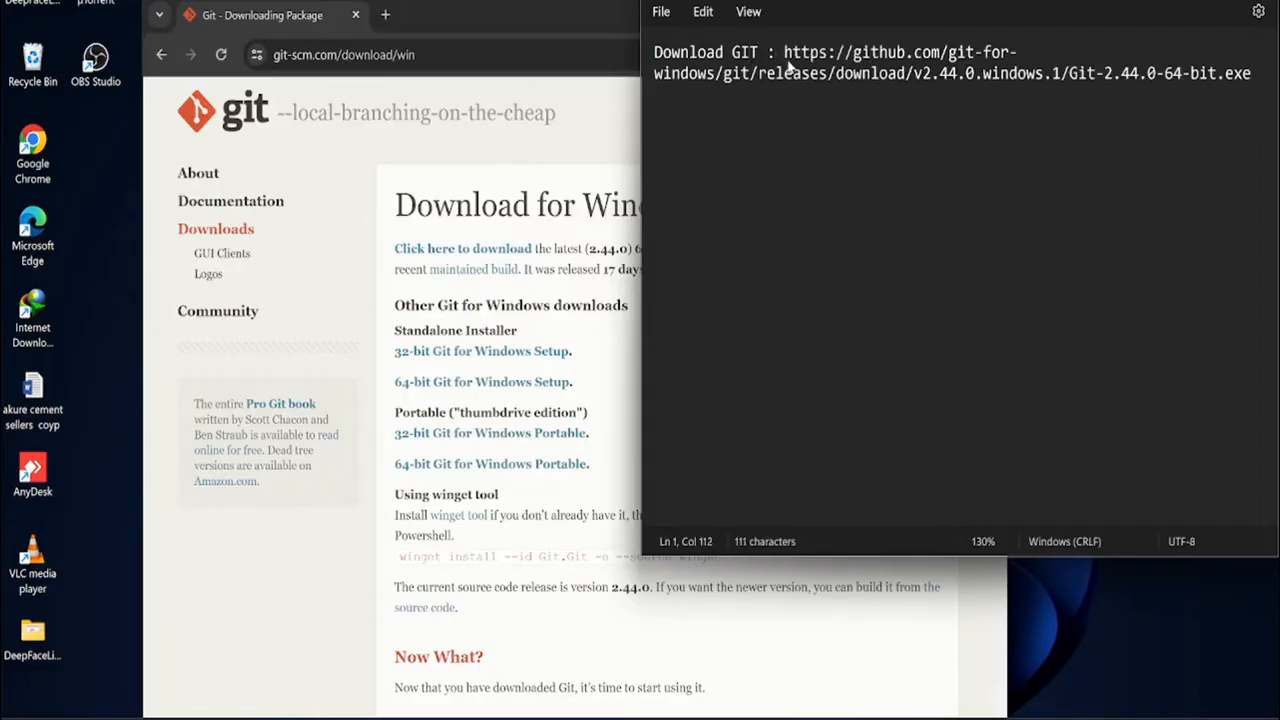
pyautogui.press('Return')
pyautogui.press('Return')
# Search Windows for git to check whether it is installed on the computer
pyautogui.click(558, 11)
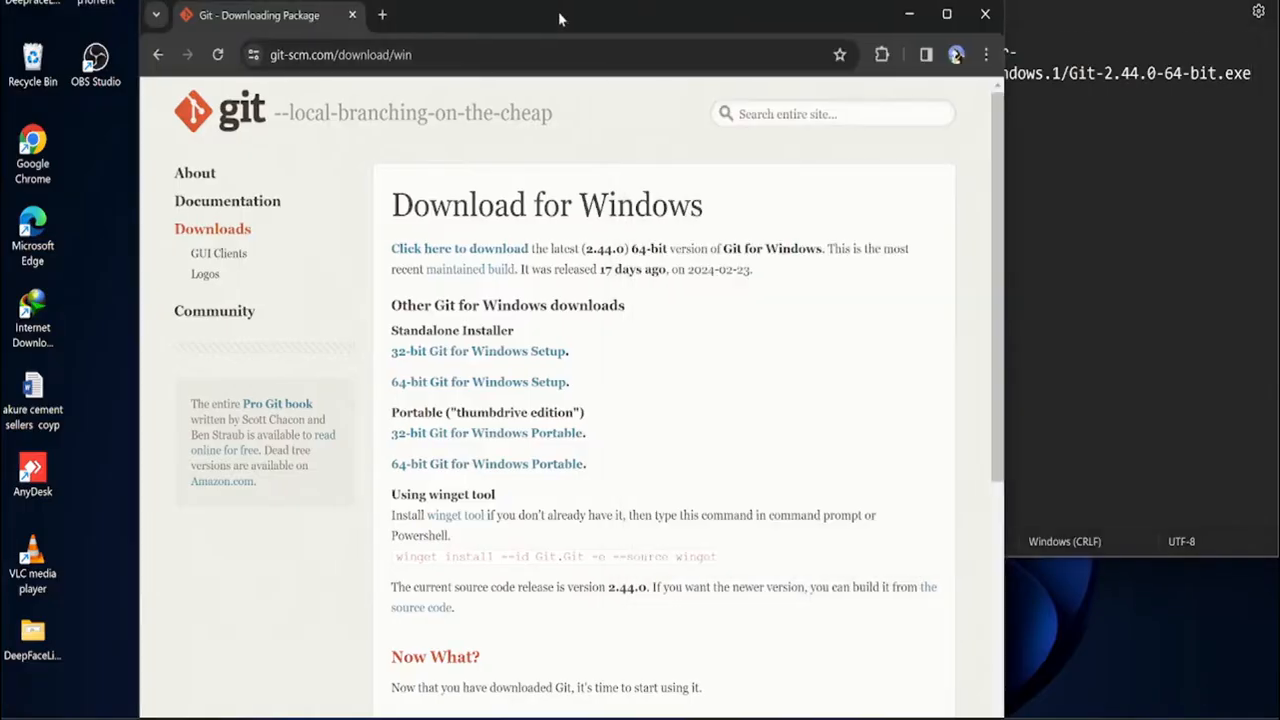
pyautogui.press('super')
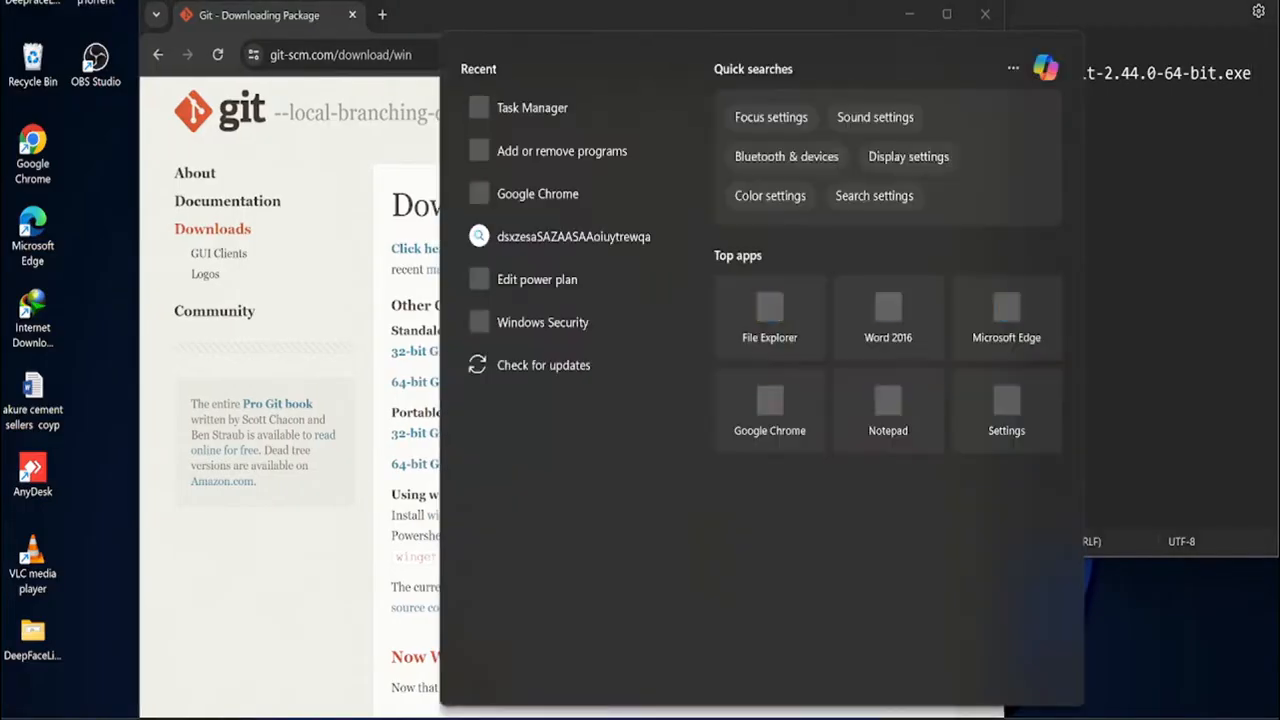
pyautogui.write('git')
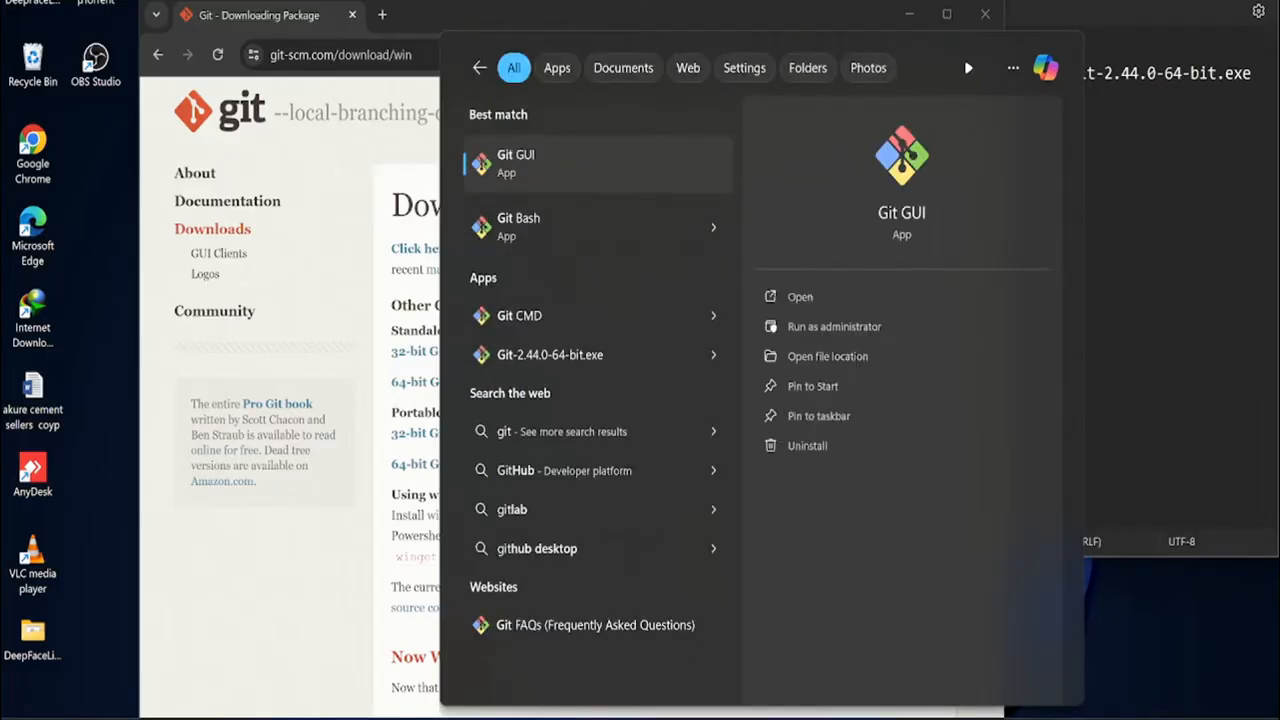
# Add the line "install GIT" below the download link in the text document, followed by a blank line
pyautogui.click(1120, 223)
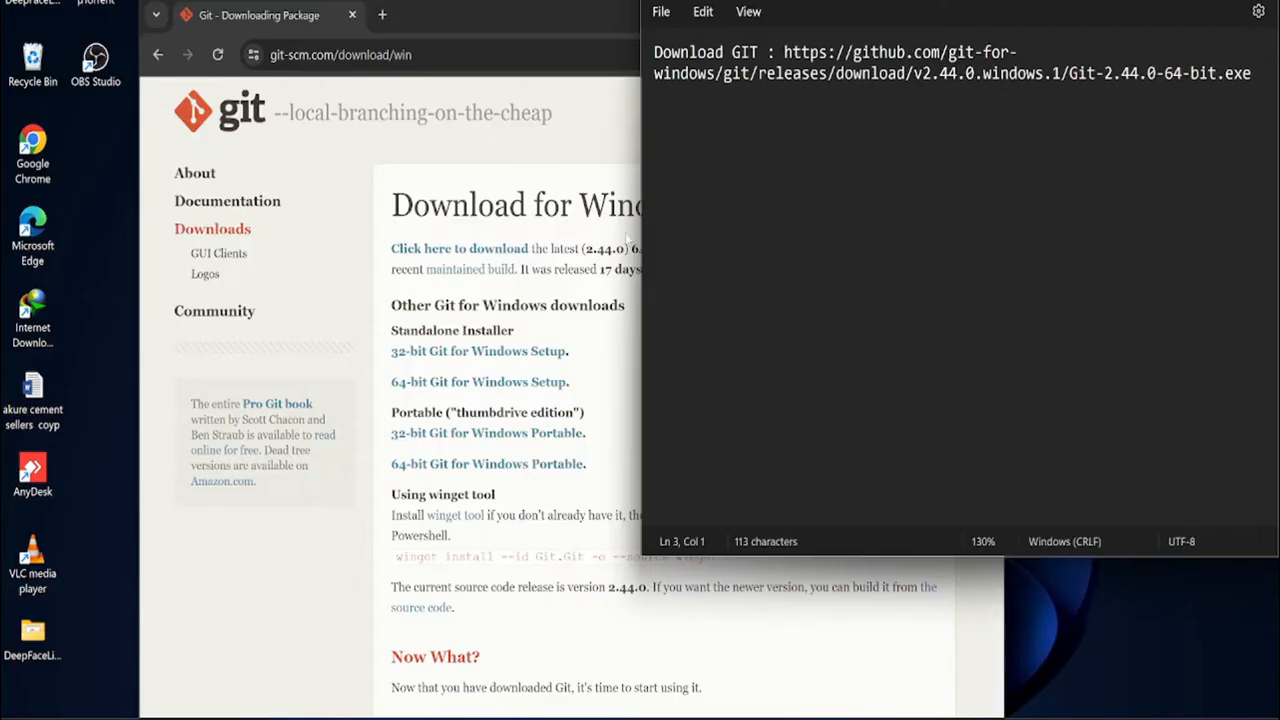
pyautogui.write('install GIT')
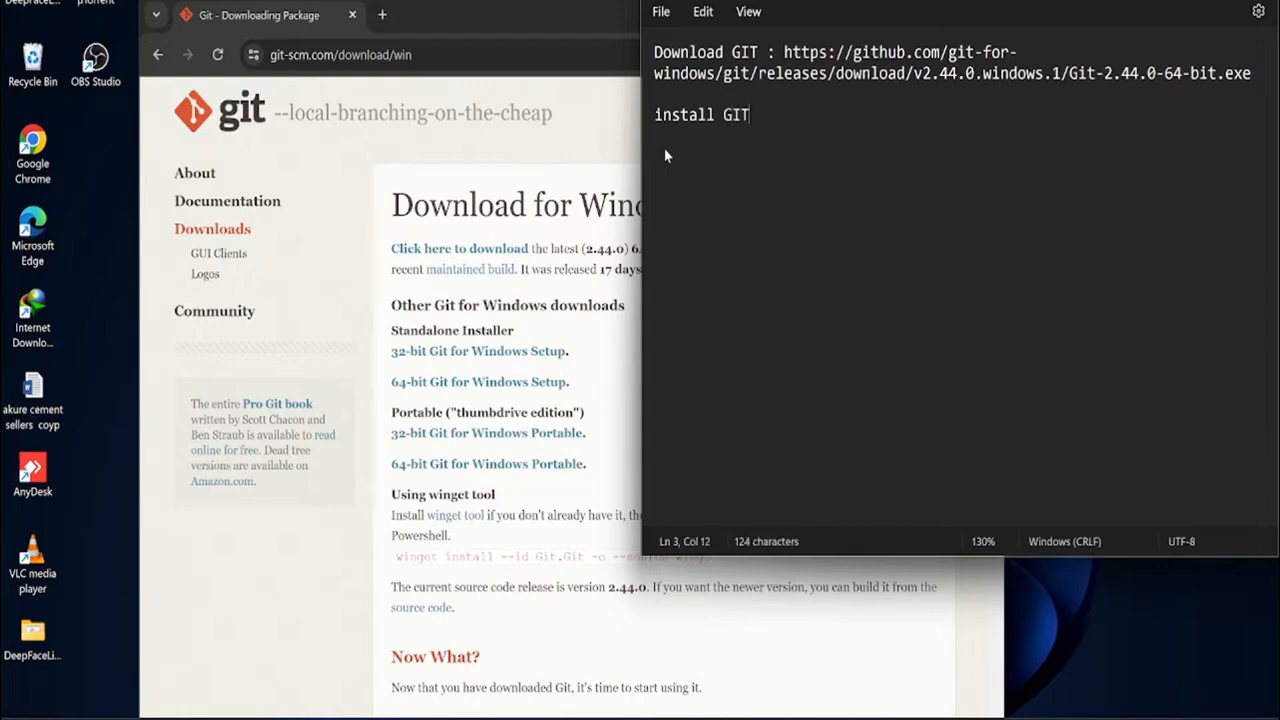
pyautogui.press('Return')
pyautogui.press('Return')
# Search the web for miniconda in Chrome and open the Miniconda page of the Anaconda documentation
pyautogui.click(539, 20)
pyautogui.click(548, 55)
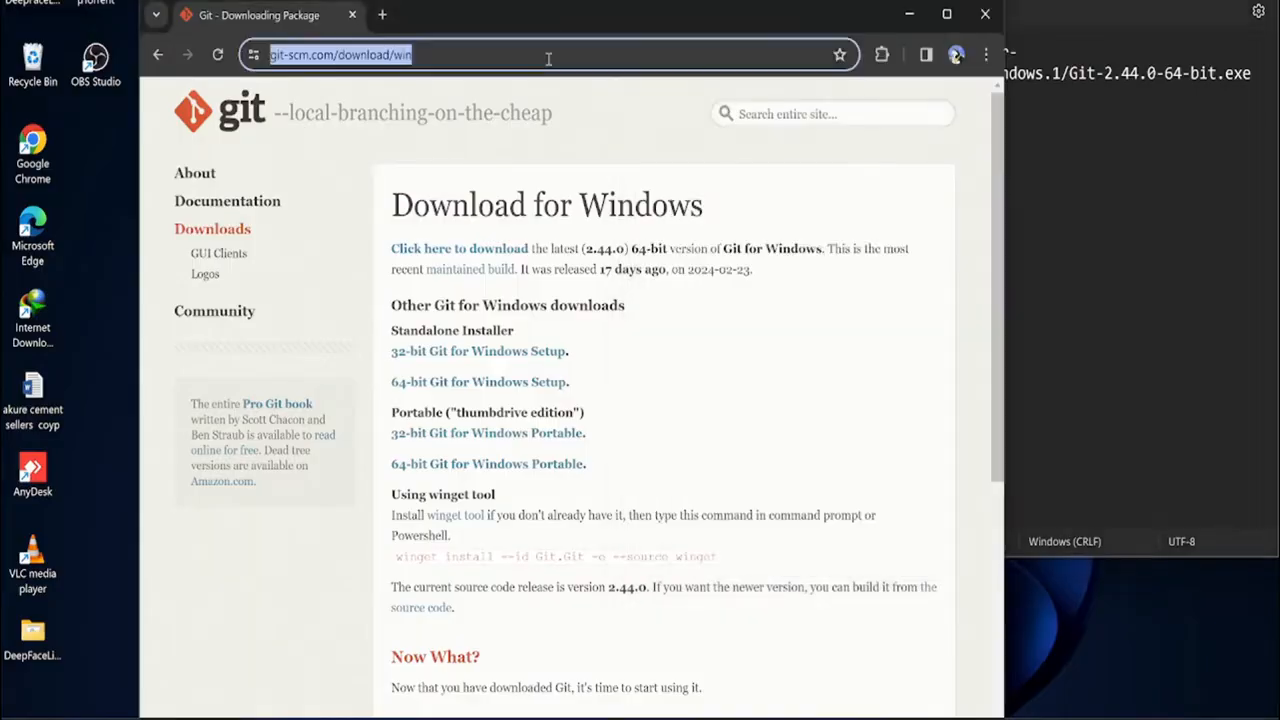
pyautogui.write('mini')
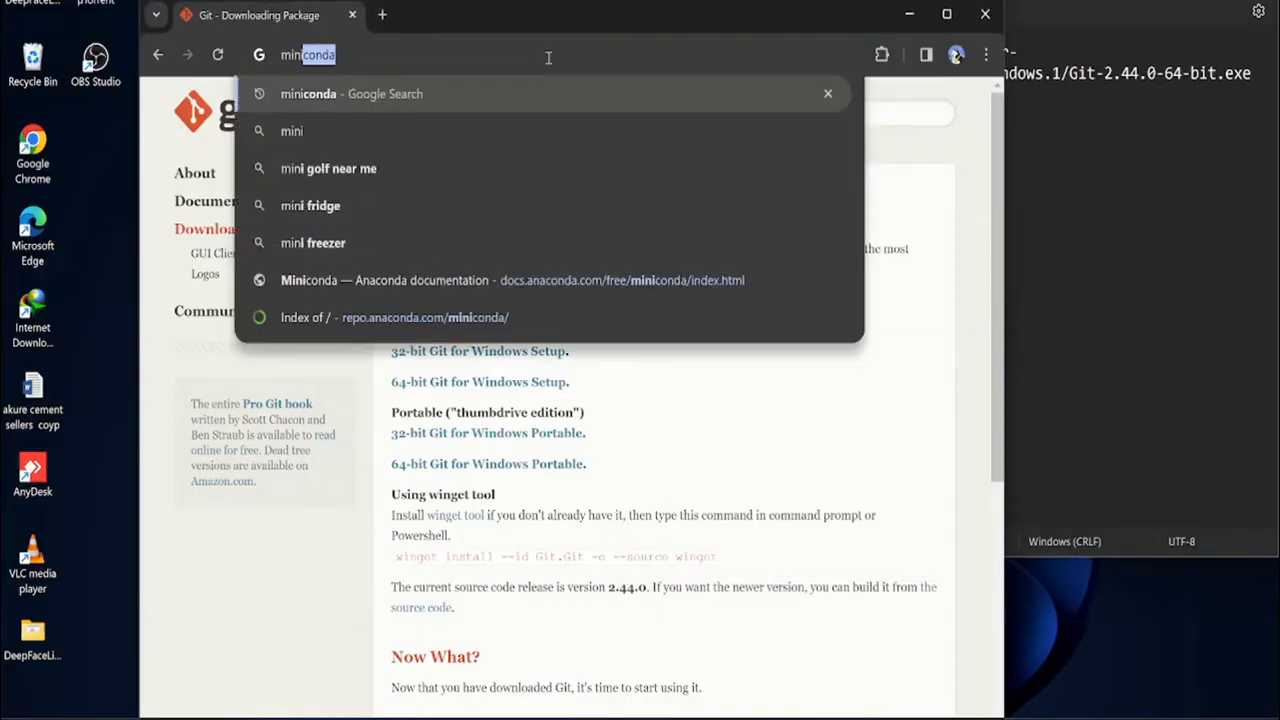
pyautogui.write('condA')
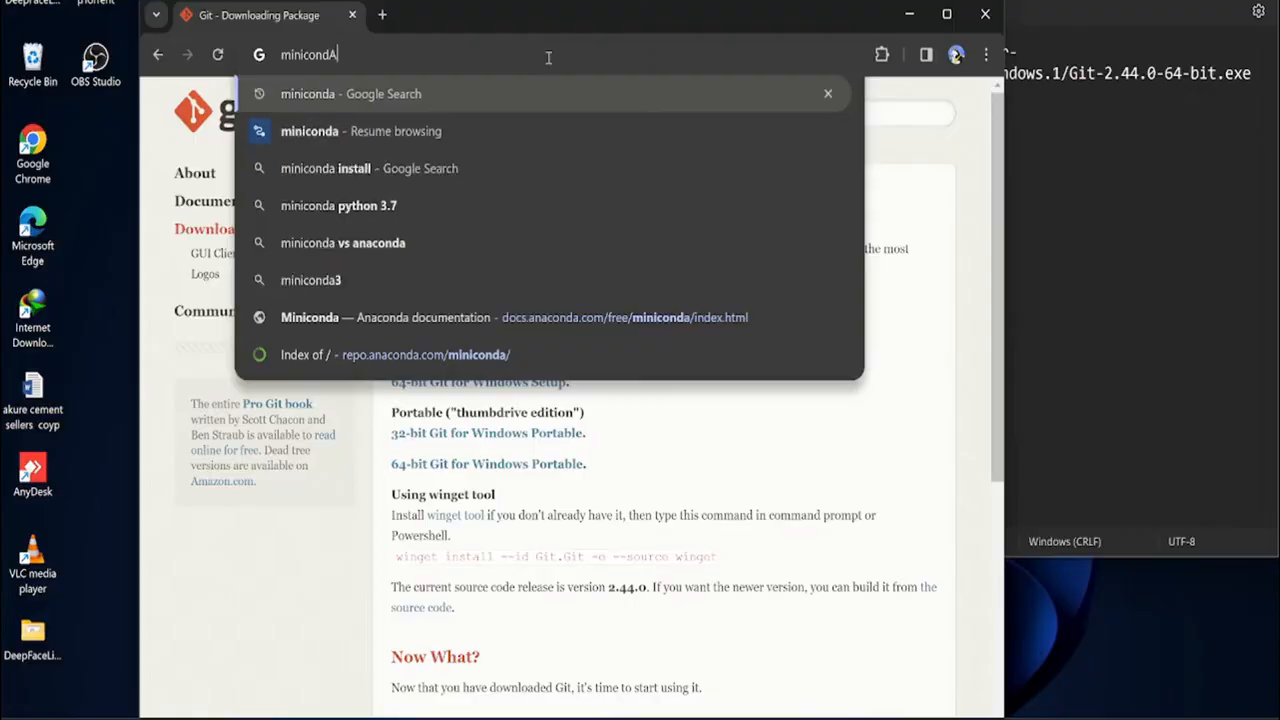
pyautogui.press('BackSpace')
pyautogui.press('Return')
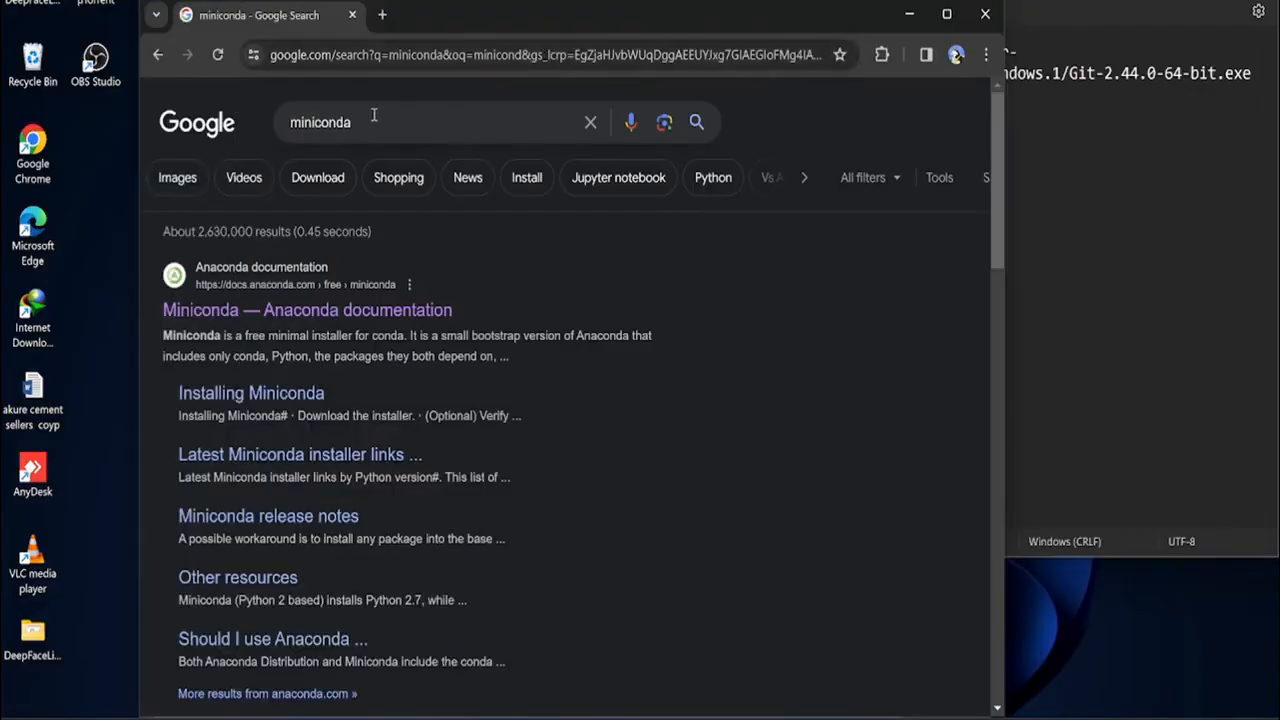
pyautogui.moveTo(373, 128); pyautogui.dragTo(443, 152)
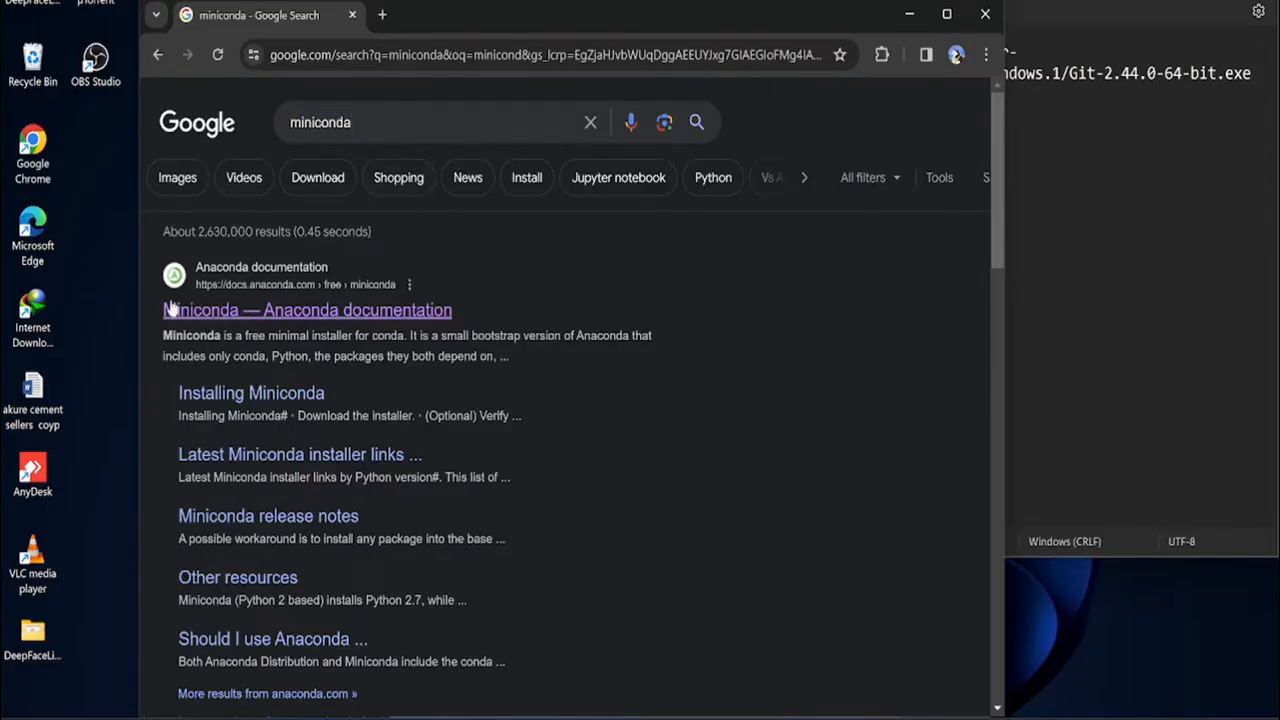
pyautogui.click(203, 314)
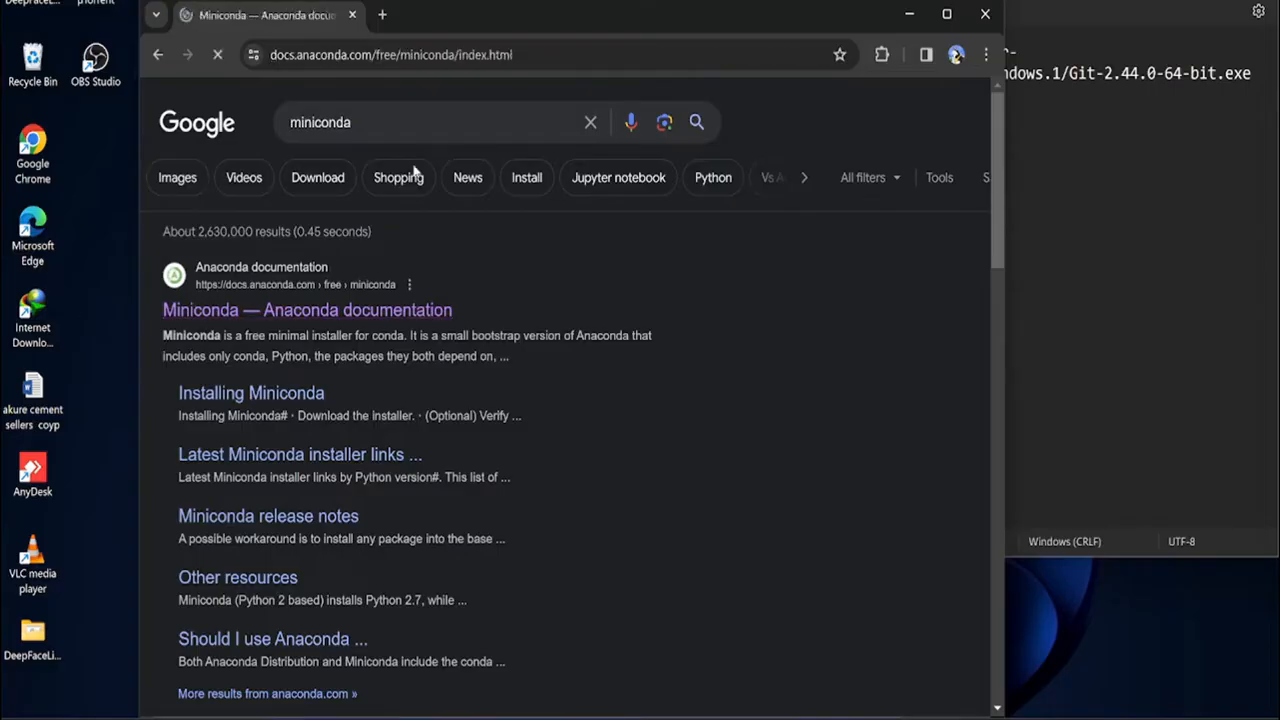
# Maximize the Miniconda documentation page, dismiss the cookie notice, and examine the latest installer links and quick command line install instructions
pyautogui.click(947, 14)
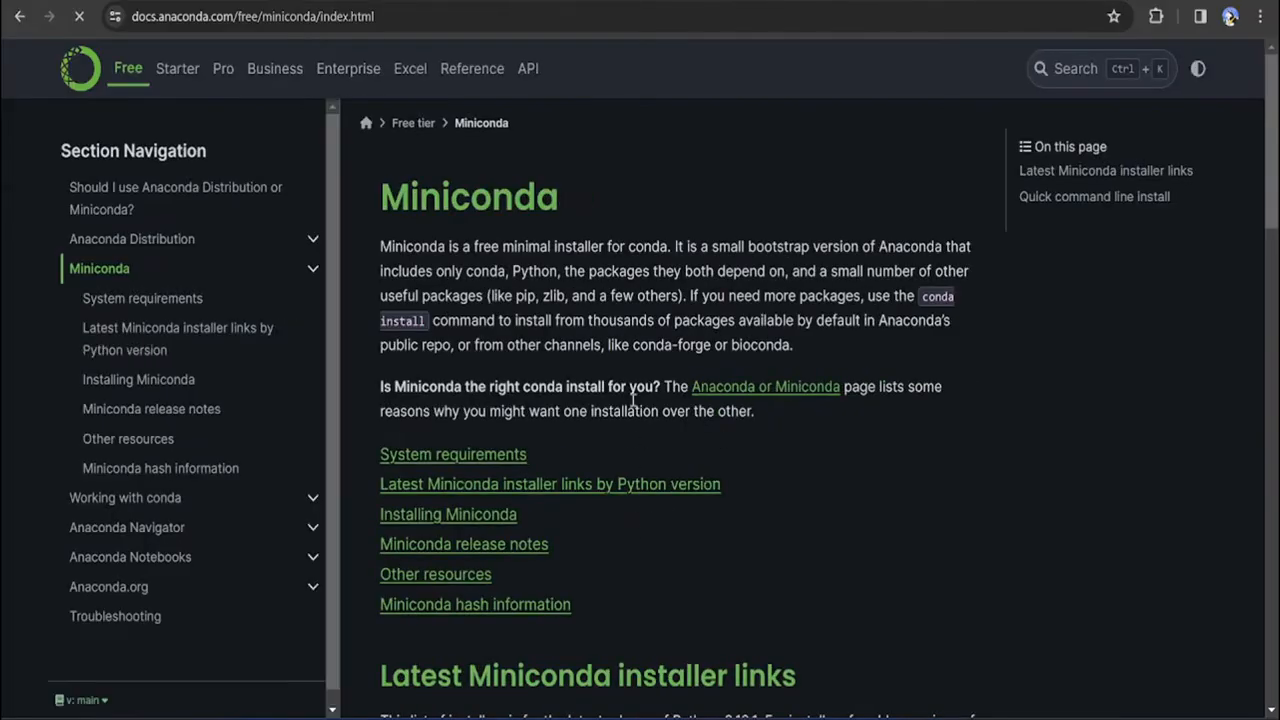
pyautogui.scroll(-1, 636, 380)
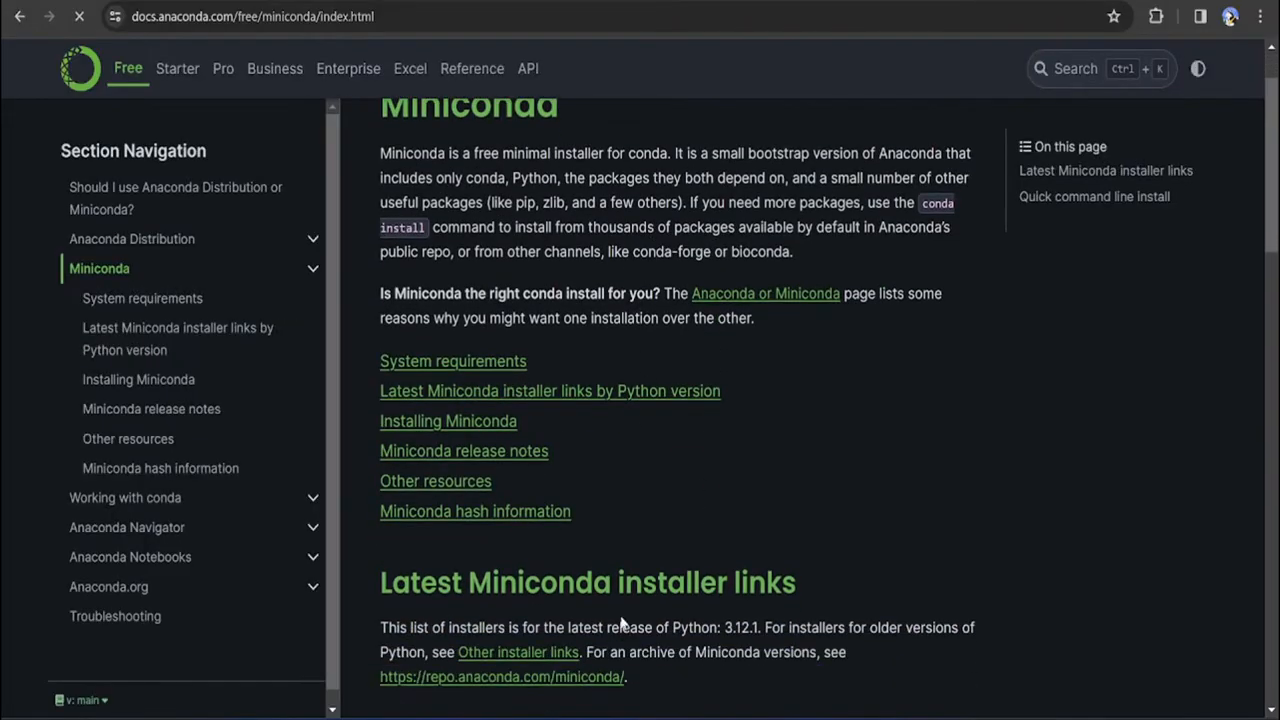
pyautogui.scroll(-4, 585, 395)
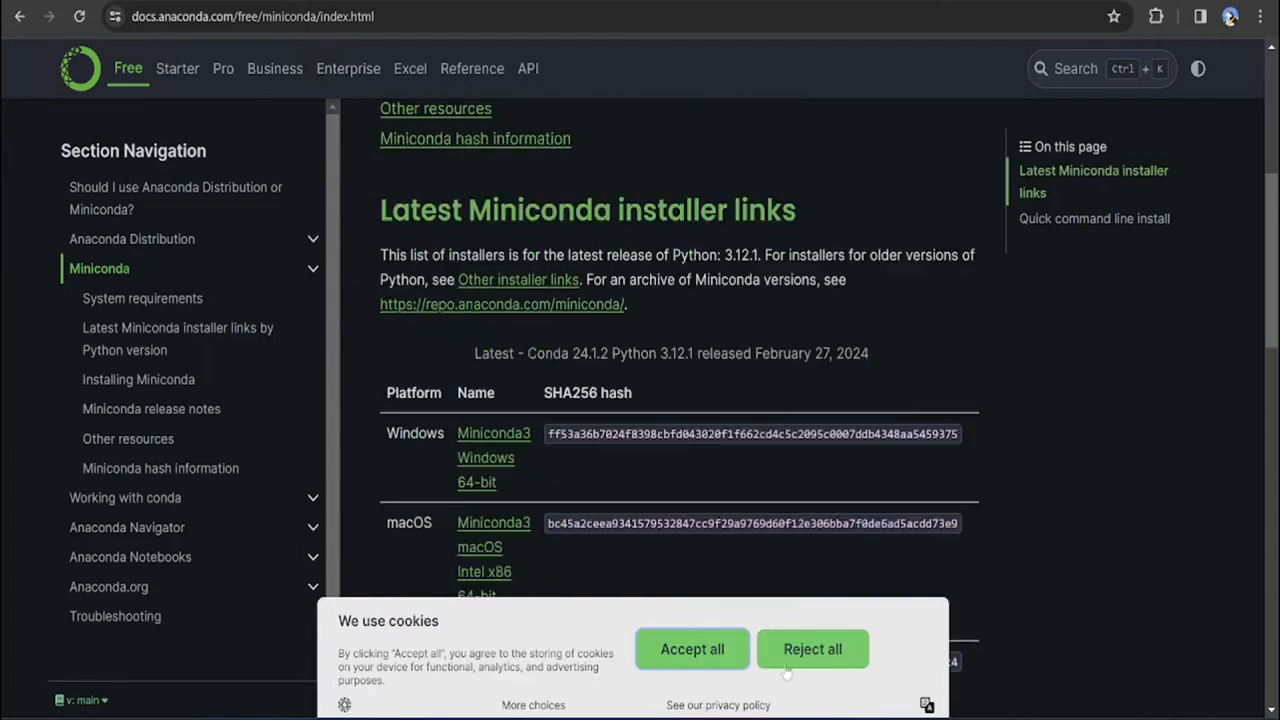
pyautogui.click(735, 658)
pyautogui.scroll(-4, 643, 515)
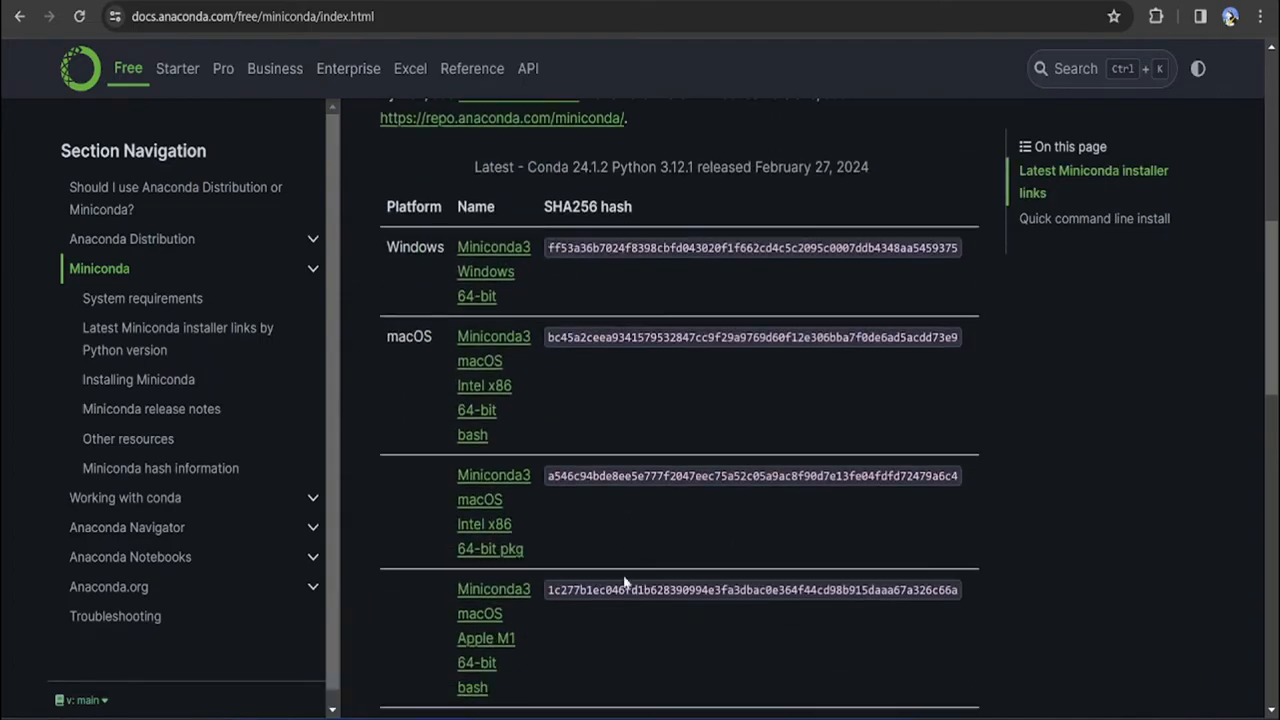
pyautogui.scroll(-8, 513, 602)
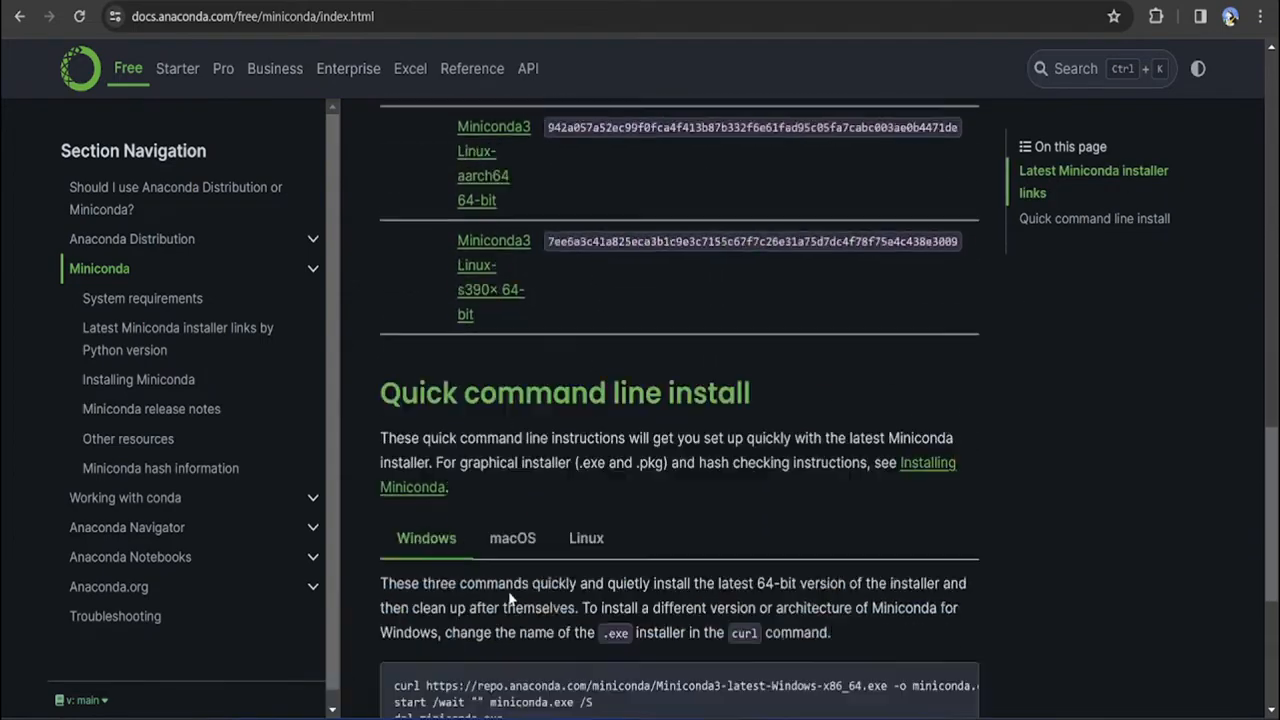
pyautogui.scroll(1, 510, 581)
pyautogui.scroll(-1, 512, 576)
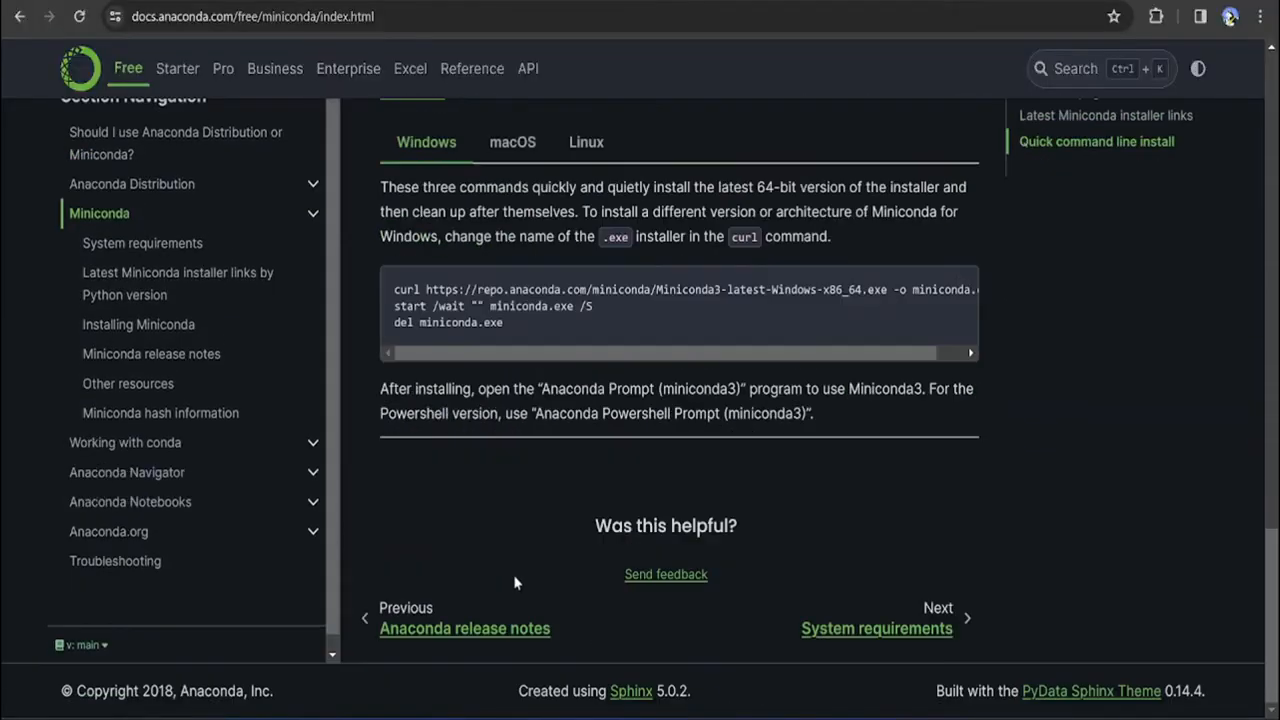
pyautogui.scroll(8, 518, 568)
pyautogui.scroll(10, 527, 558)
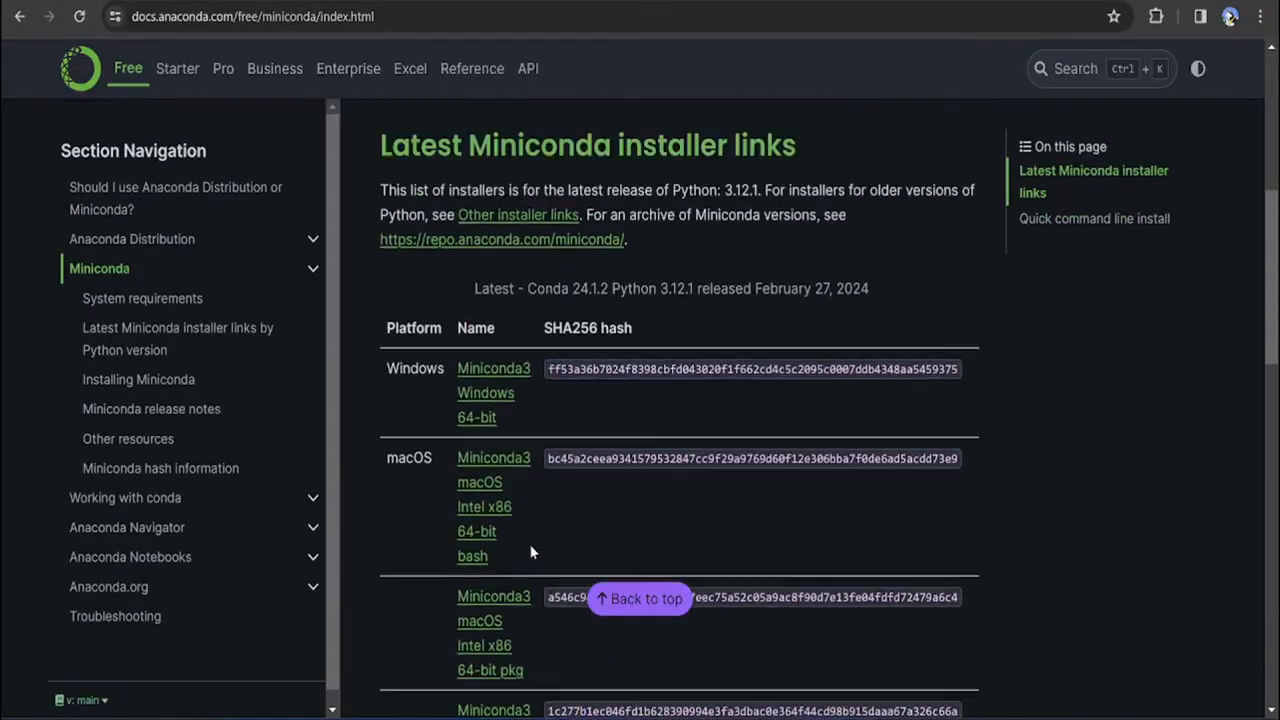
pyautogui.scroll(1, 533, 540)
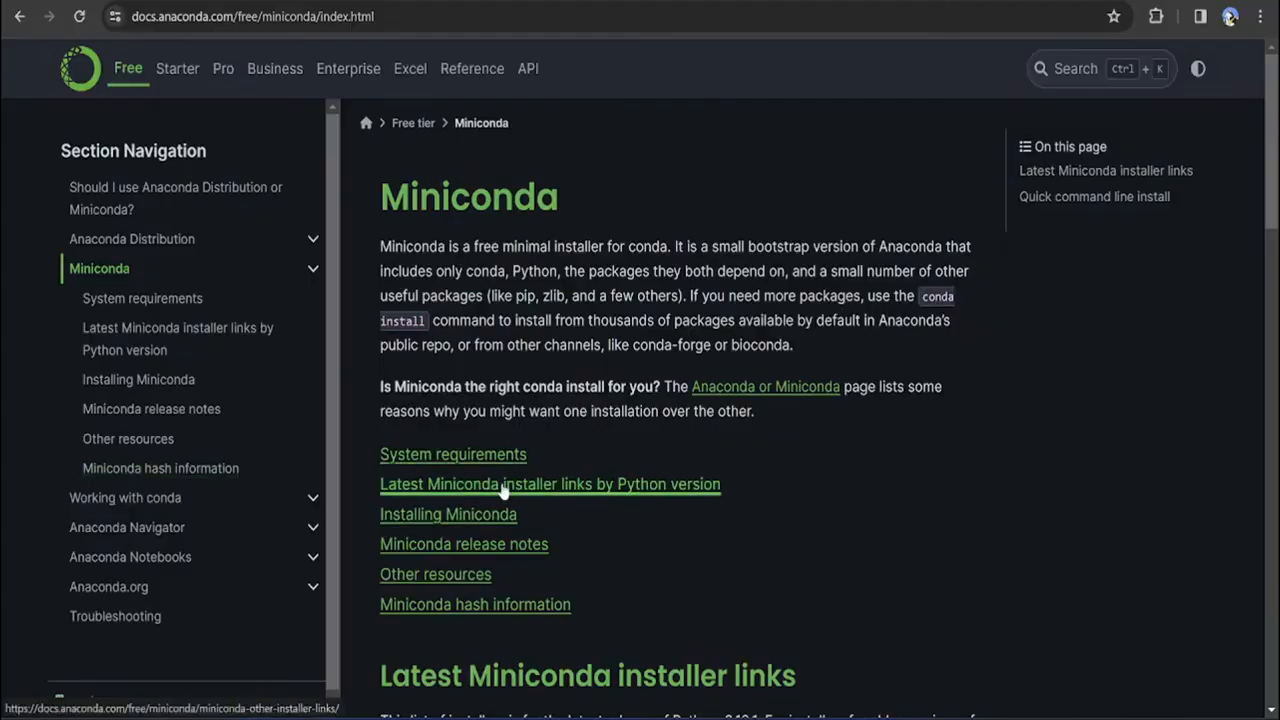
pyautogui.scroll(-3, 523, 475)
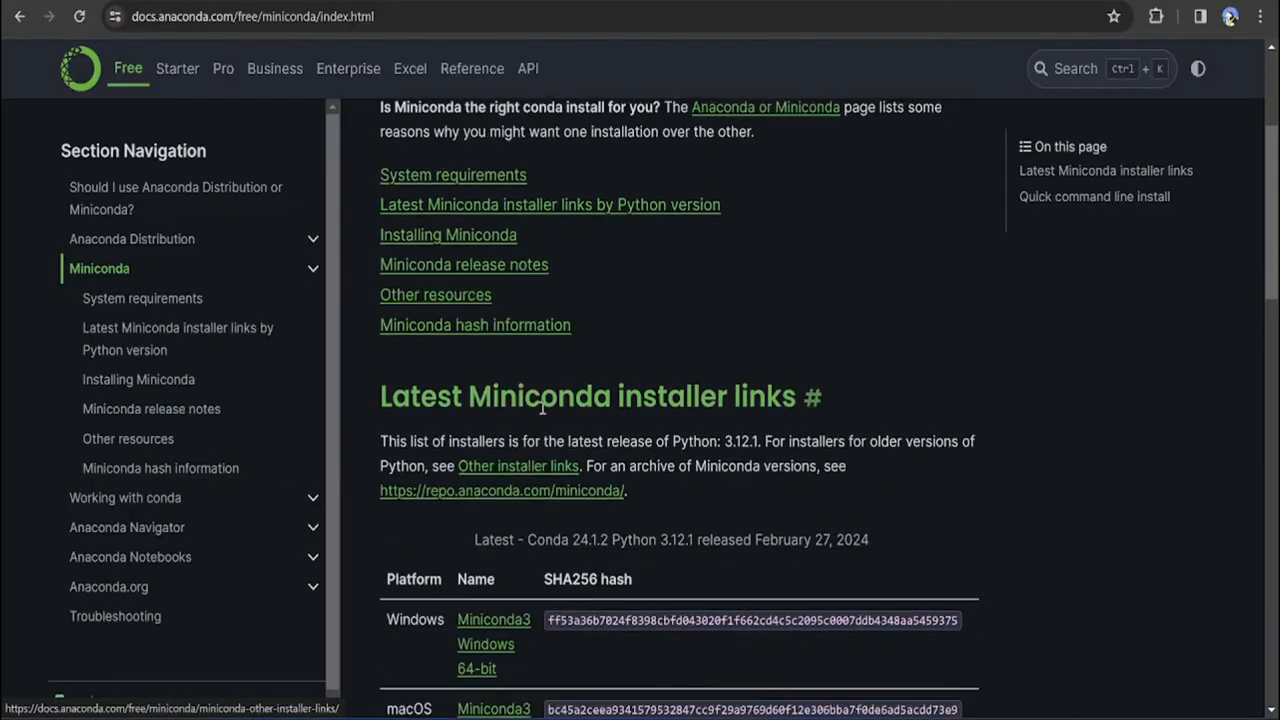
# Open the Miniconda version archive at repo.anaconda.com and copy the link address of Miniconda3-py38_23.11.0-2-Windows-x86_64.exe
pyautogui.click(426, 494)
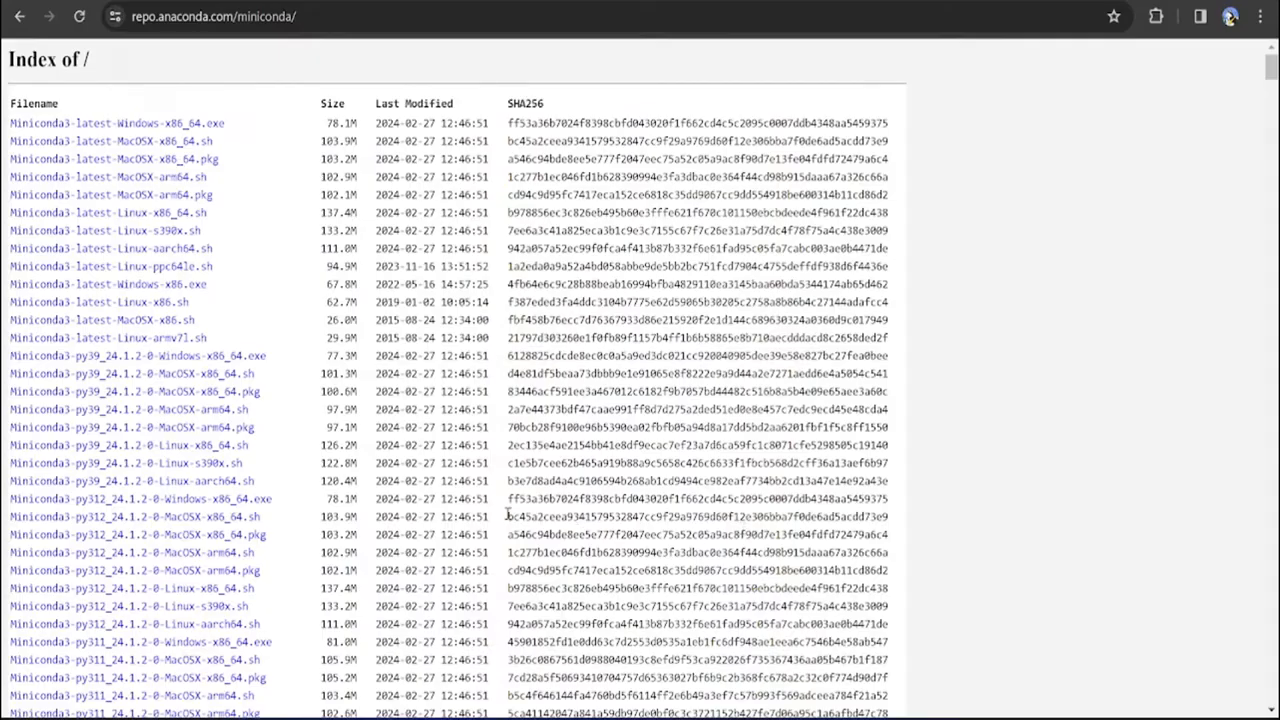
pyautogui.scroll(-2, 105, 385)
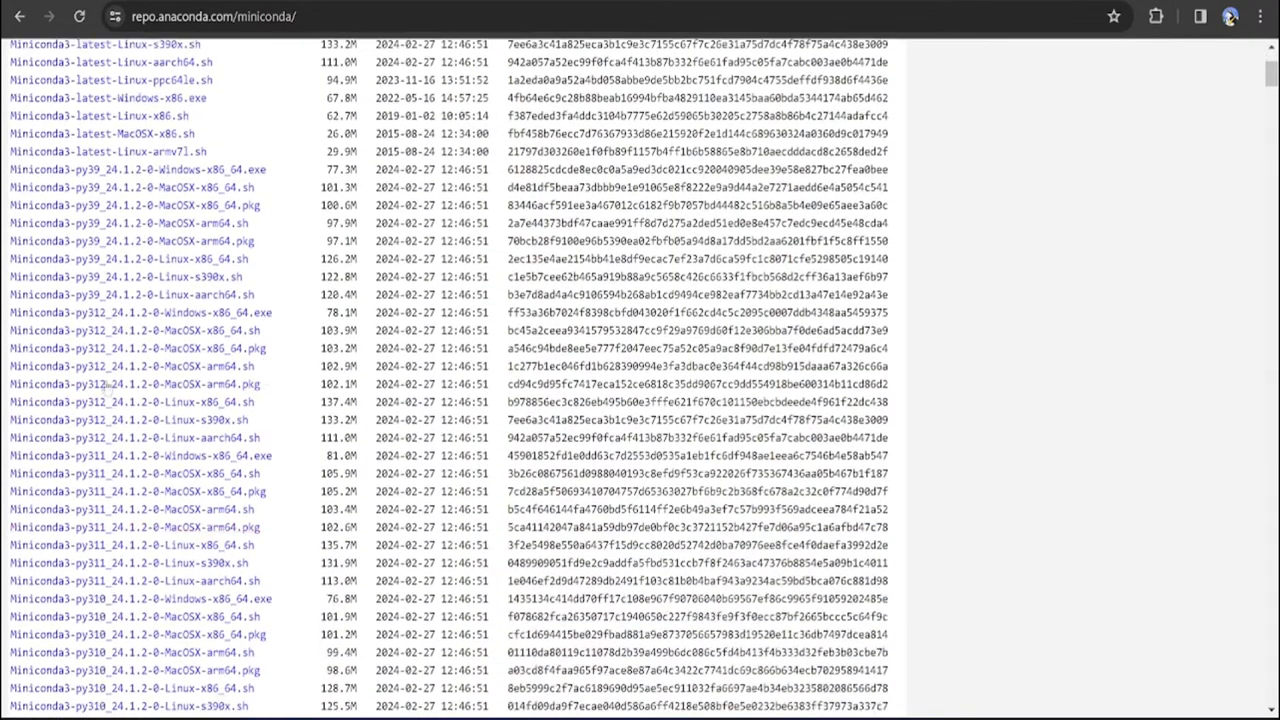
pyautogui.scroll(-5, 107, 386)
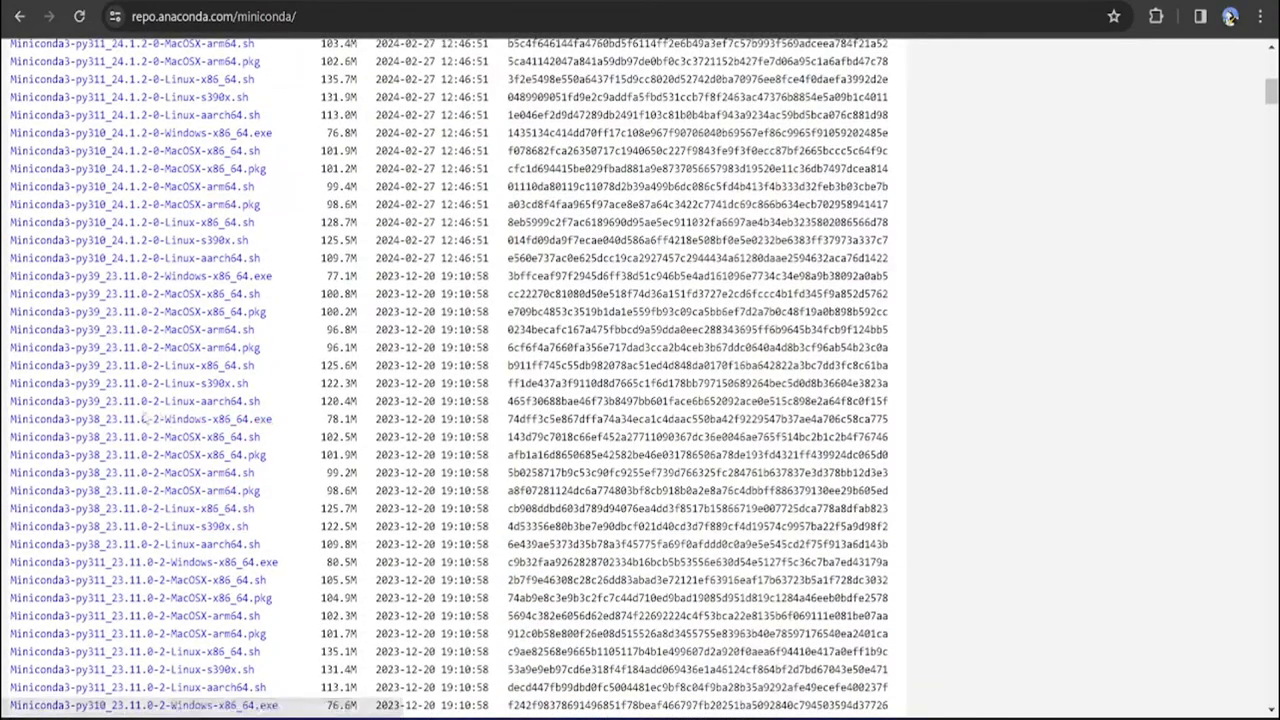
pyautogui.rightClick(131, 426)
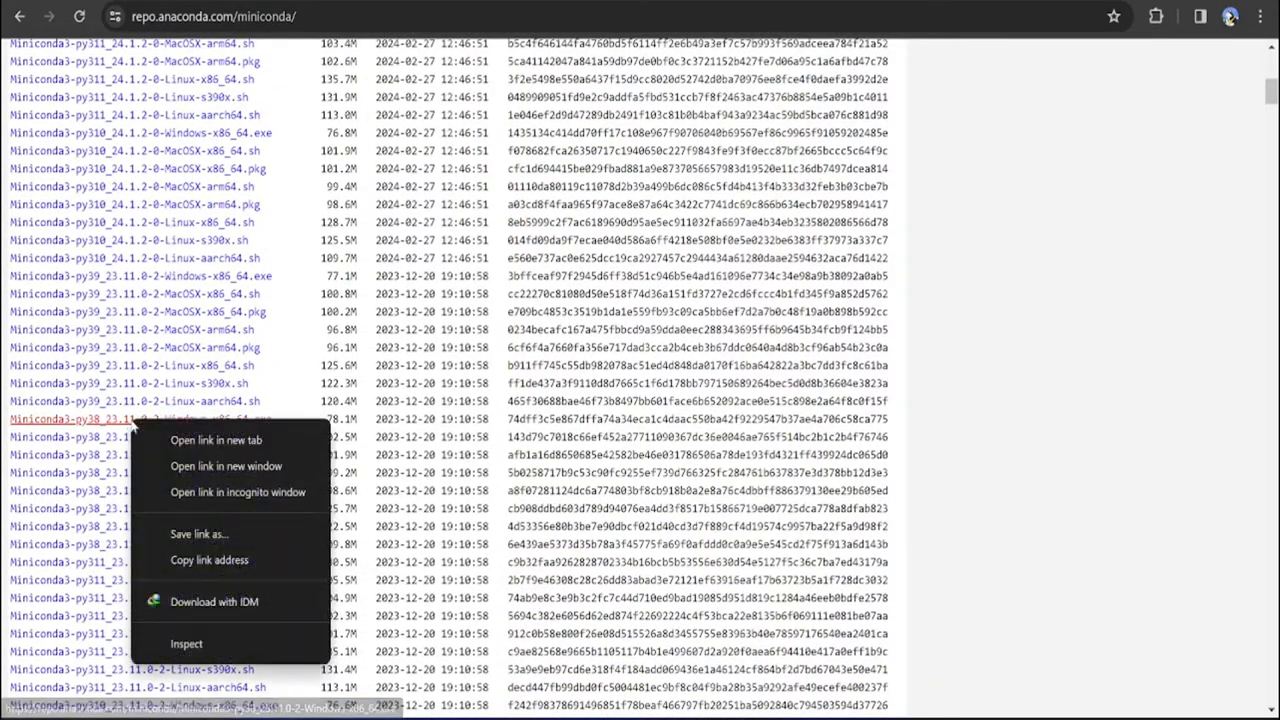
pyautogui.click(240, 561)
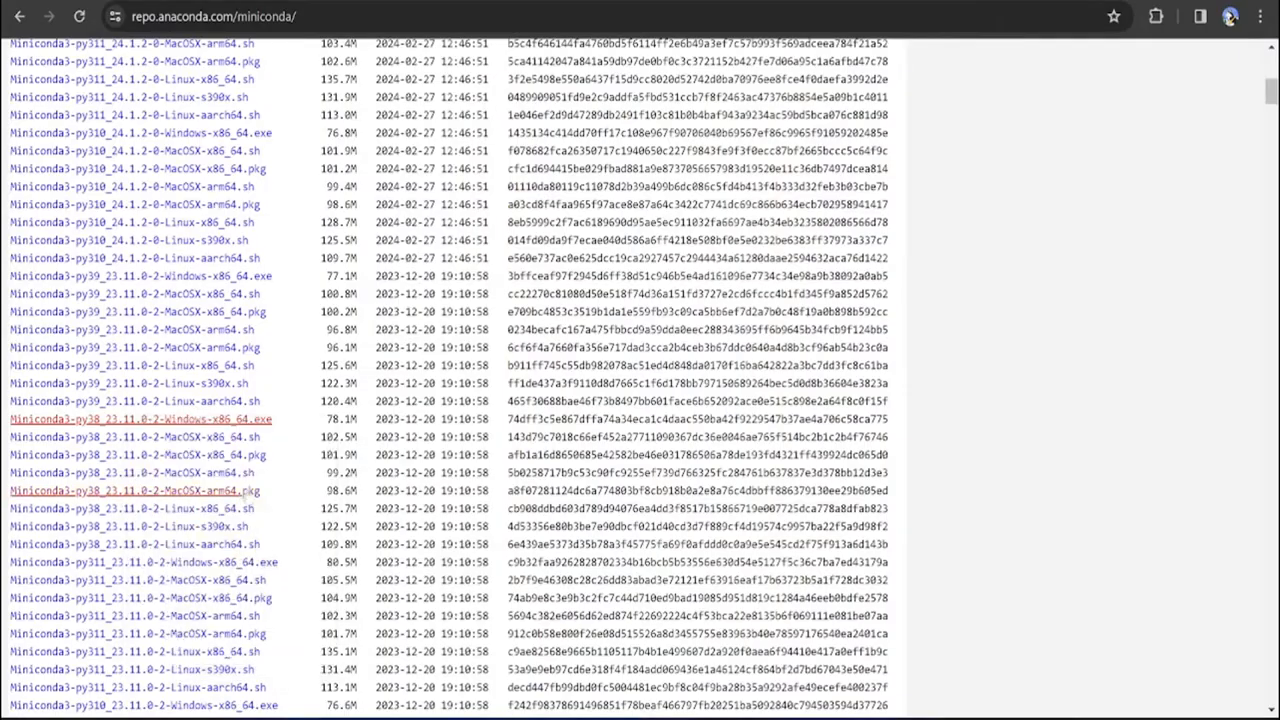
pyautogui.click(185, 420)
pyautogui.click(684, 415)
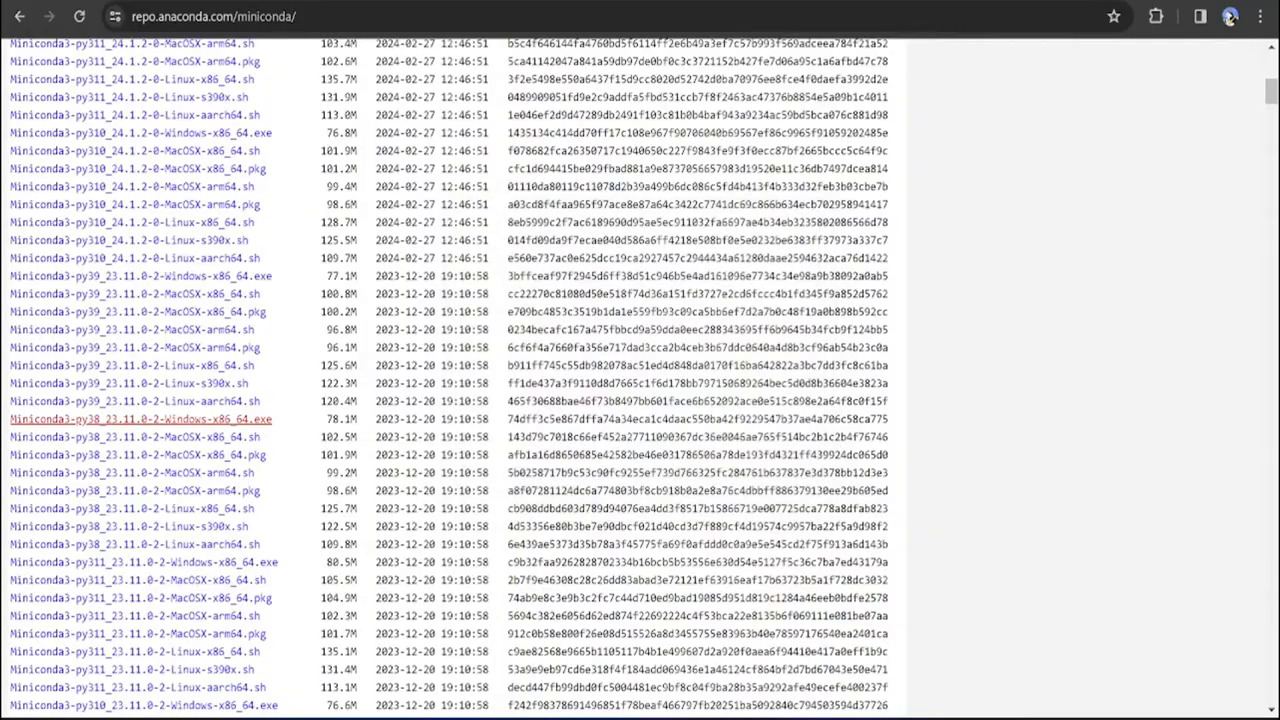
# Paste the Miniconda installer link below "install GIT" in the text document and put the word "miniconda" in front of it
pyautogui.moveTo(864, 718)
pyautogui.click(866, 676)
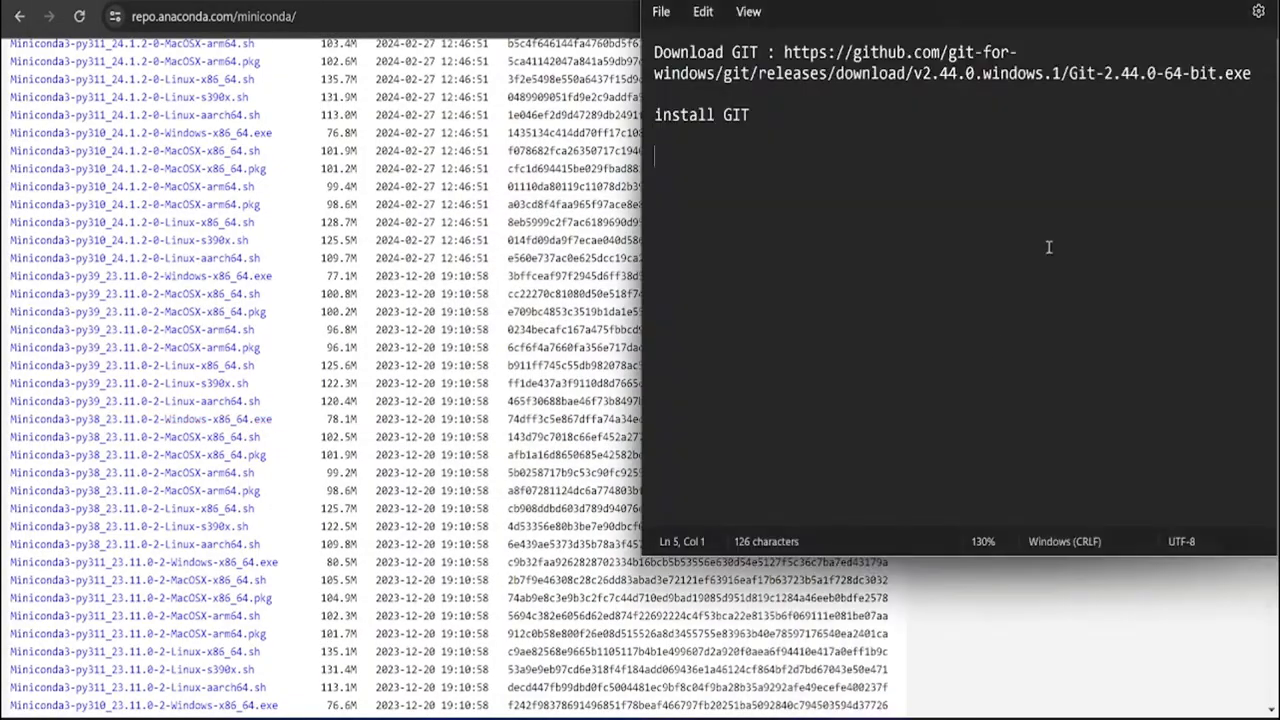
pyautogui.hotkey('ctrl', 'v')
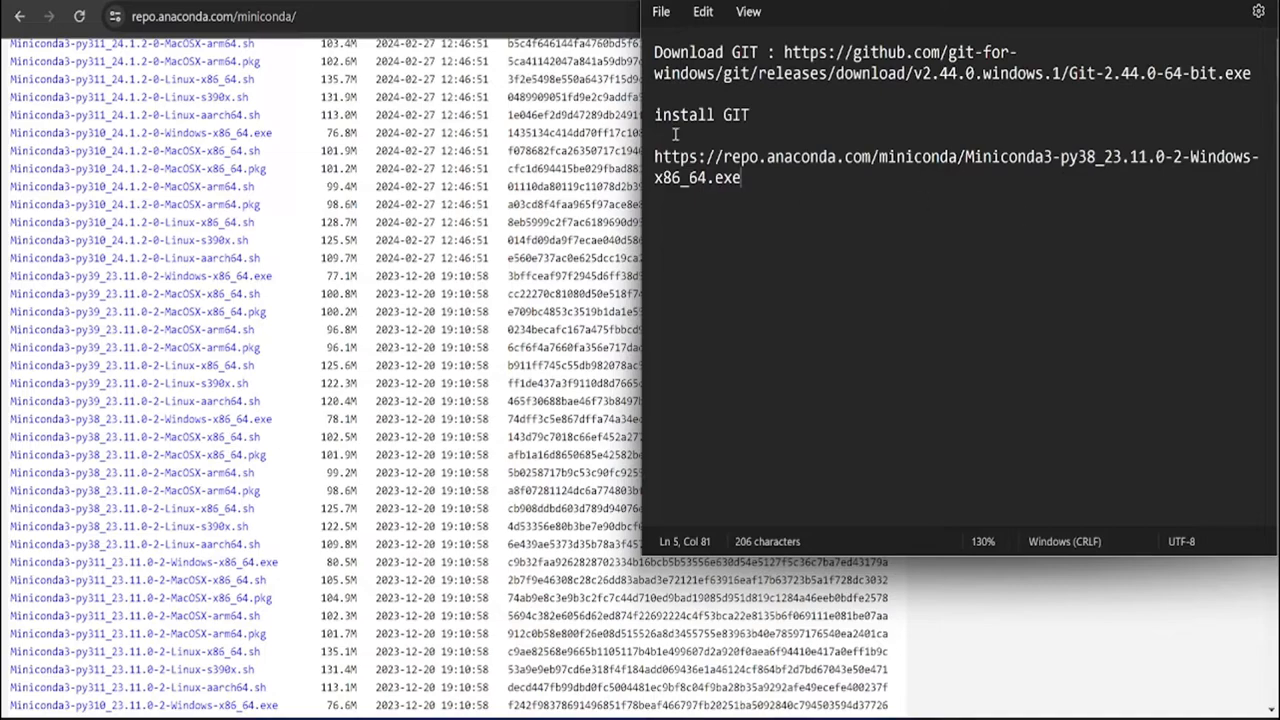
pyautogui.click(660, 160)
pyautogui.write('miniconda')
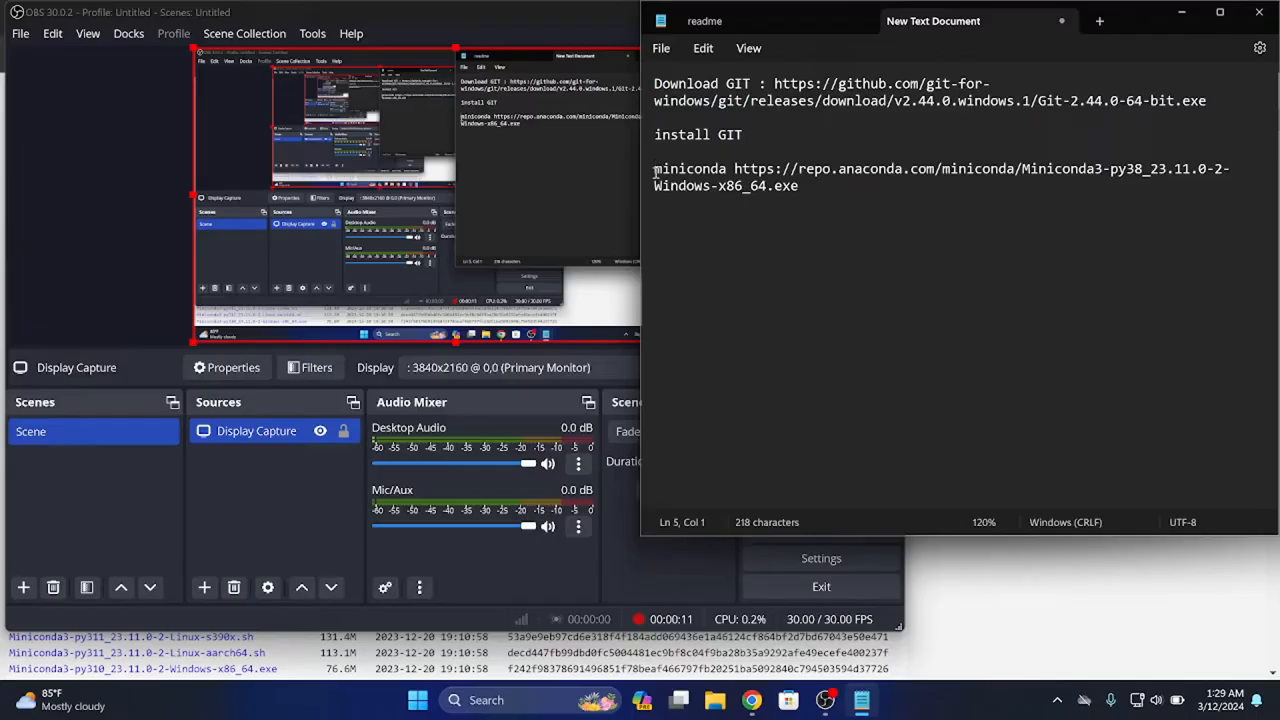
# Insert "dowload miniconda 3.8 ;" at the start of the Miniconda line and add a blank line after the link
pyautogui.write('dowload ')
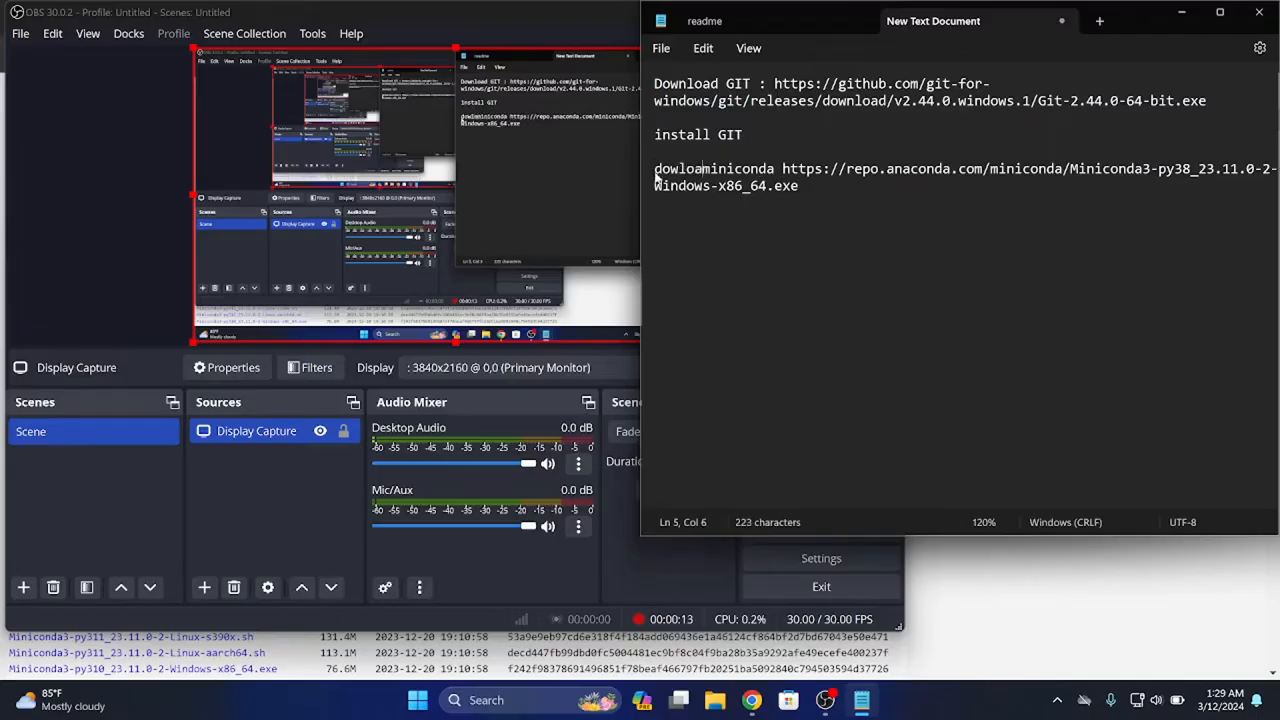
pyautogui.write('minicond')
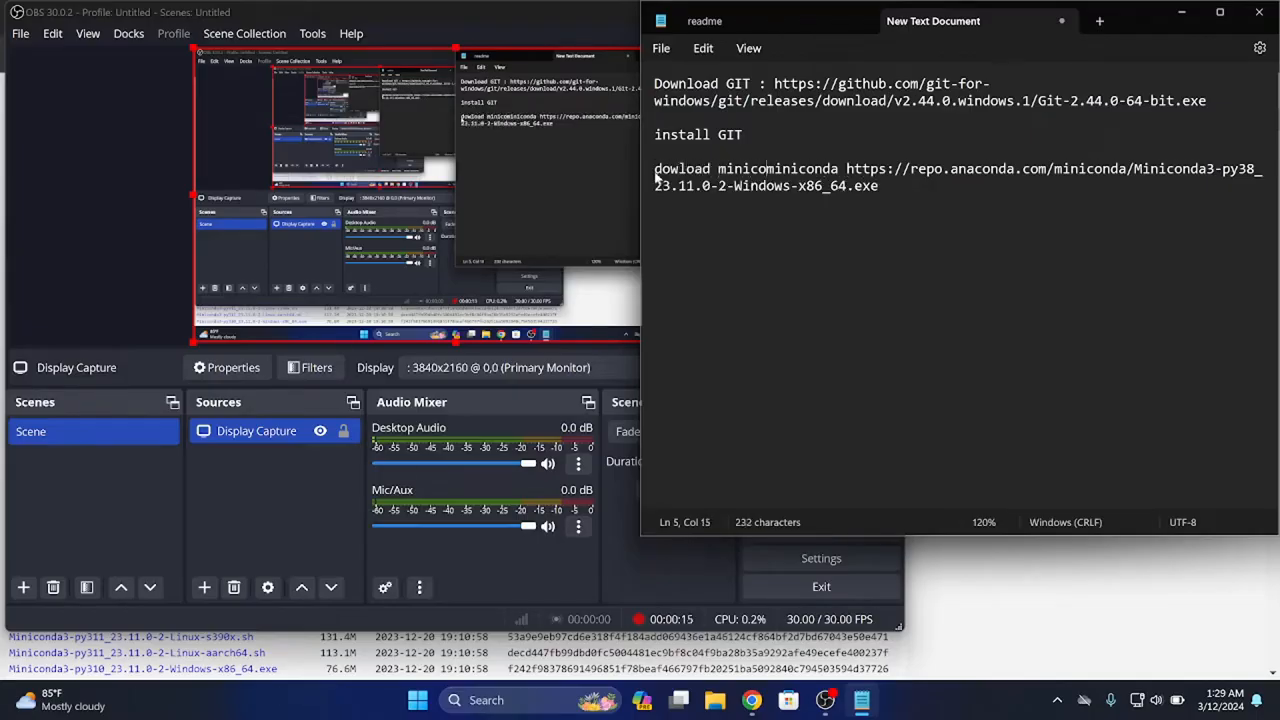
pyautogui.write('a 3.')
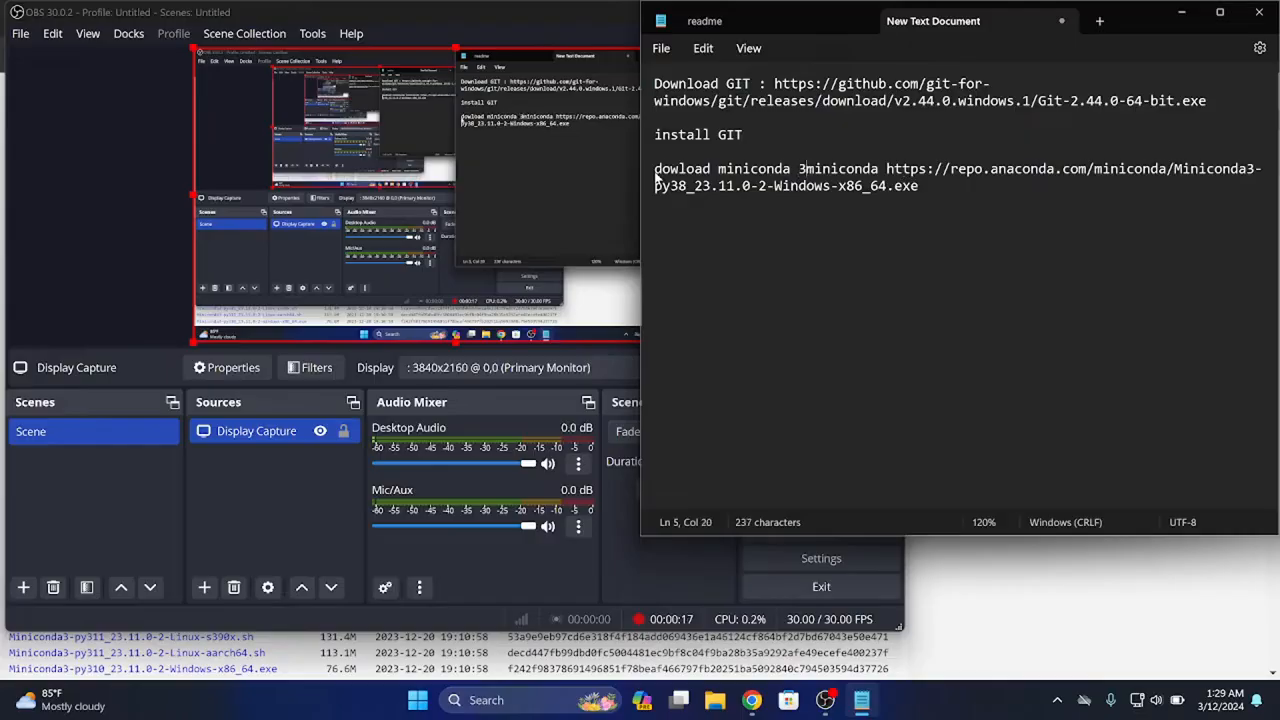
pyautogui.write('8')
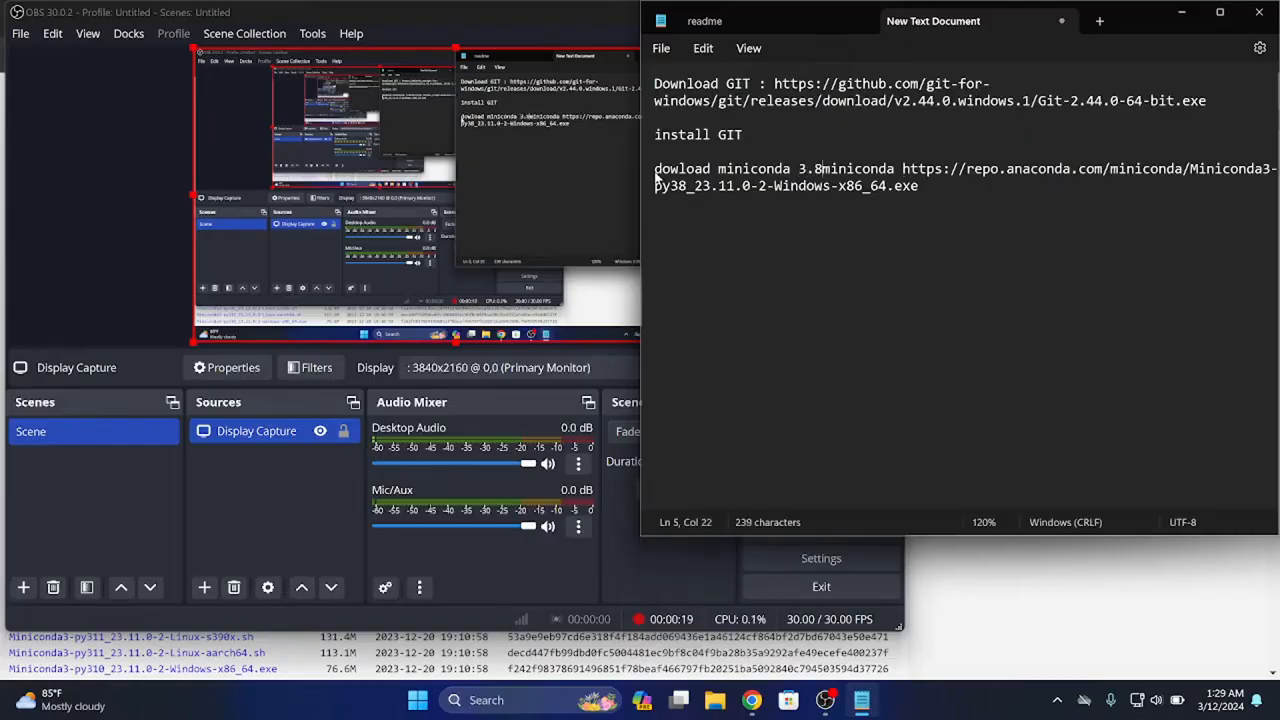
pyautogui.write(' ;')
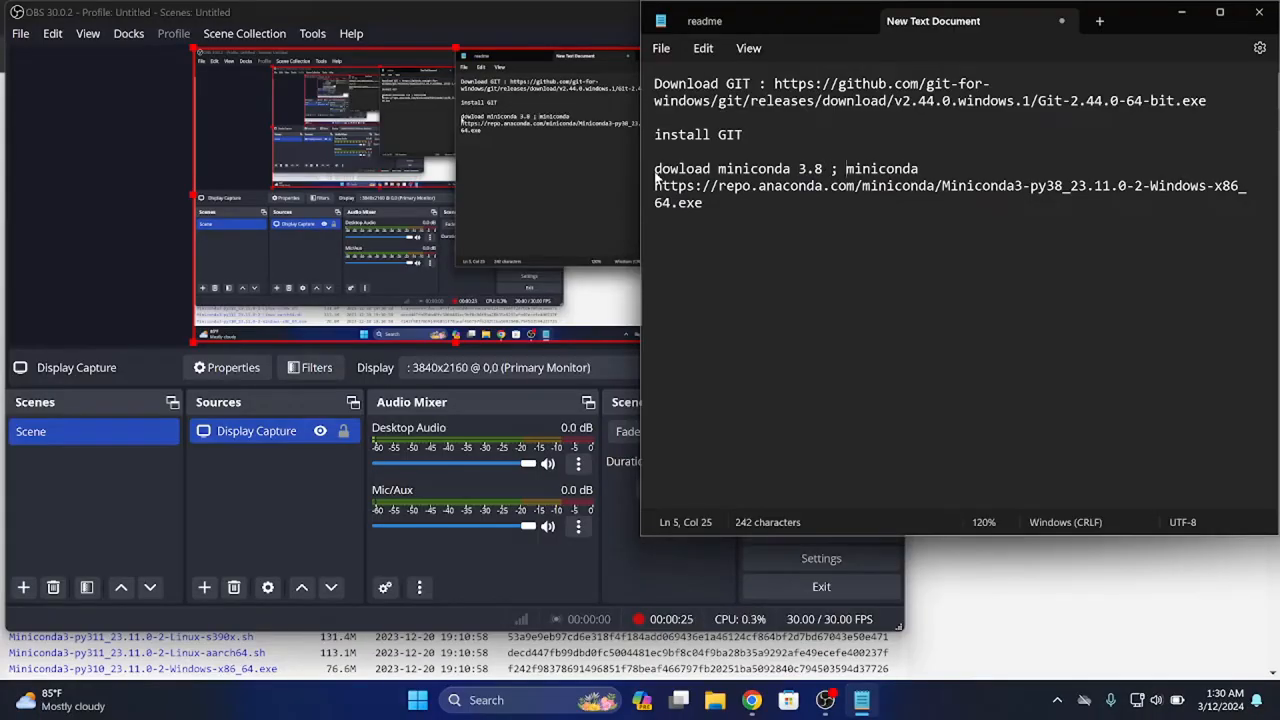
pyautogui.click(760, 210)
pyautogui.press('Return')
pyautogui.press('Return')
# Minimize the OBS and Chrome windows, leaving the text document on the desktop
pyautogui.click(575, 48)
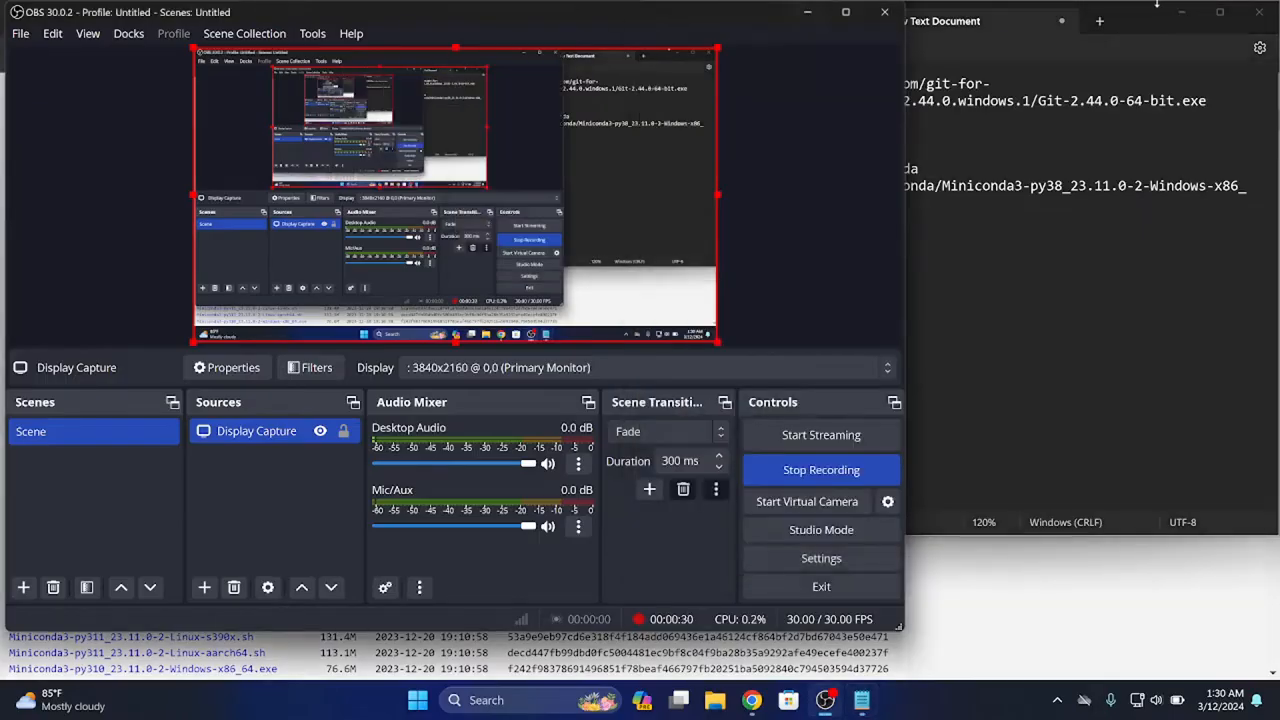
pyautogui.click(808, 15)
pyautogui.click(1181, 13)
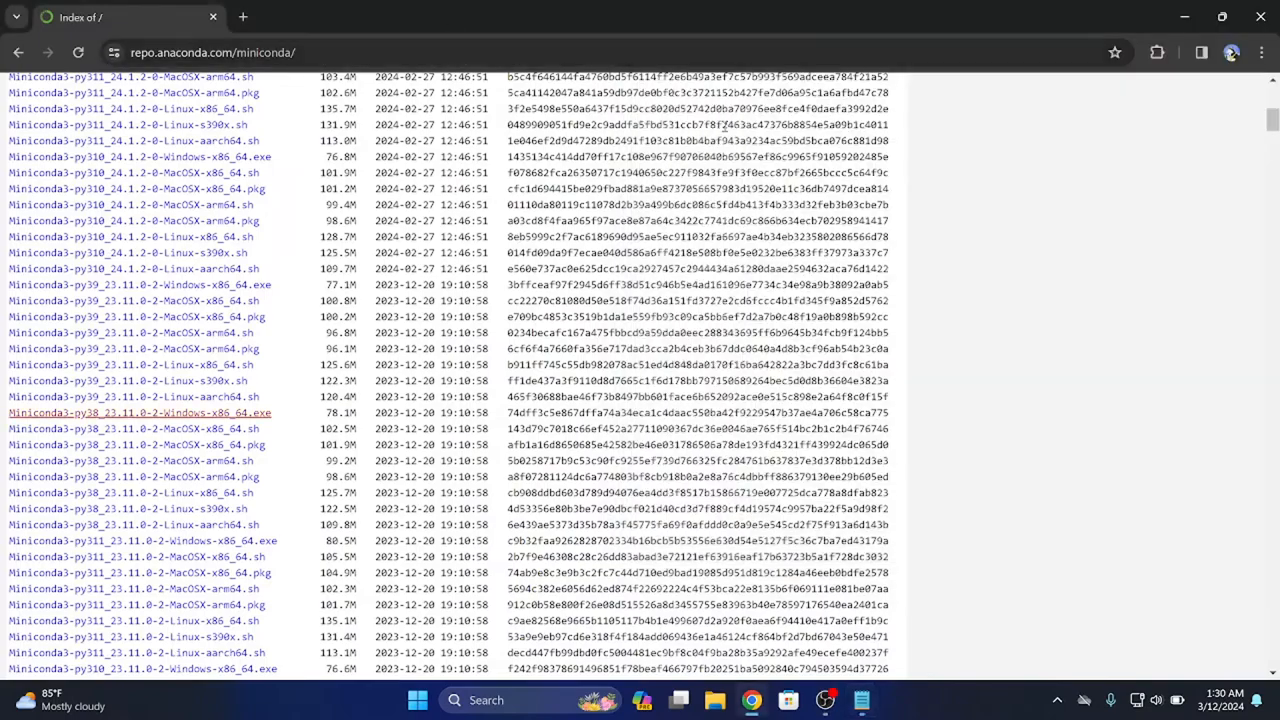
pyautogui.click(1184, 16)
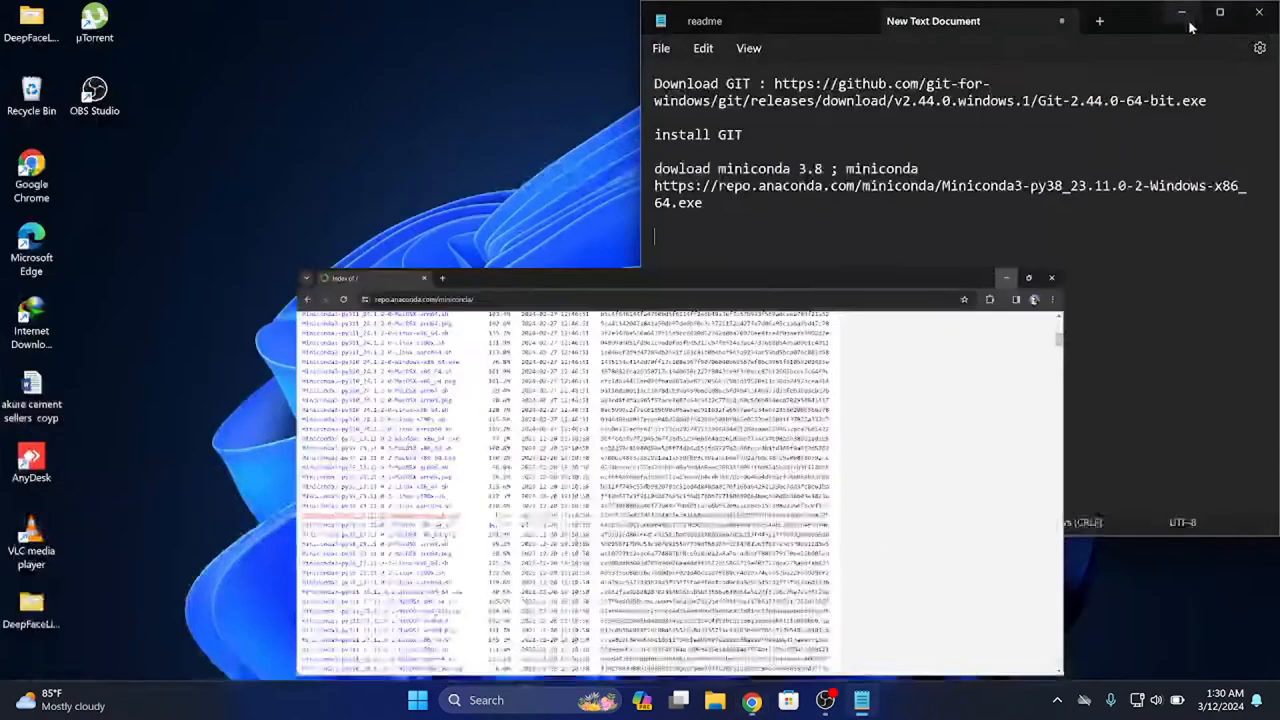
# Launch the Miniconda3-py38_23.11.0-2 installer from the Programs folder inside Downloads in File Explorer
pyautogui.click(715, 700)
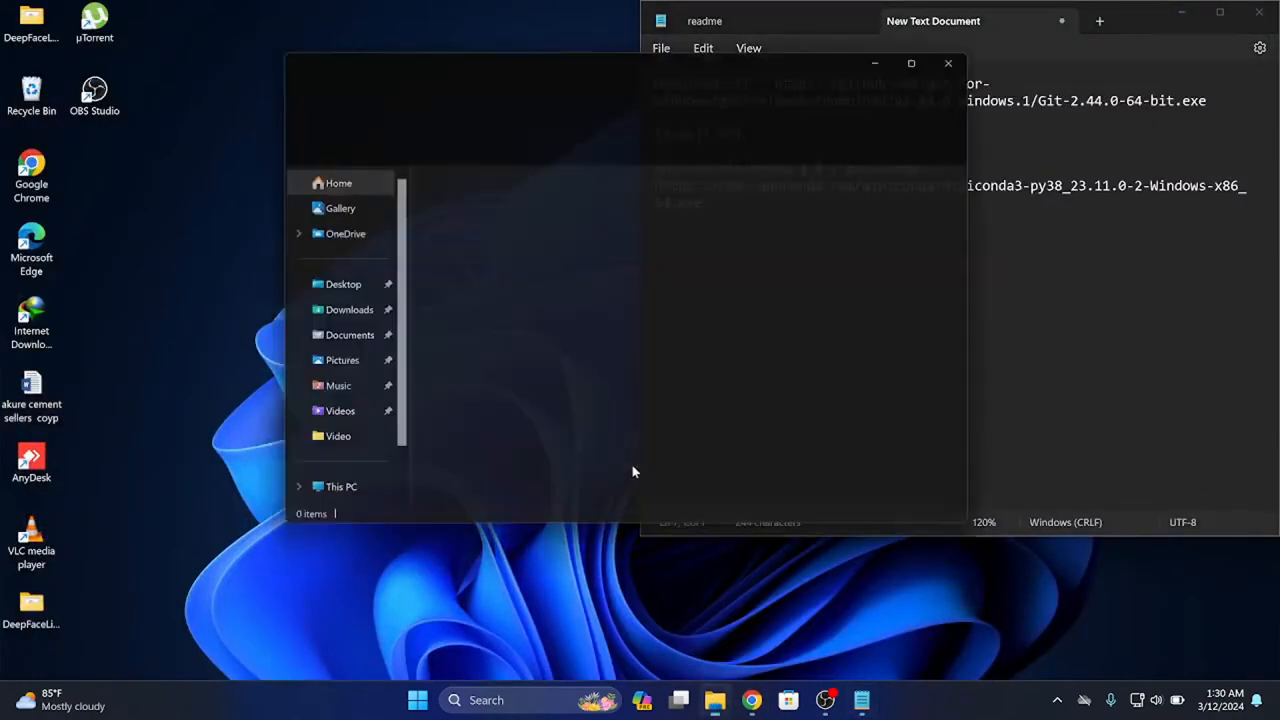
pyautogui.click(320, 312)
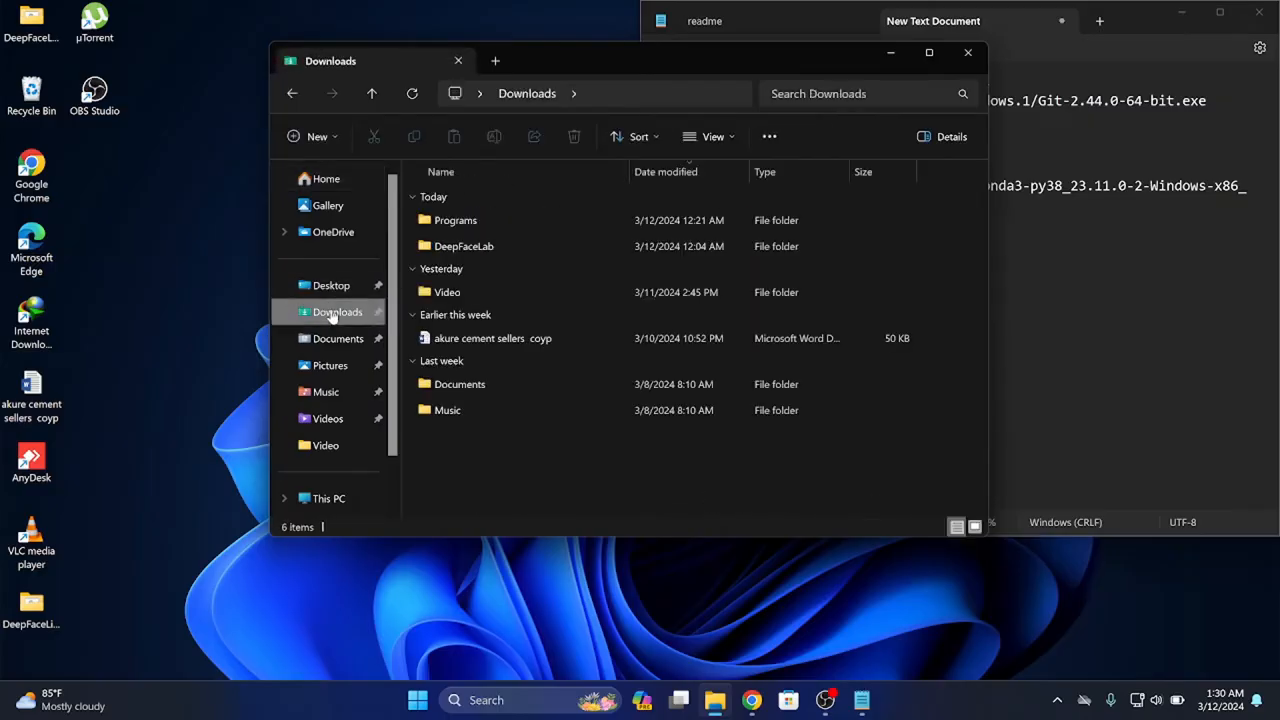
pyautogui.doubleClick(470, 221)
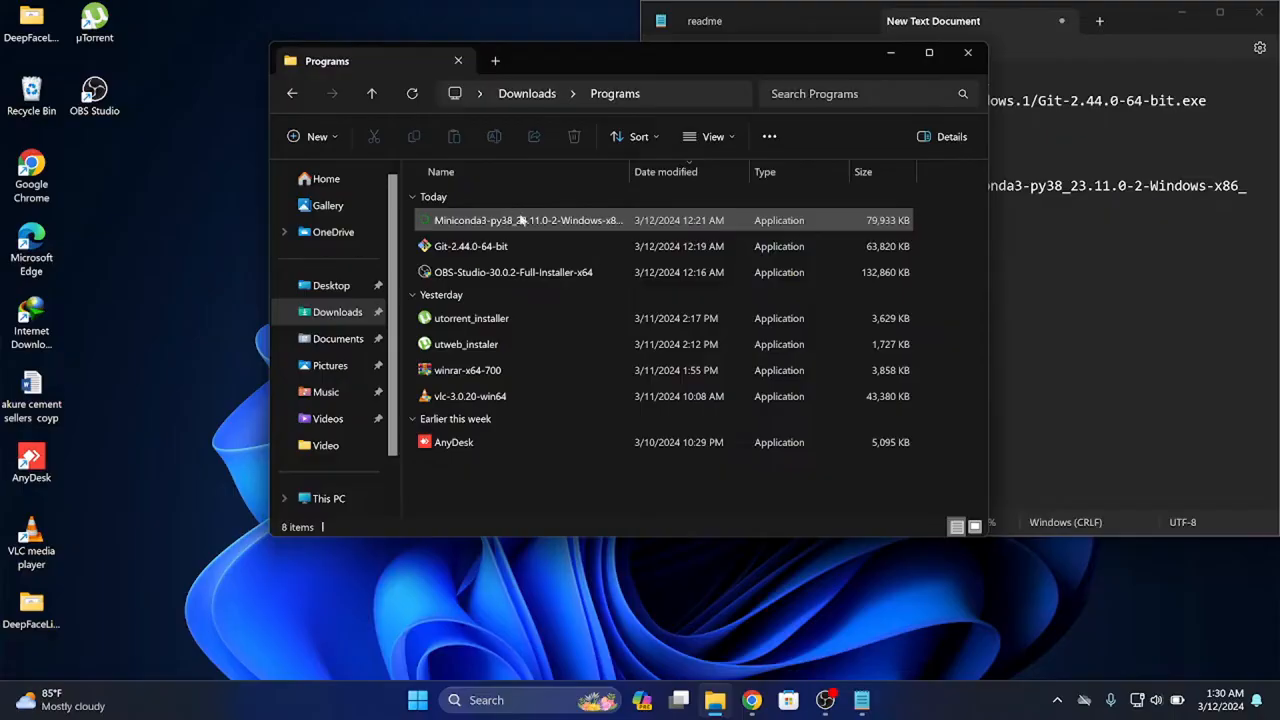
pyautogui.click(520, 220)
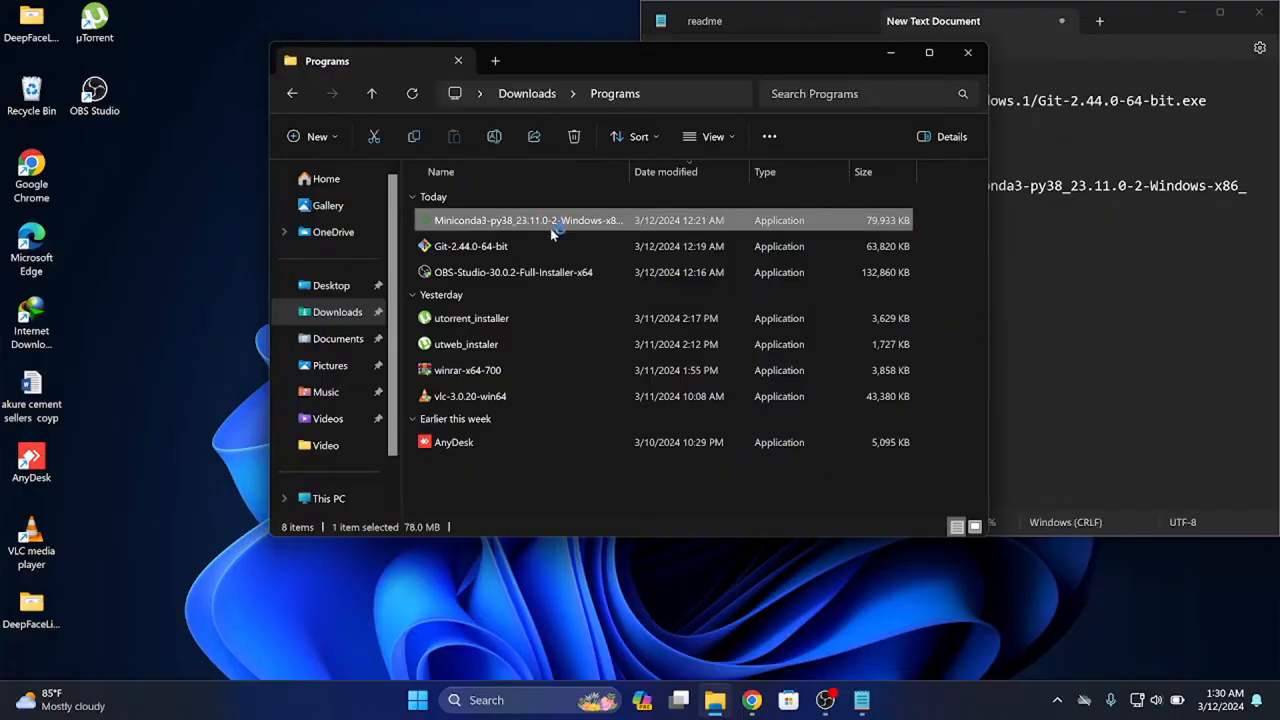
# Add the line "install miniconda" below the Miniconda download link in the text document
pyautogui.click(1094, 229)
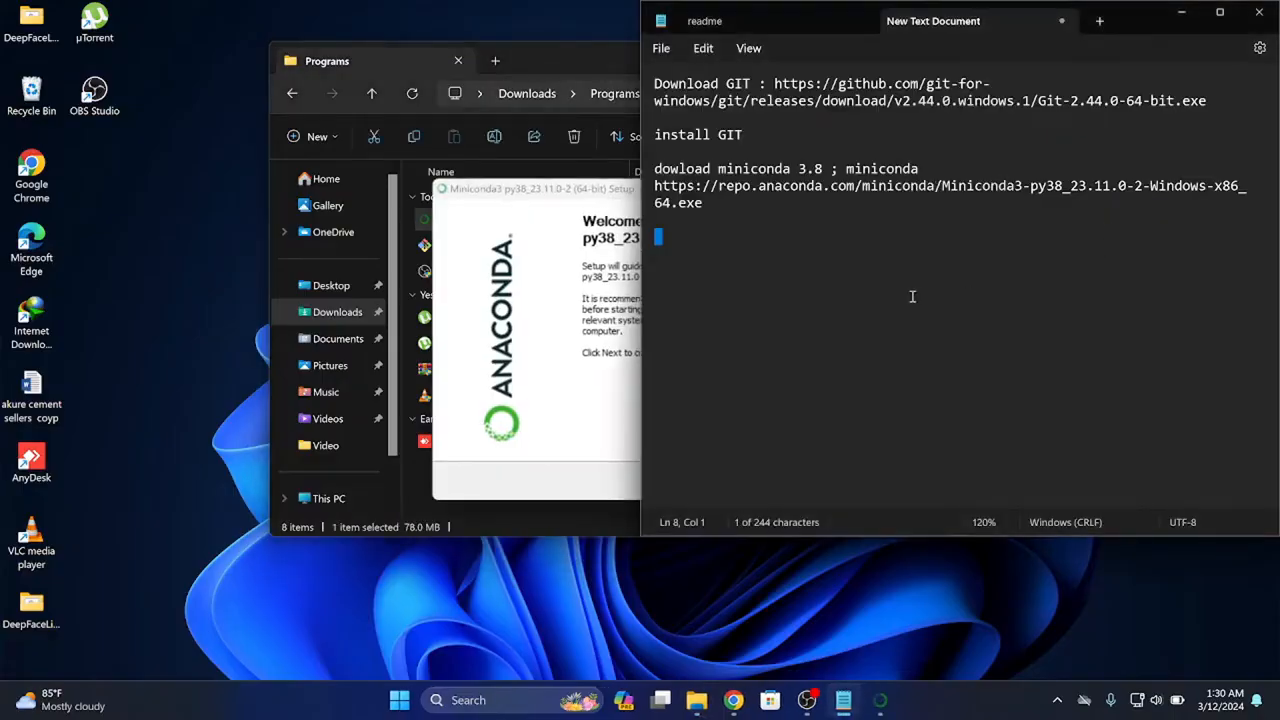
pyautogui.write('insta')
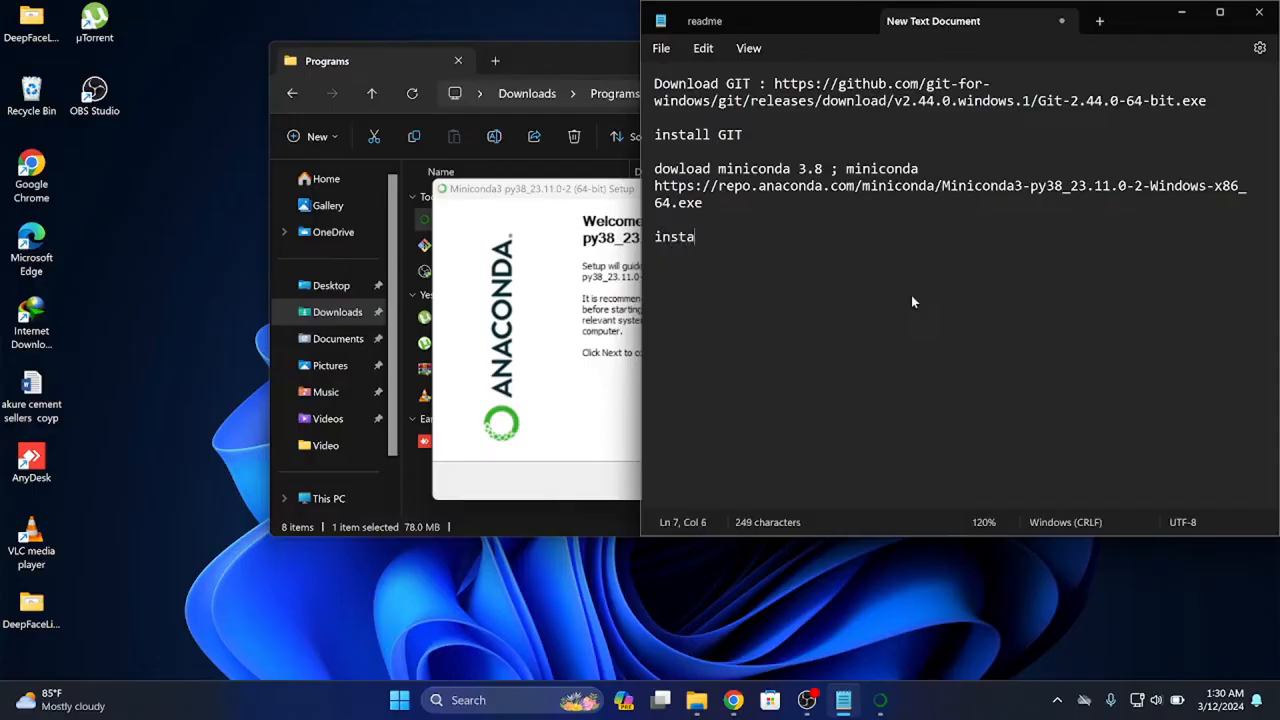
pyautogui.write('ll miniconda')
# Return to the Miniconda3 setup, continue past the welcome page and accept the license agreement
pyautogui.click(485, 398)
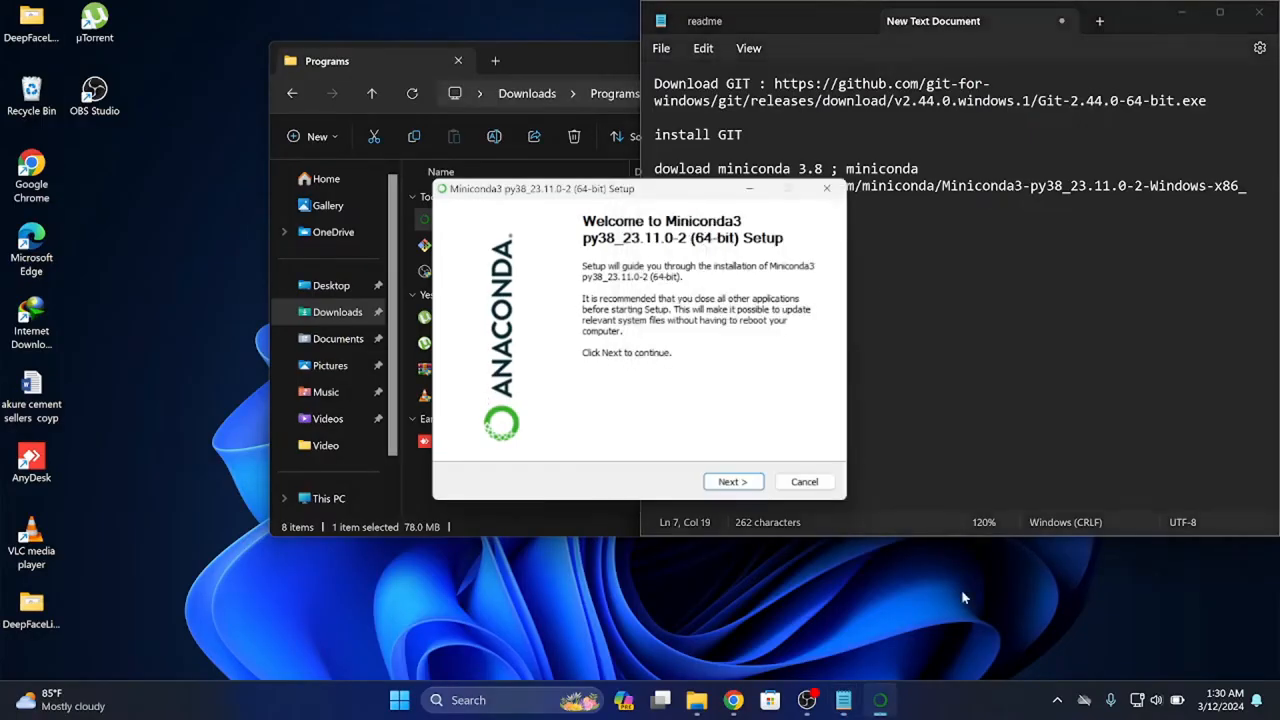
pyautogui.click(738, 482)
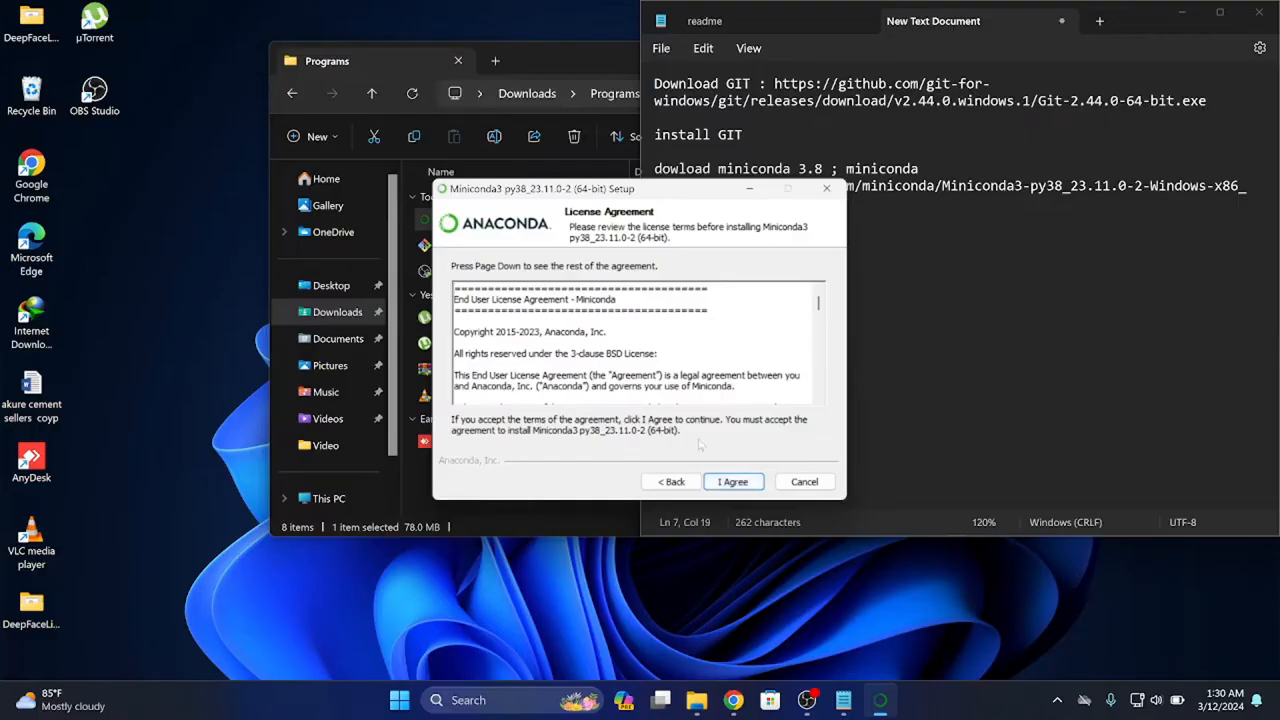
pyautogui.click(757, 482)
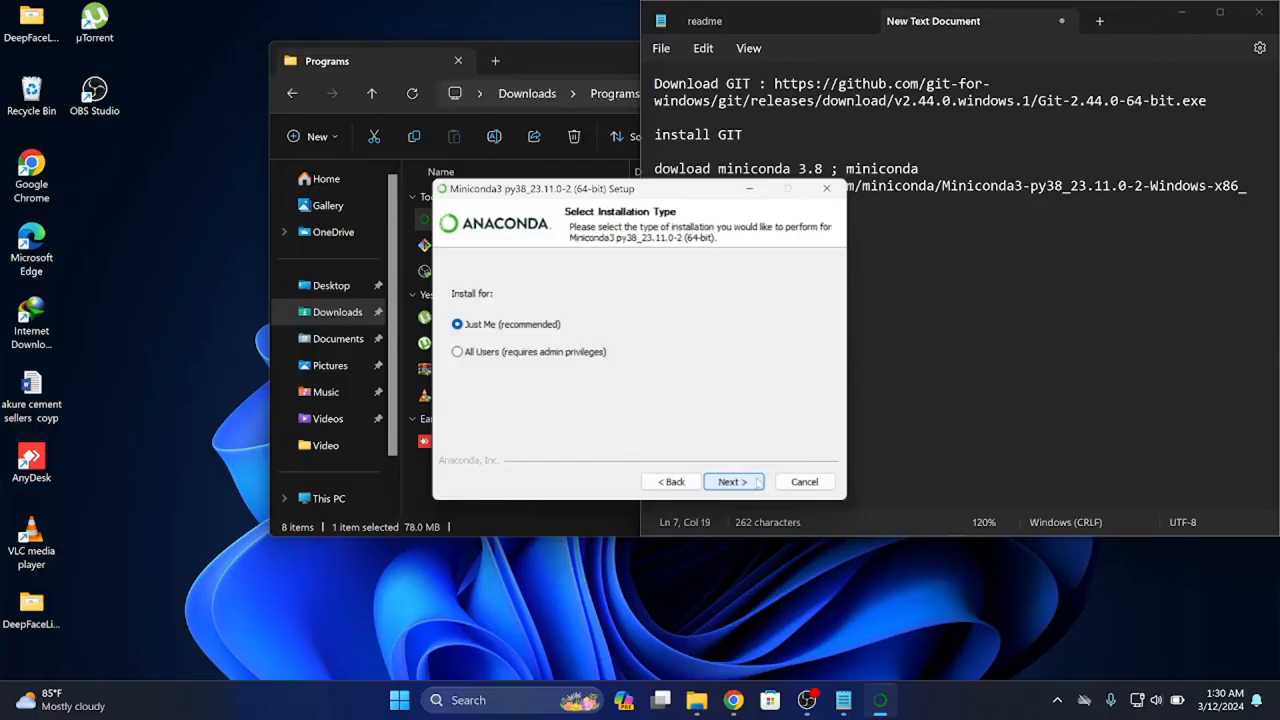
# Choose the Just Me installation type for Miniconda3 and accept the default destination folder
pyautogui.click(480, 351)
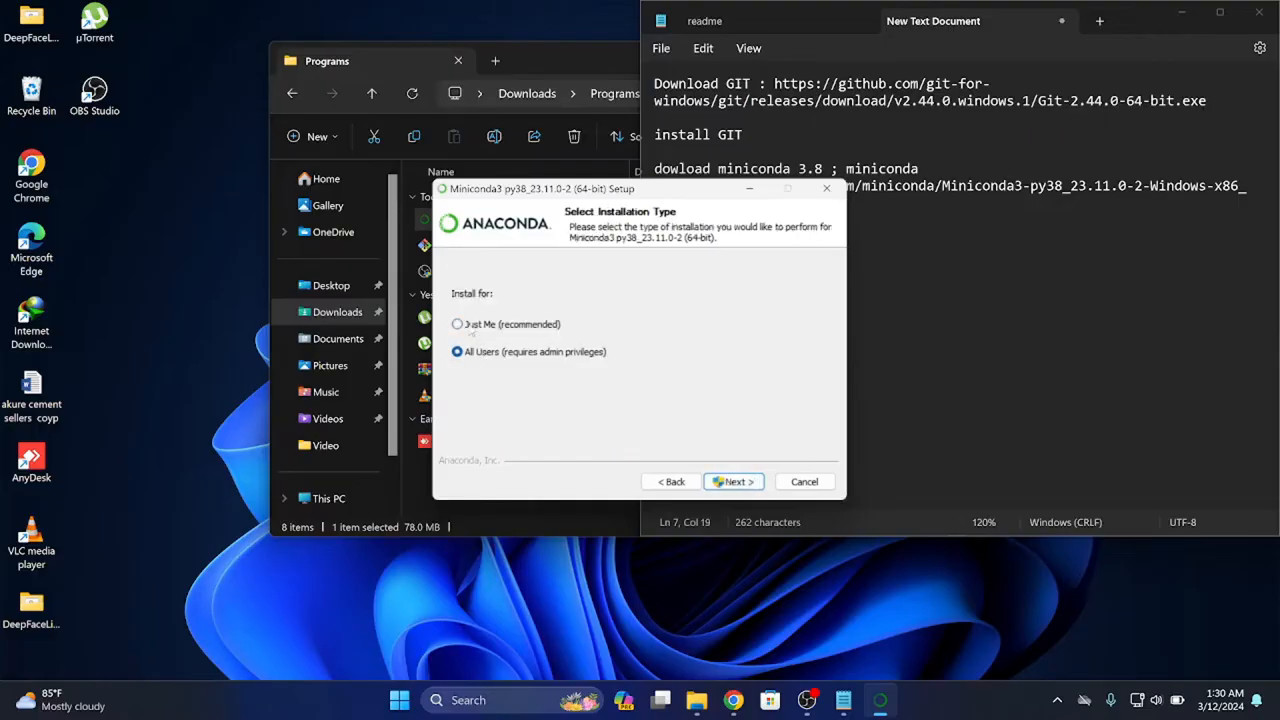
pyautogui.click(466, 325)
pyautogui.click(731, 481)
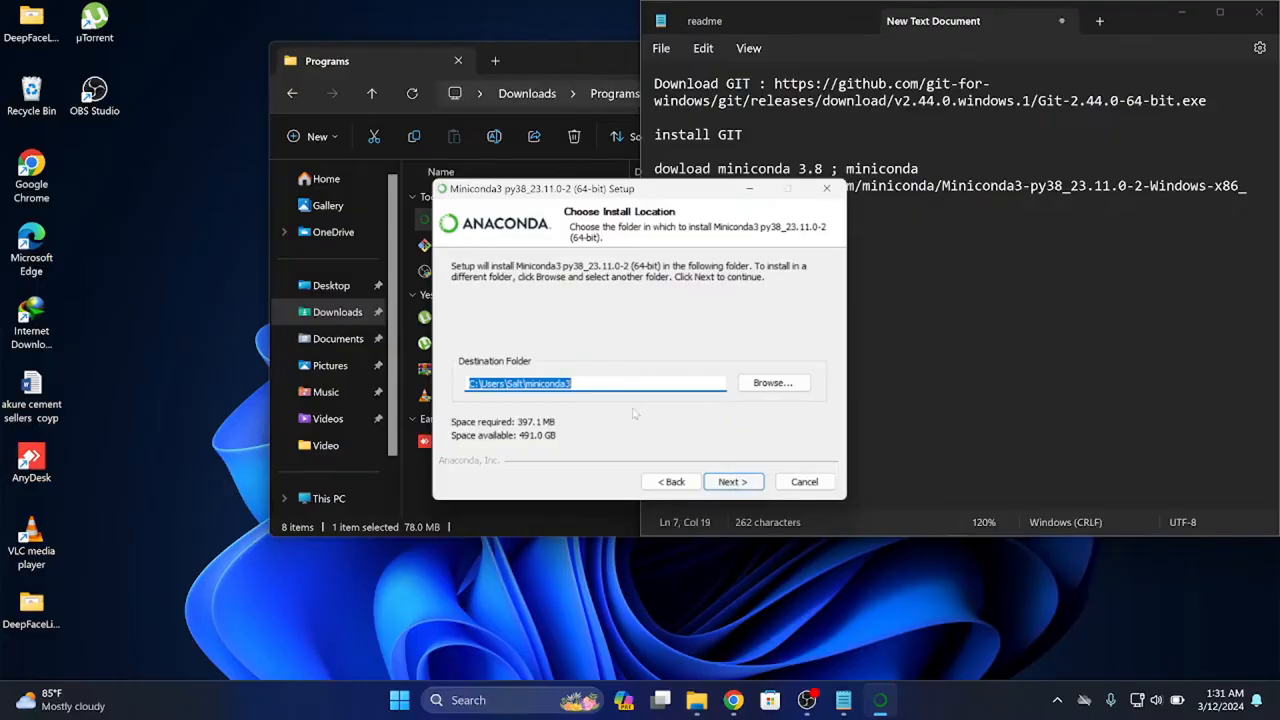
pyautogui.click(734, 482)
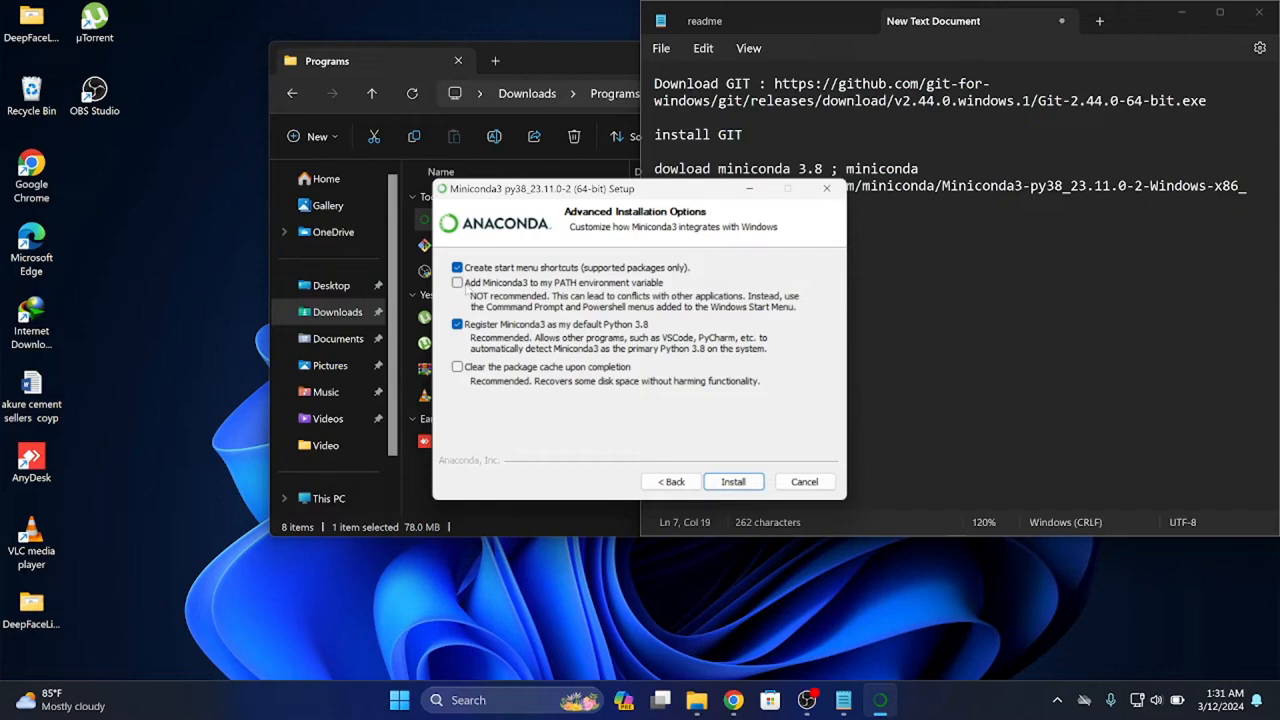
# Enable adding Miniconda3 to the PATH environment variable and clearing the package cache upon completion, and start the installation
pyautogui.click(466, 283)
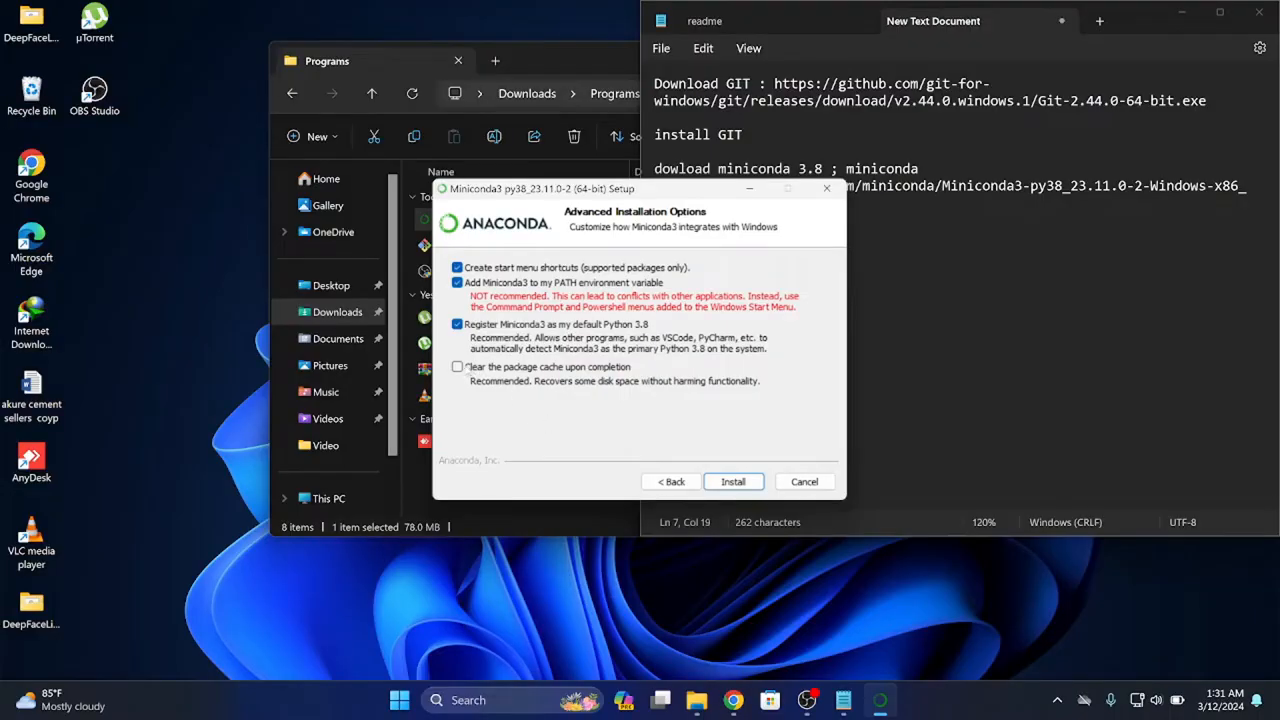
pyautogui.click(470, 374)
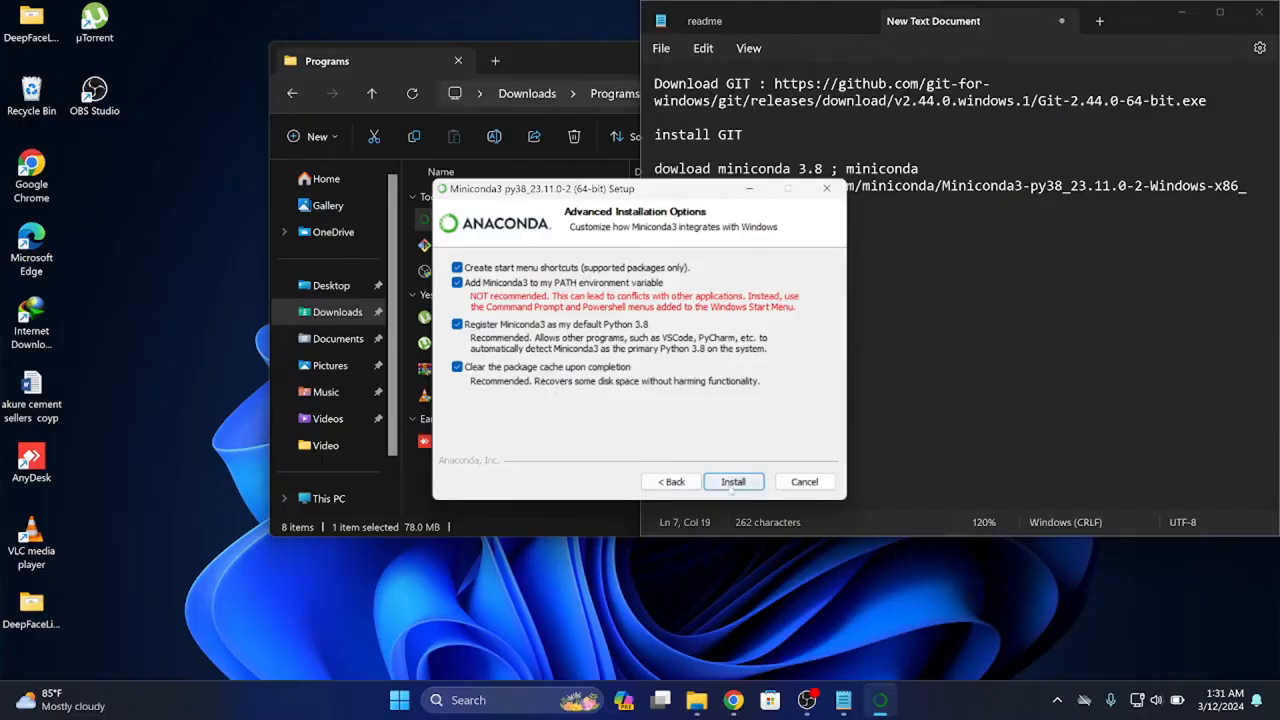
pyautogui.click(728, 484)
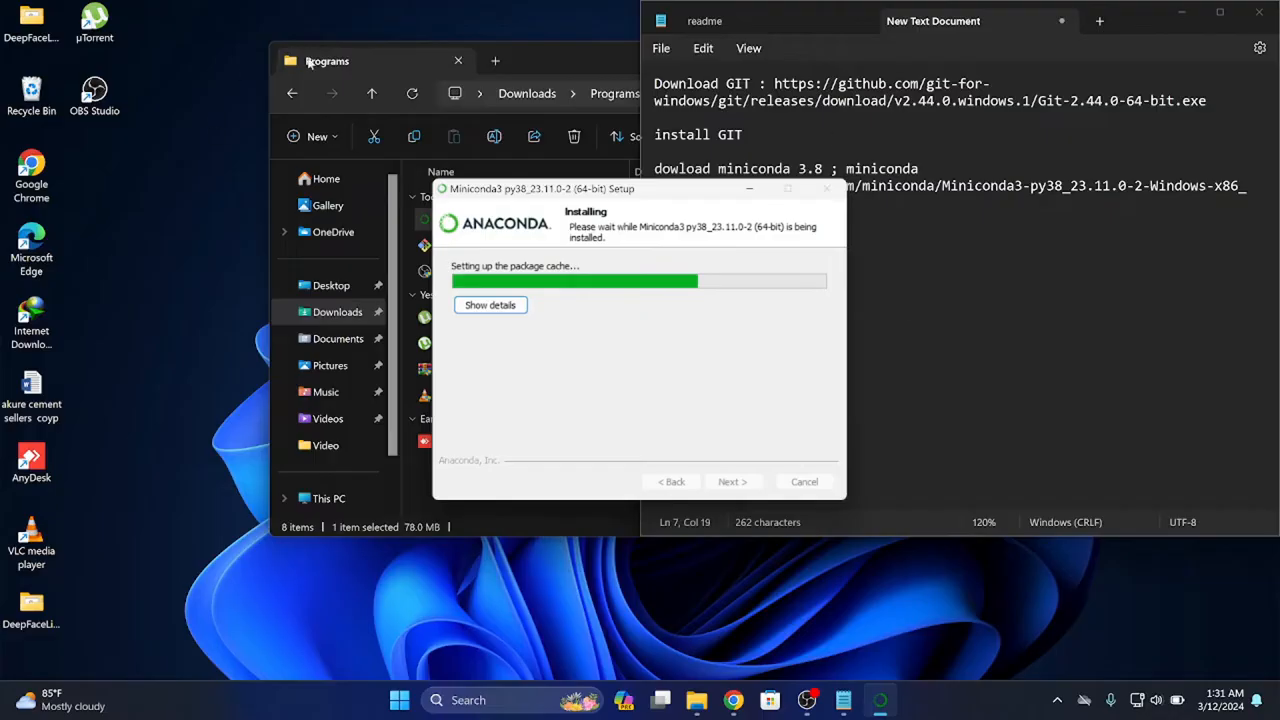
pyautogui.rightClick(227, 219)
pyautogui.click(234, 280)
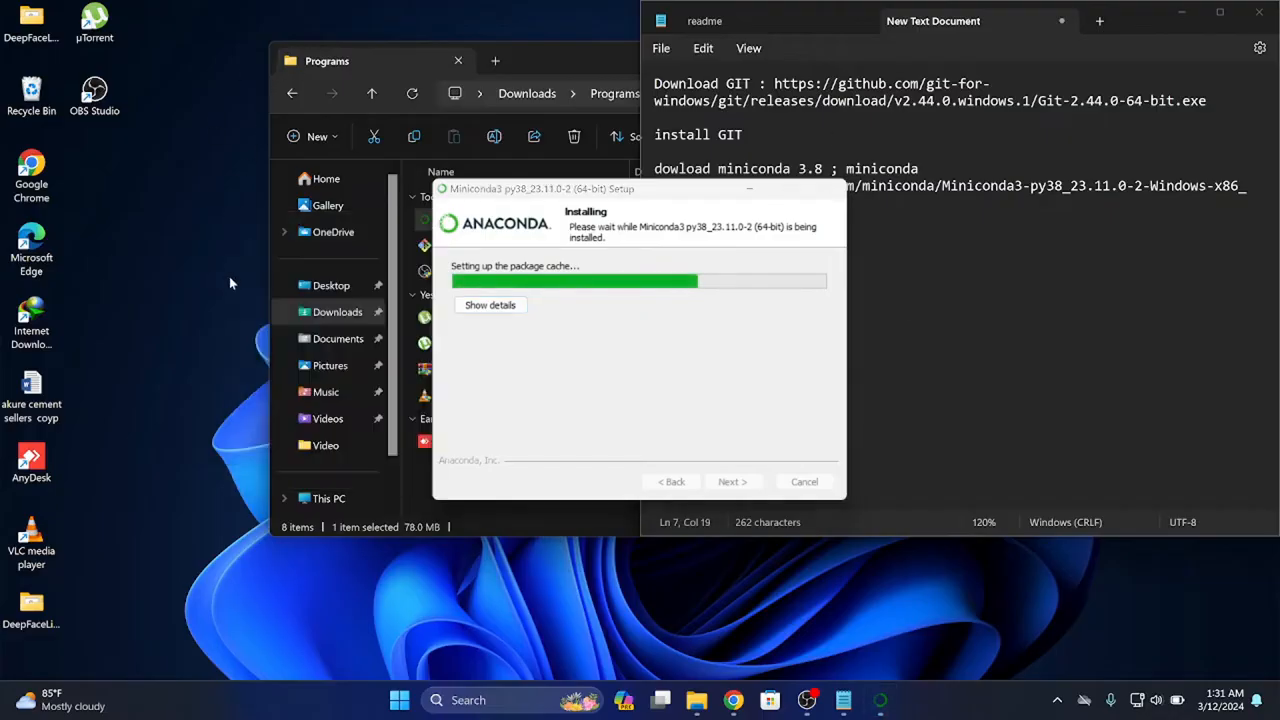
pyautogui.rightClick(180, 299)
pyautogui.click(203, 362)
pyautogui.rightClick(191, 326)
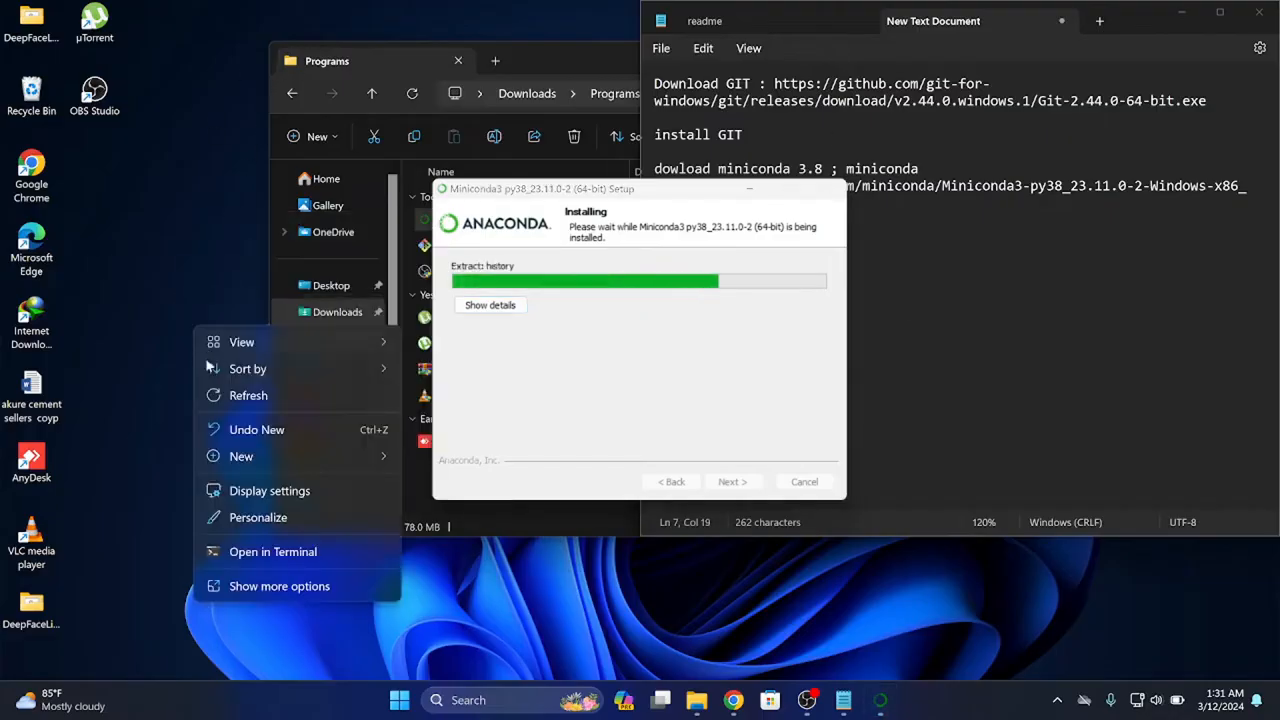
pyautogui.click(220, 395)
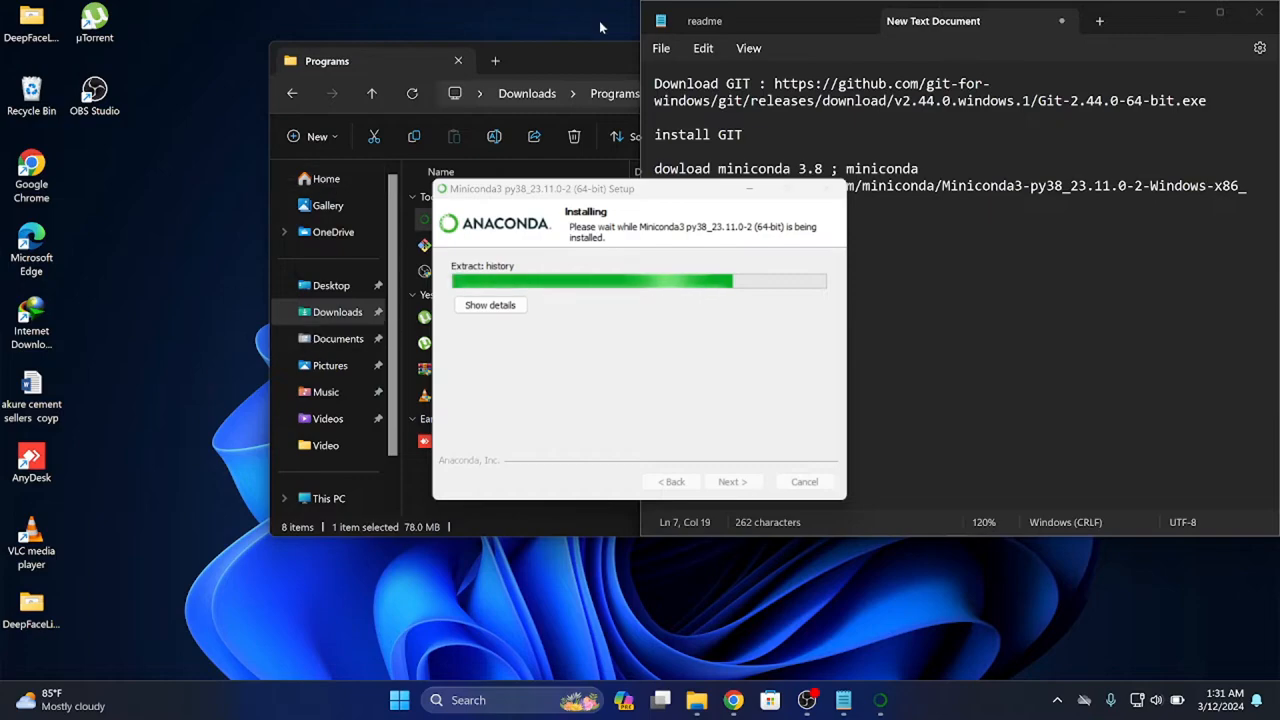
# Close the Programs folder window and move the Miniconda3 setup window clear of the text document
pyautogui.click(585, 60)
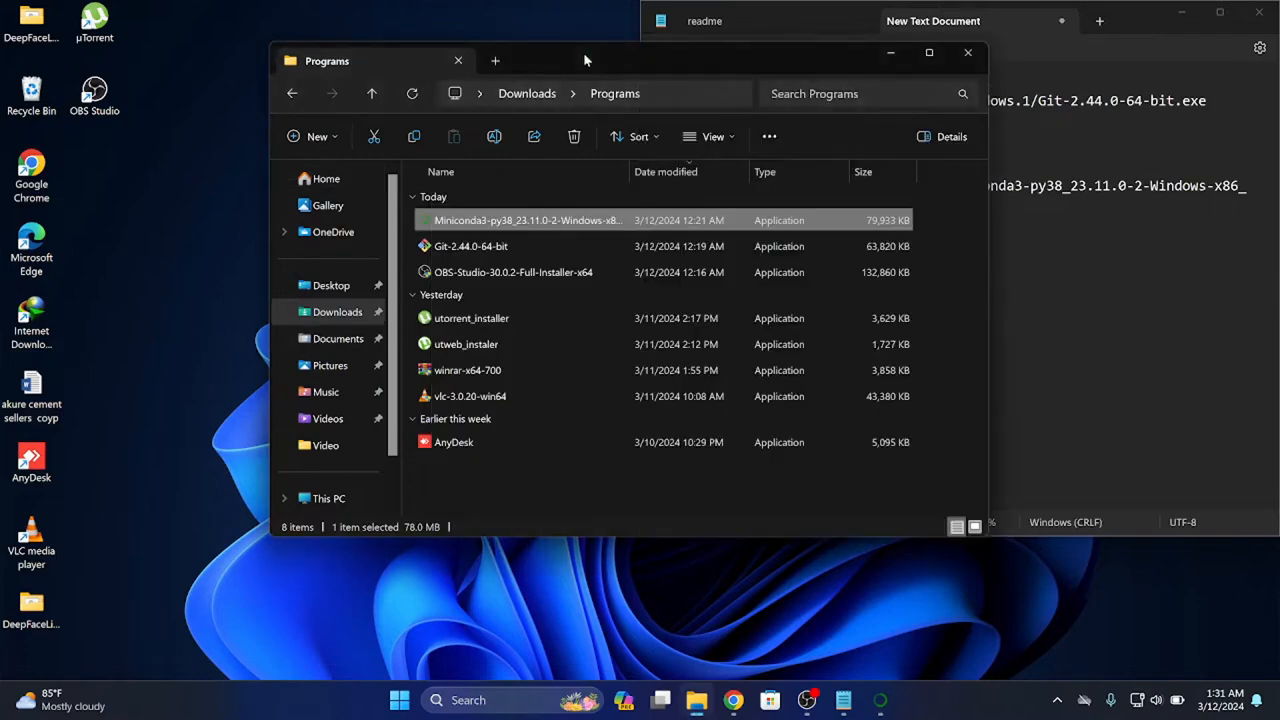
pyautogui.click(966, 53)
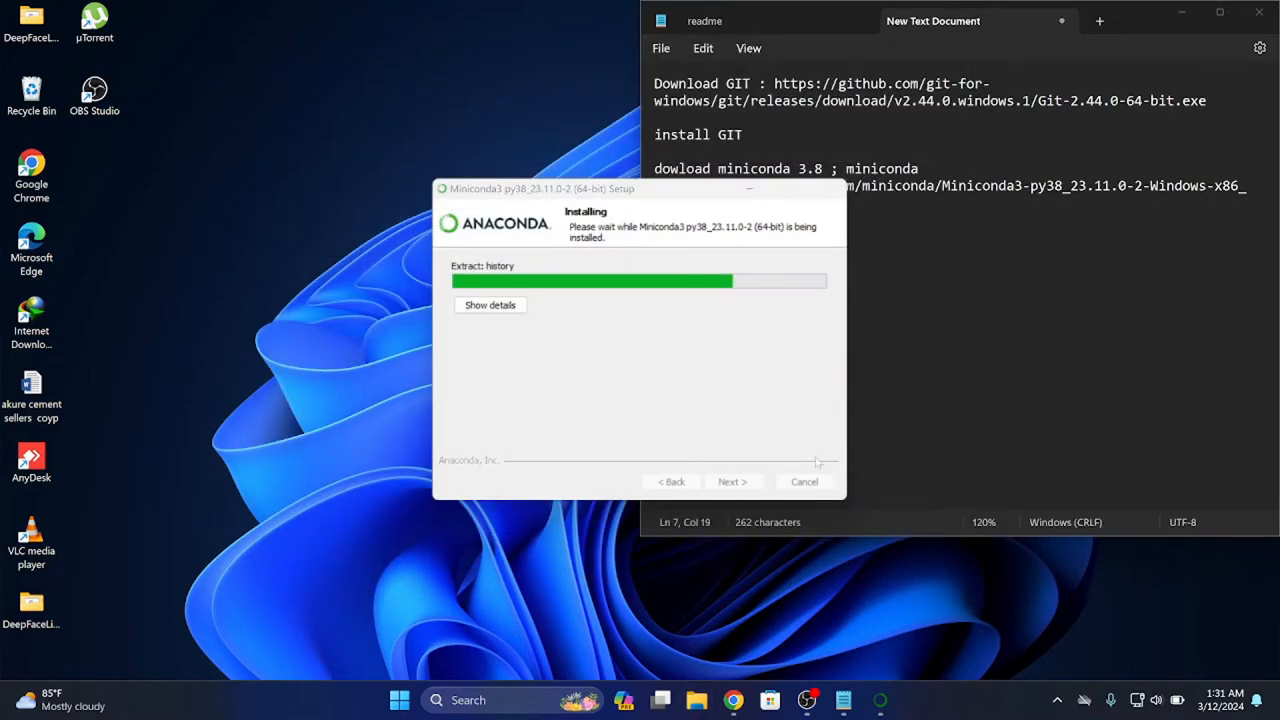
pyautogui.moveTo(711, 198); pyautogui.dragTo(439, 128)
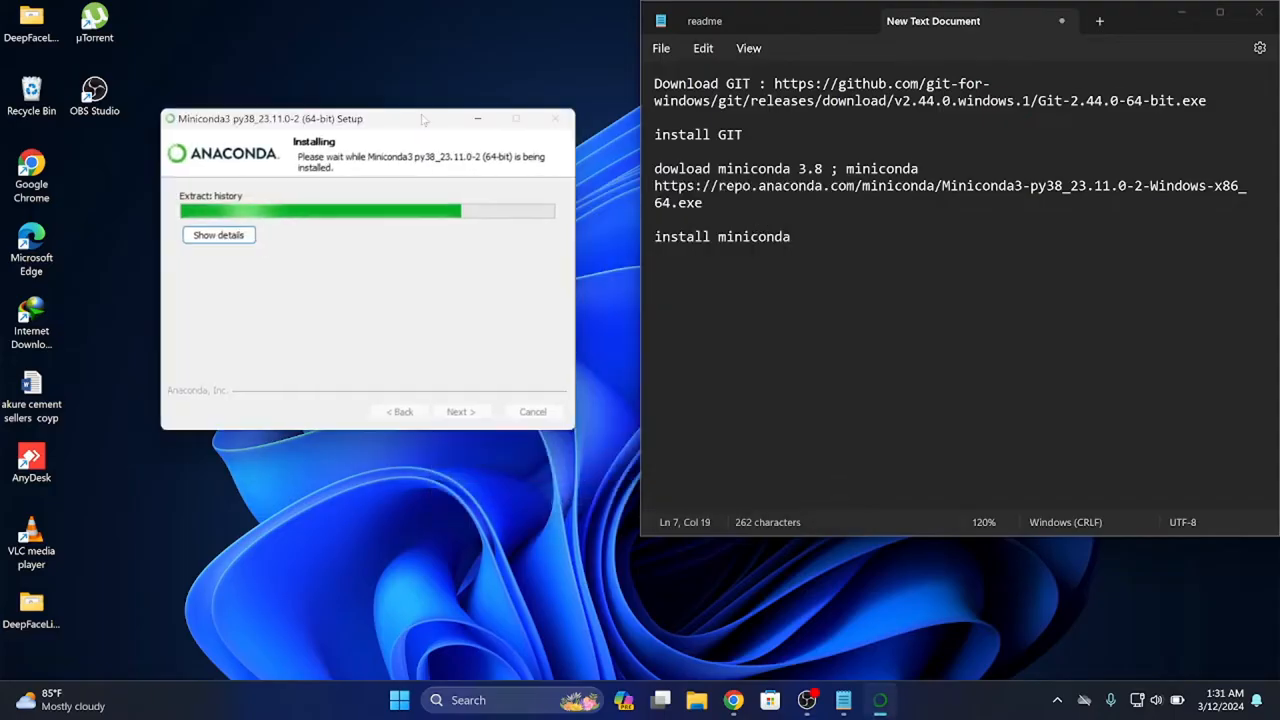
# Add the line "open anaconda prompmt miniconda 3.8" below "install miniconda" in the text document and save it
pyautogui.click(817, 252)
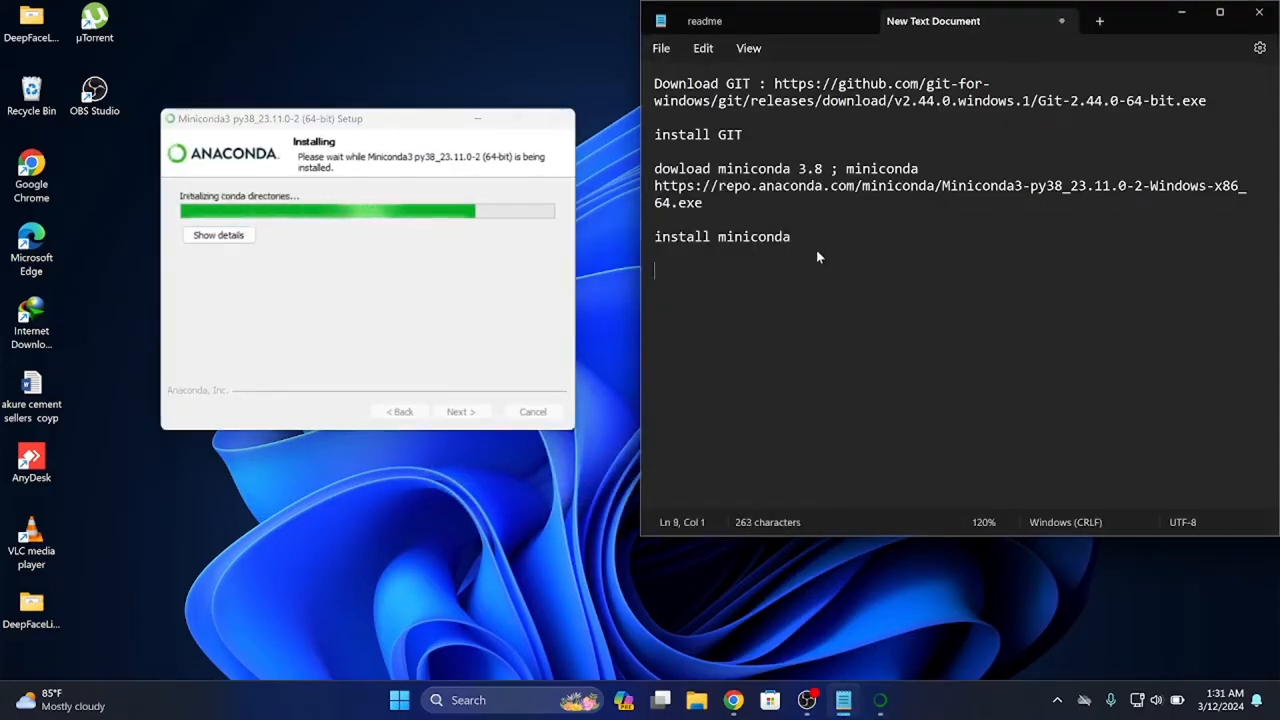
pyautogui.press('Return')
pyautogui.write('op')
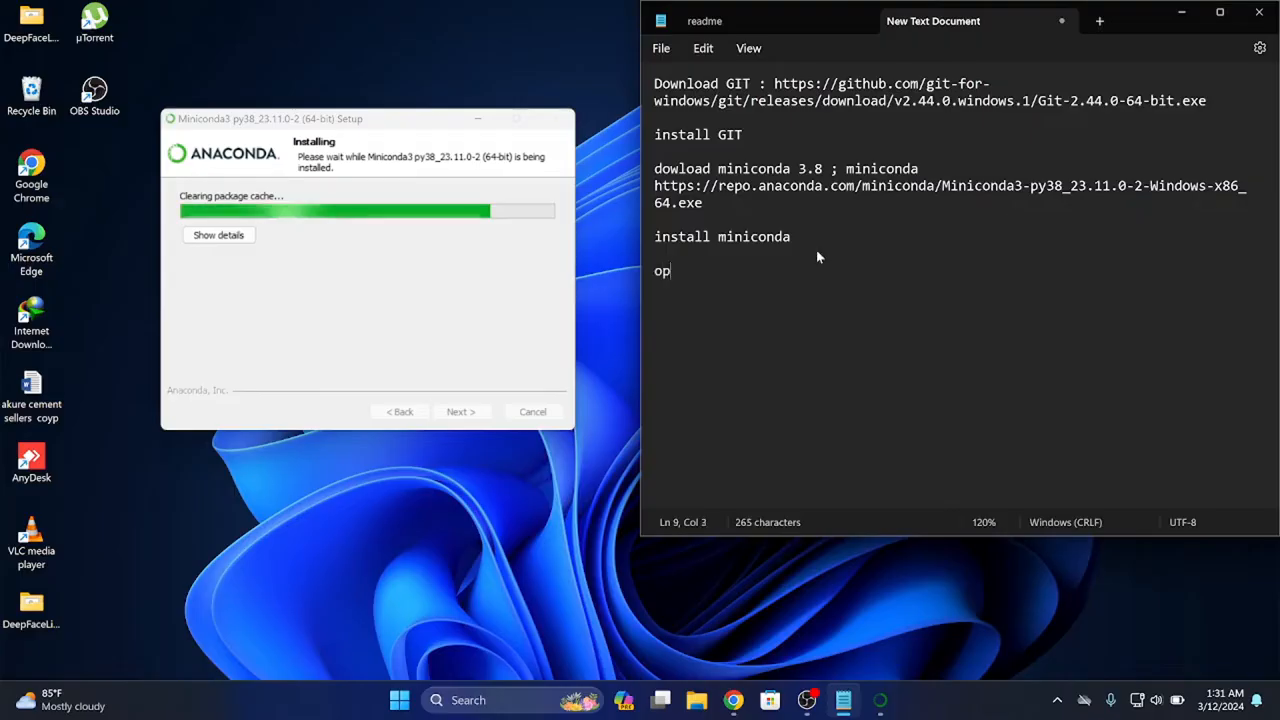
pyautogui.write('en mi')
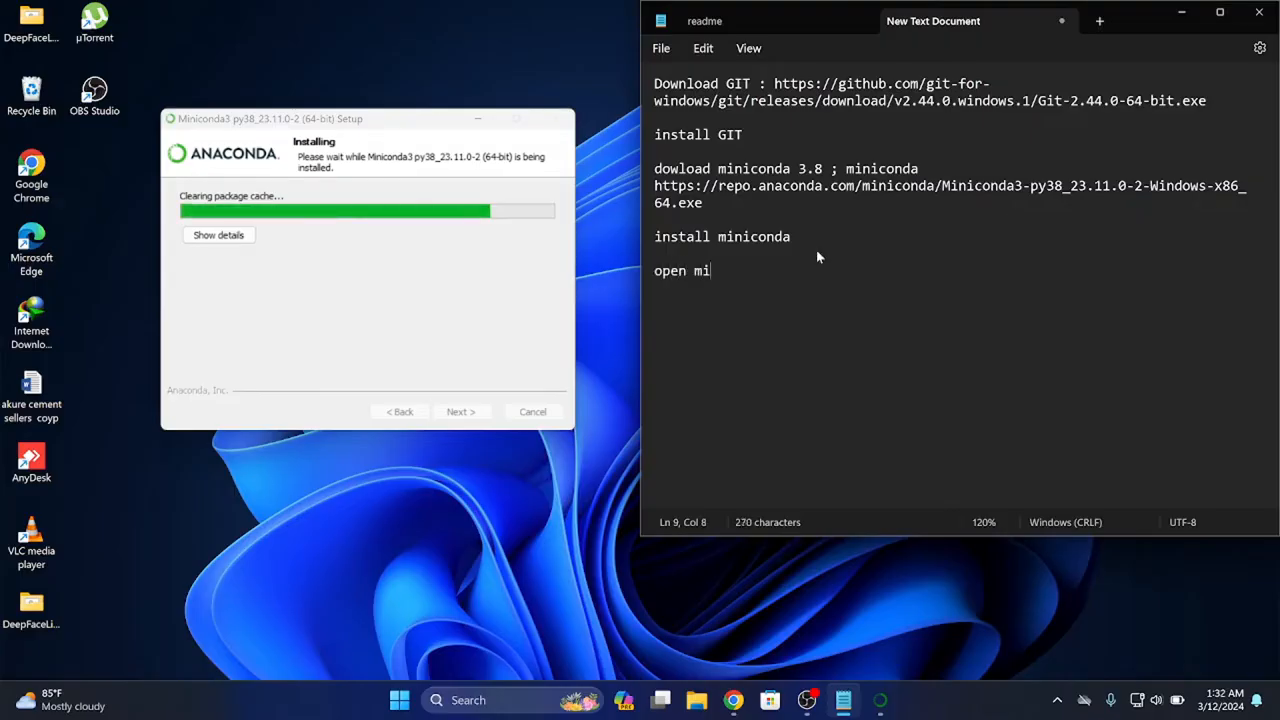
pyautogui.write('ncon')
pyautogui.press('BackSpace')
pyautogui.press('BackSpace')
pyautogui.press('BackSpace')
pyautogui.press('BackSpace')
pyautogui.press('BackSpace')
pyautogui.press('BackSpace')
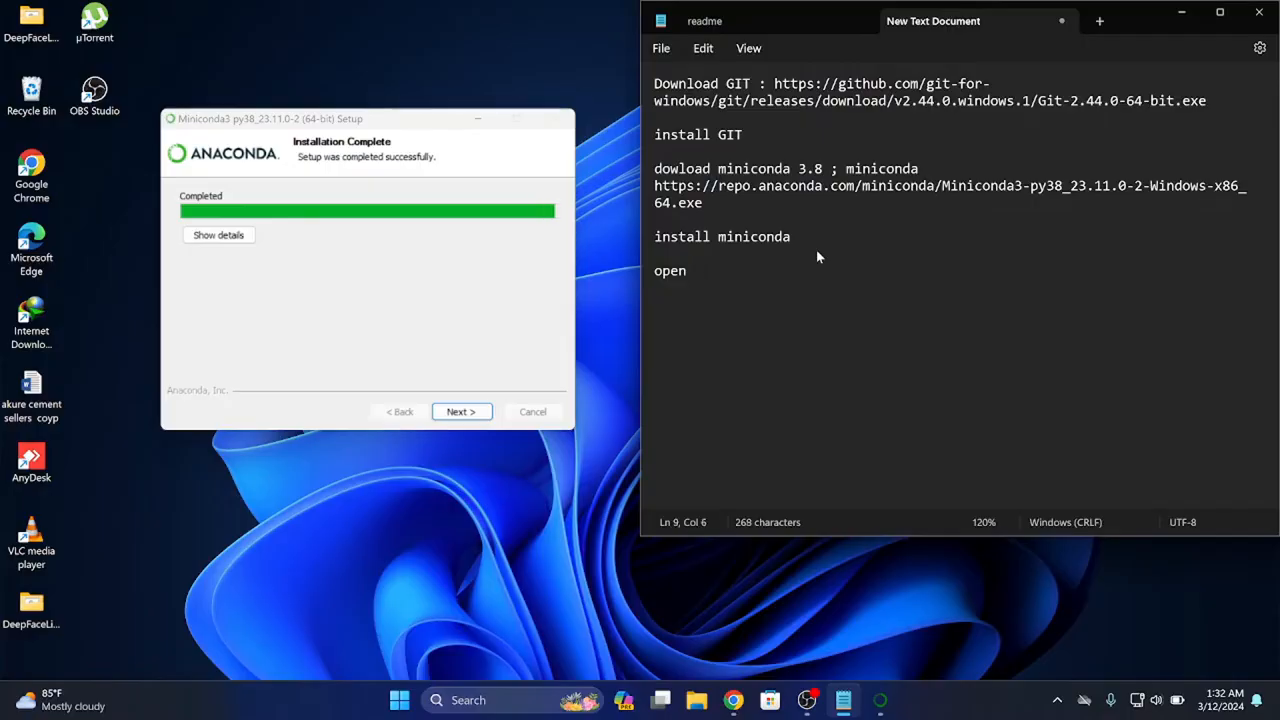
pyautogui.write('anaconda prom')
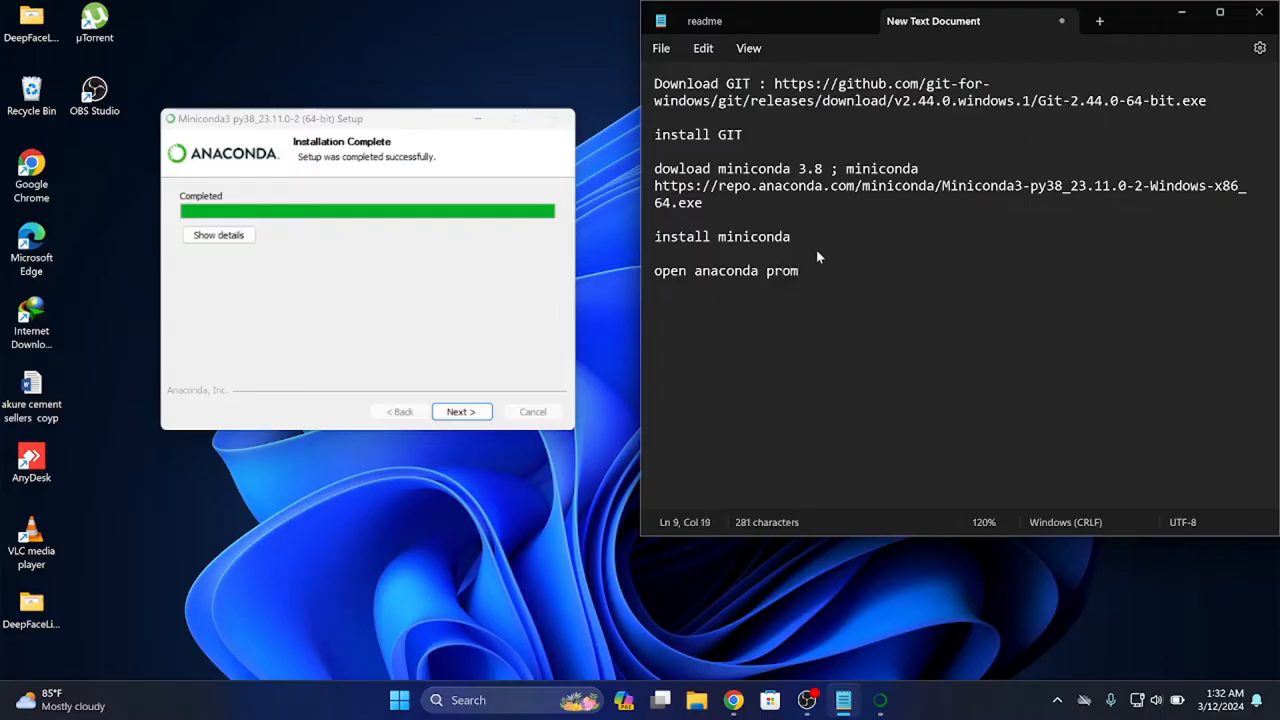
pyautogui.write('p[t minic')
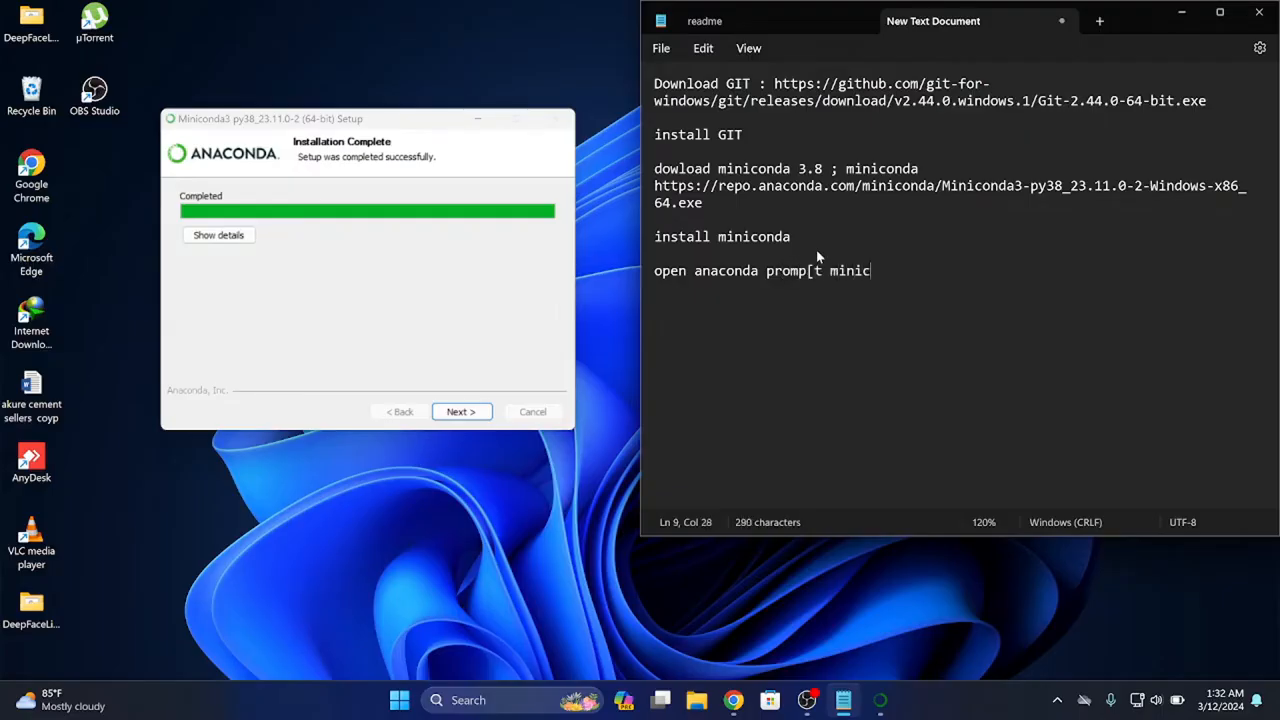
pyautogui.write('onda 3.8')
pyautogui.press('Return')
pyautogui.click(815, 271)
# Finish the Miniconda3 setup with Getting started with Conda and Welcome to Anaconda disabled, and refresh the desktop
pyautogui.click(413, 260)
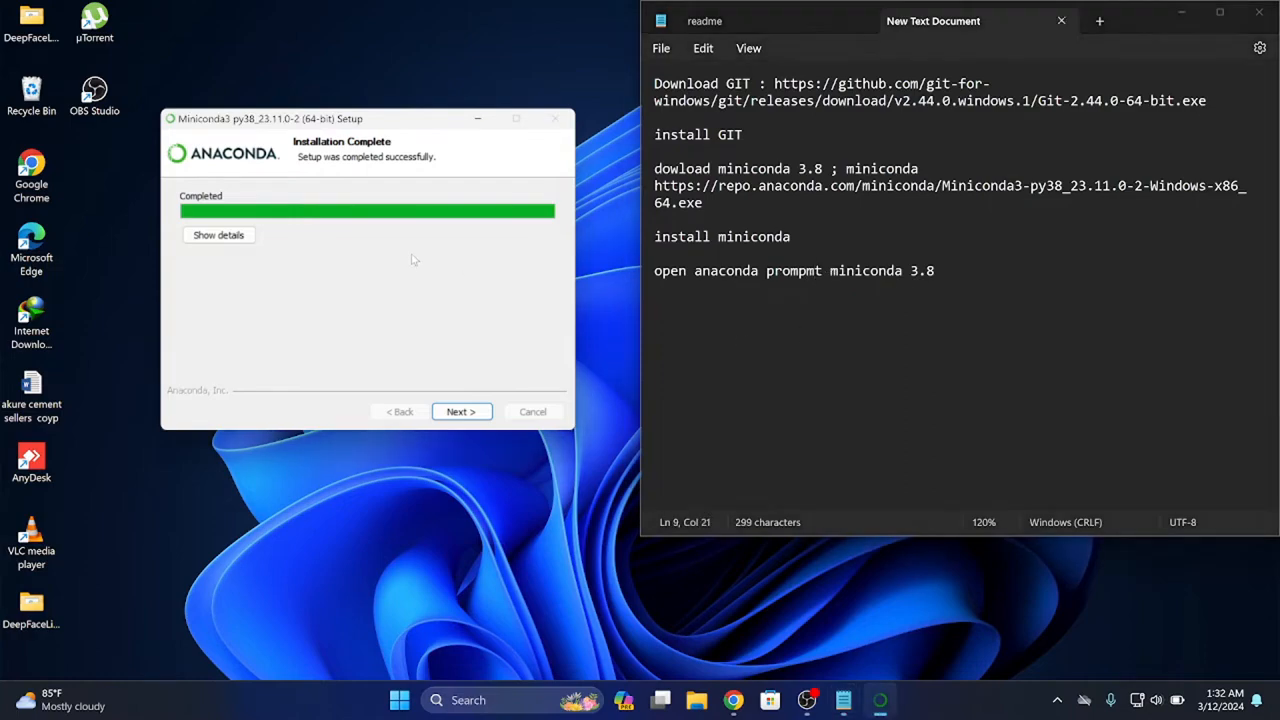
pyautogui.click(461, 411)
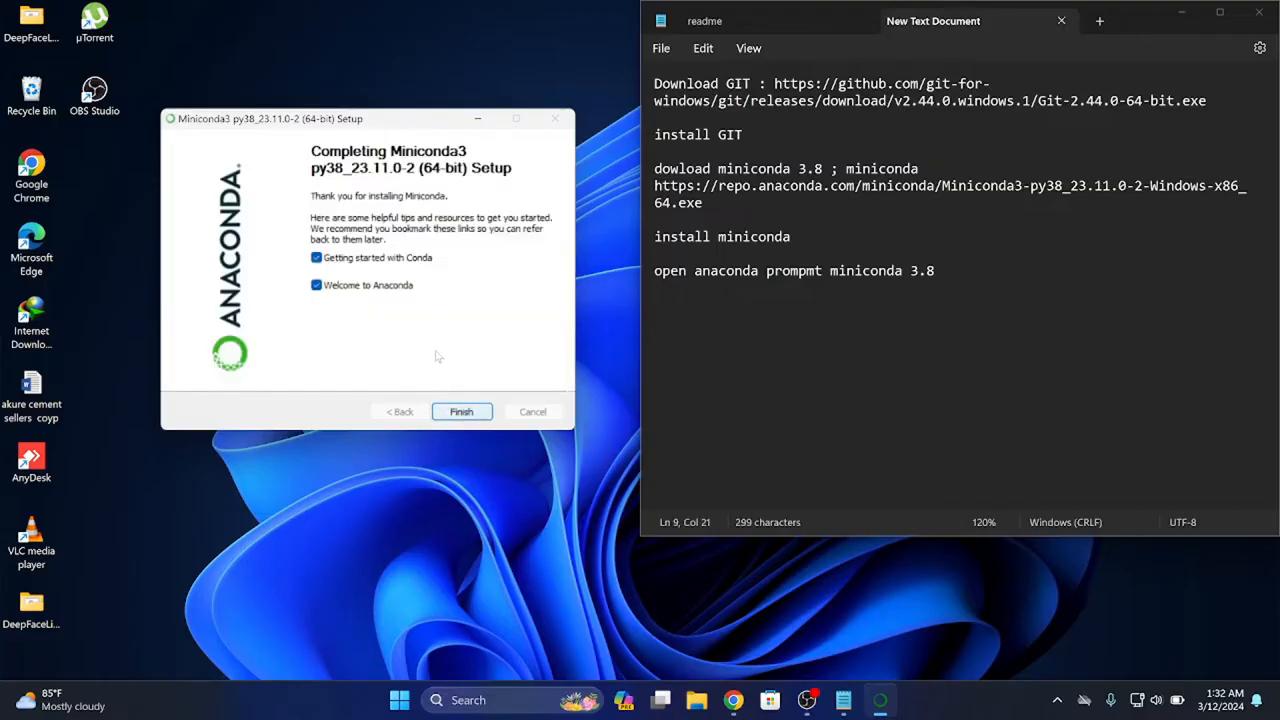
pyautogui.click(357, 285)
pyautogui.click(338, 259)
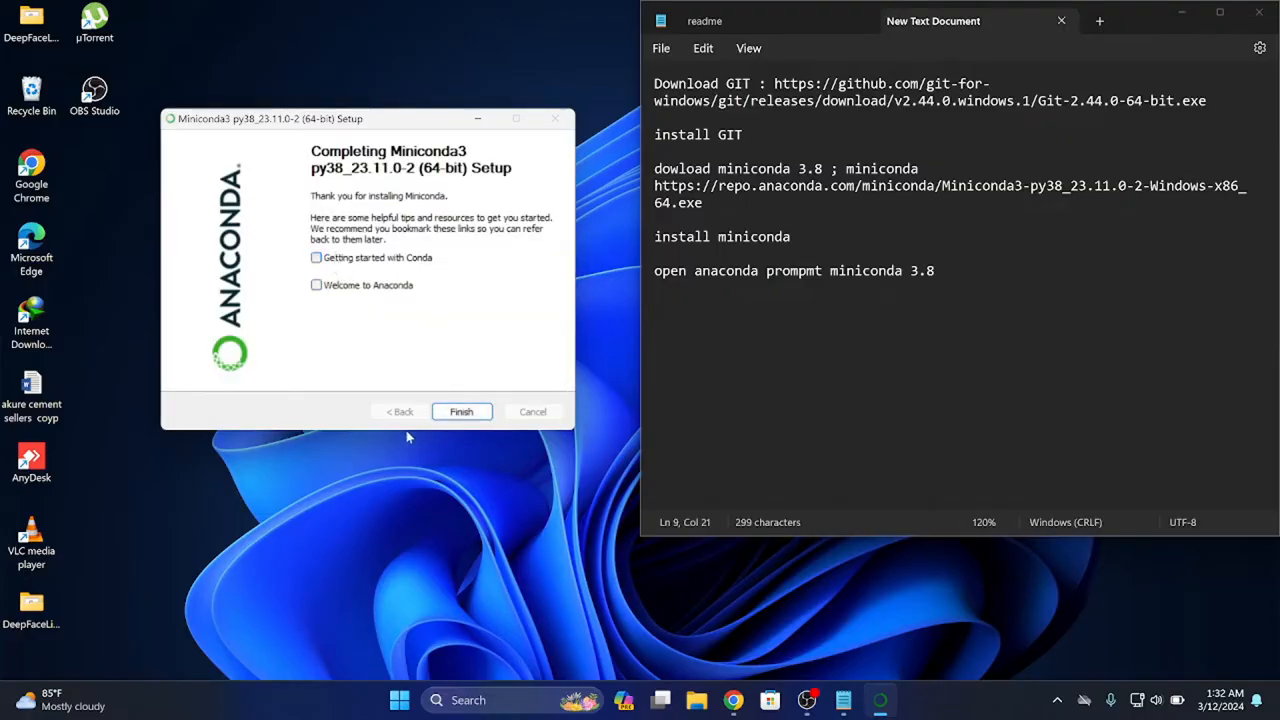
pyautogui.click(461, 412)
pyautogui.rightClick(388, 252)
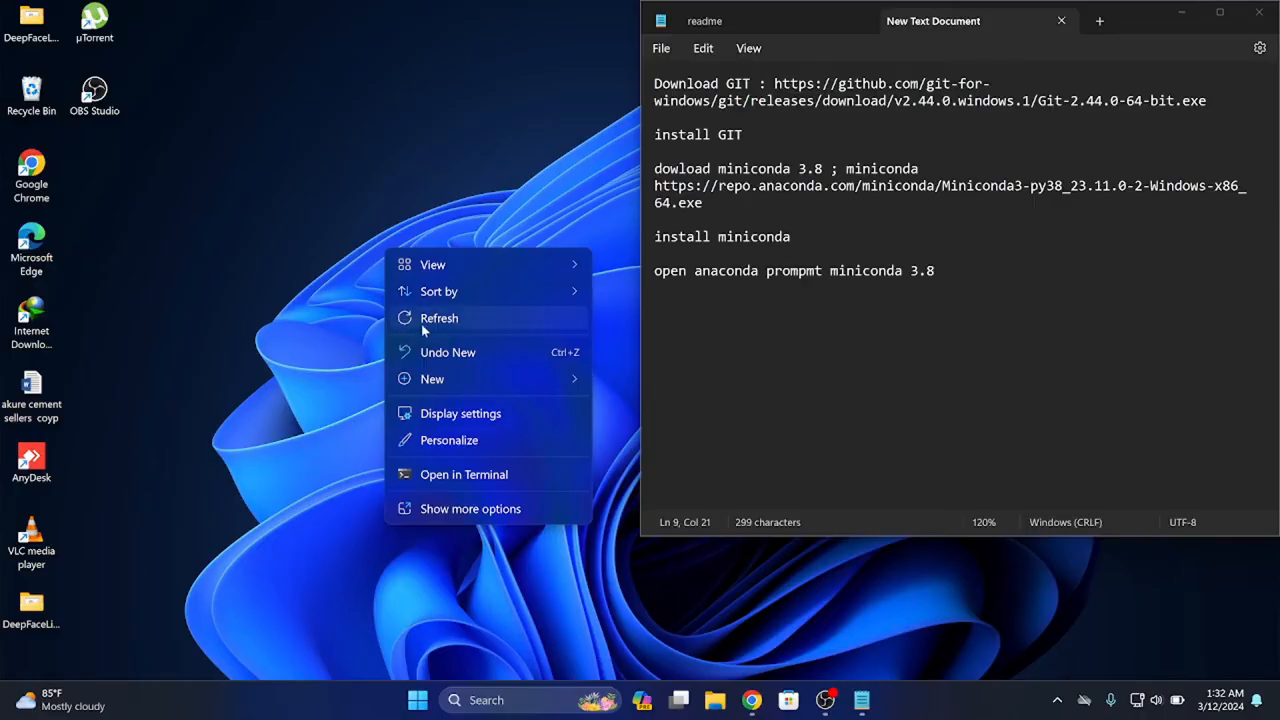
pyautogui.click(420, 320)
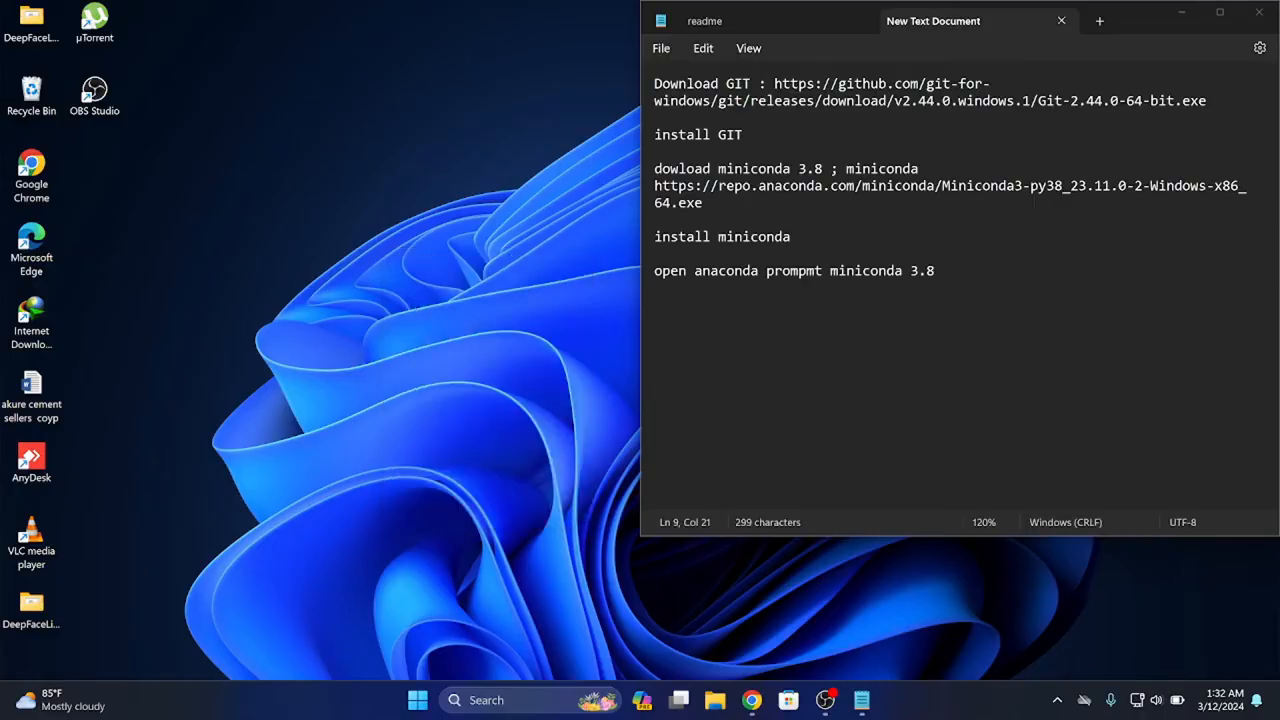
# Launch Anaconda Prompt (Miniconda3) and place it beside the text document, with both windows extended down to the taskbar
pyautogui.click(495, 700)
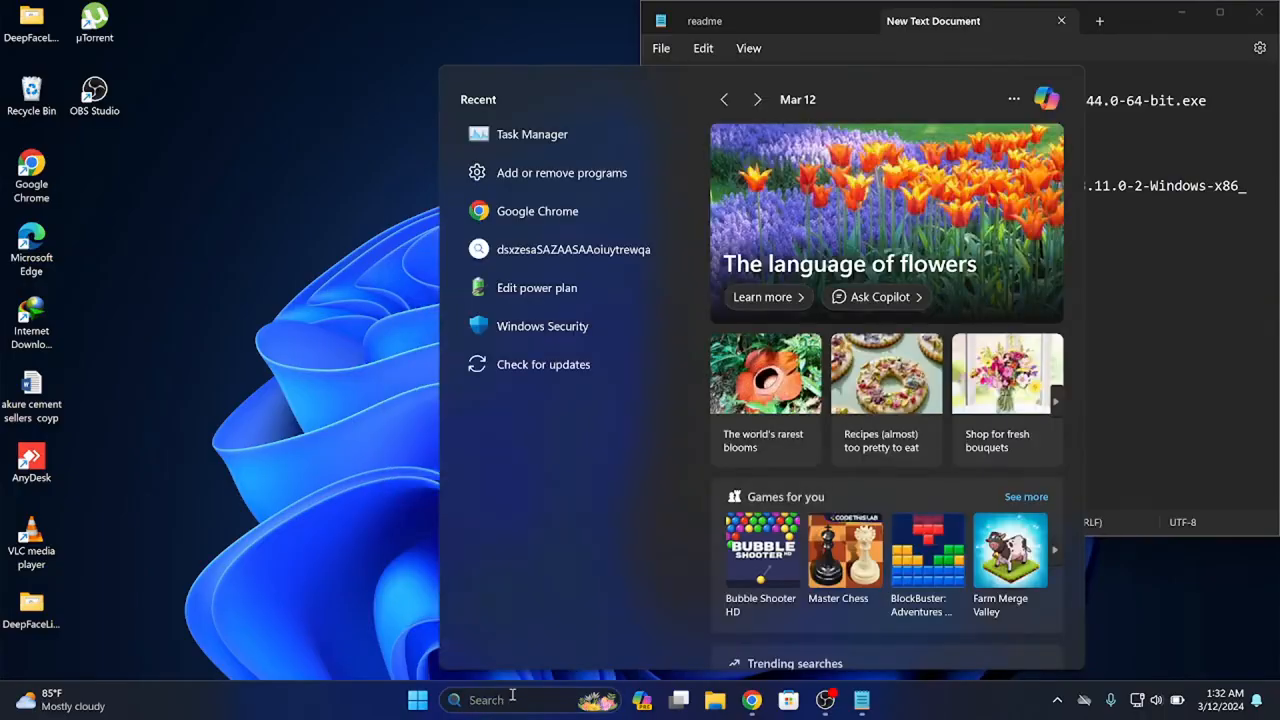
pyautogui.write('mini')
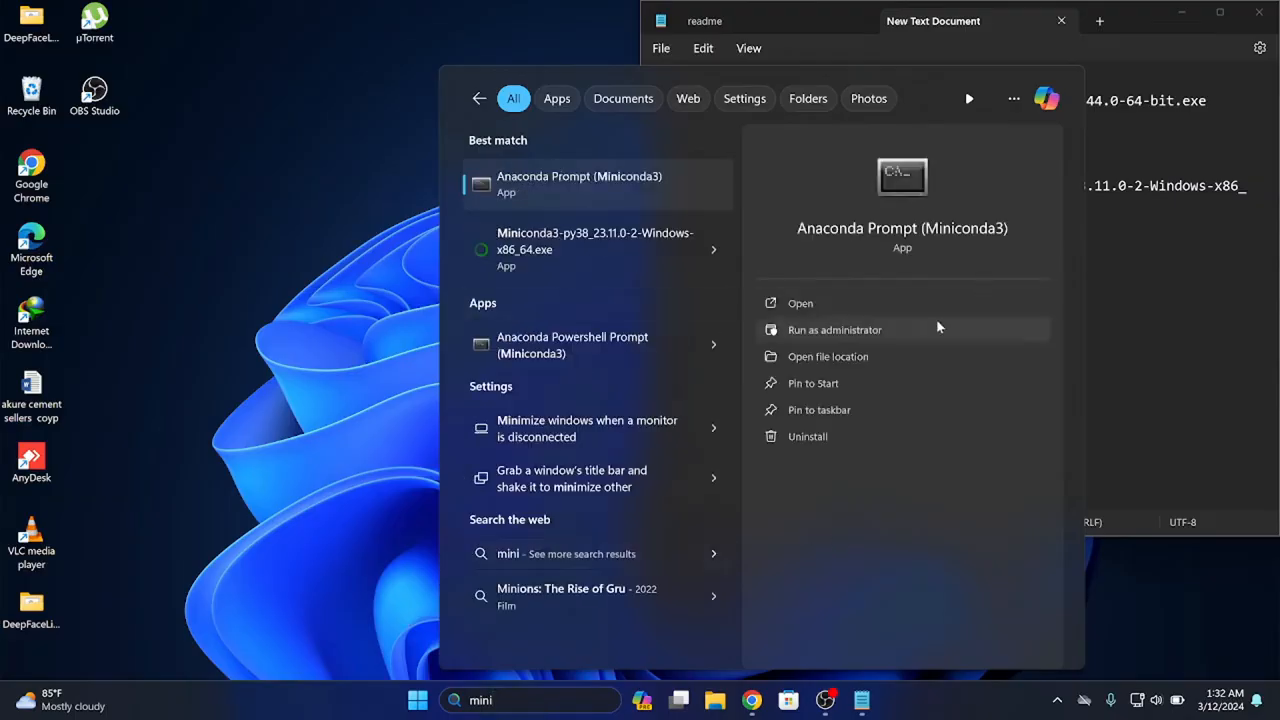
pyautogui.click(818, 305)
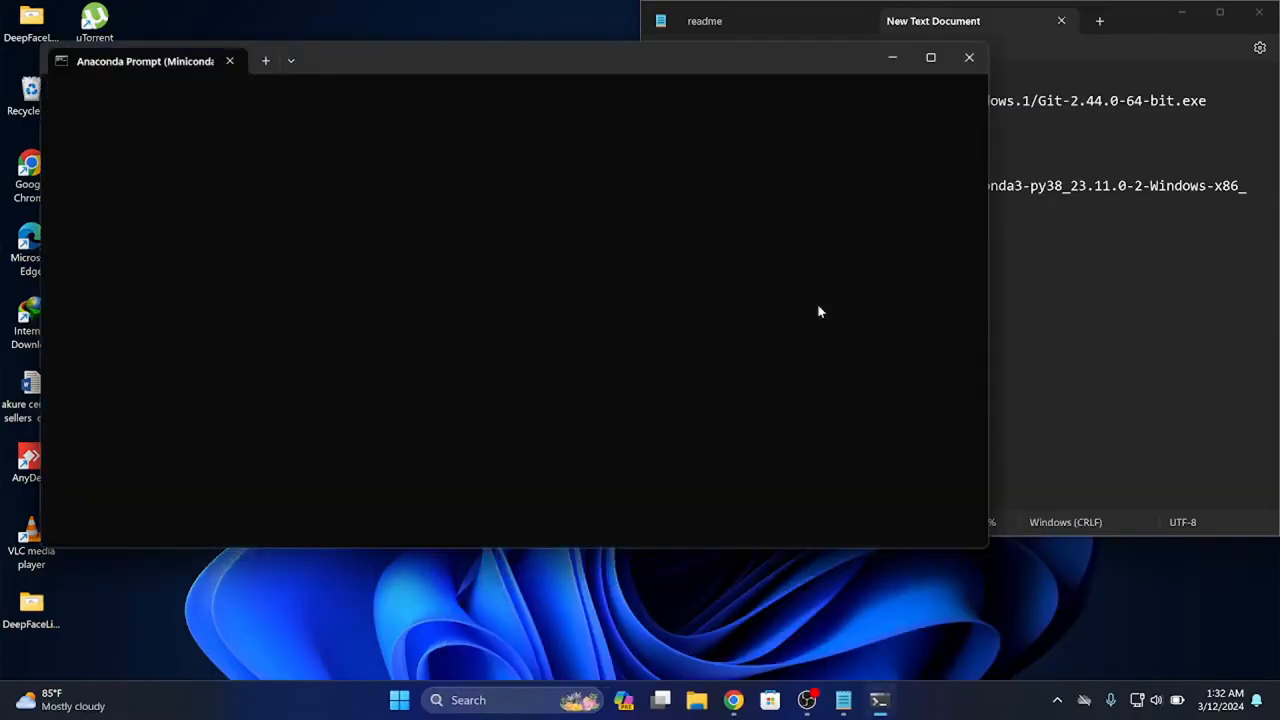
pyautogui.moveTo(458, 64); pyautogui.dragTo(2, 20)
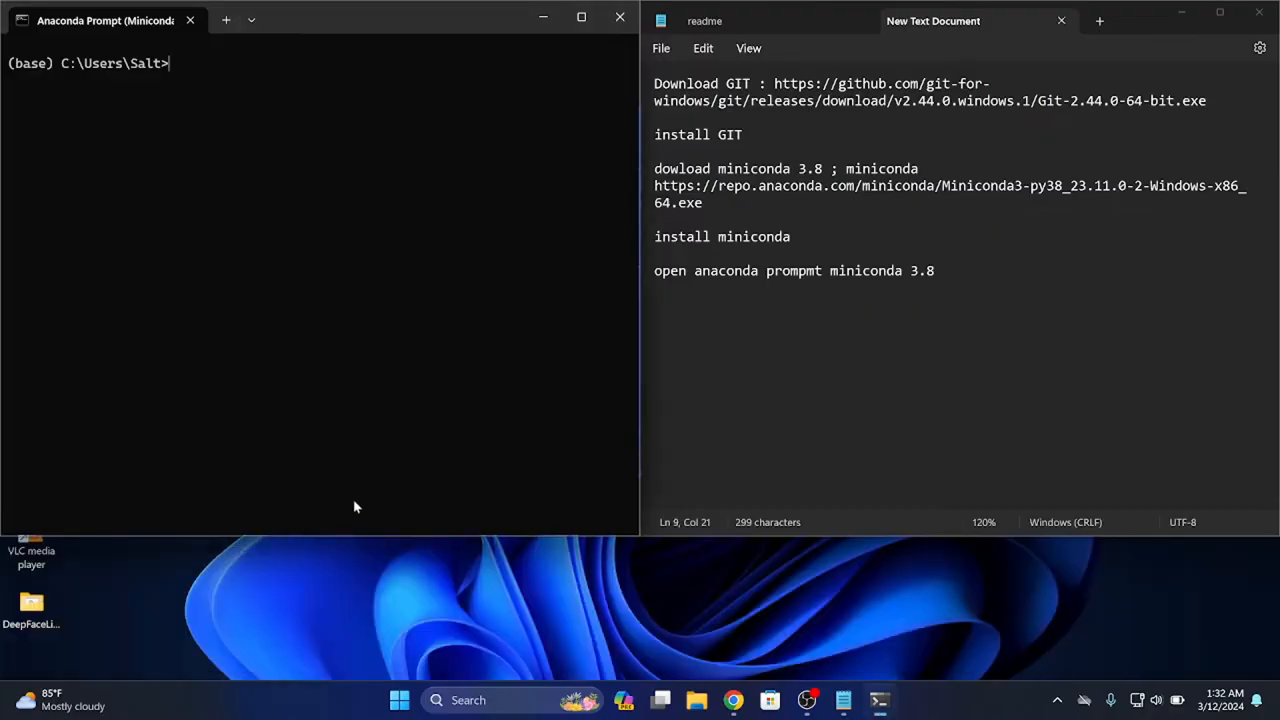
pyautogui.moveTo(356, 538); pyautogui.dragTo(363, 677)
# Add the line "clone avatarify folder" below the Anaconda prompt line in the text document
pyautogui.click(976, 277)
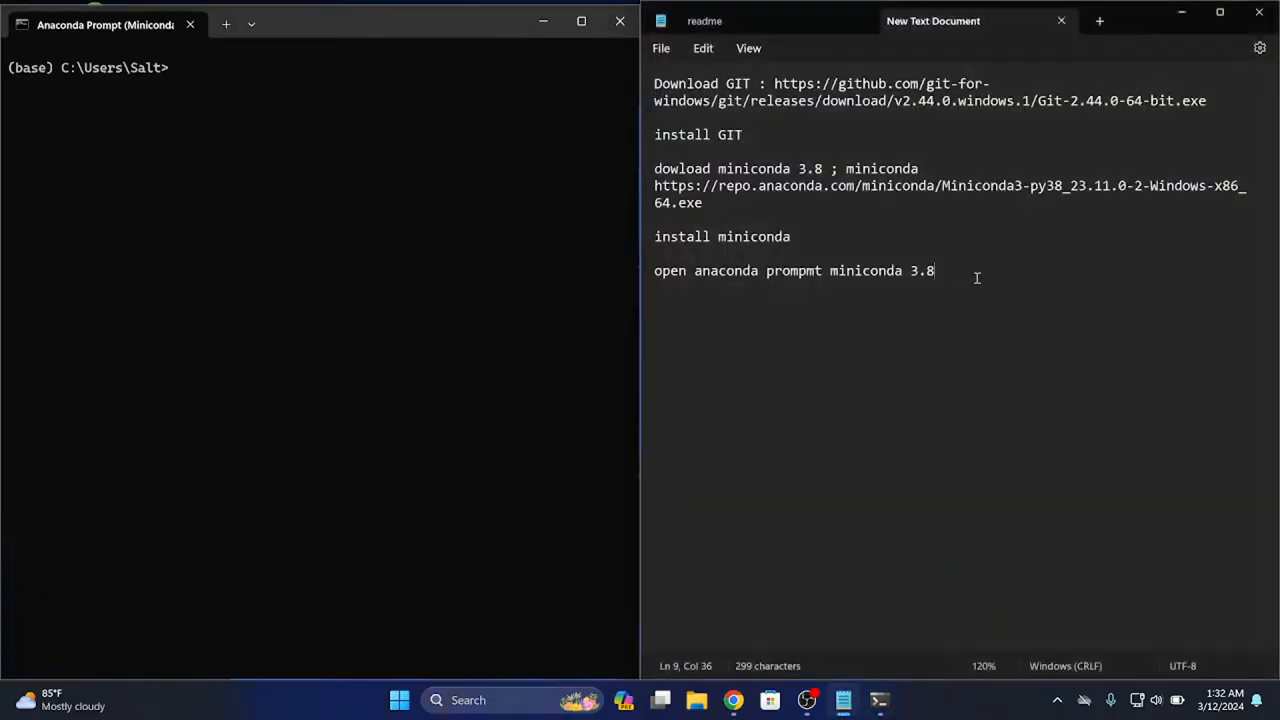
pyautogui.press('Return')
pyautogui.press('Return')
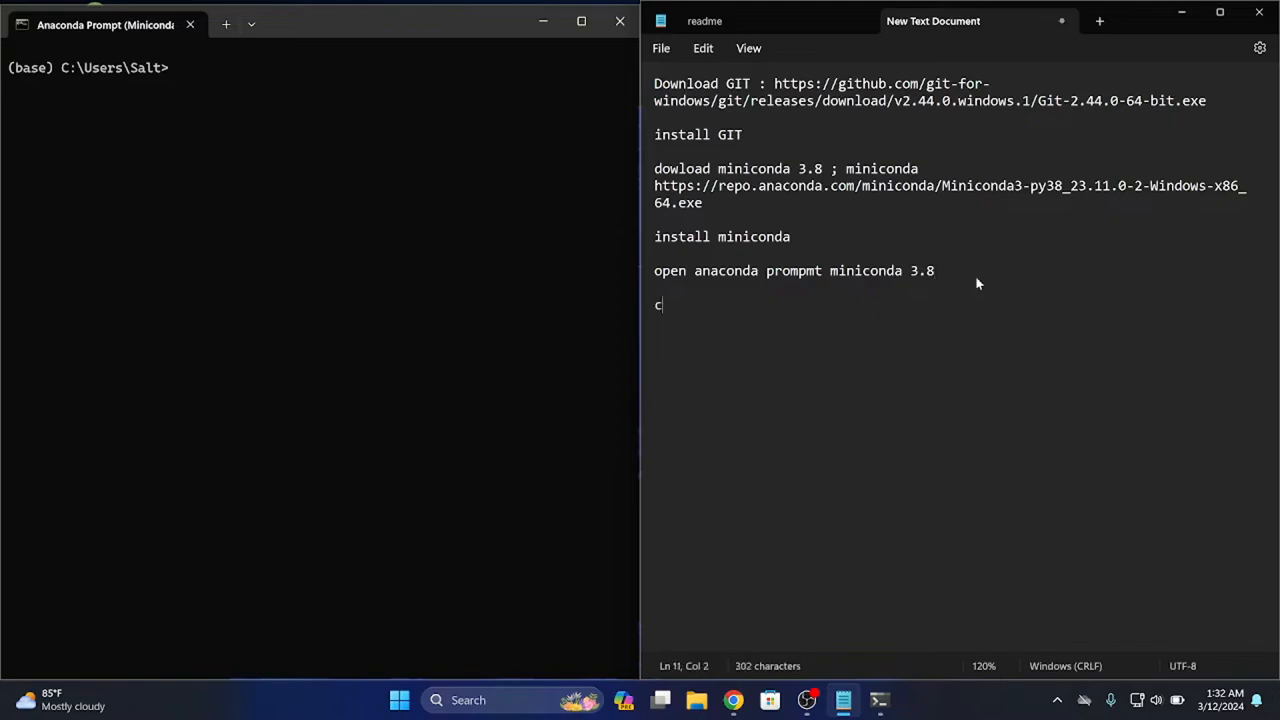
pyautogui.write('clone avatarify fo')
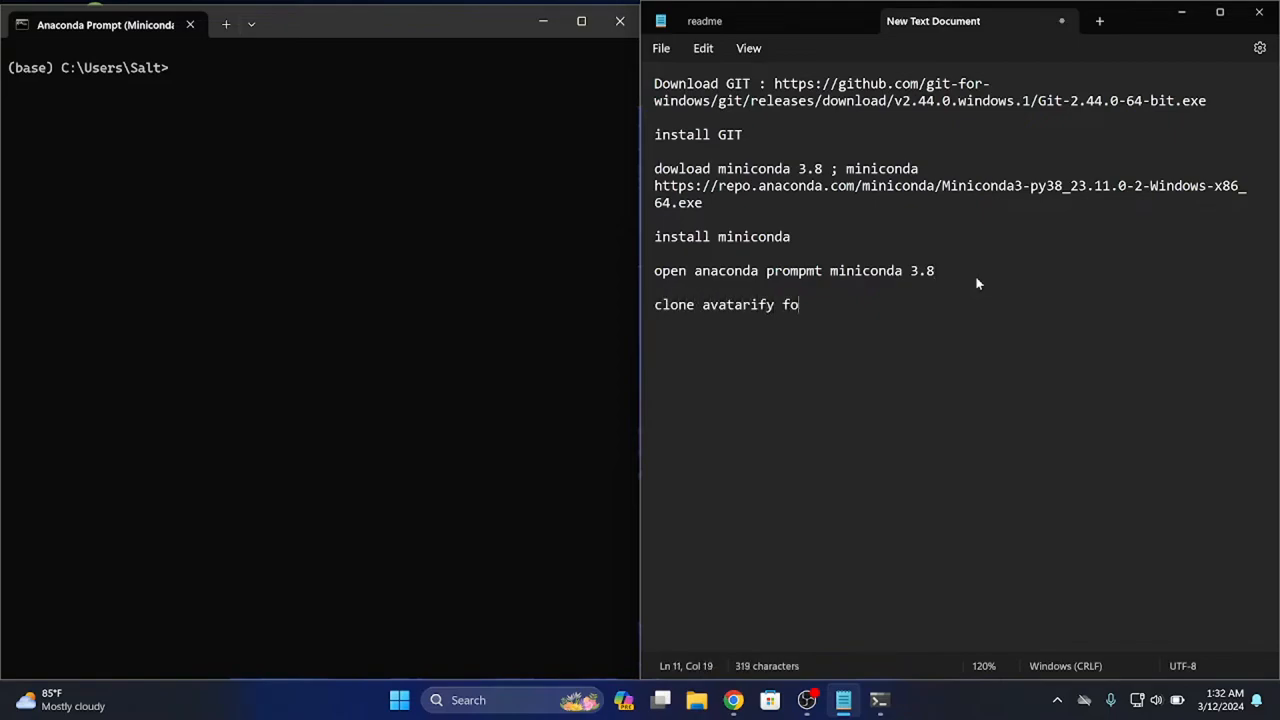
pyautogui.write('lder')
# Search Google for "avatarify github" in a new Chrome tab and open the alievk/avatarify-python repository
pyautogui.click(734, 700)
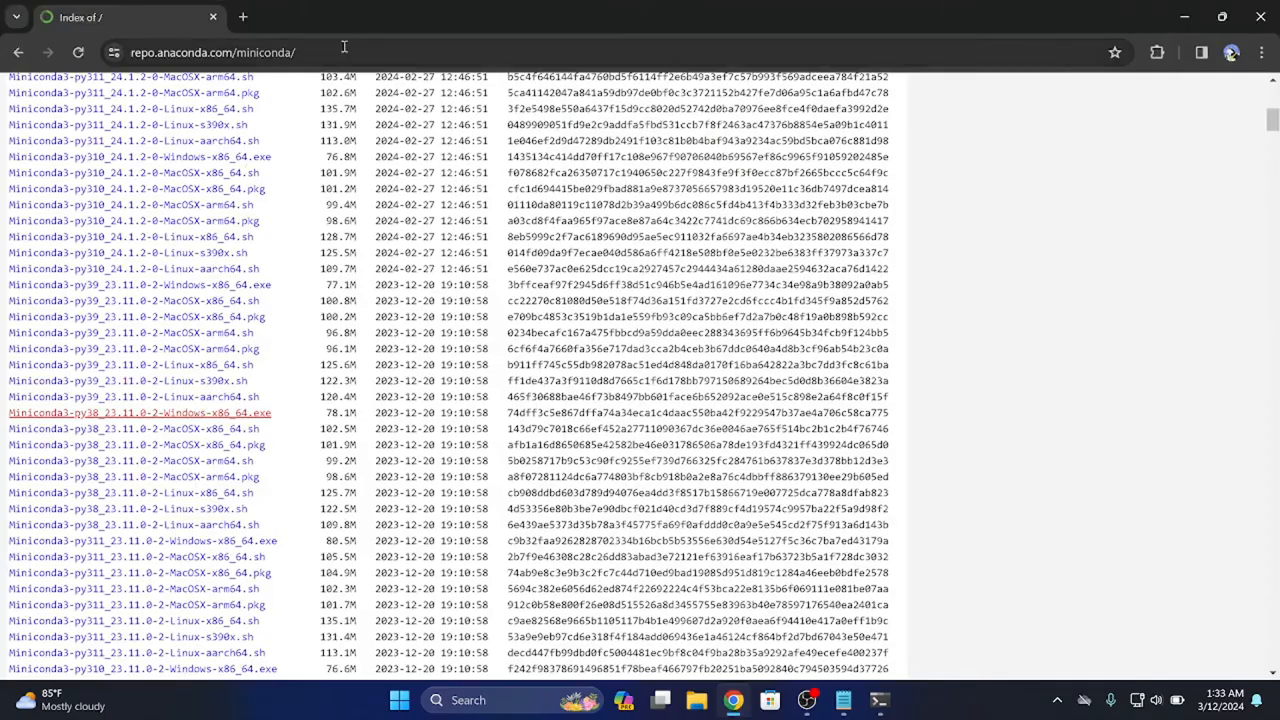
pyautogui.click(243, 18)
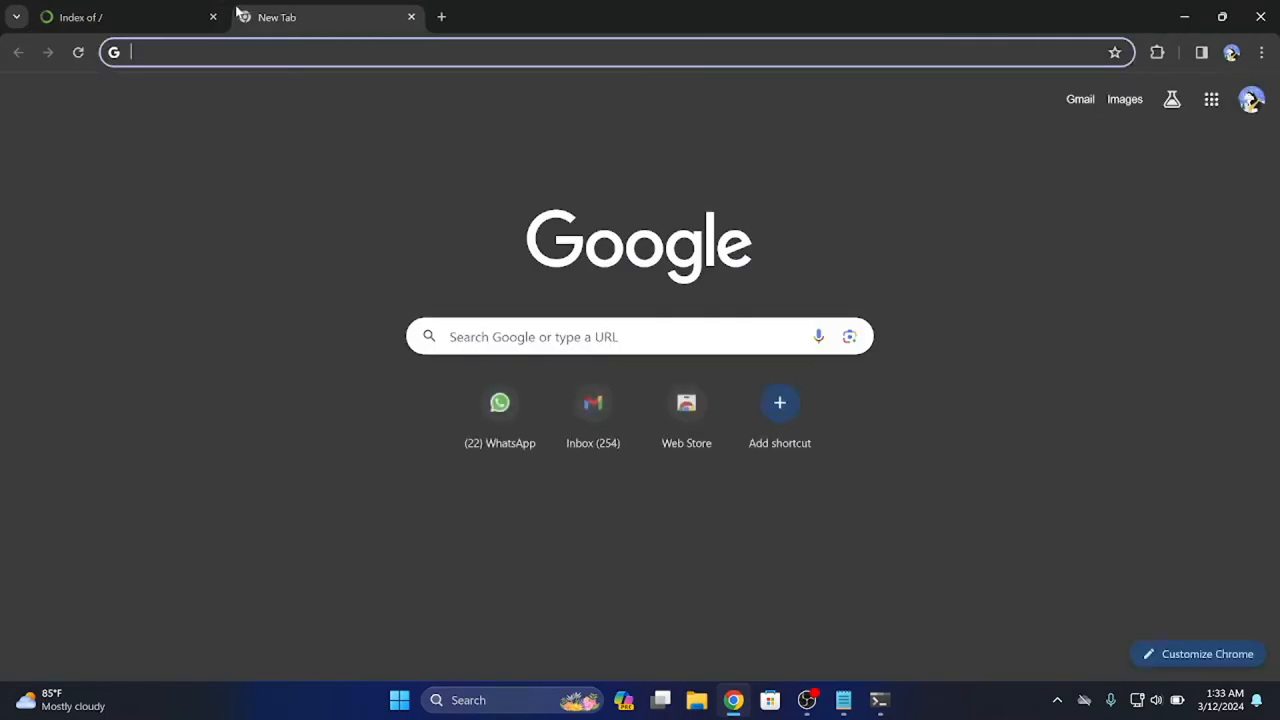
pyautogui.write('avaa')
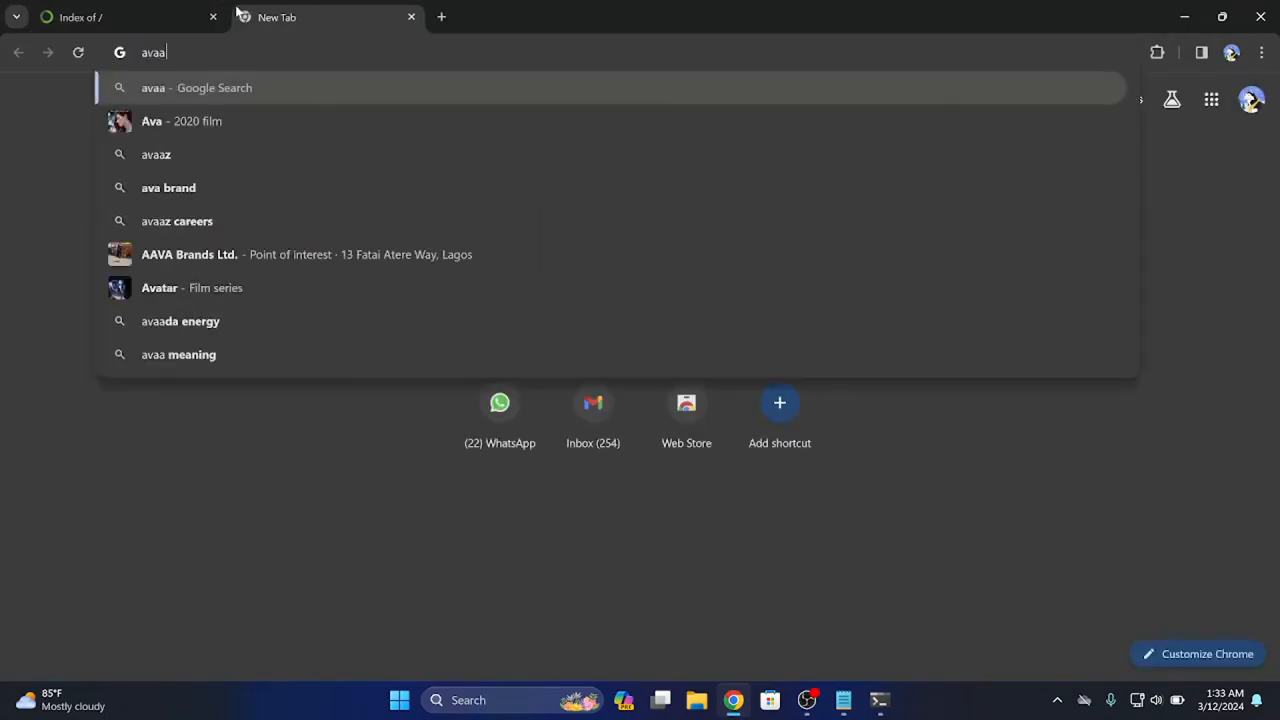
pyautogui.press('BackSpace')
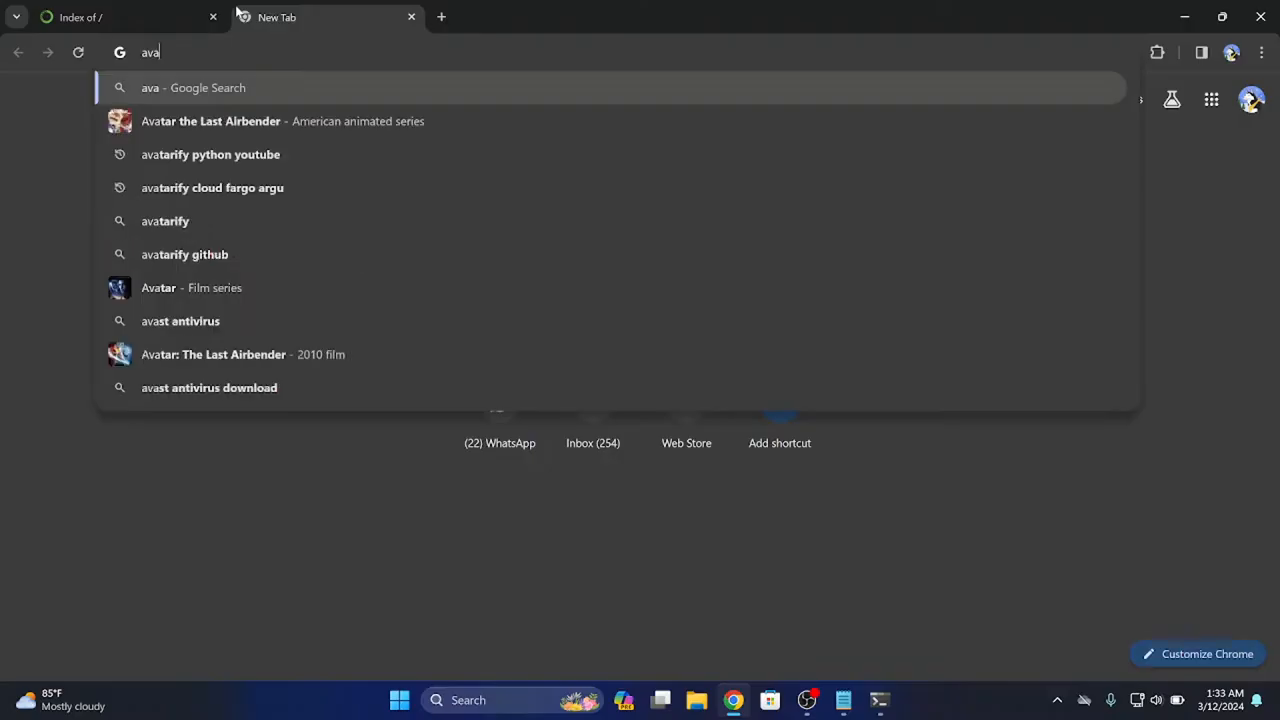
pyautogui.write('tarify ')
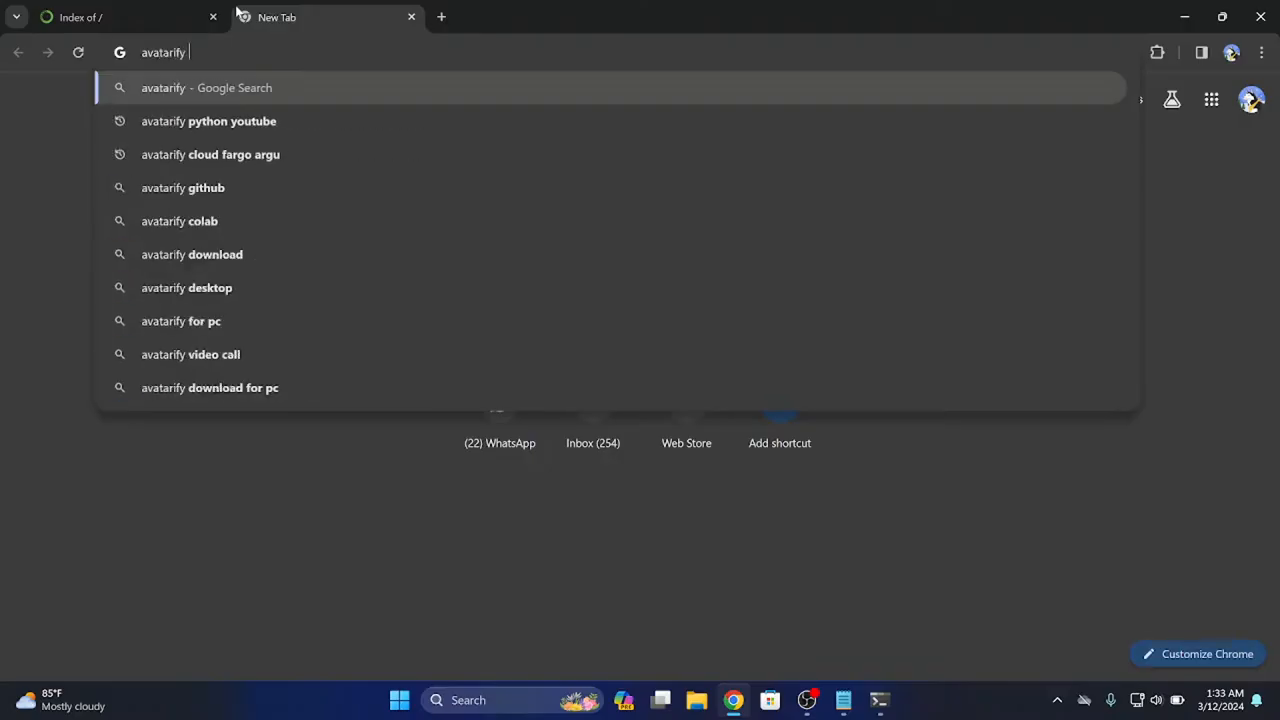
pyautogui.write('gith')
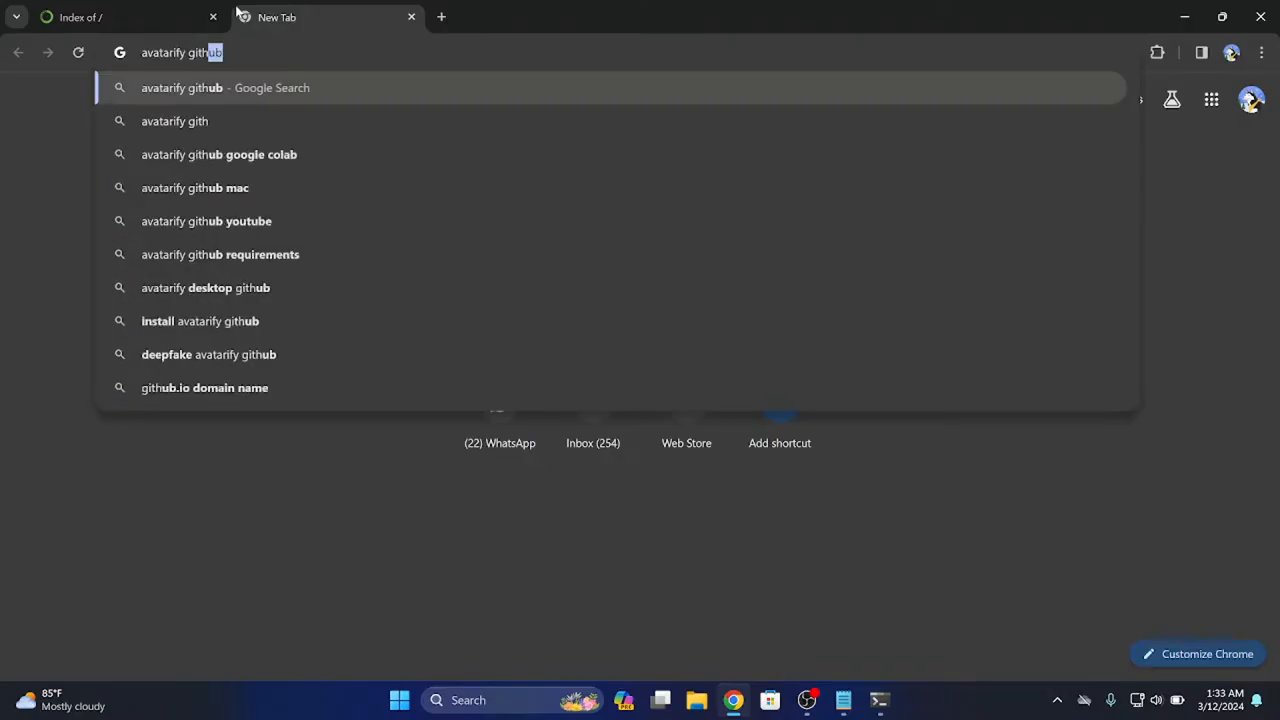
pyautogui.press('Return')
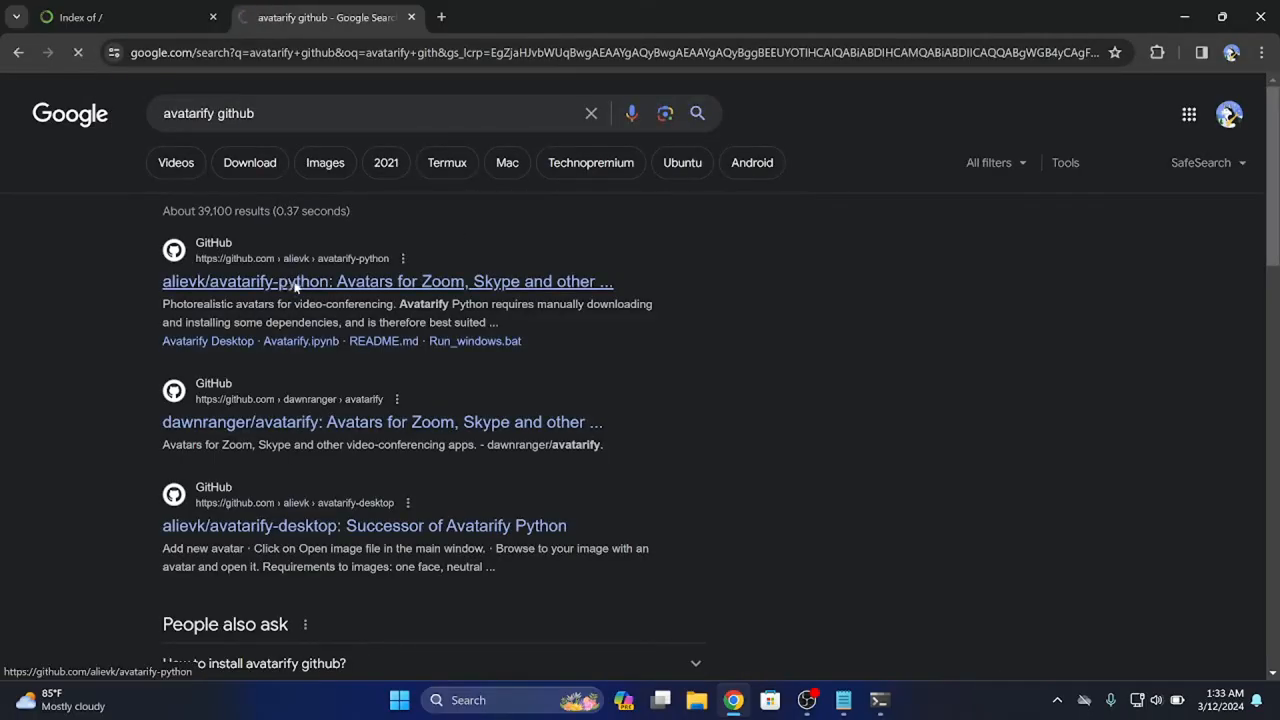
pyautogui.click(291, 287)
pyautogui.scroll(-10, 346, 383)
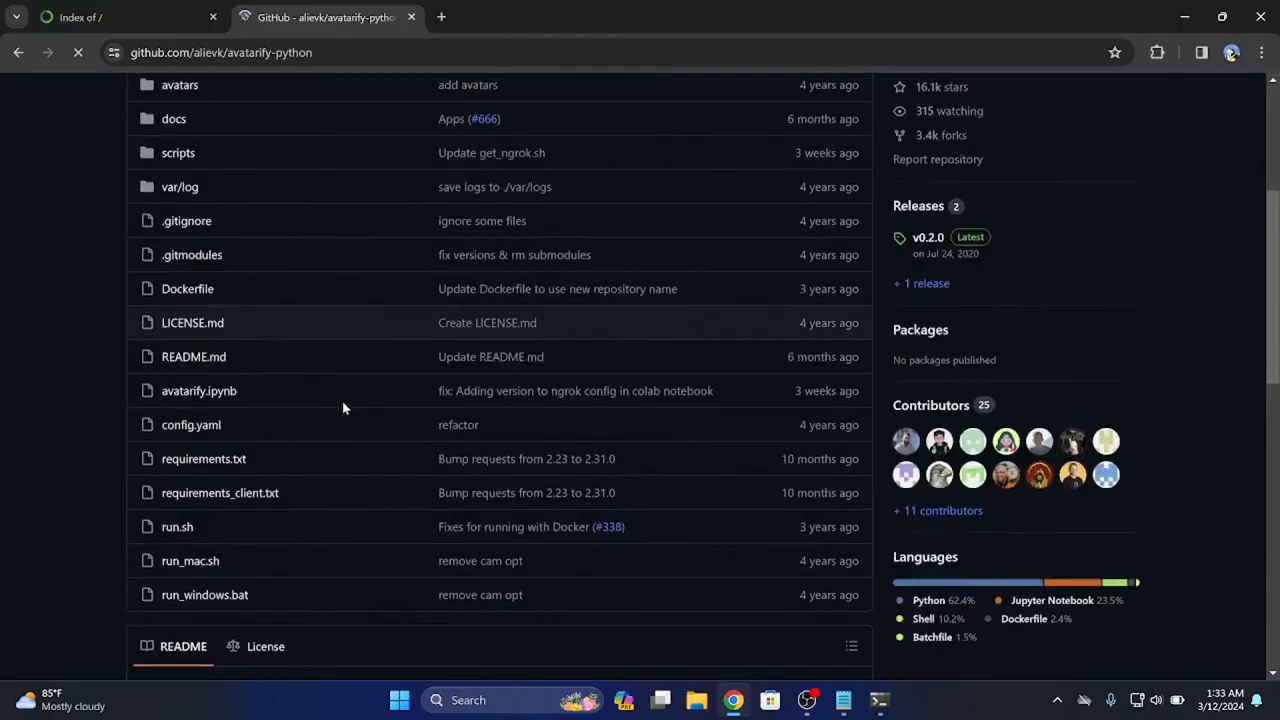
pyautogui.scroll(-3, 490, 435)
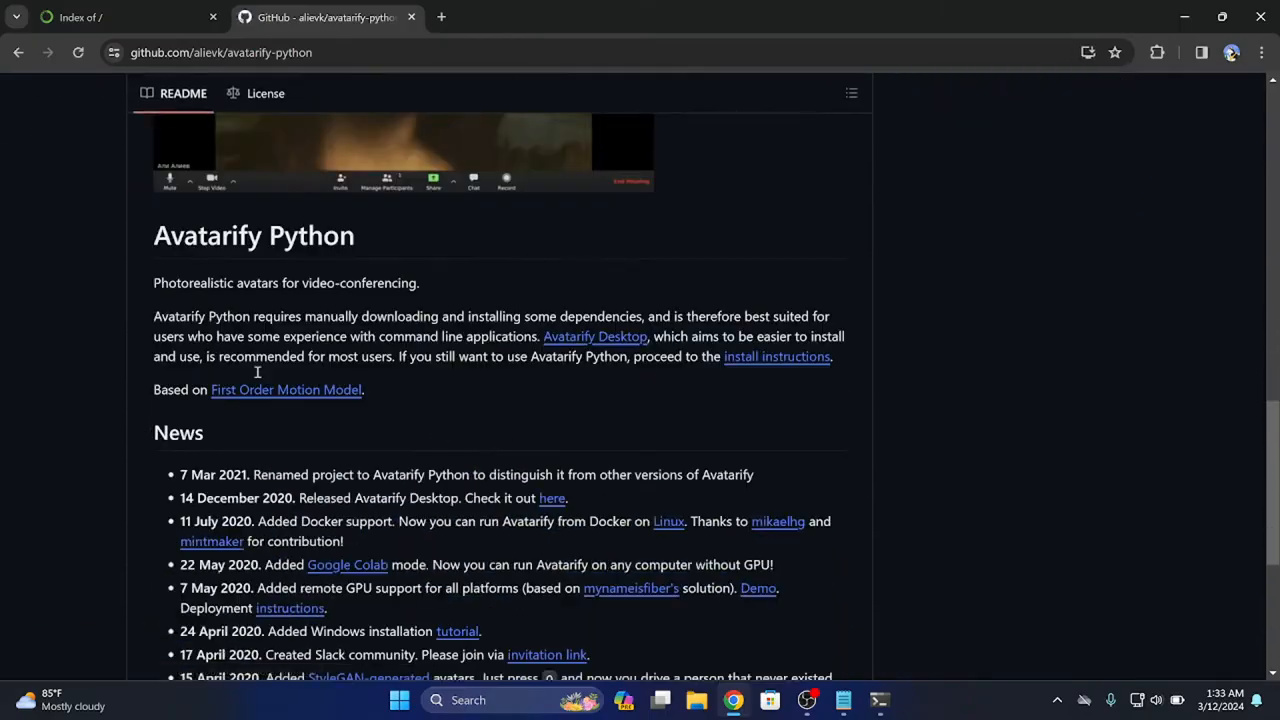
pyautogui.click(777, 360)
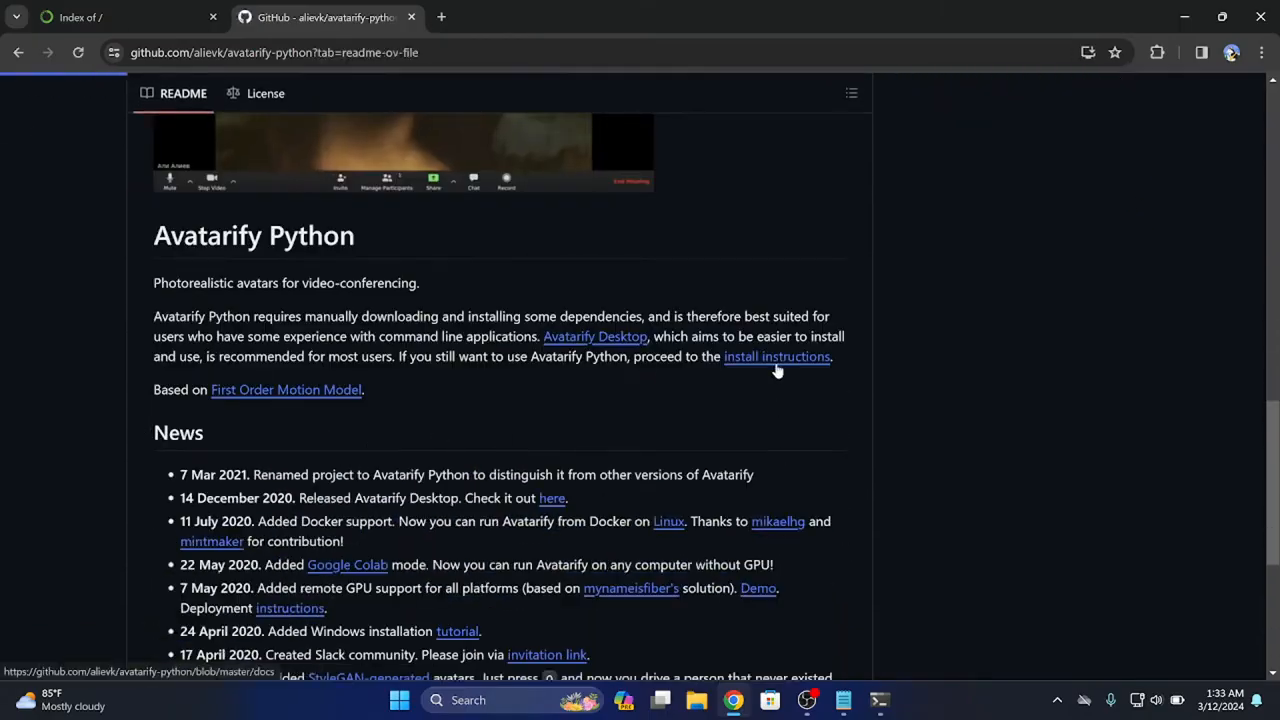
pyautogui.scroll(-10, 533, 412)
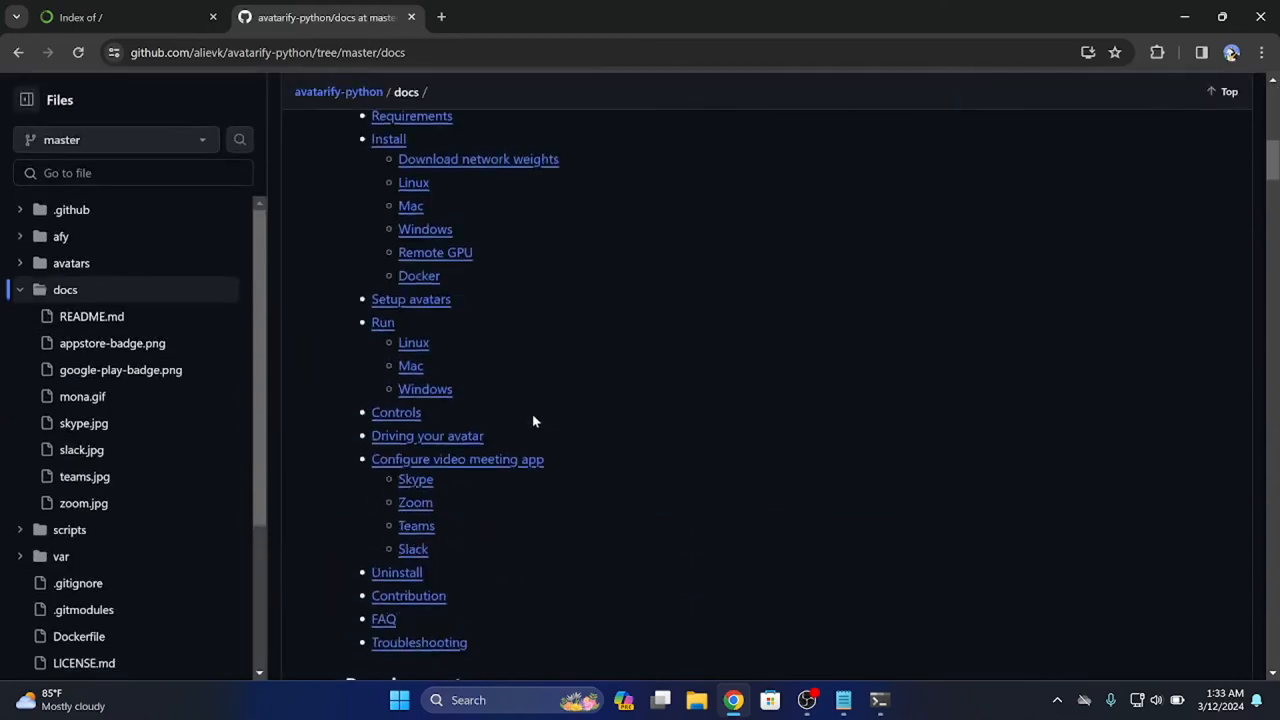
pyautogui.scroll(-6, 533, 420)
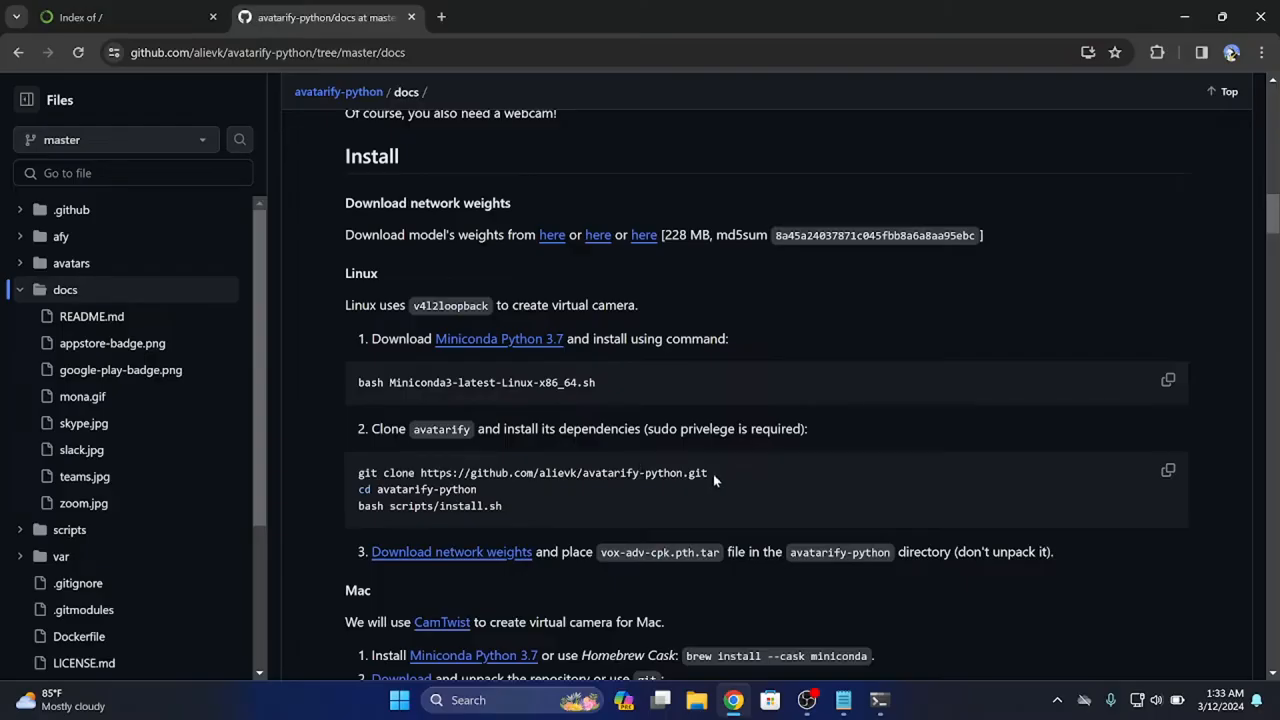
pyautogui.moveTo(710, 474)
pyautogui.mouseDown()
pyautogui.moveTo(343, 429)
pyautogui.moveTo(310, 455)
pyautogui.mouseUp()
pyautogui.hotkey('ctrl', 'c')
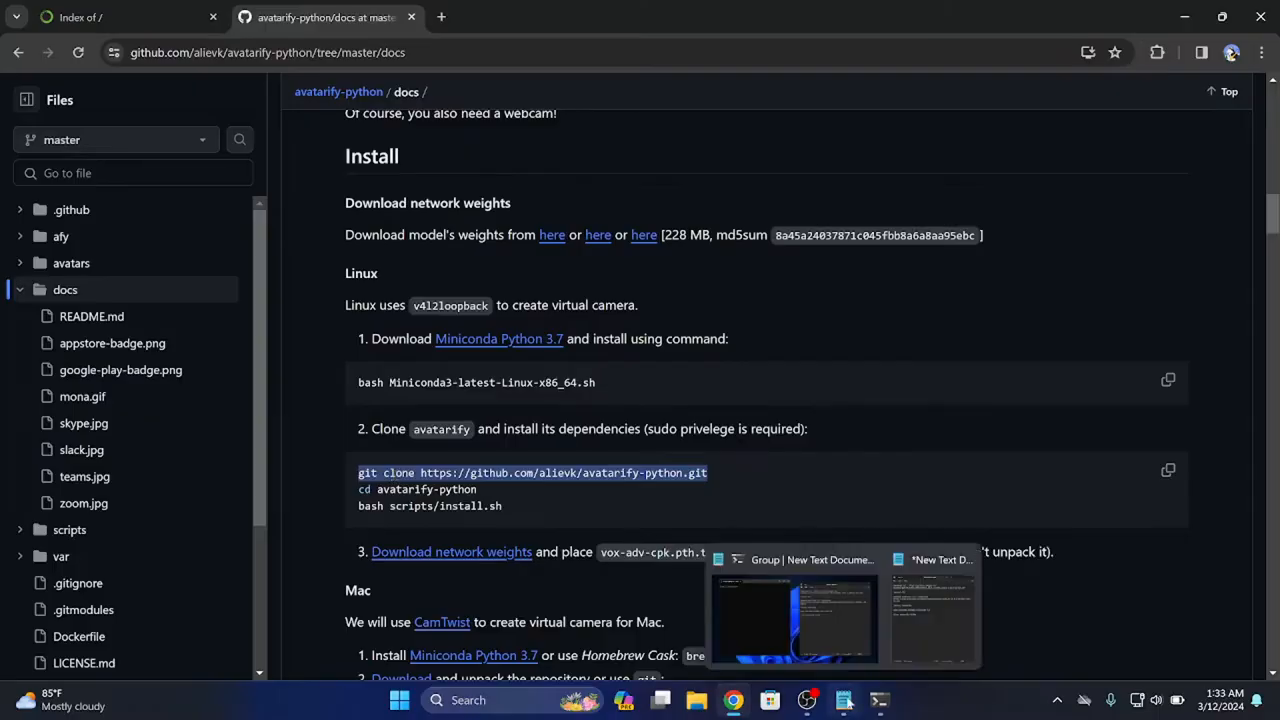
# Return to the text document, minimize Chrome, and paste the copied git clone command below "clone avatarify folder"
pyautogui.click(843, 700)
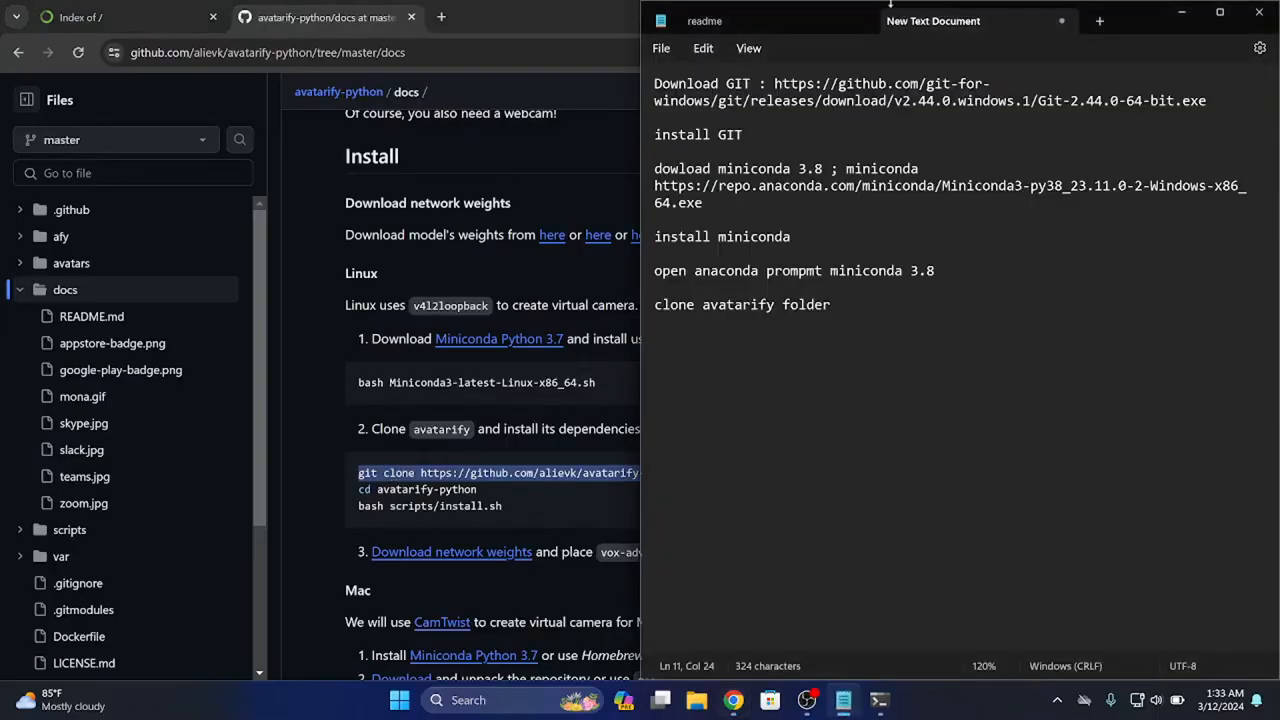
pyautogui.click(523, 28)
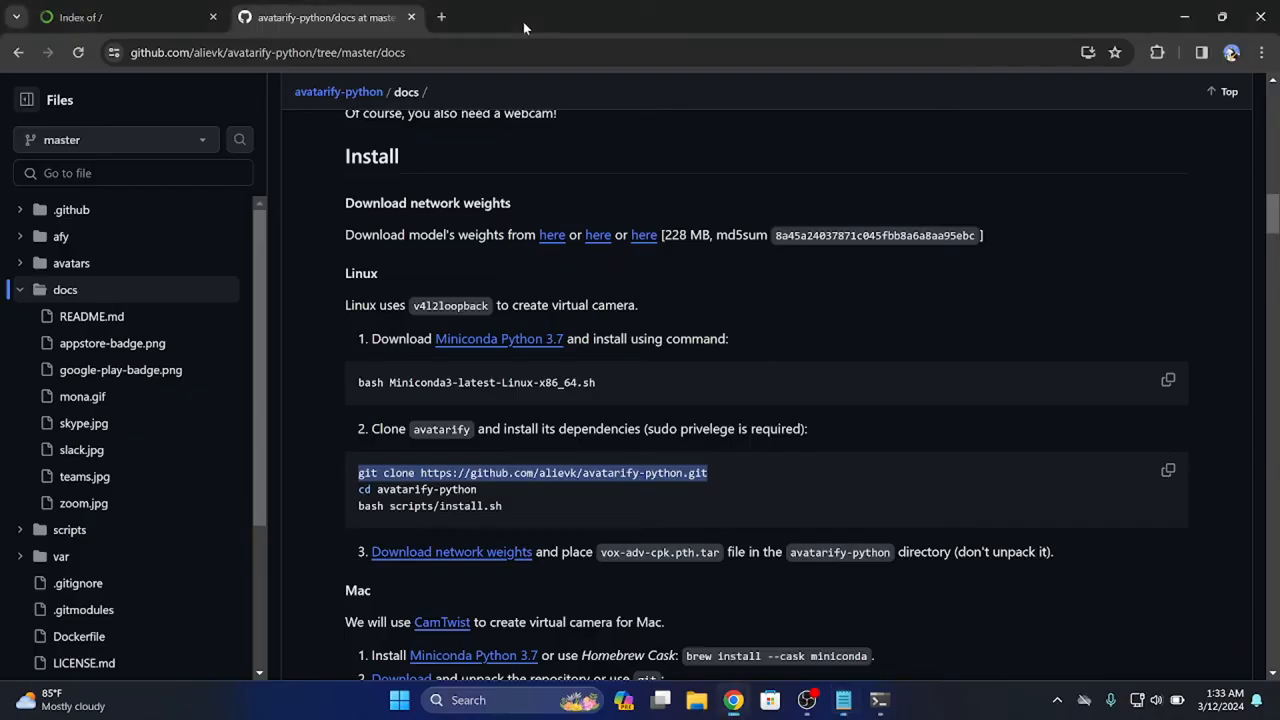
pyautogui.click(1184, 17)
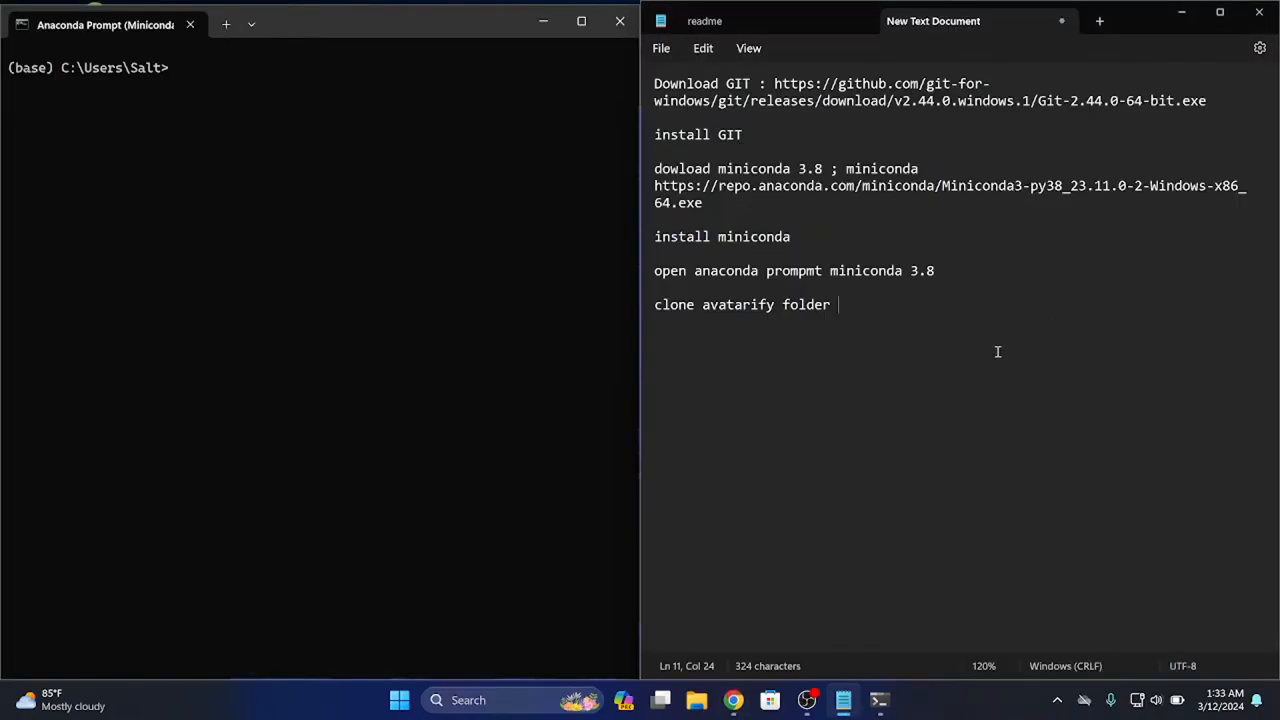
pyautogui.press('Return')
pyautogui.press('Return')
pyautogui.hotkey('ctrl', 'v')
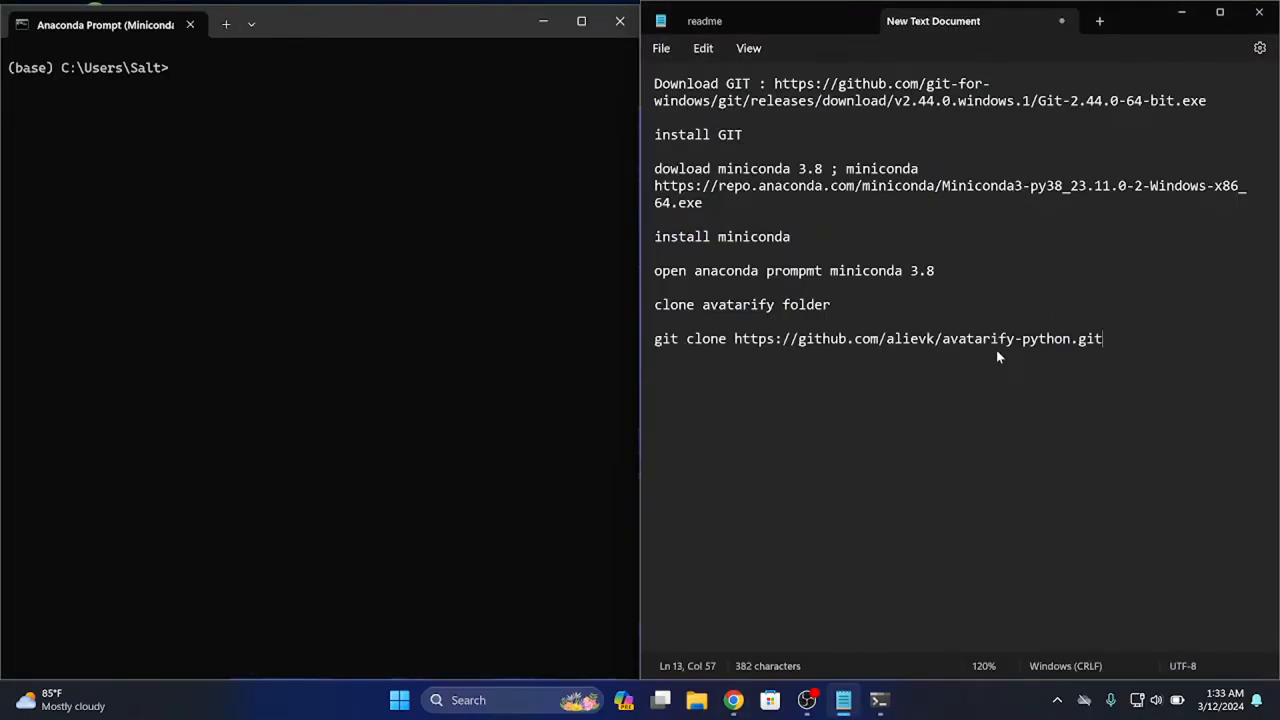
pyautogui.press('BackSpace')
pyautogui.press('BackSpace')
pyautogui.press('BackSpace')
pyautogui.press('BackSpace')
pyautogui.press('BackSpace')
pyautogui.press('BackSpace')
pyautogui.press('BackSpace')
pyautogui.press('BackSpace')
pyautogui.press('BackSpace')
pyautogui.press('BackSpace')
pyautogui.press('BackSpace')
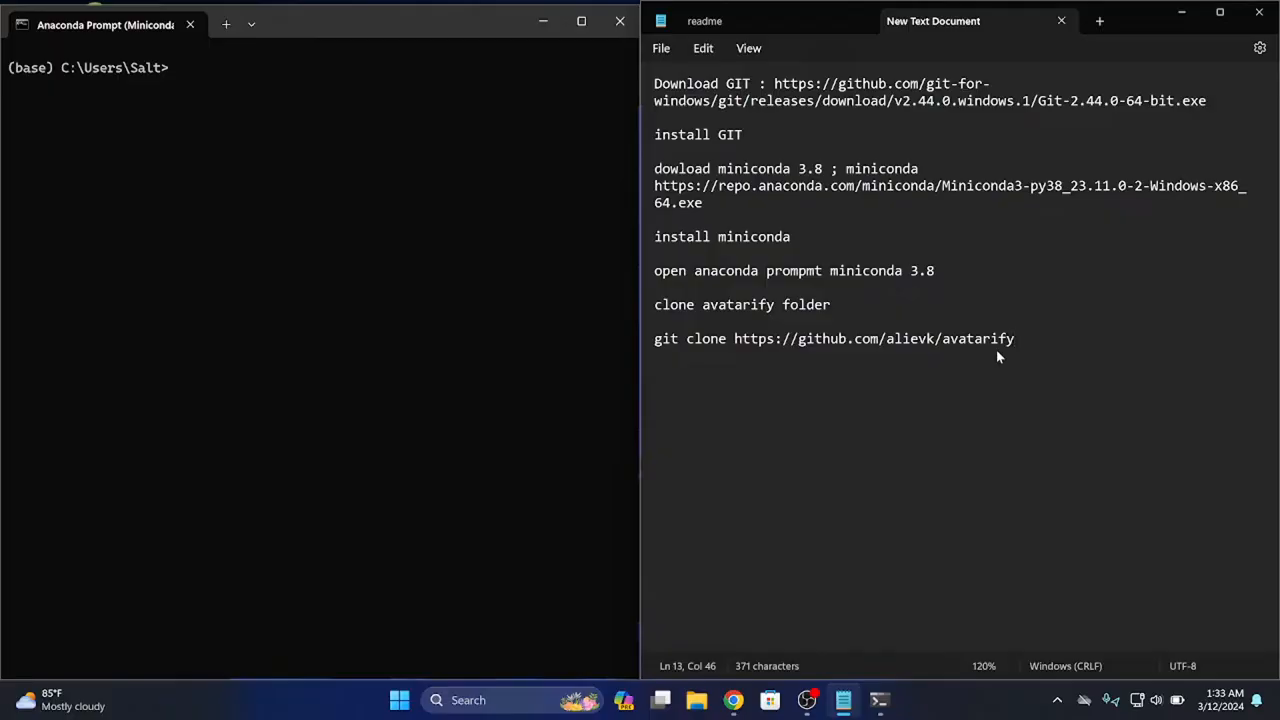
pyautogui.moveTo(1043, 338); pyautogui.dragTo(643, 339)
pyautogui.hotkey('ctrl', 'c')
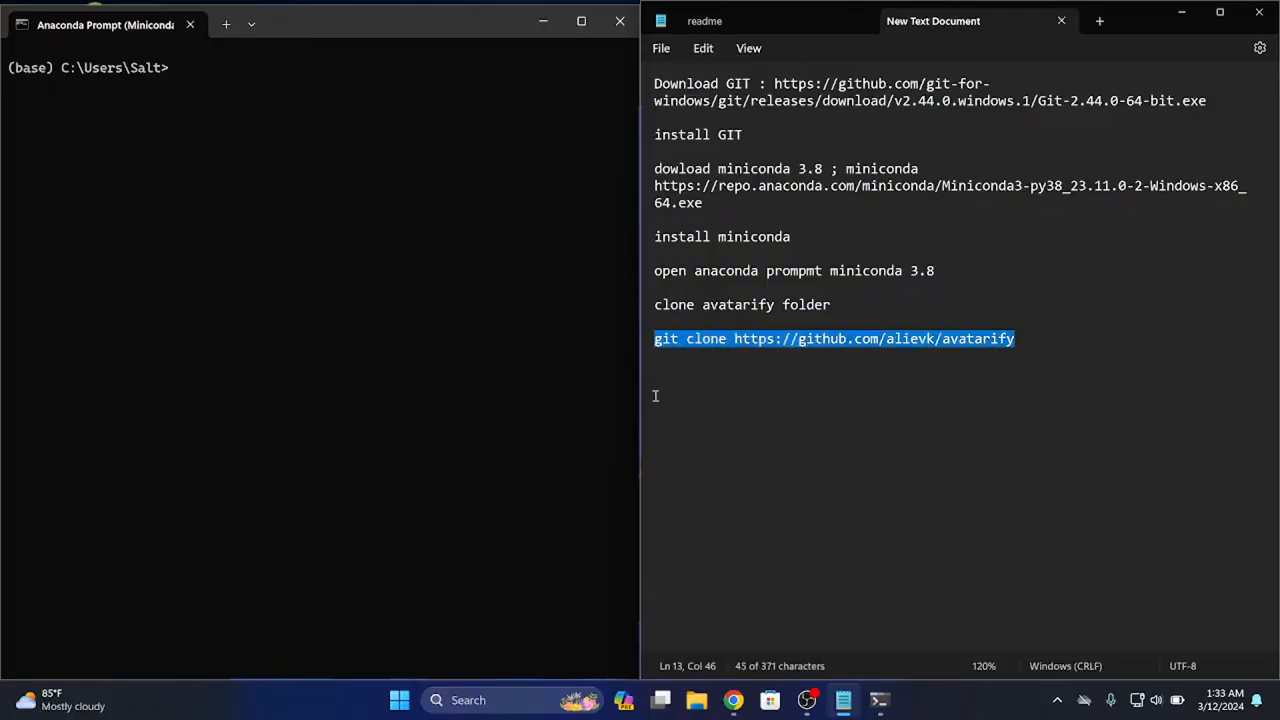
pyautogui.click(440, 290)
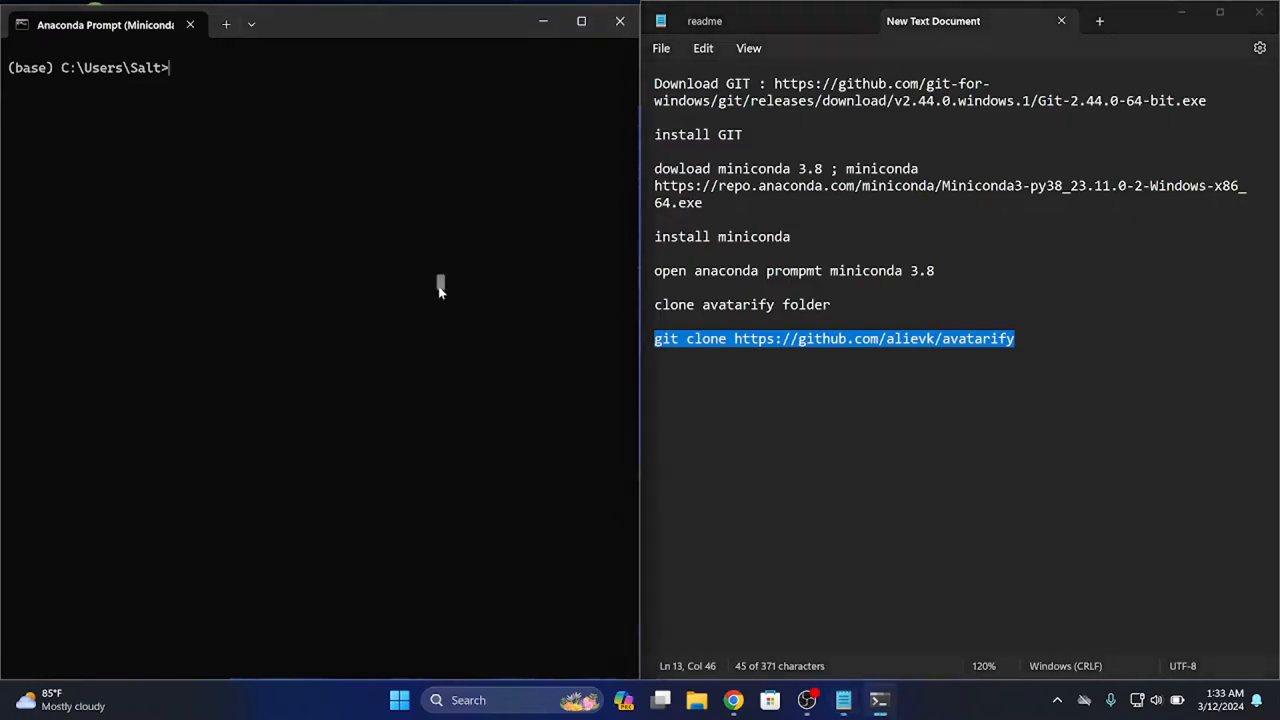
pyautogui.hotkey('ctrl', 'v')
pyautogui.press('Return')
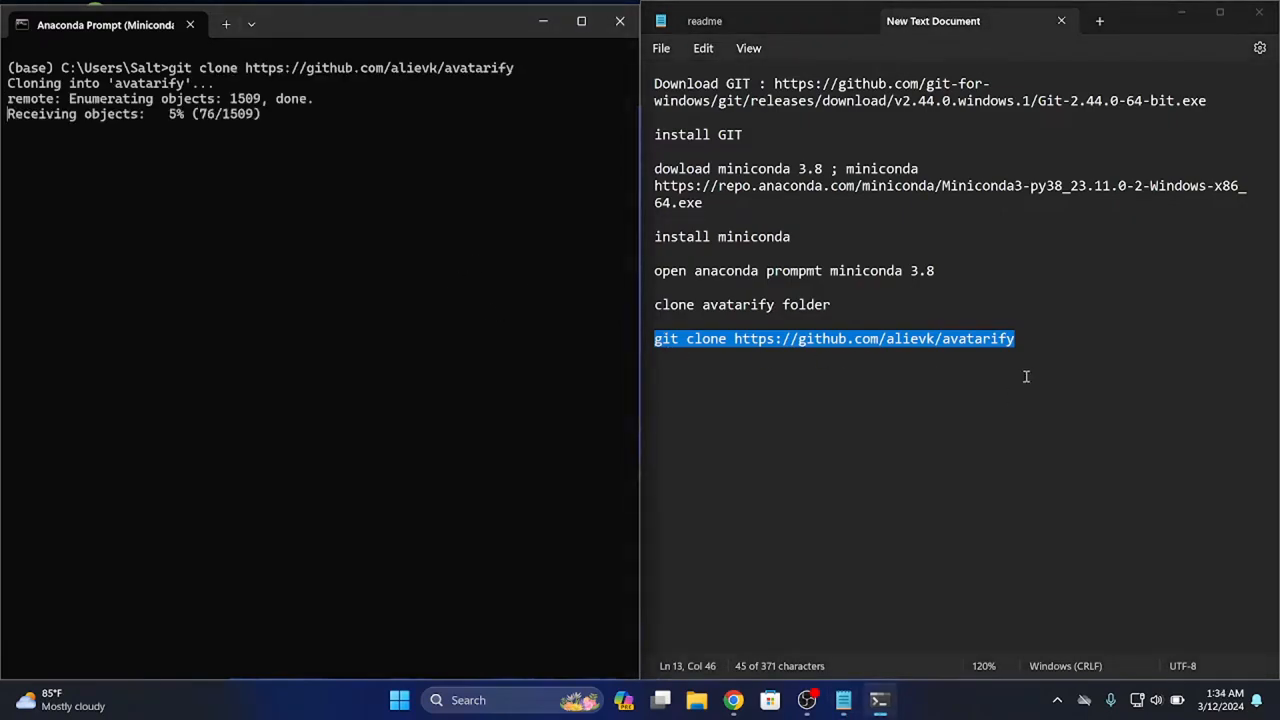
pyautogui.click(1026, 339)
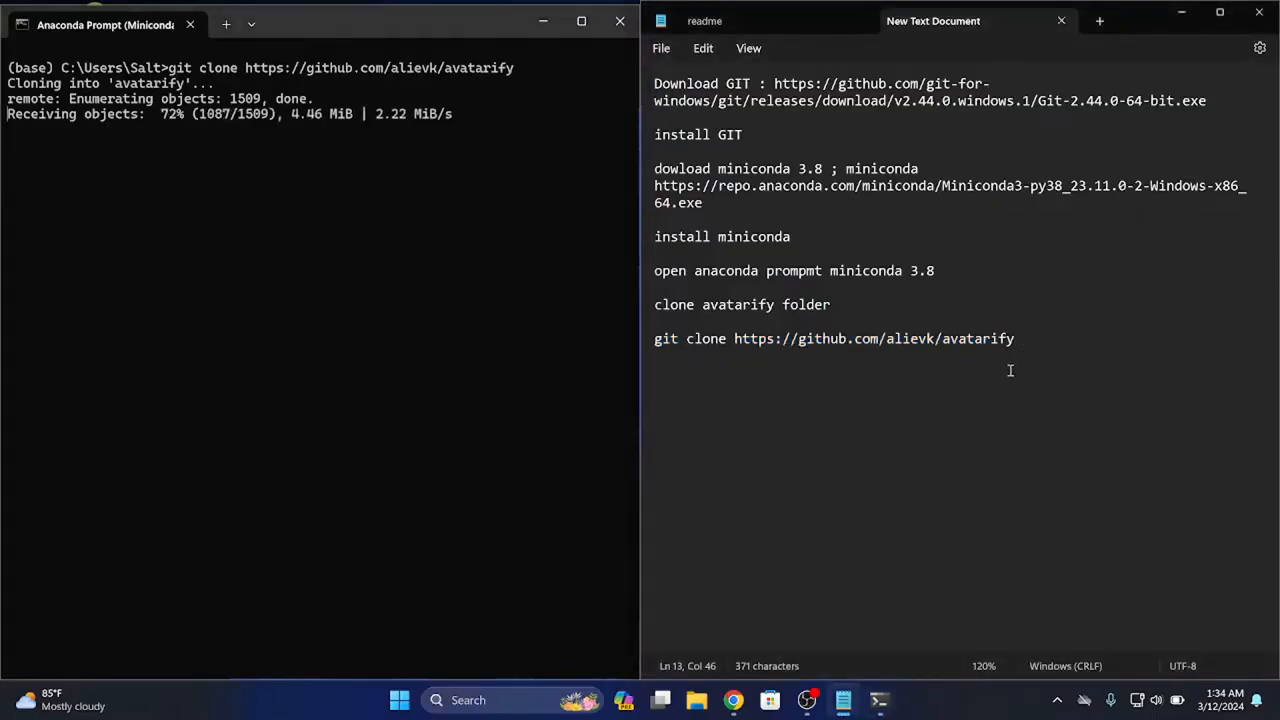
# Change into the cloned folder in Anaconda Prompt with "cd avatarify"
pyautogui.click(410, 176)
pyautogui.write('cd ')
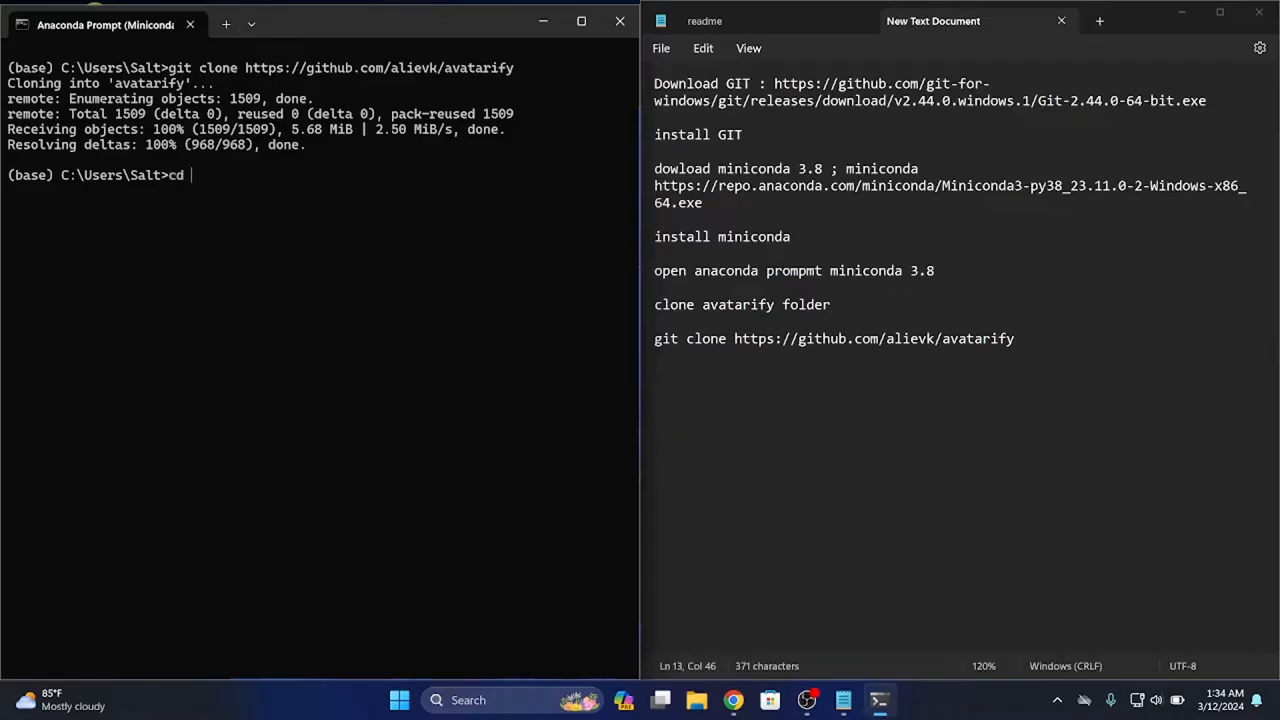
pyautogui.write('avatarify')
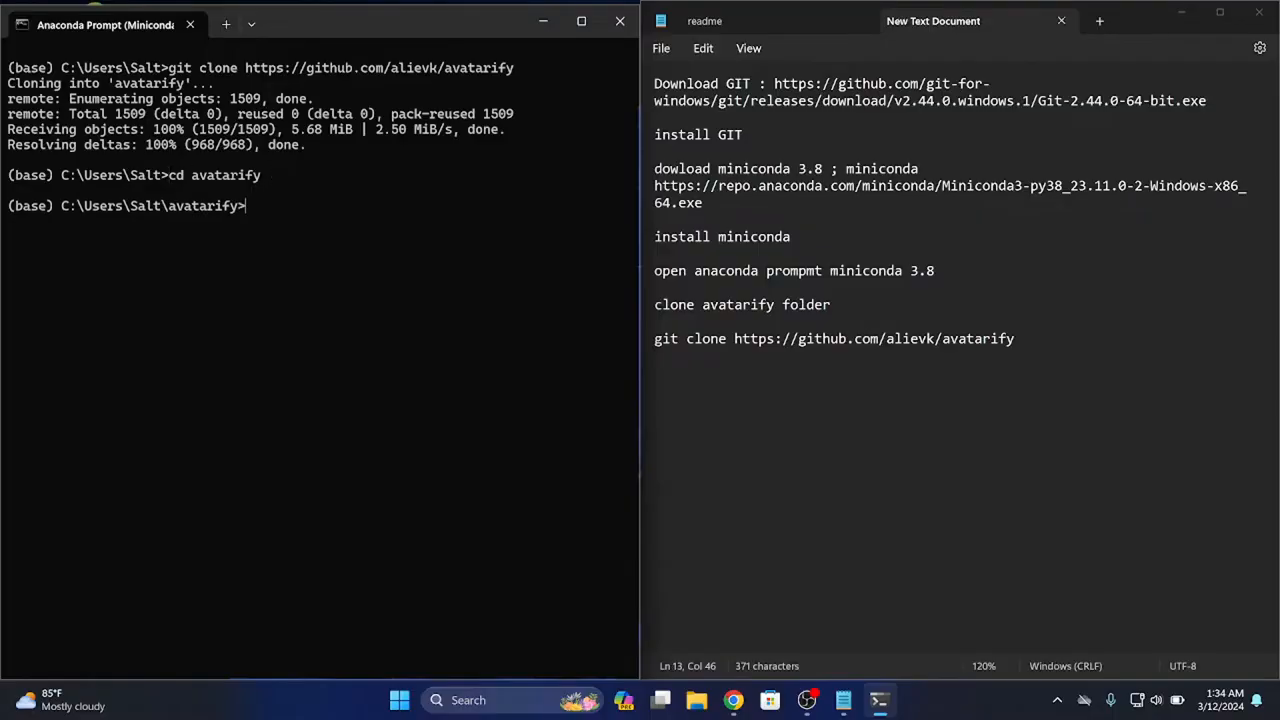
# Add the line "enter your cloned avatarify directory" below the git clone command in the text document
pyautogui.click(1030, 338)
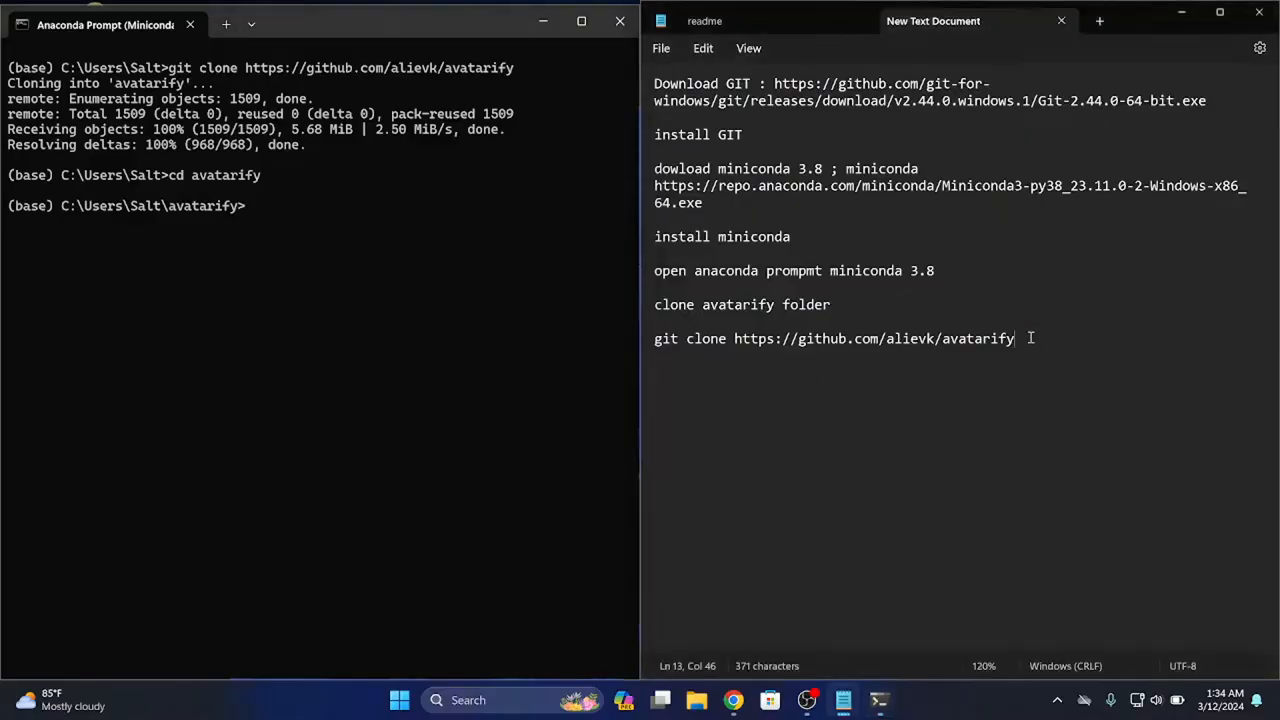
pyautogui.press('Return')
pyautogui.press('Return')
pyautogui.write('enter ')
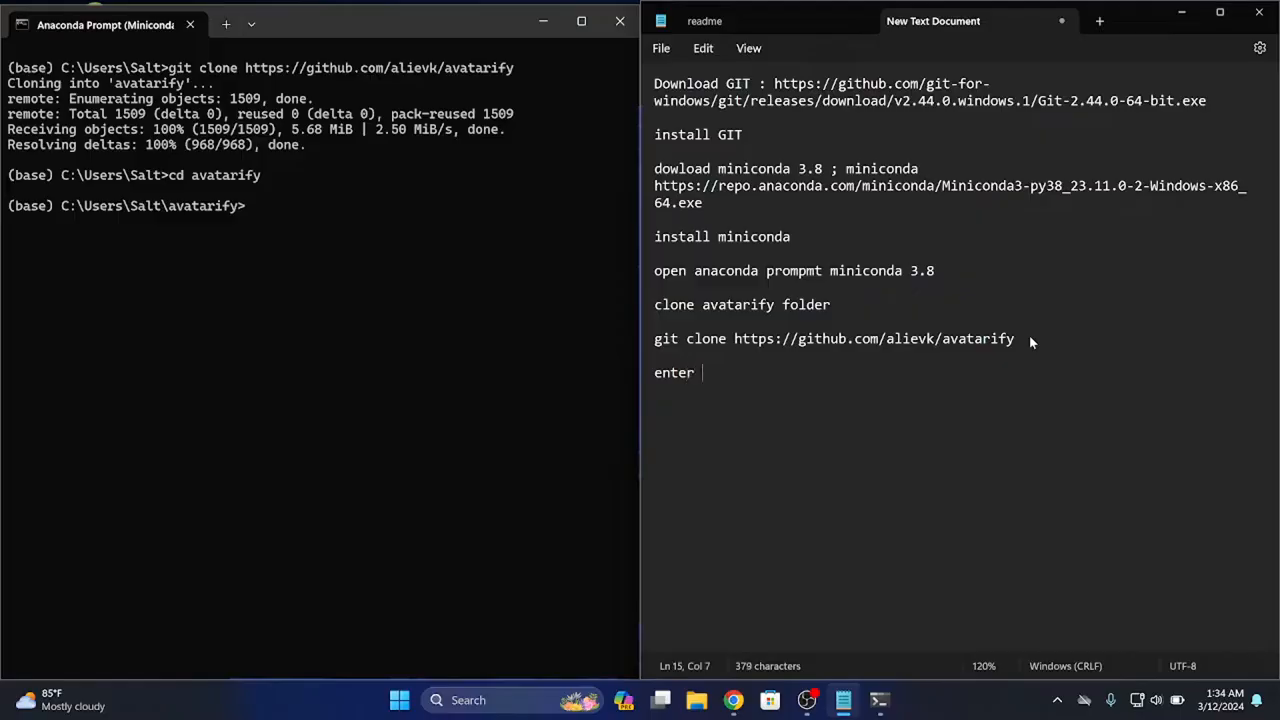
pyautogui.write('y')
pyautogui.write('our ')
pyautogui.write('avatar')
pyautogui.press('BackSpace')
pyautogui.press('BackSpace')
pyautogui.press('BackSpace')
pyautogui.press('BackSpace')
pyautogui.press('BackSpace')
pyautogui.press('BackSpace')
pyautogui.write('clone d ')
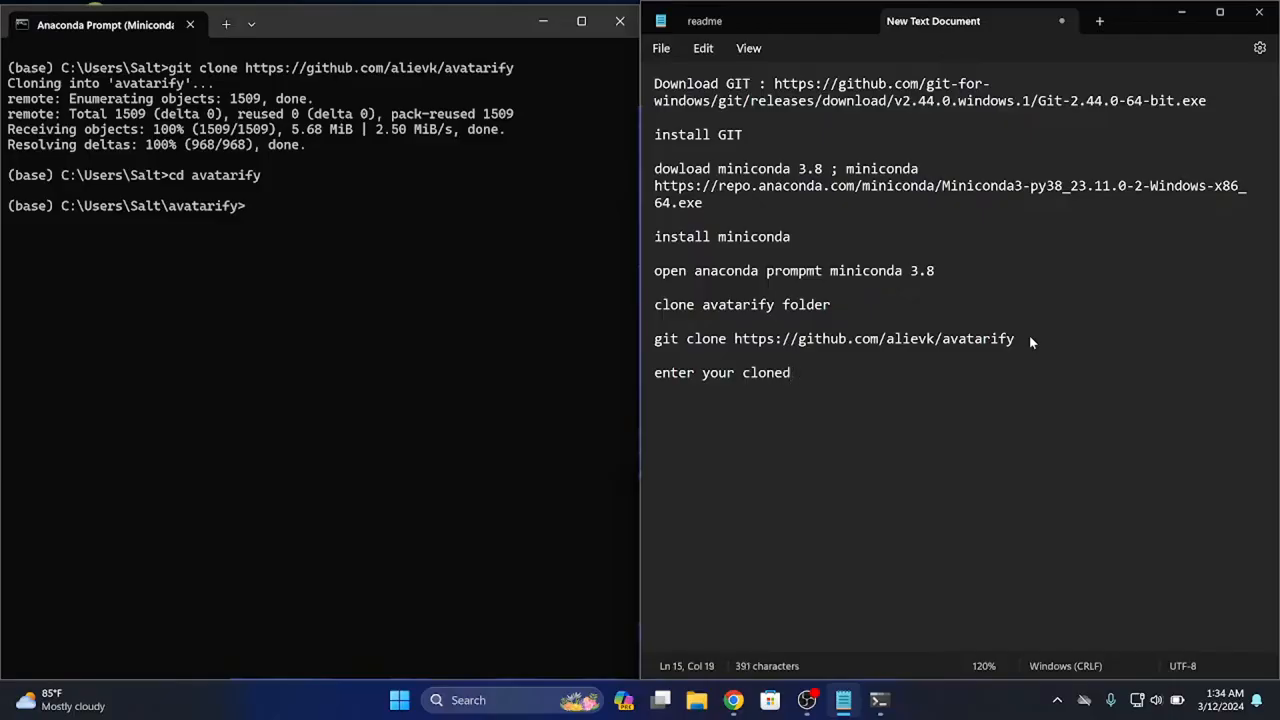
pyautogui.write('avatarify')
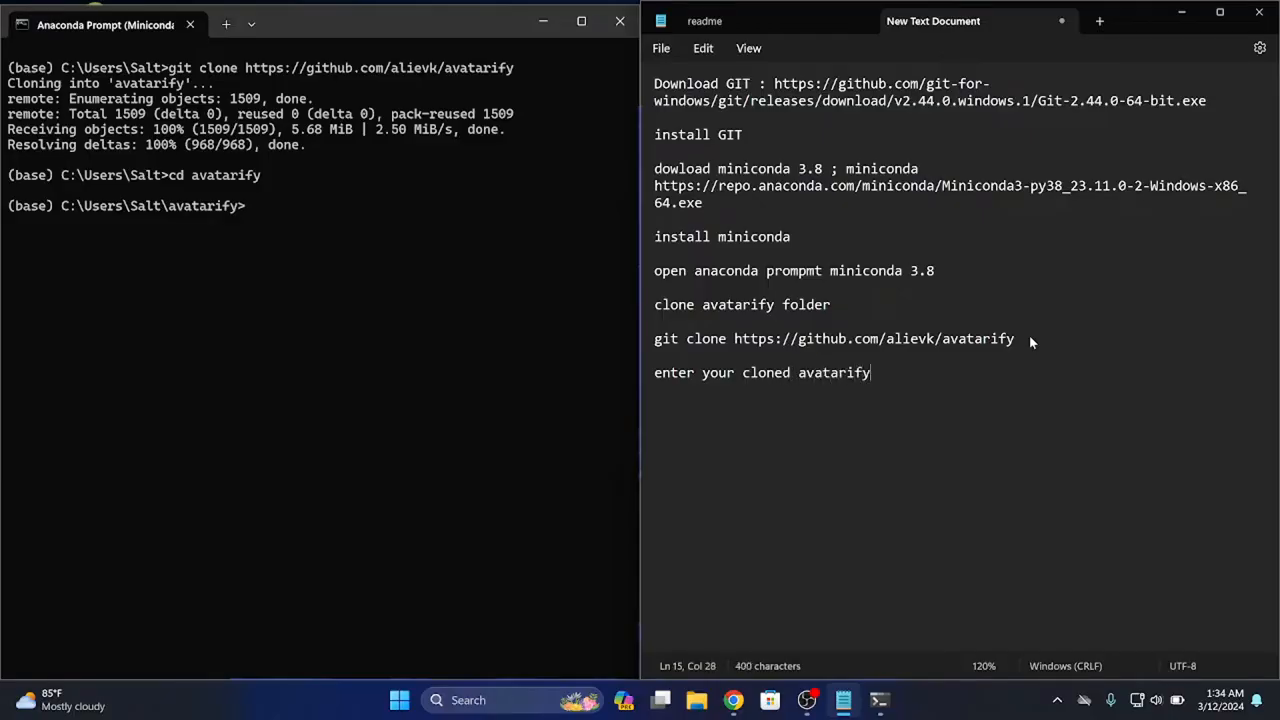
pyautogui.write(' directory')
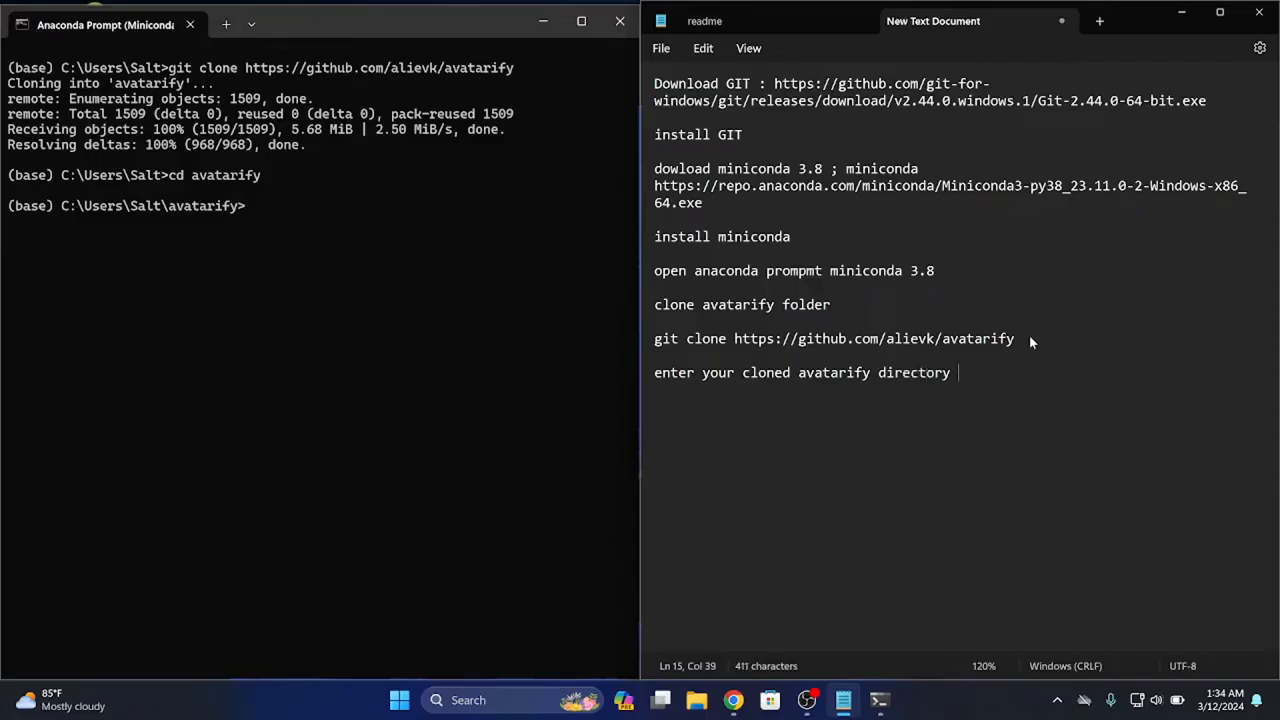
pyautogui.keyDown('ctrl'); pyautogui.scroll(2, 1000, 344); pyautogui.keyUp('ctrl')
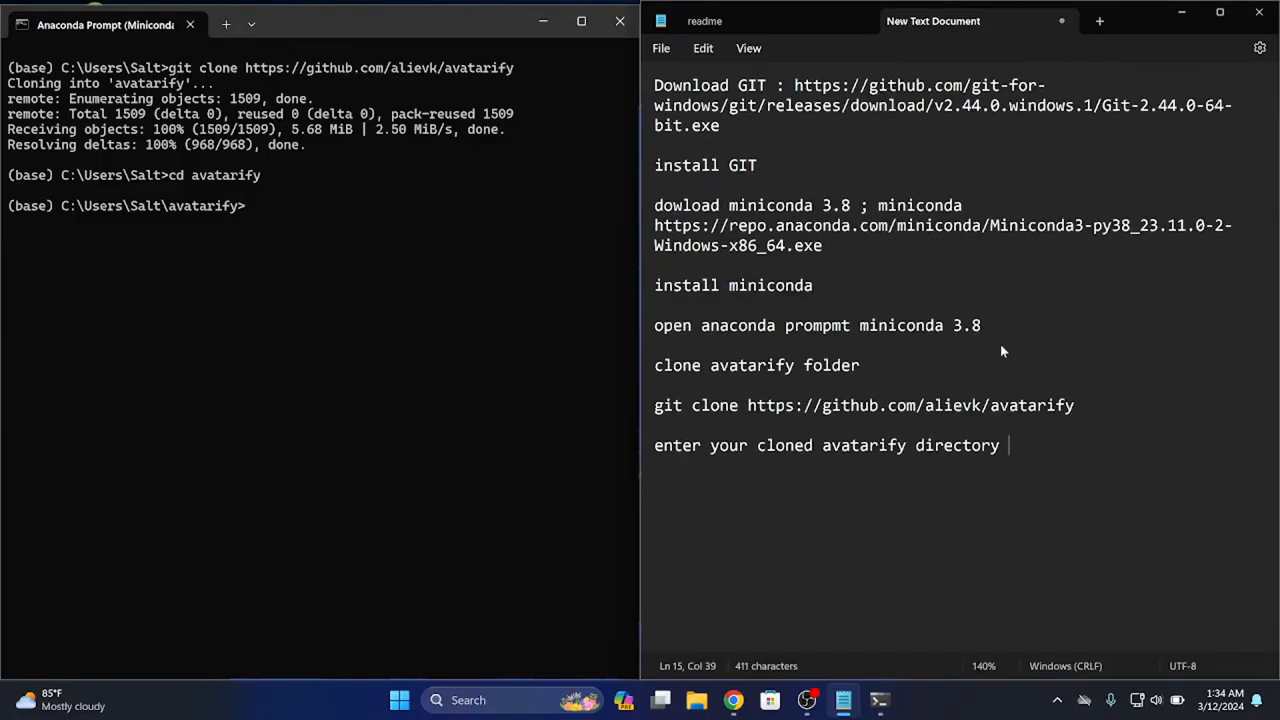
pyautogui.click(756, 45)
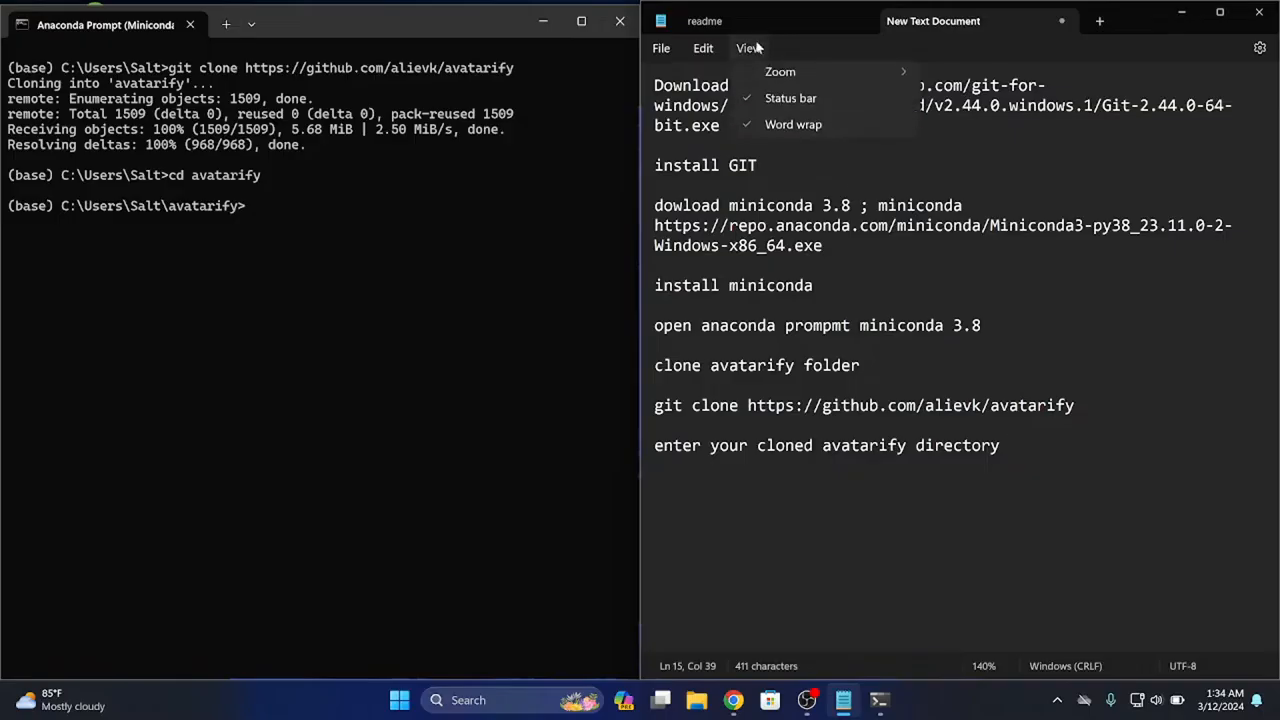
pyautogui.click(704, 48)
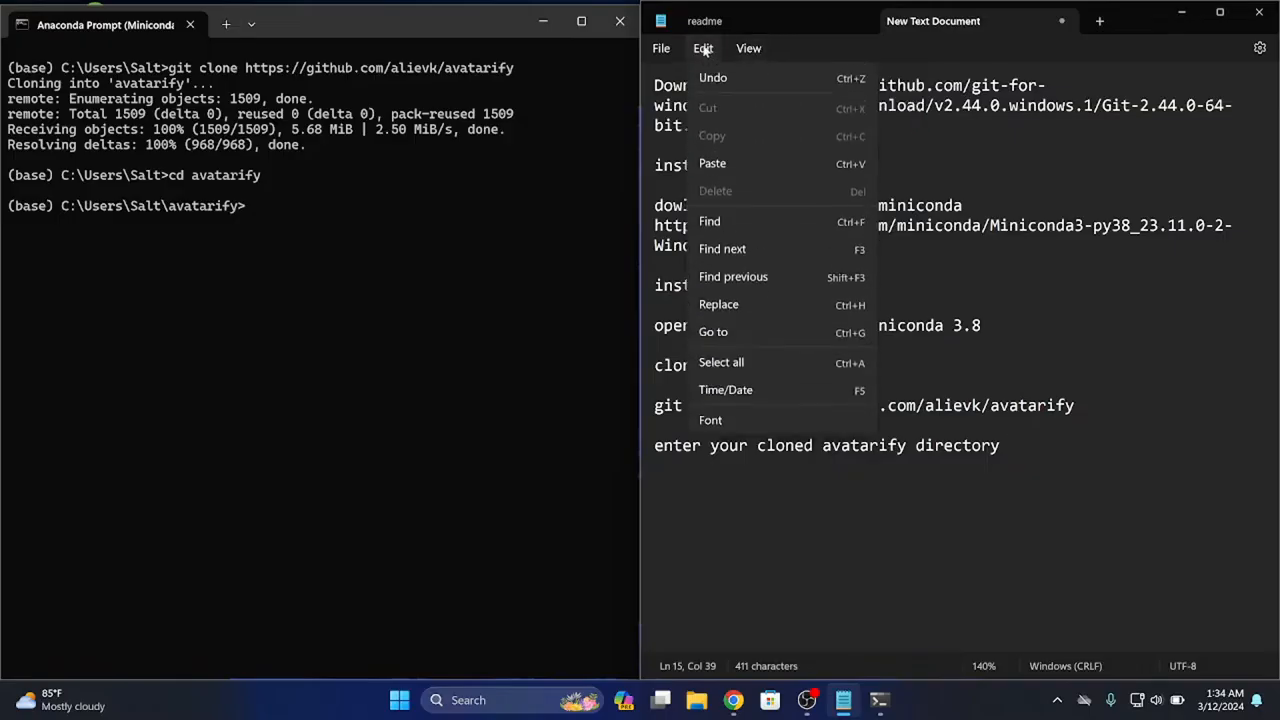
pyautogui.moveTo(748, 50)
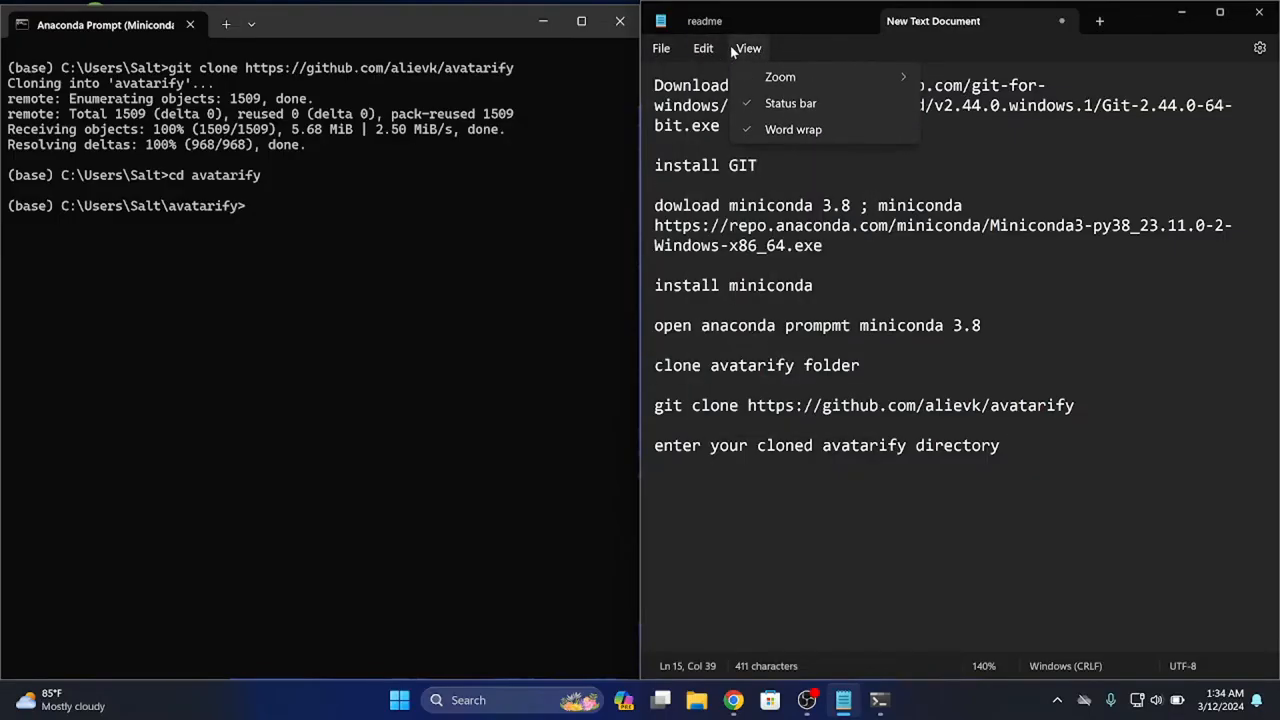
pyautogui.click(782, 128)
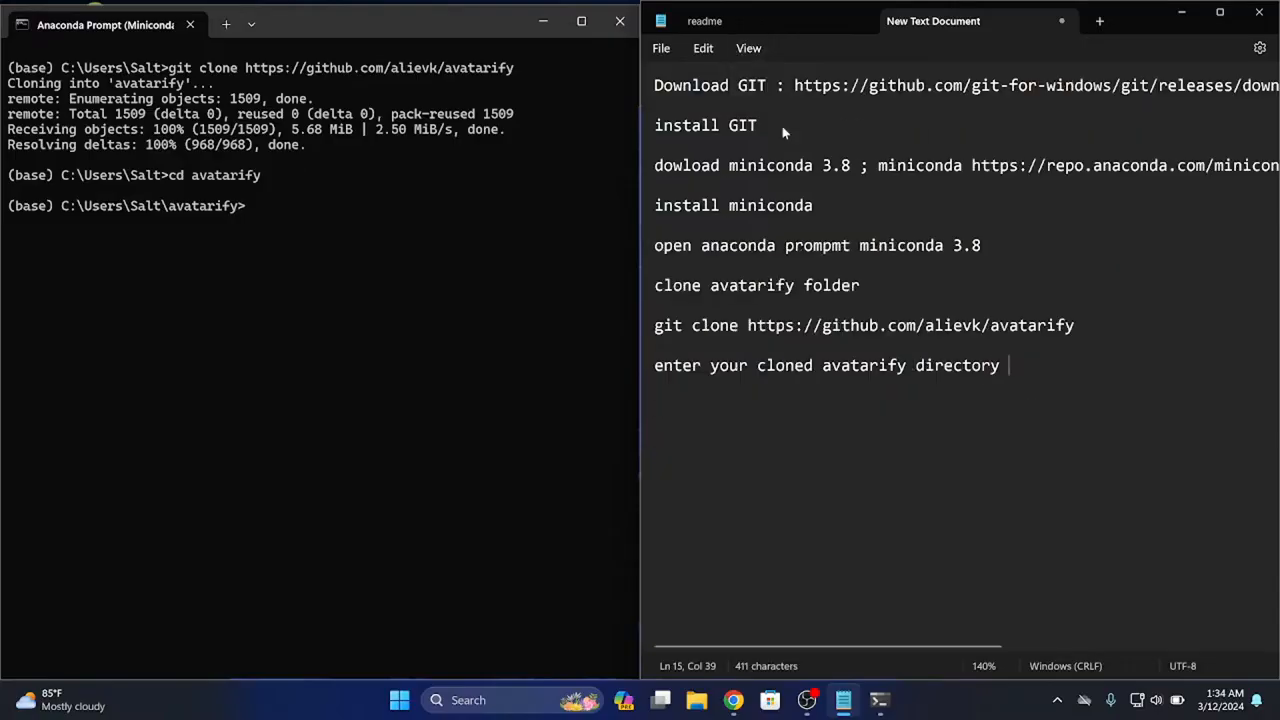
pyautogui.click(750, 48)
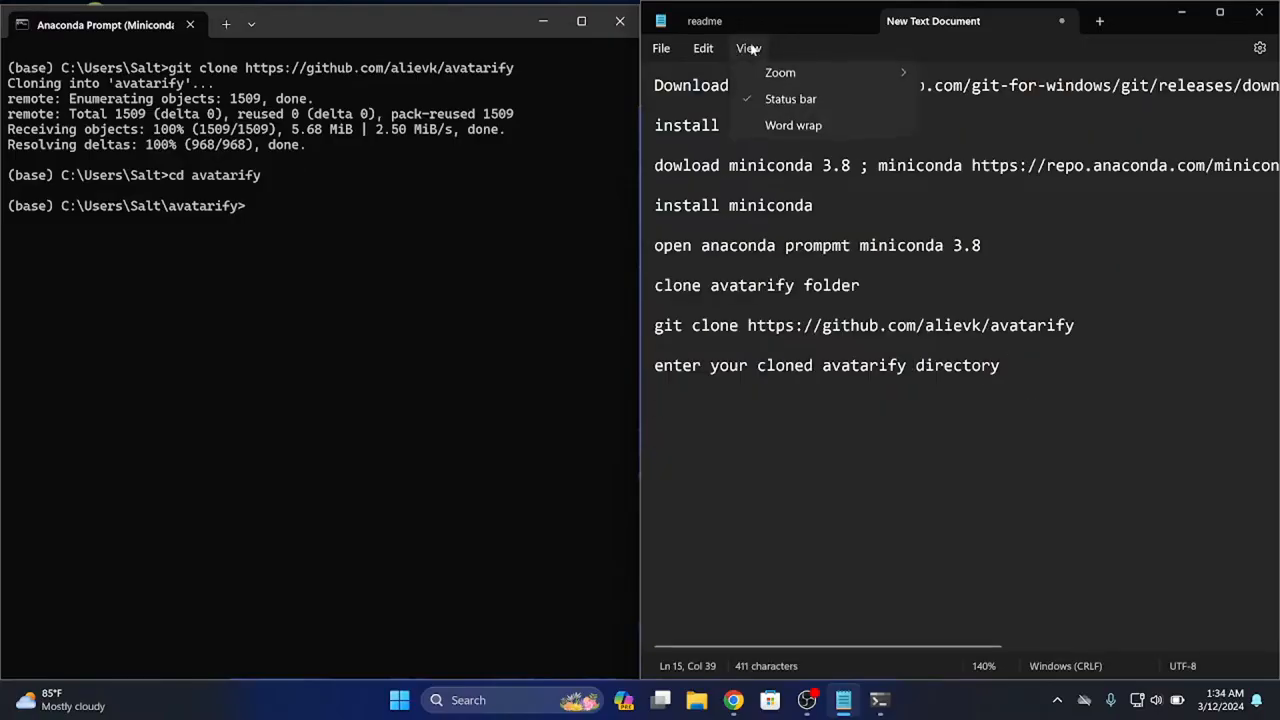
pyautogui.click(783, 126)
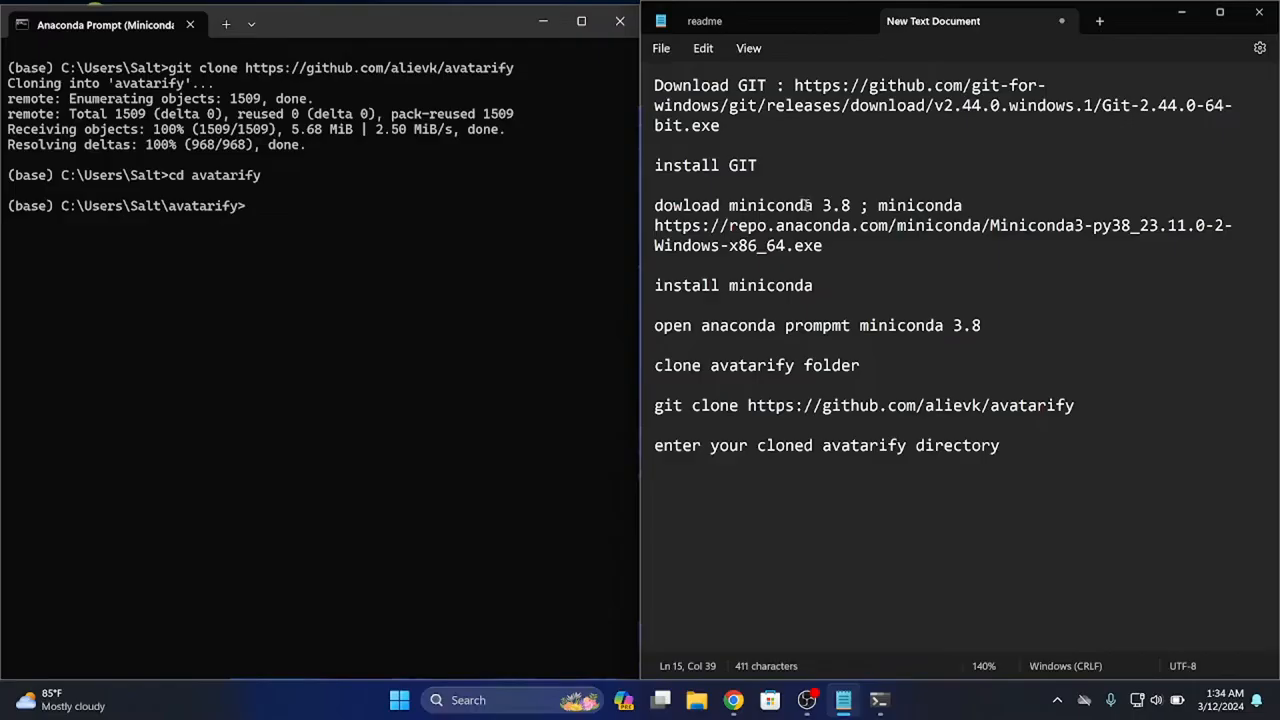
# Add the command line "cd avatarify" below the directory instruction in the text document, with a blank line between them
pyautogui.scroll(1, 806, 205)
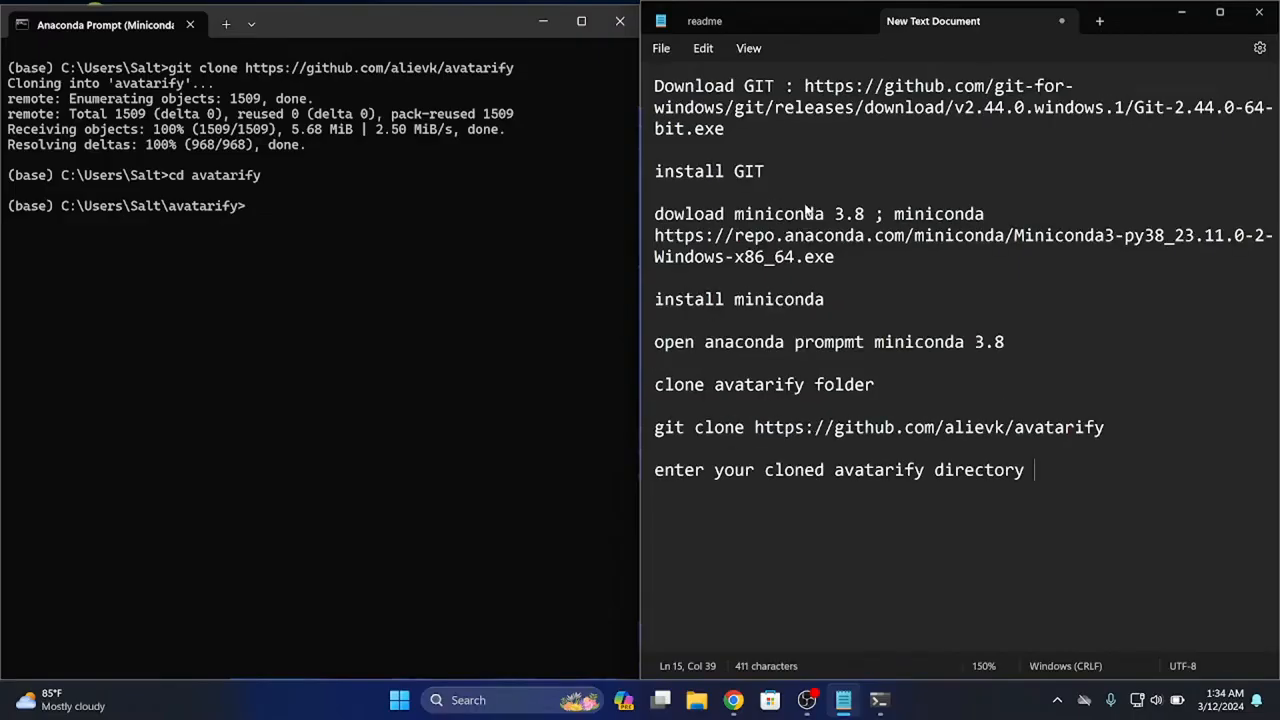
pyautogui.press('Return')
pyautogui.press('Return')
pyautogui.write('cd ')
pyautogui.write('av')
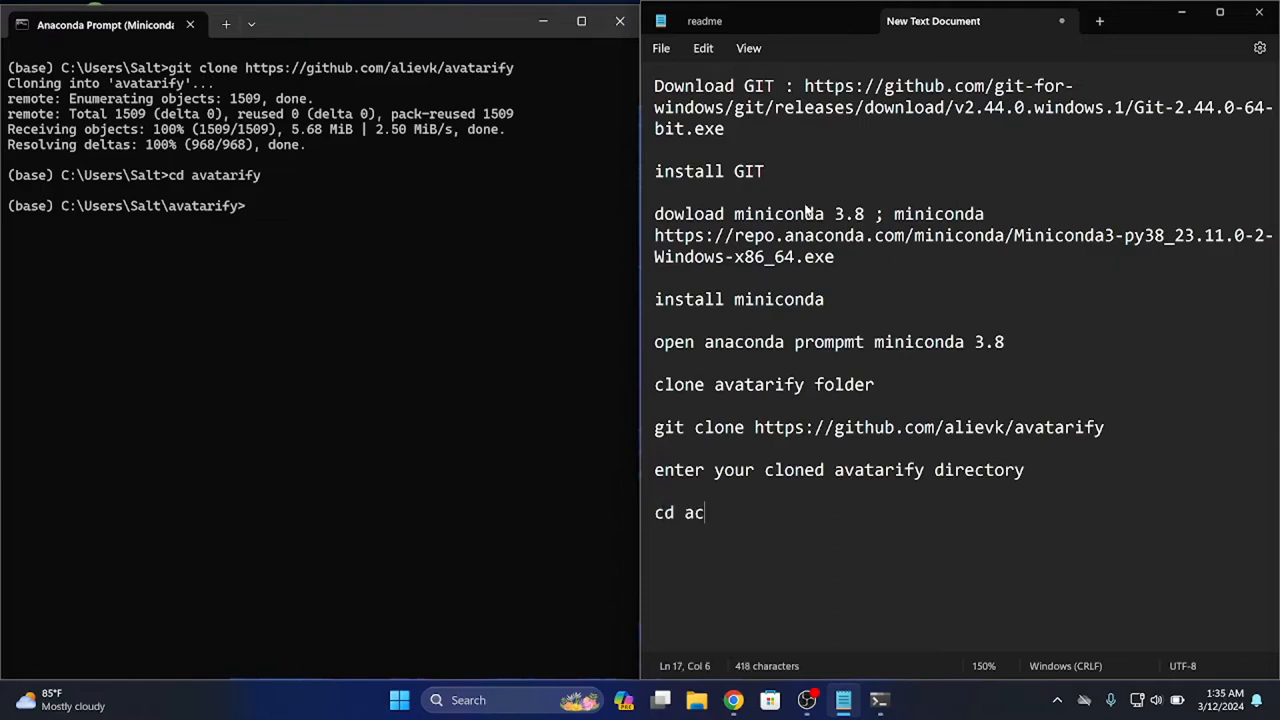
pyautogui.press('BackSpace')
pyautogui.press('BackSpace')
pyautogui.write('avatarify')
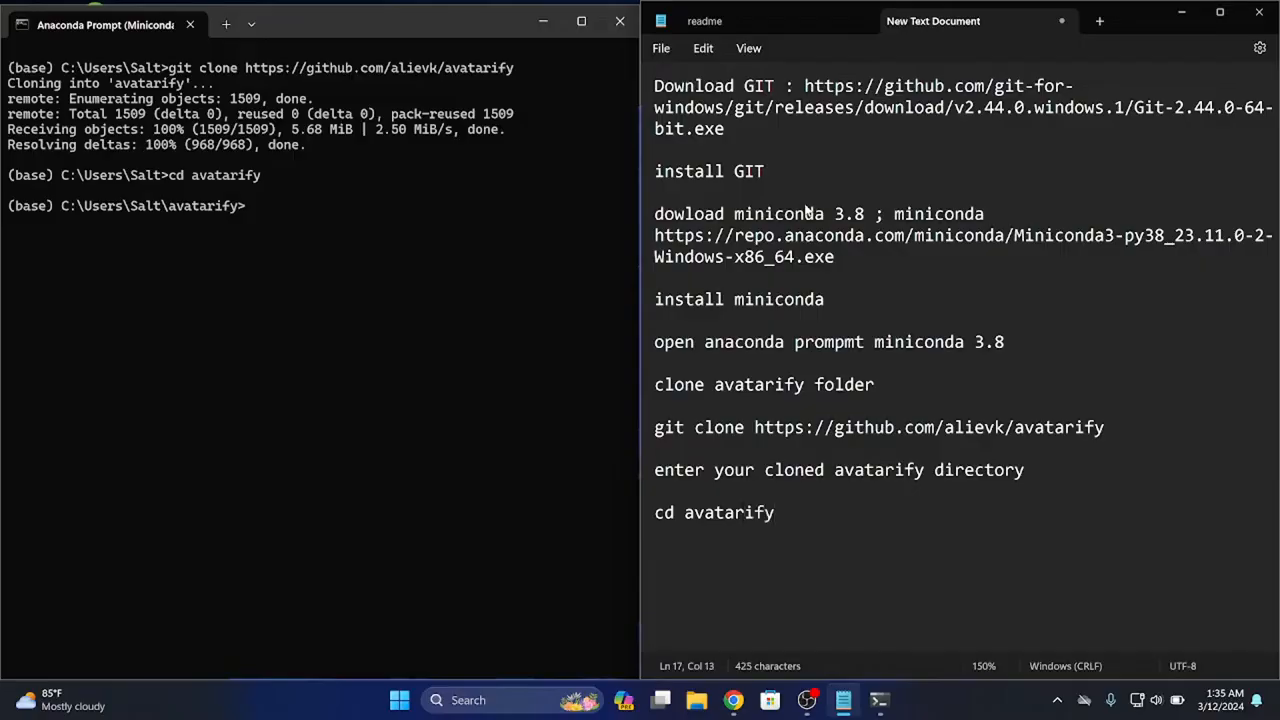
# List the contents of the avatarify folder in Anaconda Prompt with "dir"
pyautogui.click(365, 283)
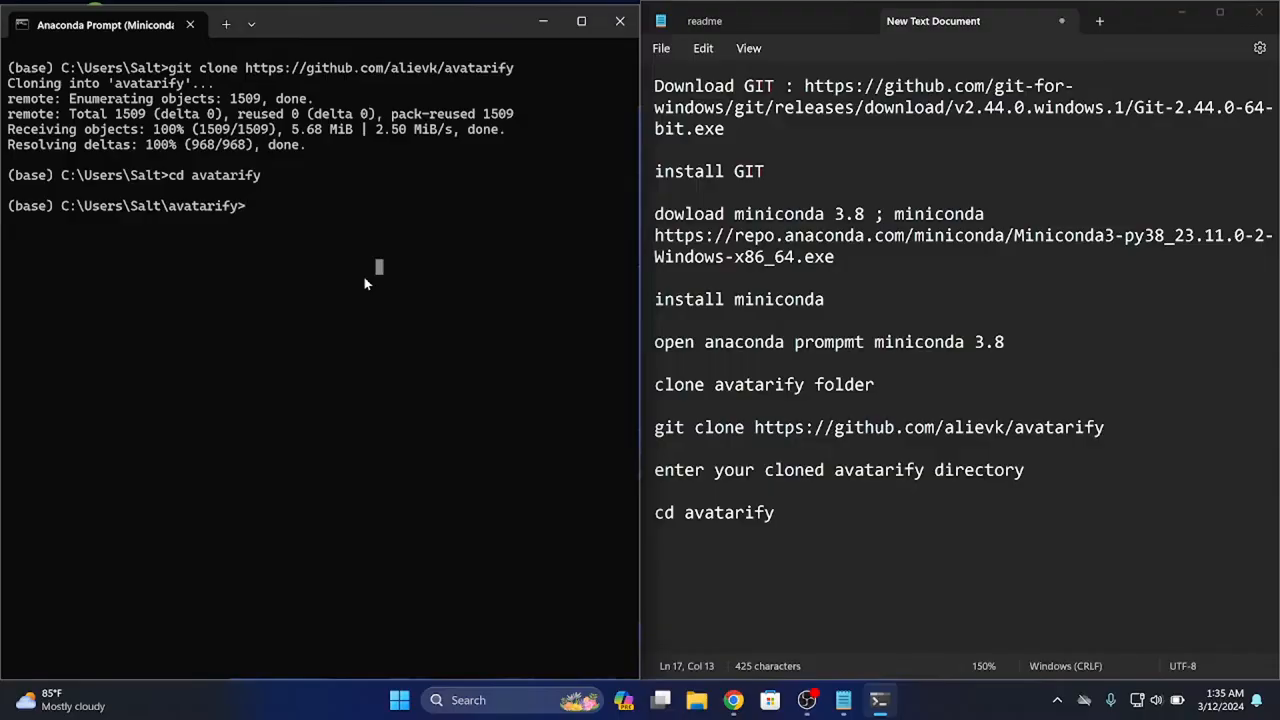
pyautogui.write('dir')
pyautogui.press('Return')
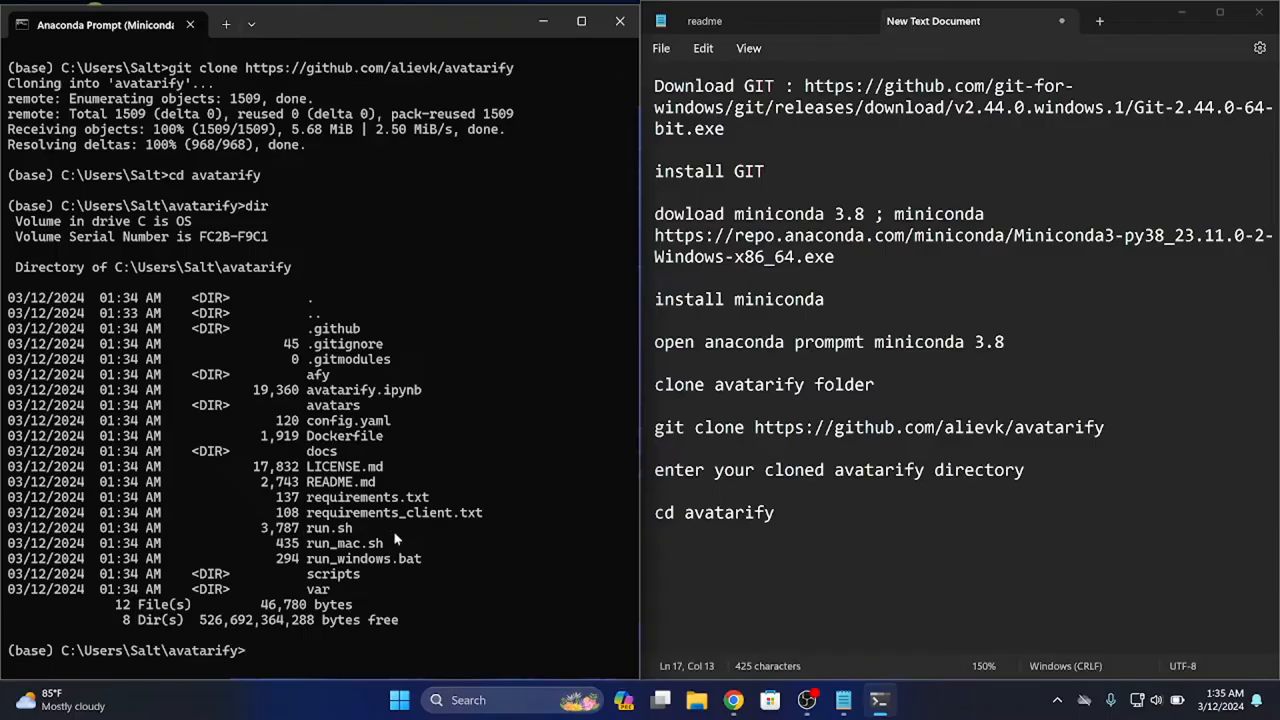
# Pick out the scripts folder in the listing and add the line "cd scripts" below "cd avatarify" in the text document
pyautogui.moveTo(348, 575); pyautogui.dragTo(362, 590)
pyautogui.doubleClick(333, 577)
pyautogui.click(793, 527)
pyautogui.write('cd ')
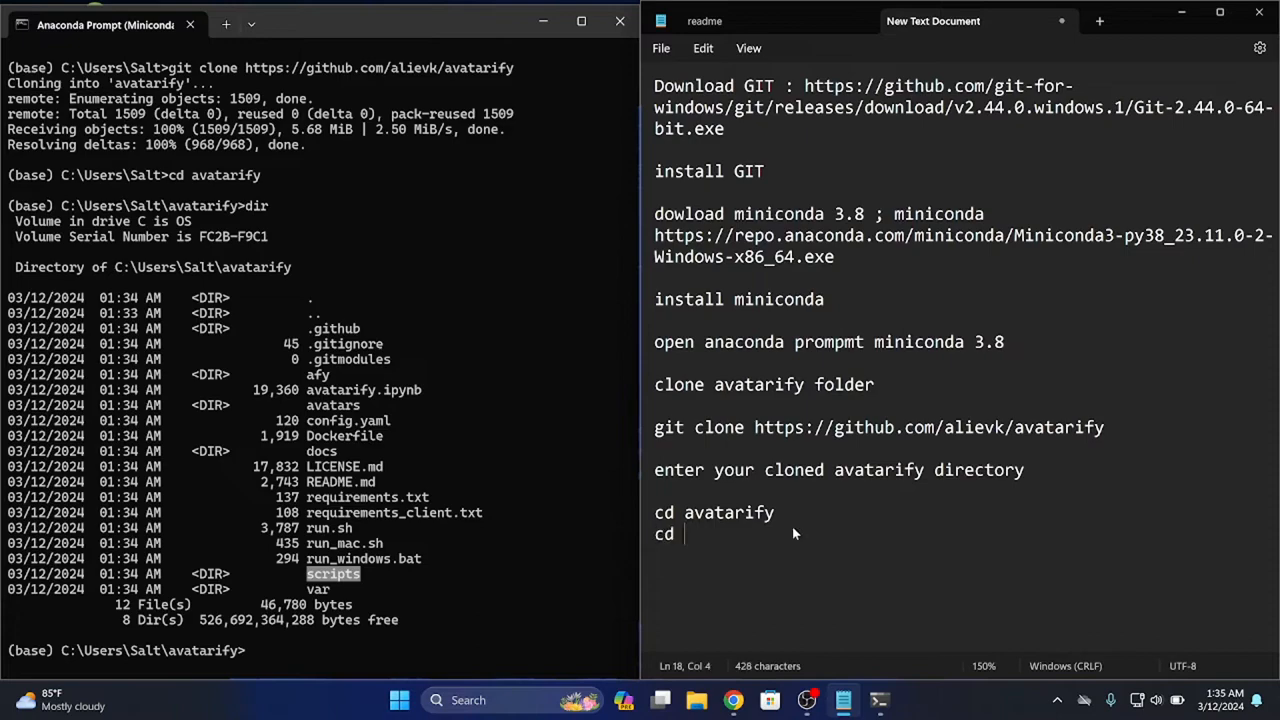
pyautogui.write('scripts')
# Copy "cd scripts" from the text document and run it in Anaconda Prompt
pyautogui.hotkey('shift', 'Left')
pyautogui.hotkey('shift', 'Left')
pyautogui.hotkey('shift', 'Left')
pyautogui.hotkey('shift', 'Left')
pyautogui.hotkey('shift', 'Left')
pyautogui.hotkey('shift', 'Left')
pyautogui.hotkey('shift', 'Left')
pyautogui.hotkey('shift', 'Left')
pyautogui.hotkey('shift', 'Left')
pyautogui.hotkey('shift', 'Left')
pyautogui.hotkey('ctrl', 'c')
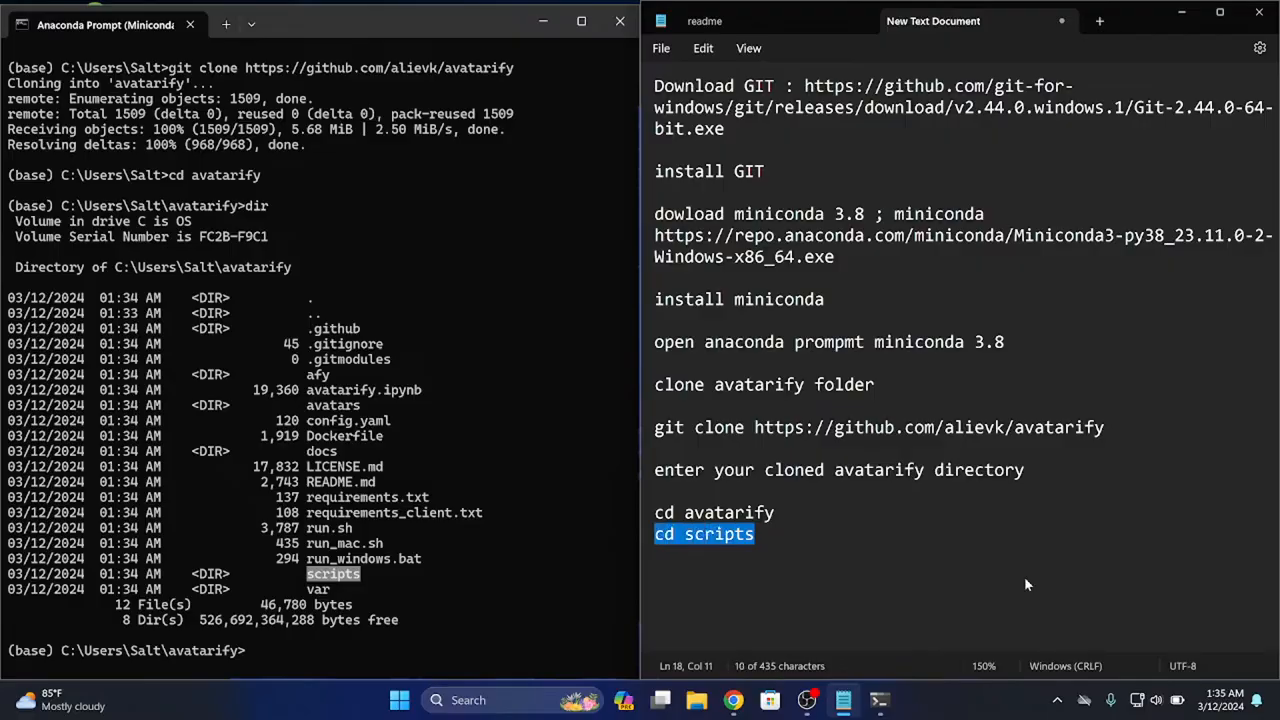
pyautogui.click(282, 405)
pyautogui.hotkey('ctrl', 'v')
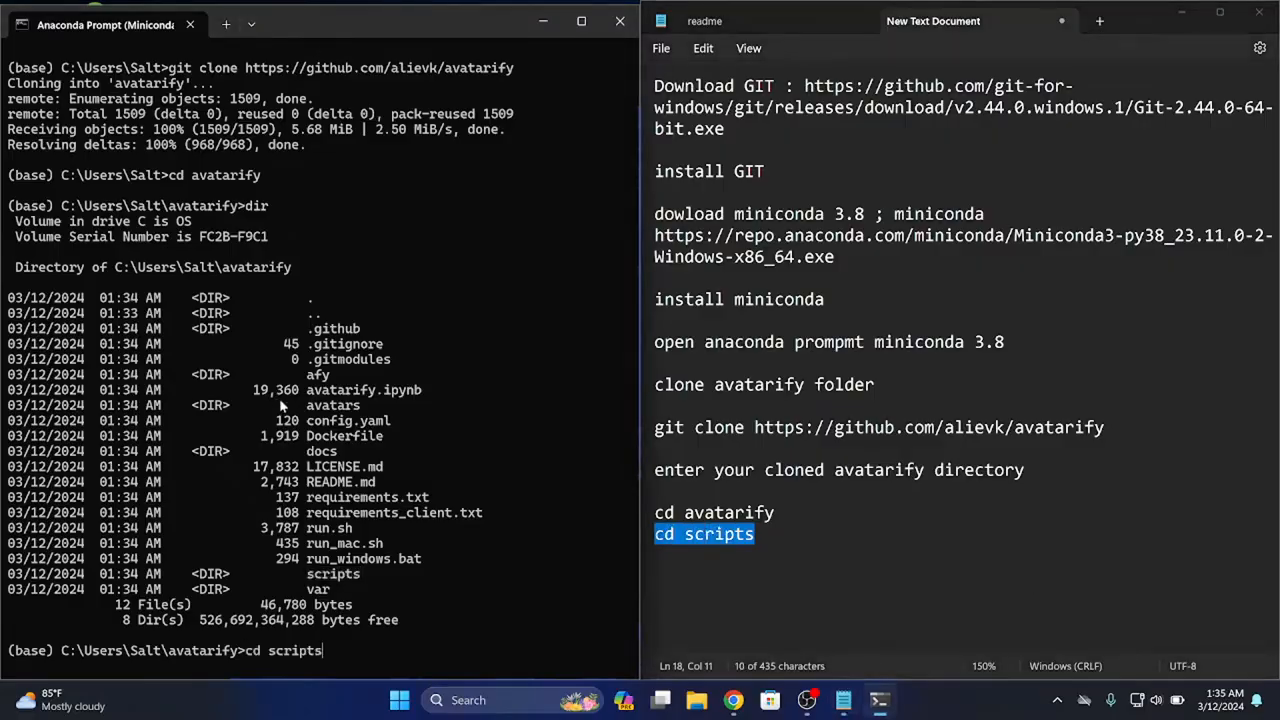
pyautogui.press('Return')
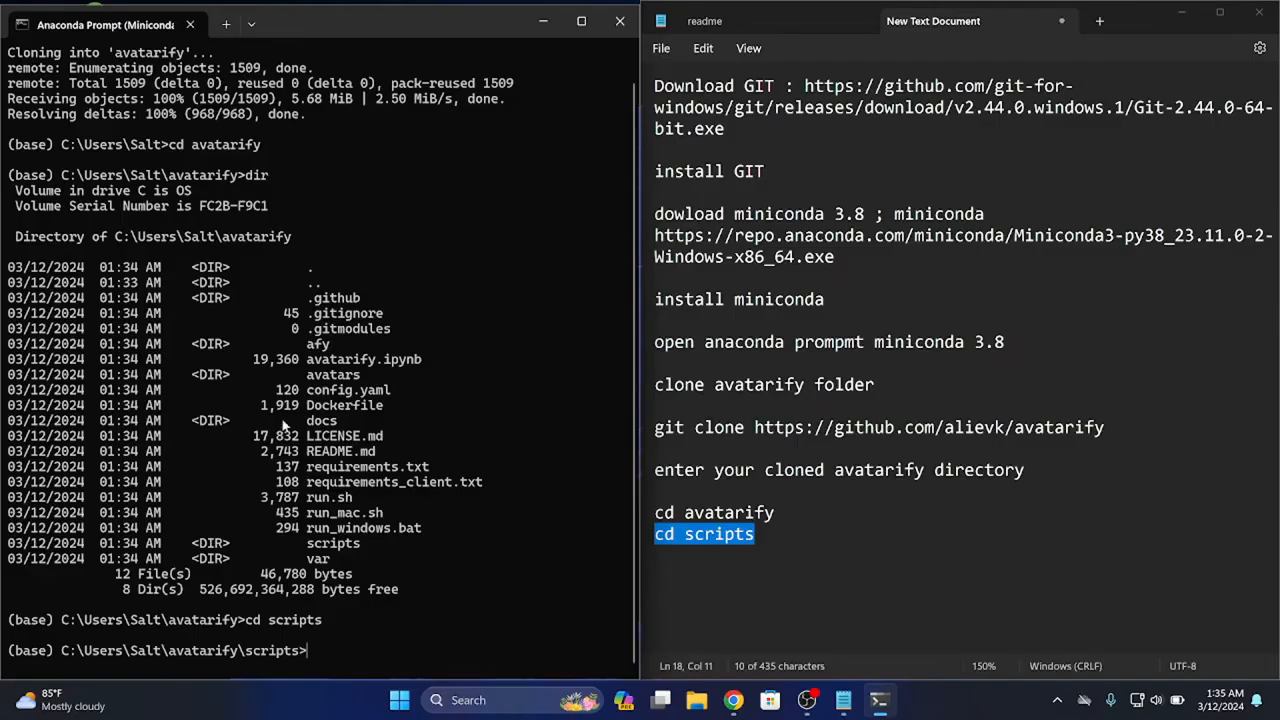
# List the scripts folder's contents with "dir" and copy the file name install_windows.bat from the listing
pyautogui.write('dir')
pyautogui.press('Return')
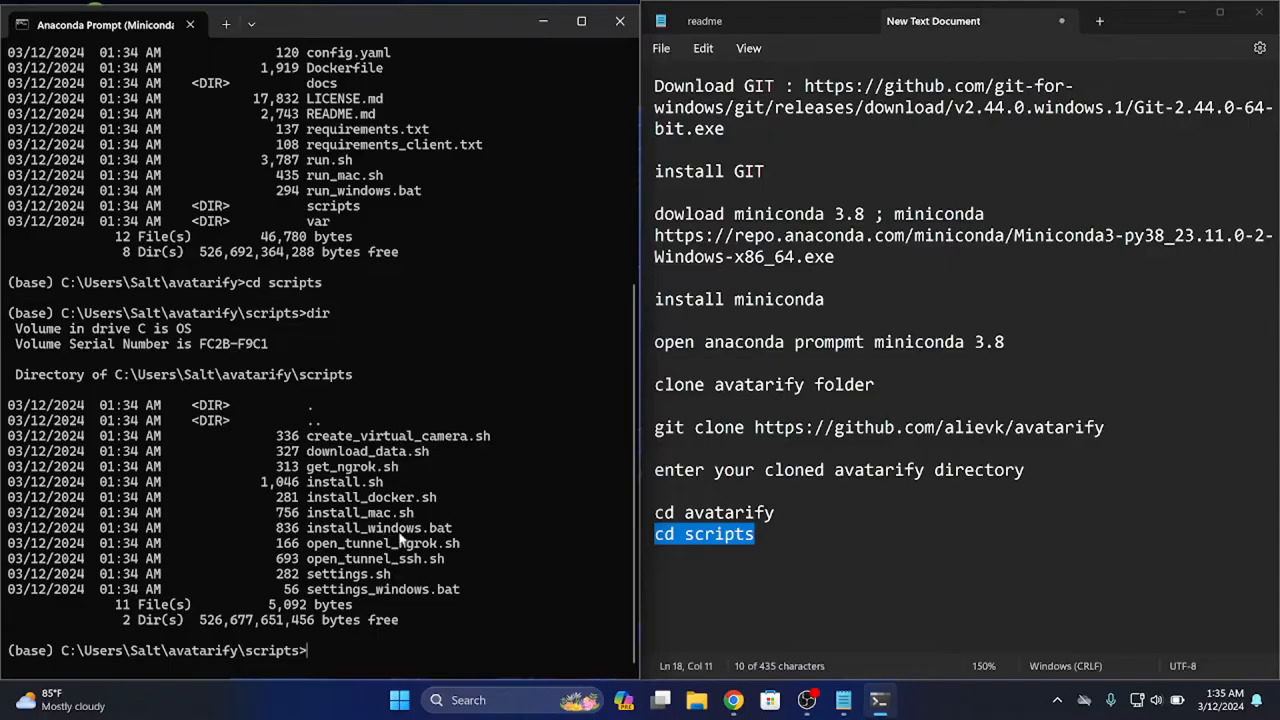
pyautogui.moveTo(453, 528); pyautogui.dragTo(308, 528)
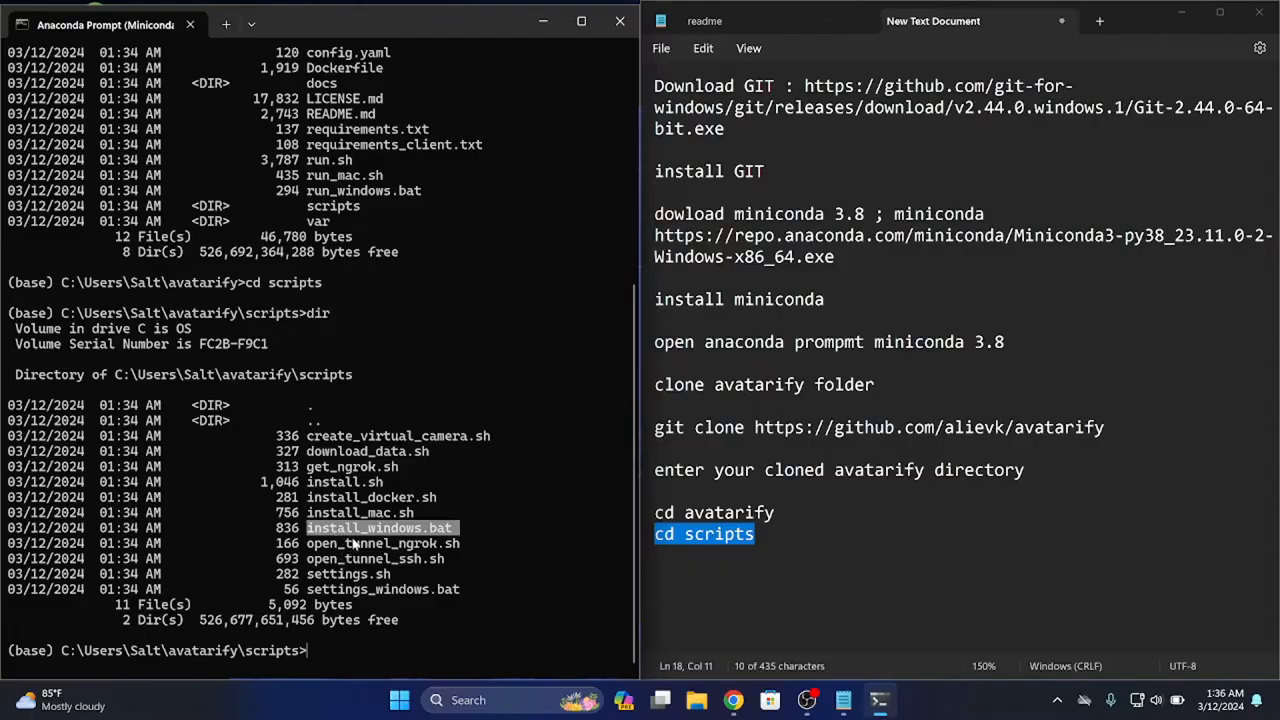
pyautogui.hotkey('ctrl', 'c')
# Add the line "type install_windows.bat" below "cd scripts" in the text document, using the copied file name
pyautogui.doubleClick(777, 541)
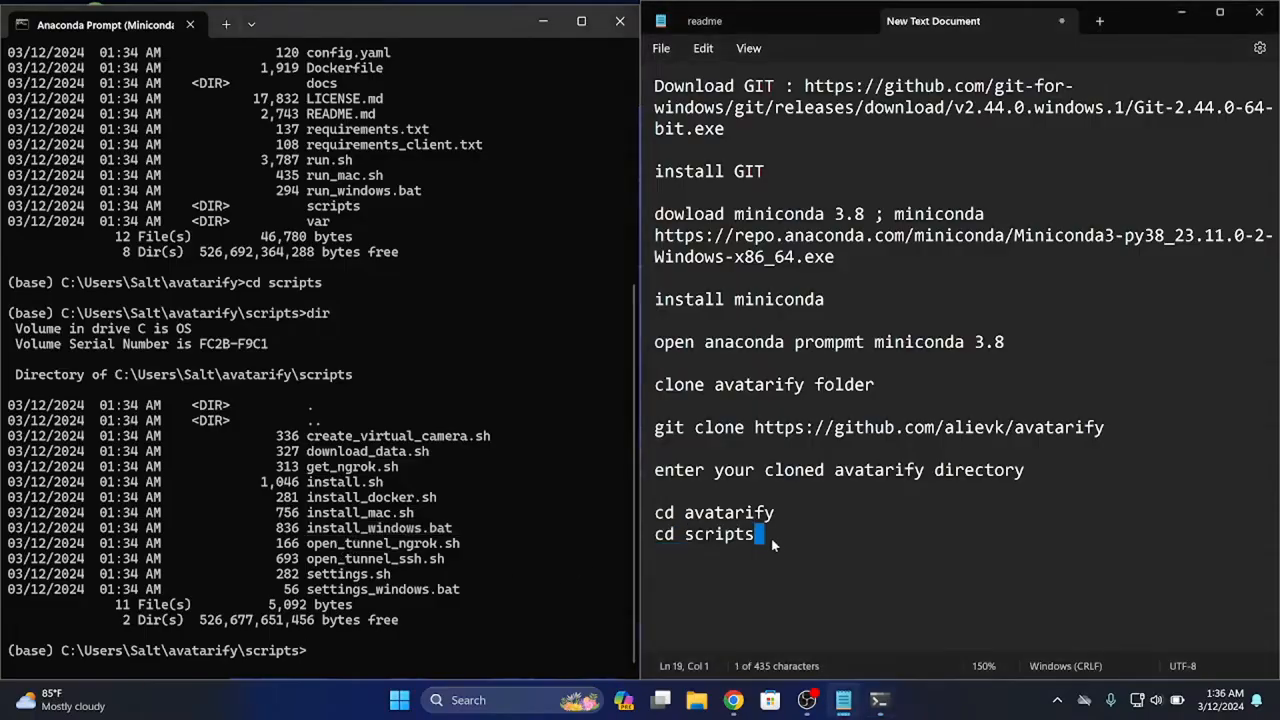
pyautogui.press('Return')
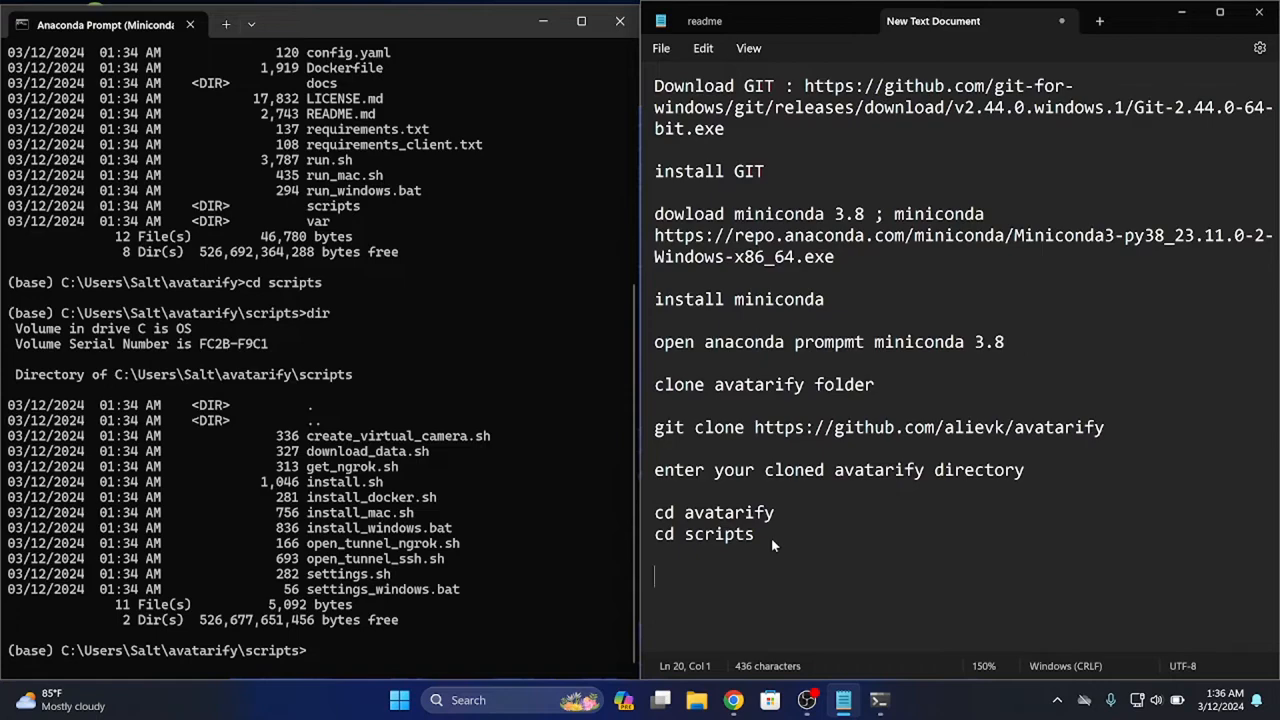
pyautogui.write('typr')
pyautogui.press('BackSpace')
pyautogui.write('e')
pyautogui.hotkey('ctrl', 'v')
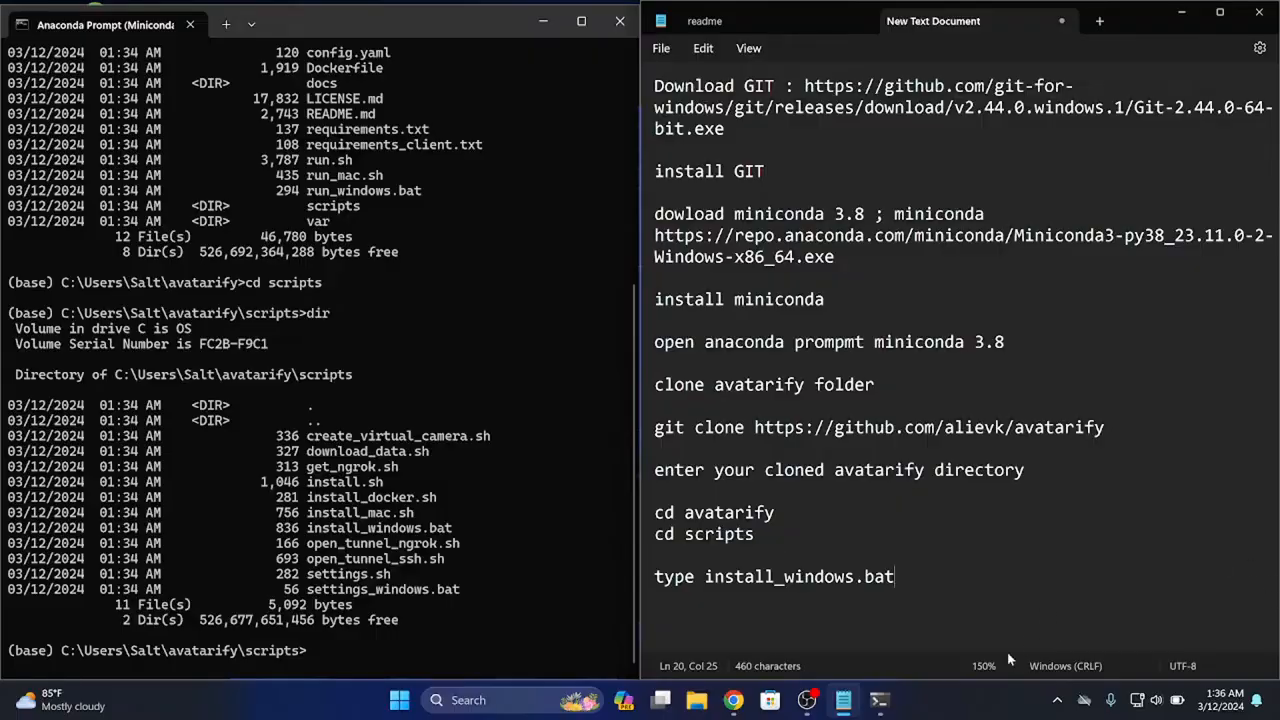
# Copy "type install_windows.bat" from the text document and run it in Anaconda Prompt
pyautogui.moveTo(896, 577); pyautogui.dragTo(656, 562)
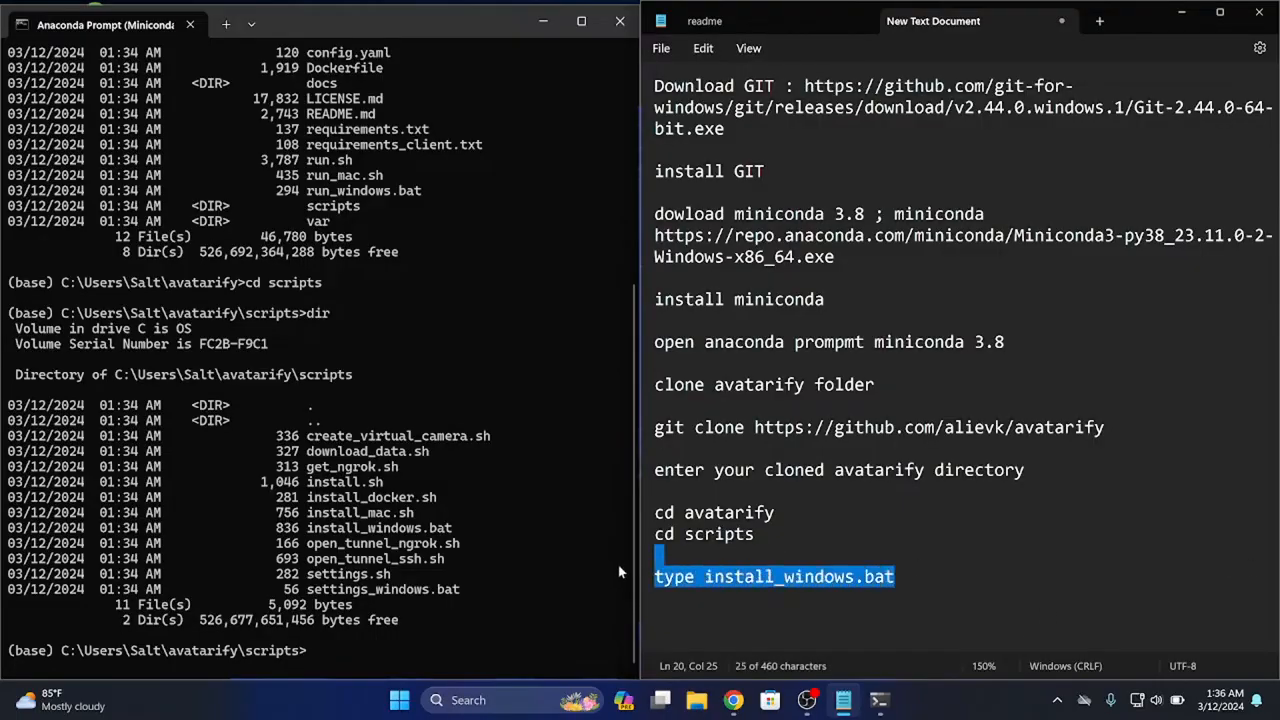
pyautogui.click(466, 560)
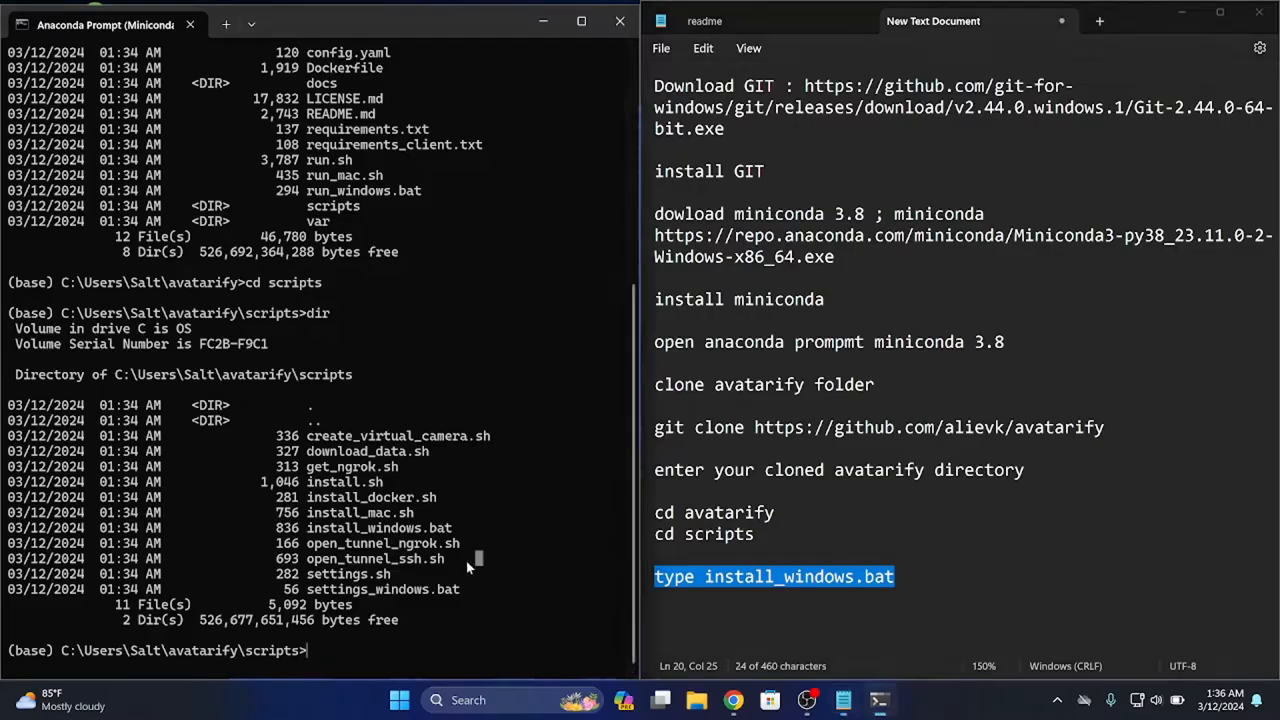
pyautogui.hotkey('ctrl', 'v')
pyautogui.press('Return')
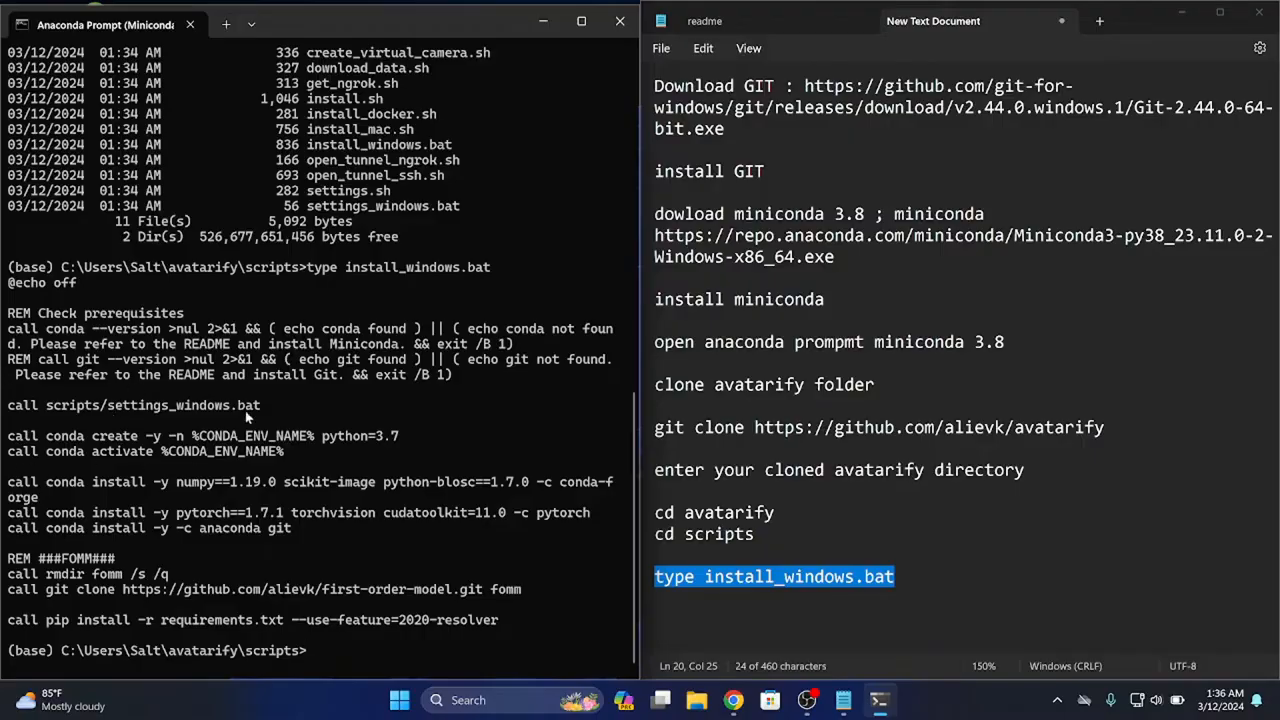
# Copy the batch commands from "call scripts/settings_windows.bat" through the pip install line and paste them under a new "scripts" heading in the text document
pyautogui.click(763, 535)
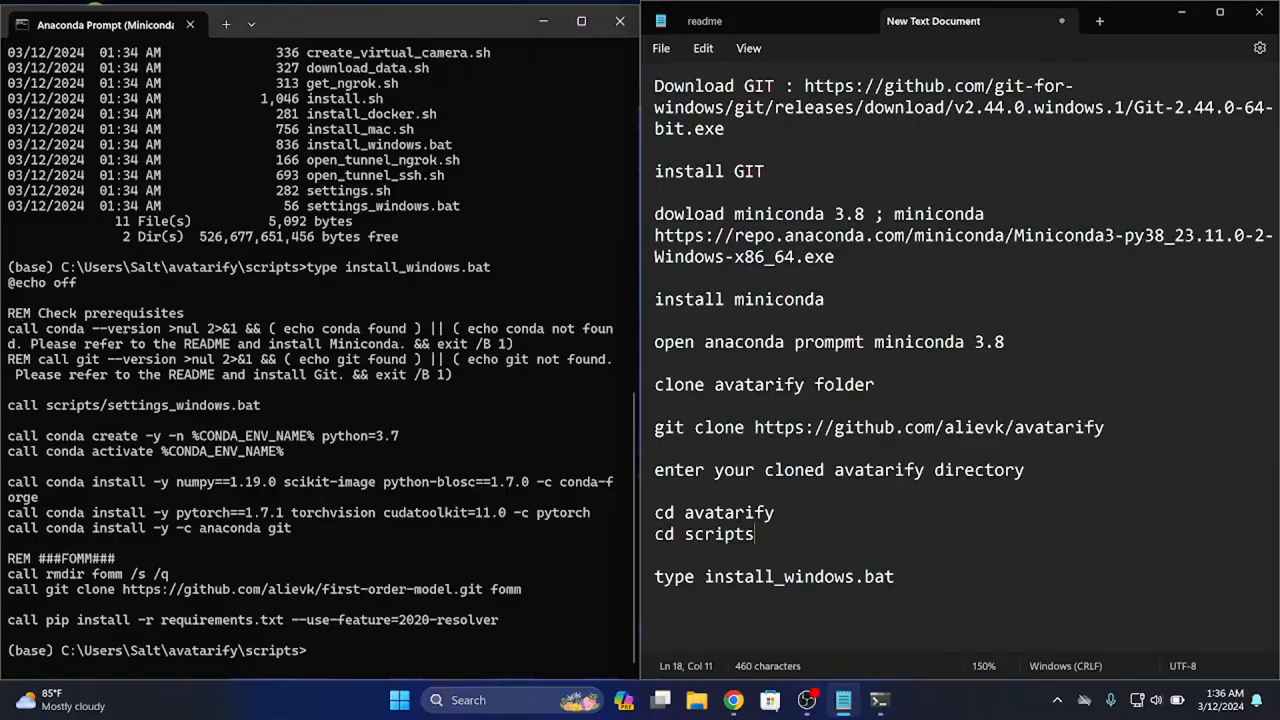
pyautogui.moveTo(513, 623)
pyautogui.mouseDown()
pyautogui.moveTo(545, 606)
pyautogui.moveTo(361, 573)
pyautogui.moveTo(200, 462)
pyautogui.moveTo(60, 407)
pyautogui.moveTo(6, 410)
pyautogui.mouseUp()
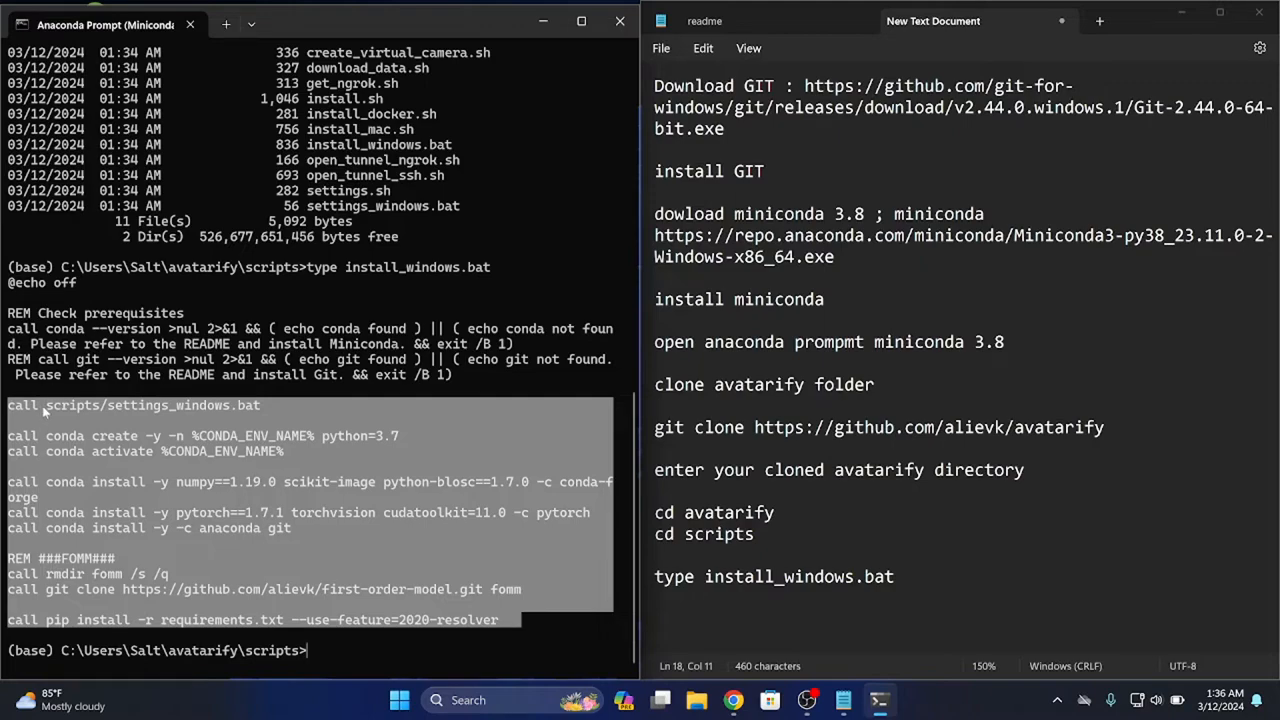
pyautogui.rightClick(42, 405)
pyautogui.click(920, 605)
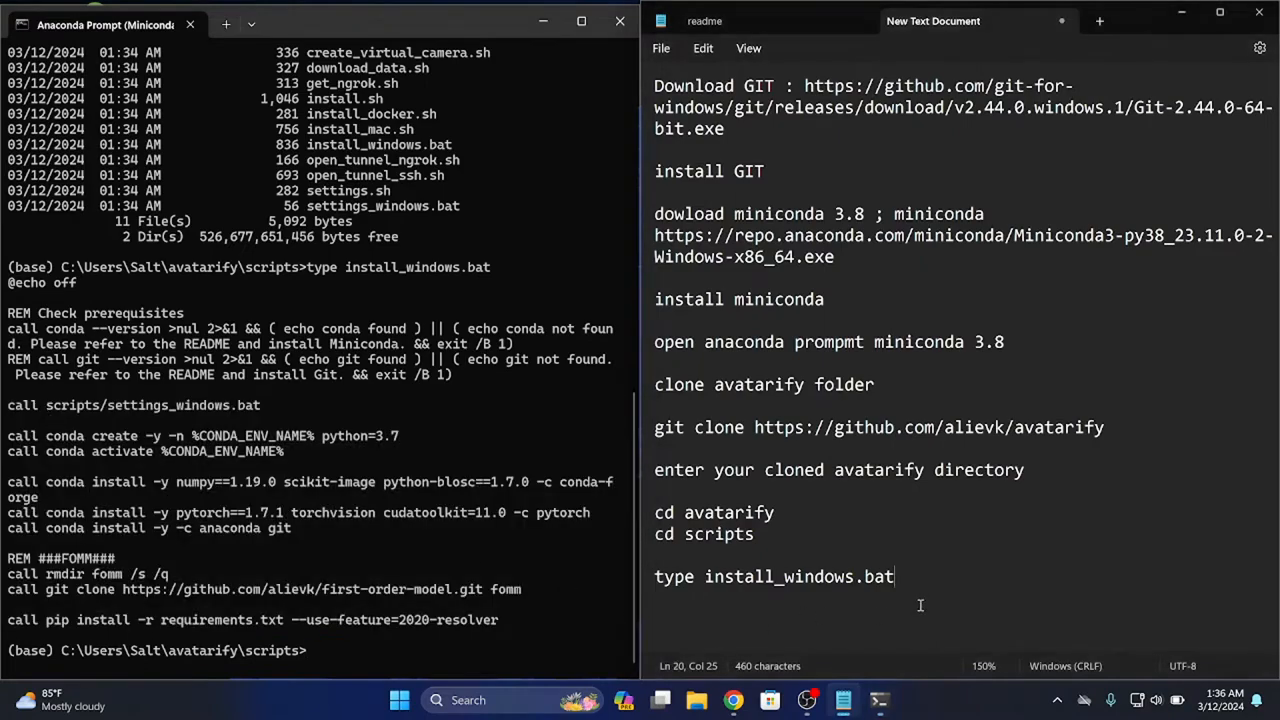
pyautogui.press('Return')
pyautogui.press('Return')
pyautogui.write('scripts')
pyautogui.press('Return')
pyautogui.press('Return')
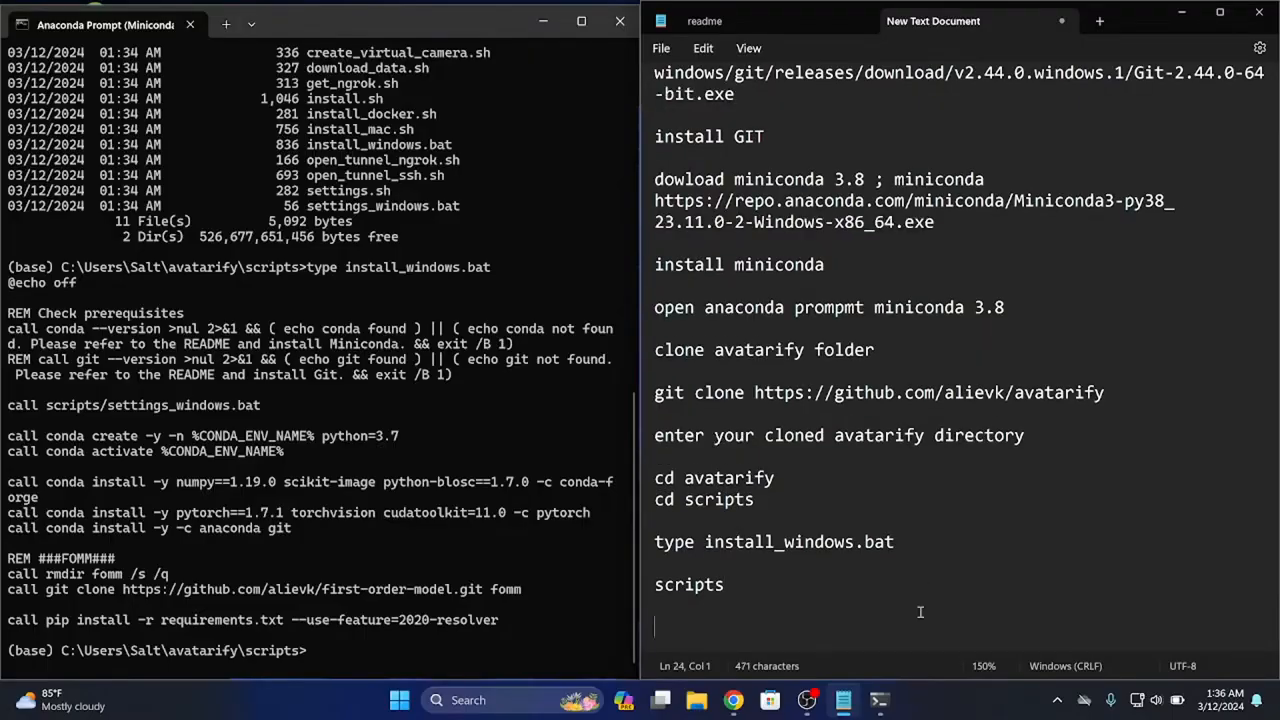
pyautogui.hotkey('ctrl', 'v')
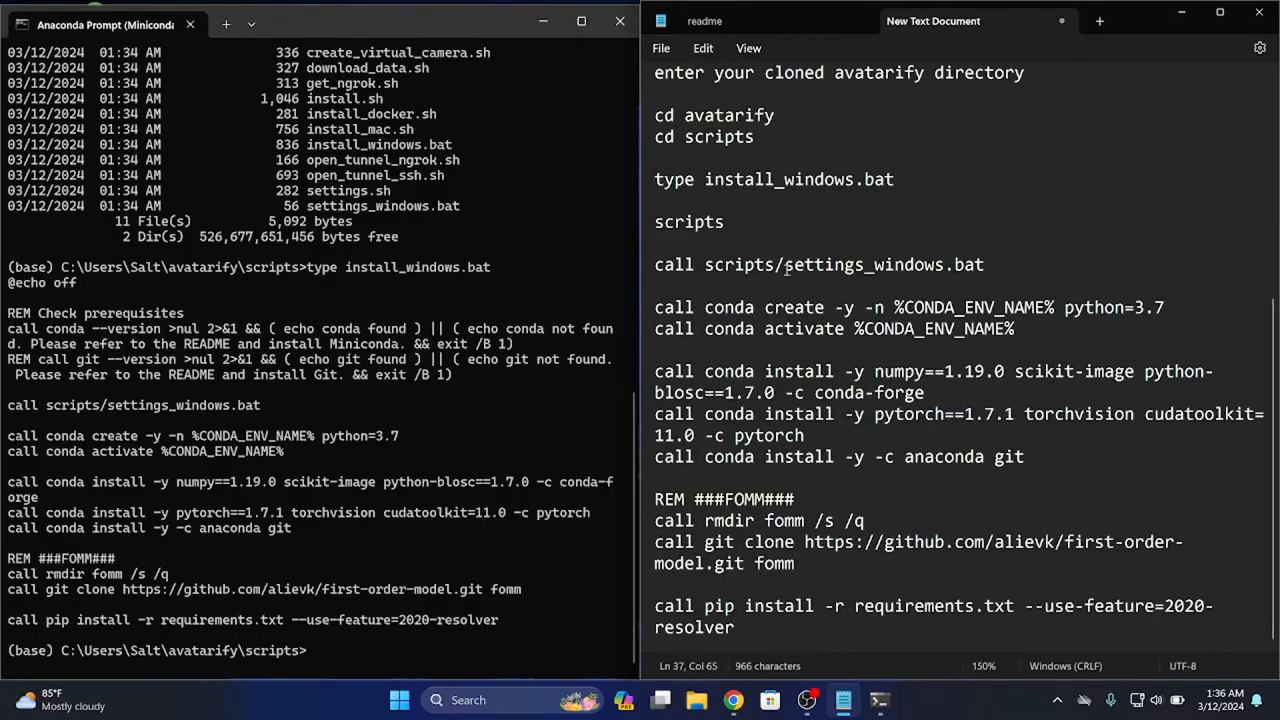
# Replace the forward slash with a backslash in the line "call scripts\settings_windows.bat" of the text document
pyautogui.click(785, 266)
pyautogui.press('BackSpace')
pyautogui.write('\\')
pyautogui.doubleClick(778, 265)
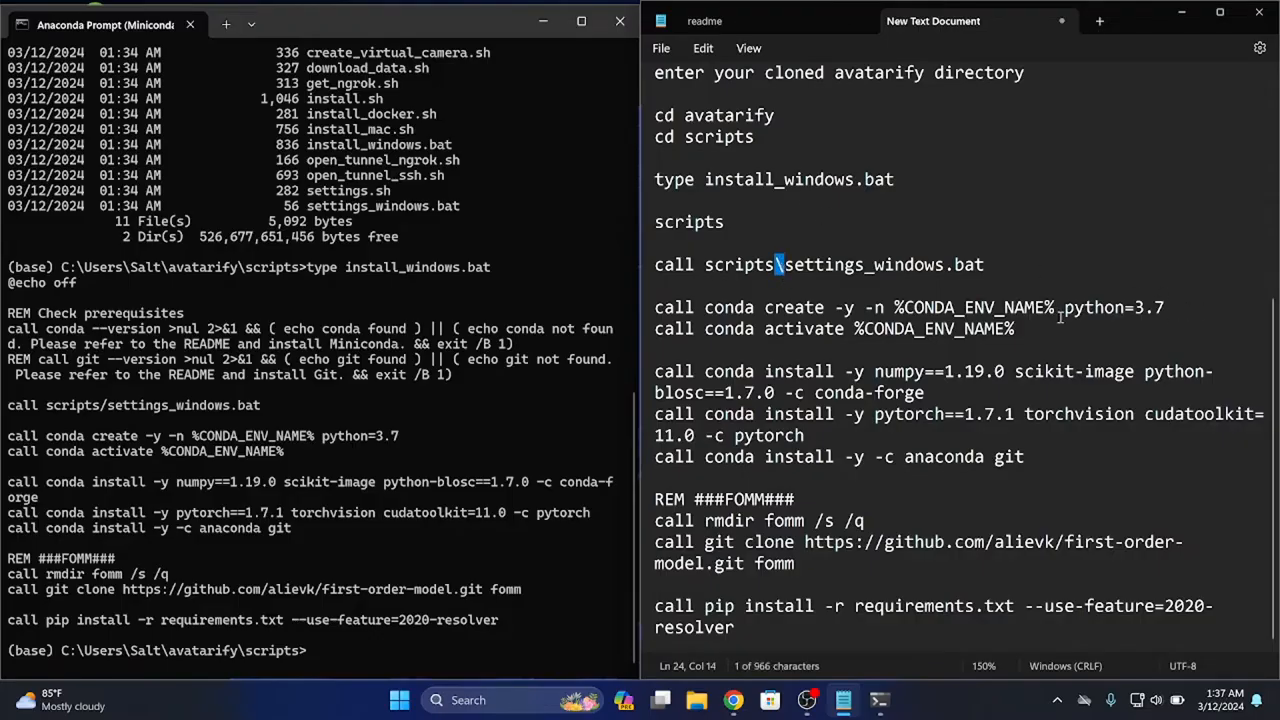
# Set the Python version in the conda create line to 3.8 and add a blank line after it
pyautogui.click(1173, 310)
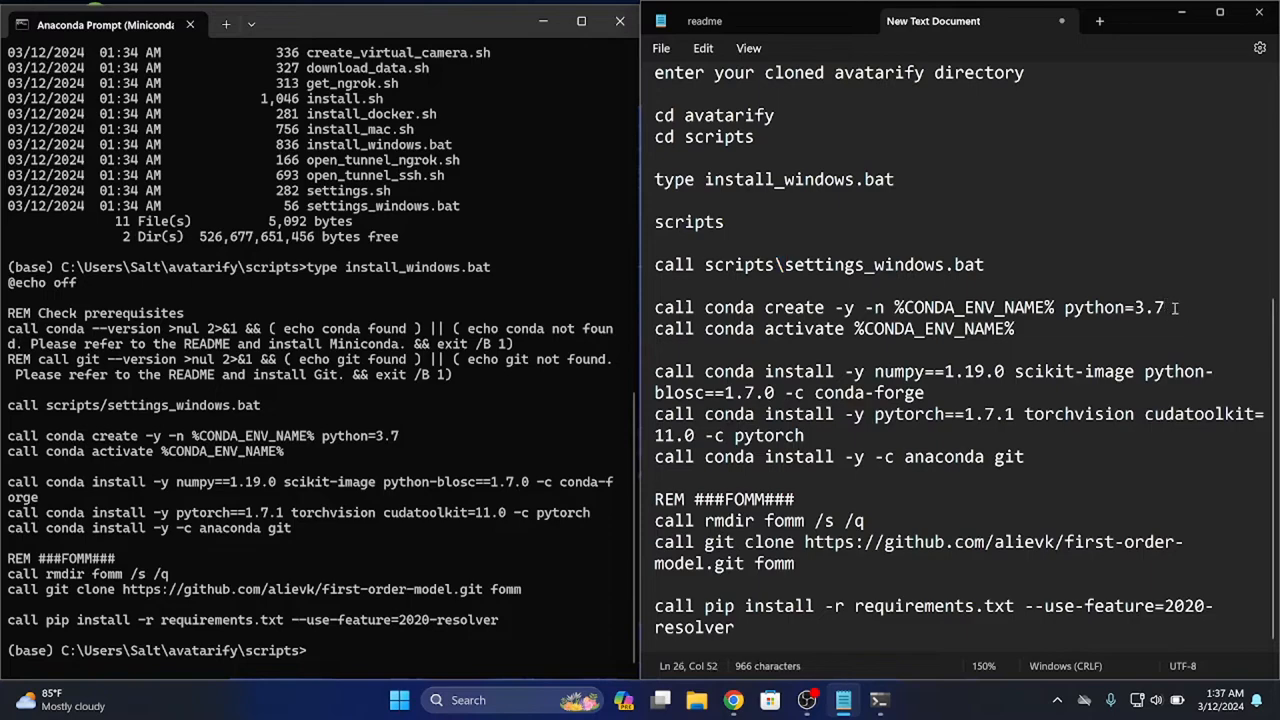
pyautogui.write('8')
pyautogui.press('Return')
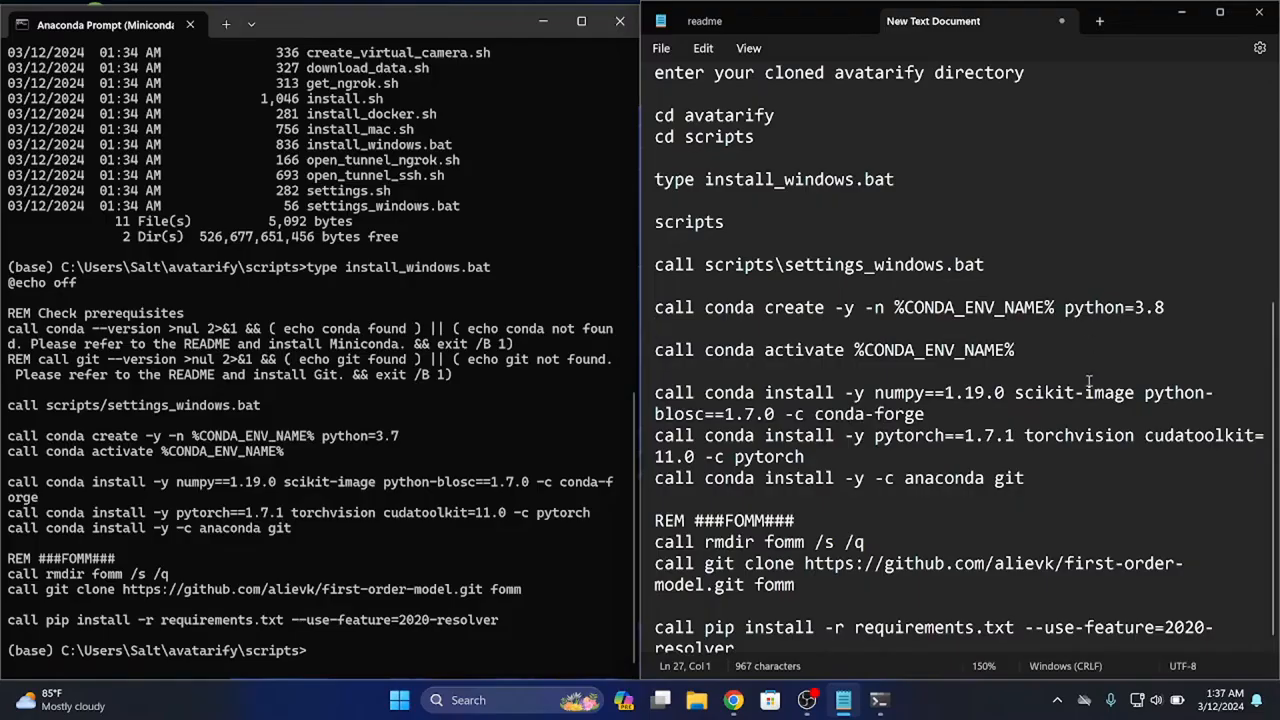
# Insert a blank line after the numpy install command and another after the pytorch install command in the text document
pyautogui.click(939, 415)
pyautogui.press('Return')
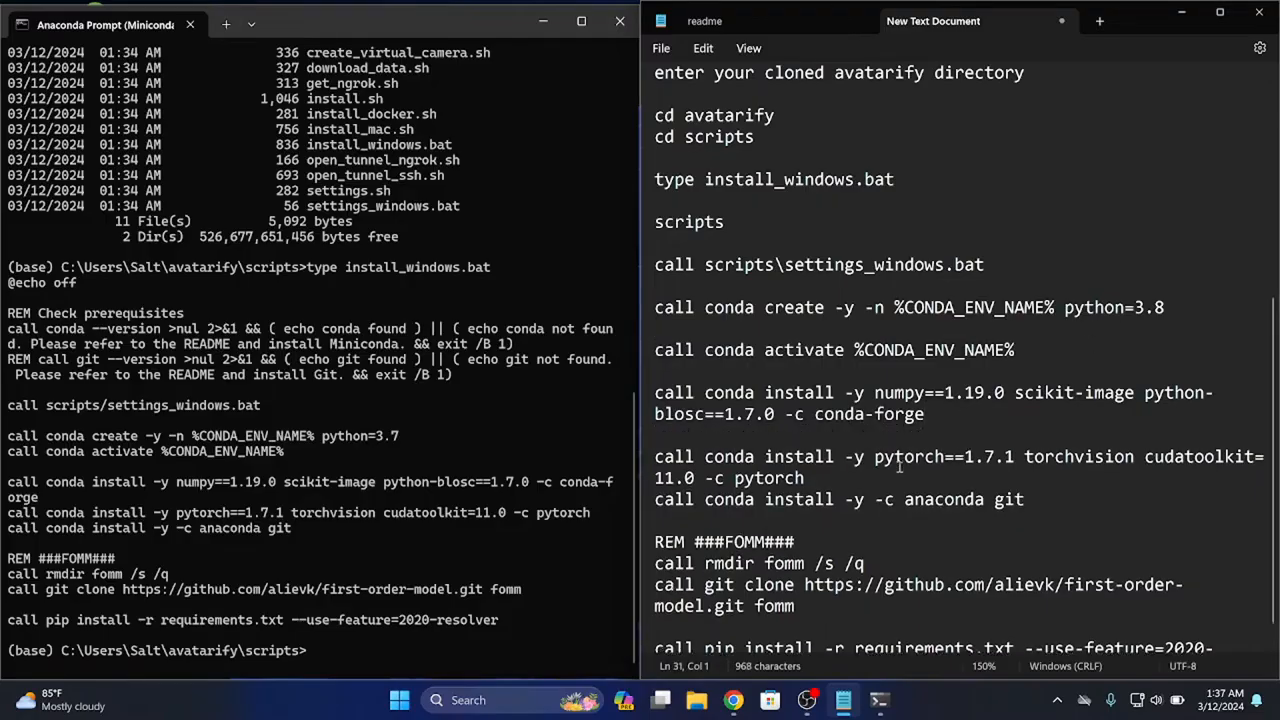
pyautogui.press('Down')
pyautogui.press('End')
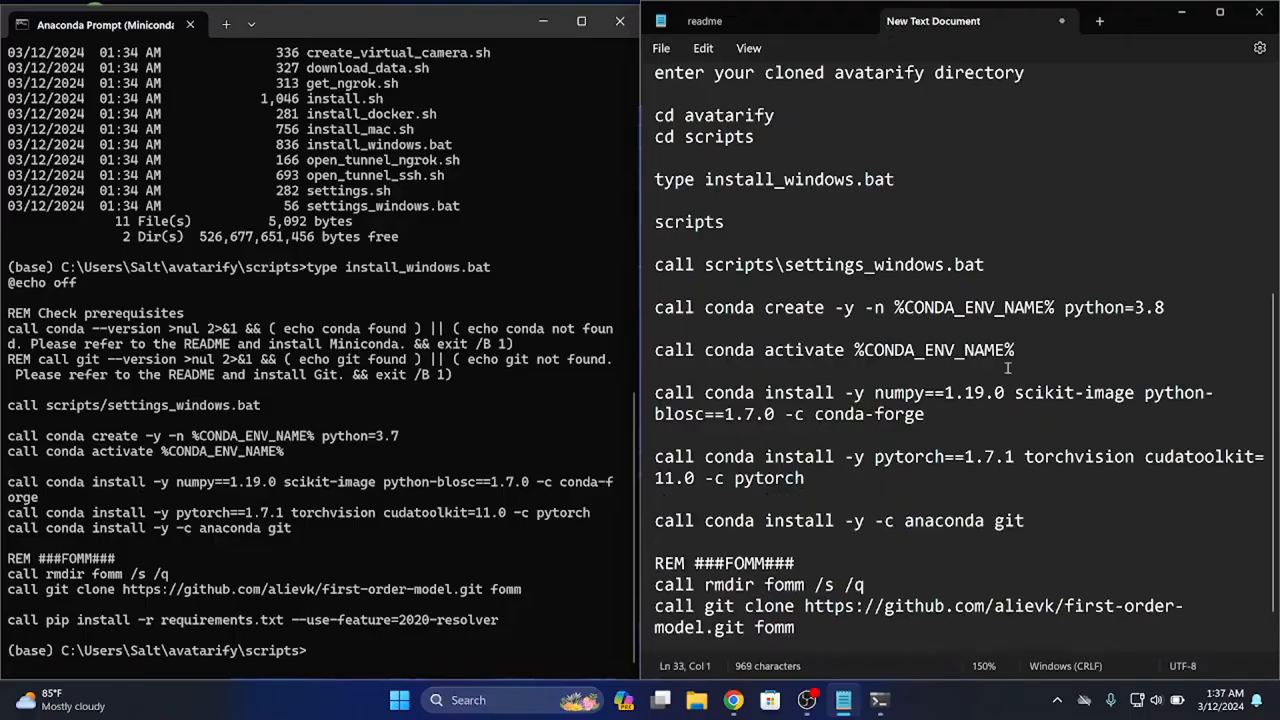
pyautogui.press('Return')
pyautogui.scroll(-1, 965, 412)
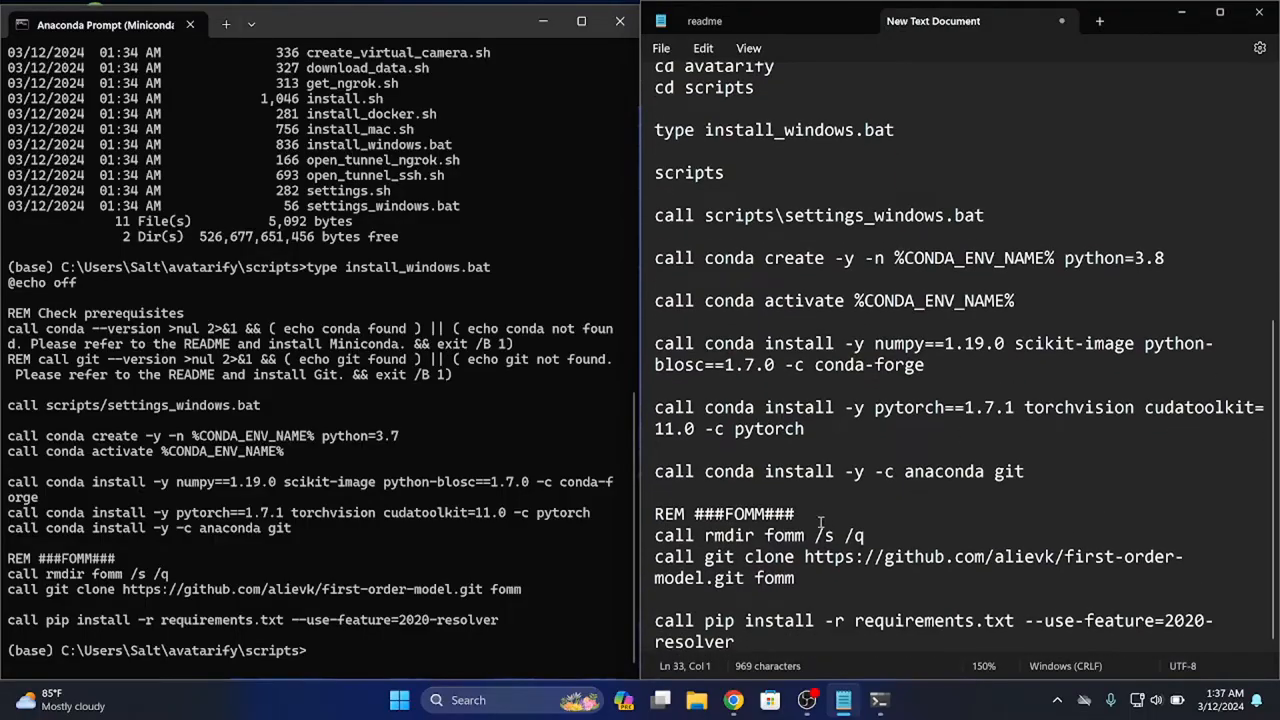
# Delete the "REM ###FOMM###" text from the text document and insert a blank line after the "call rmdir fomm /s /q" command
pyautogui.press('Down')
pyautogui.press('Down')
pyautogui.press('Down')
pyautogui.hotkey('shift', 'End')
pyautogui.press('Delete')
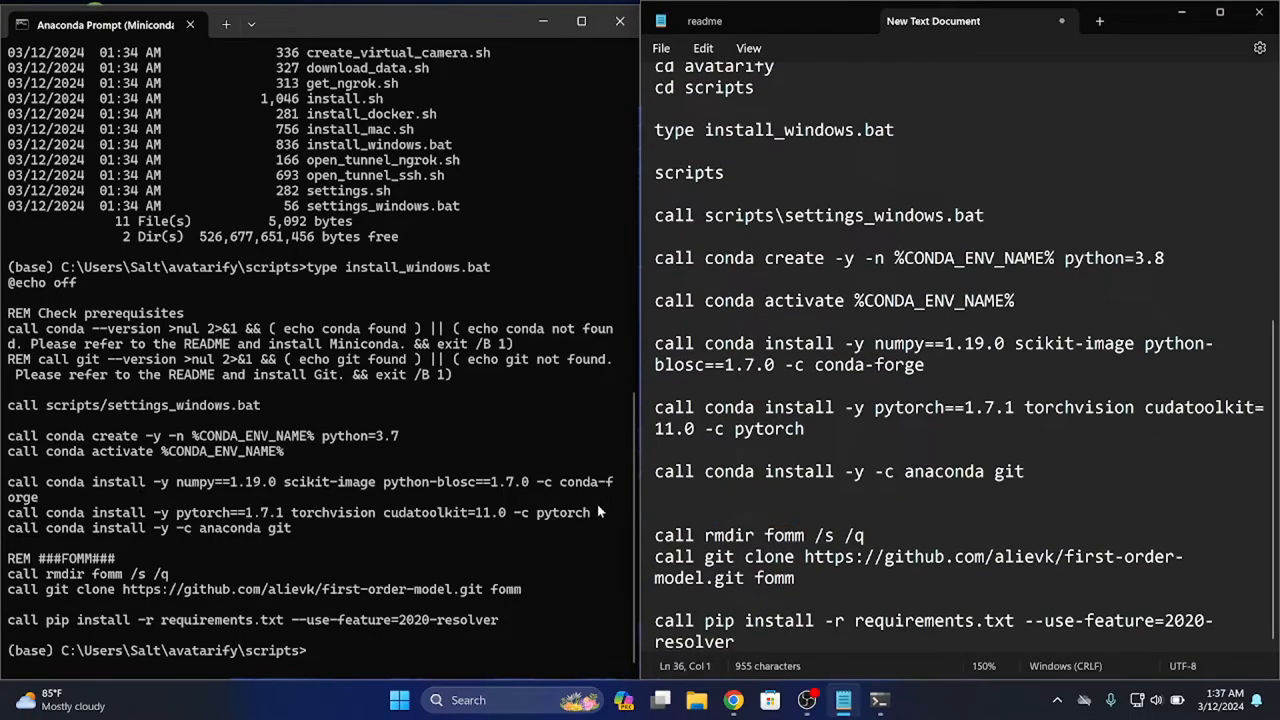
pyautogui.click(885, 552)
pyautogui.press('Return')
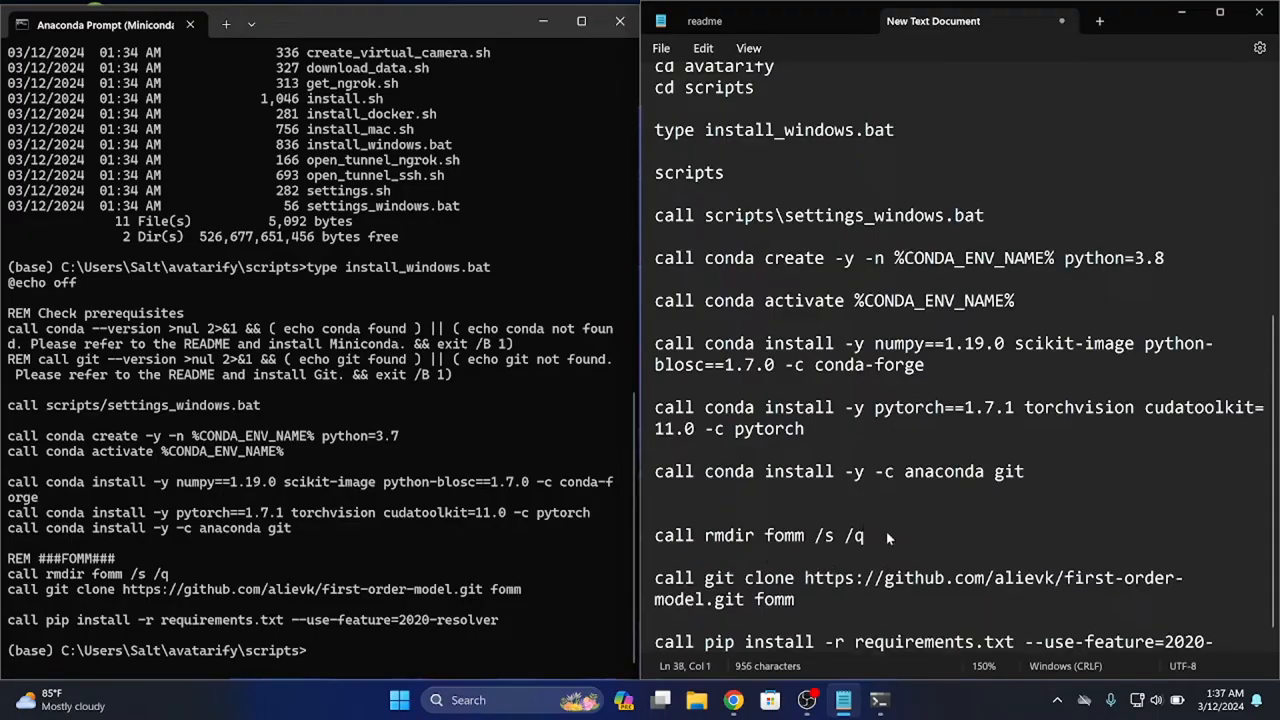
# Remove the "--use-feature=2020-resolver" option from the pip install line and save the text document
pyautogui.scroll(-1, 1035, 574)
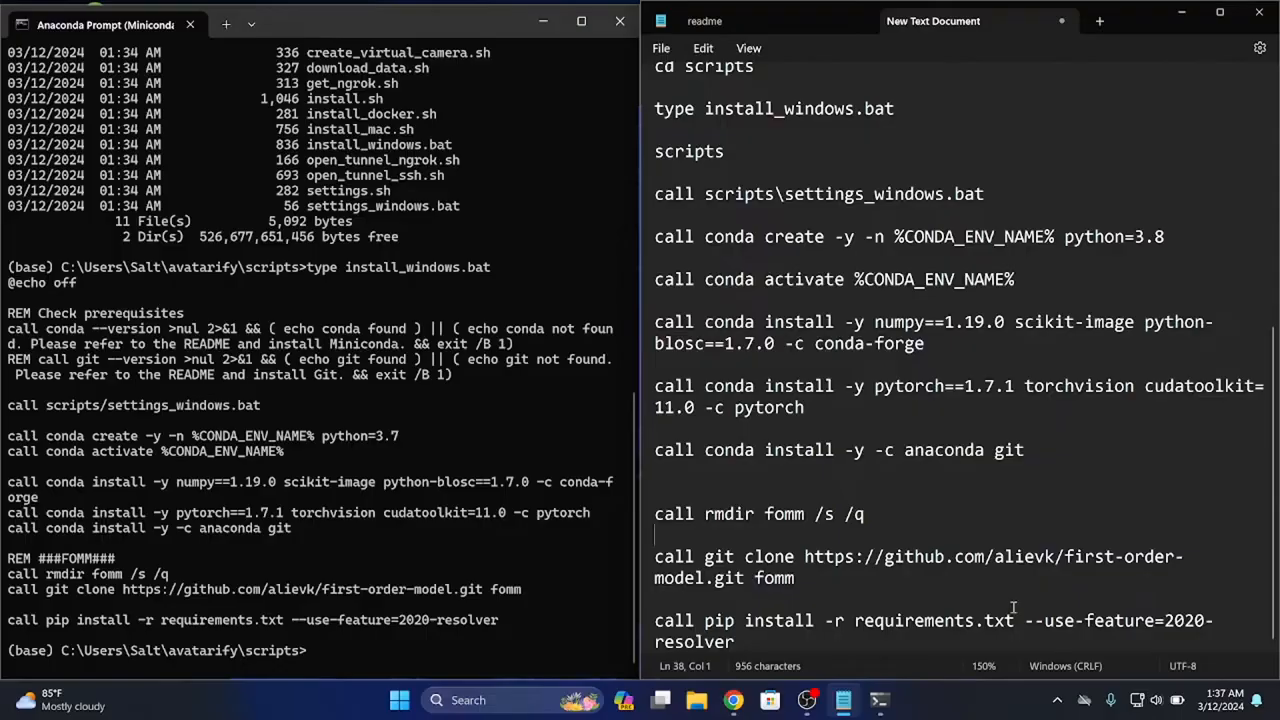
pyautogui.tripleClick(1013, 612)
pyautogui.click(1019, 636)
pyautogui.moveTo(1017, 620); pyautogui.dragTo(1019, 638)
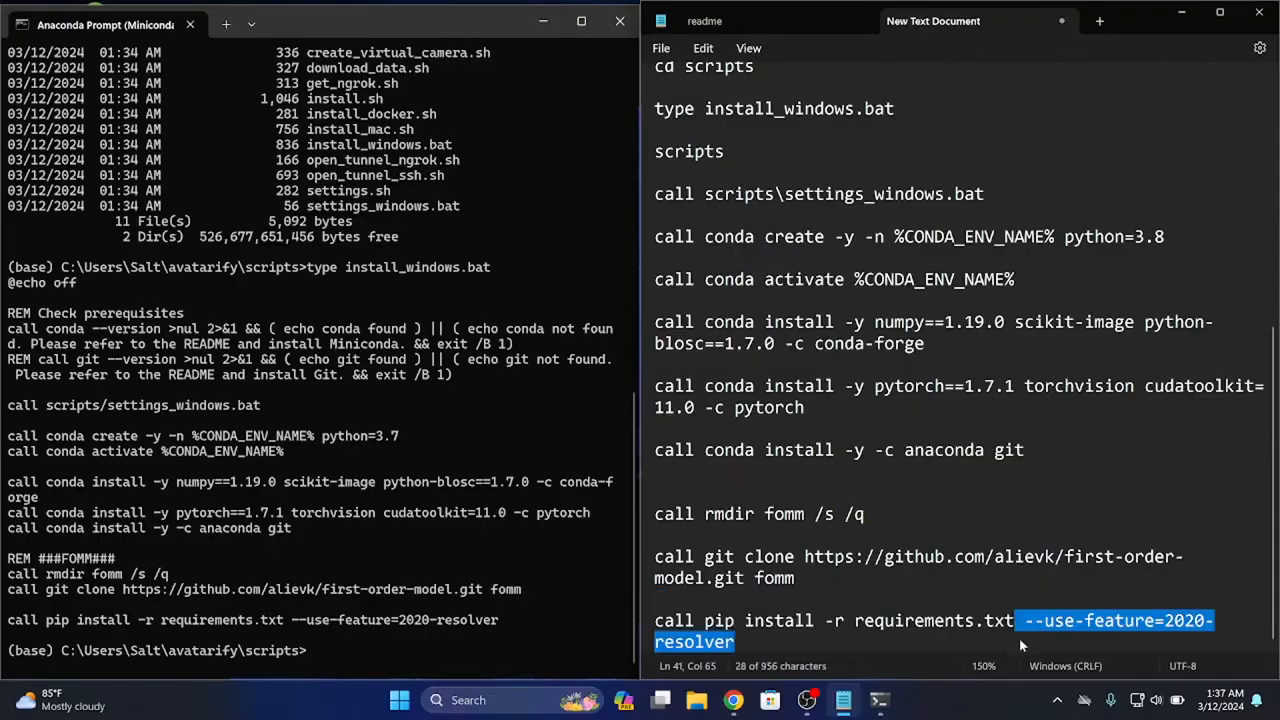
pyautogui.press('BackSpace')
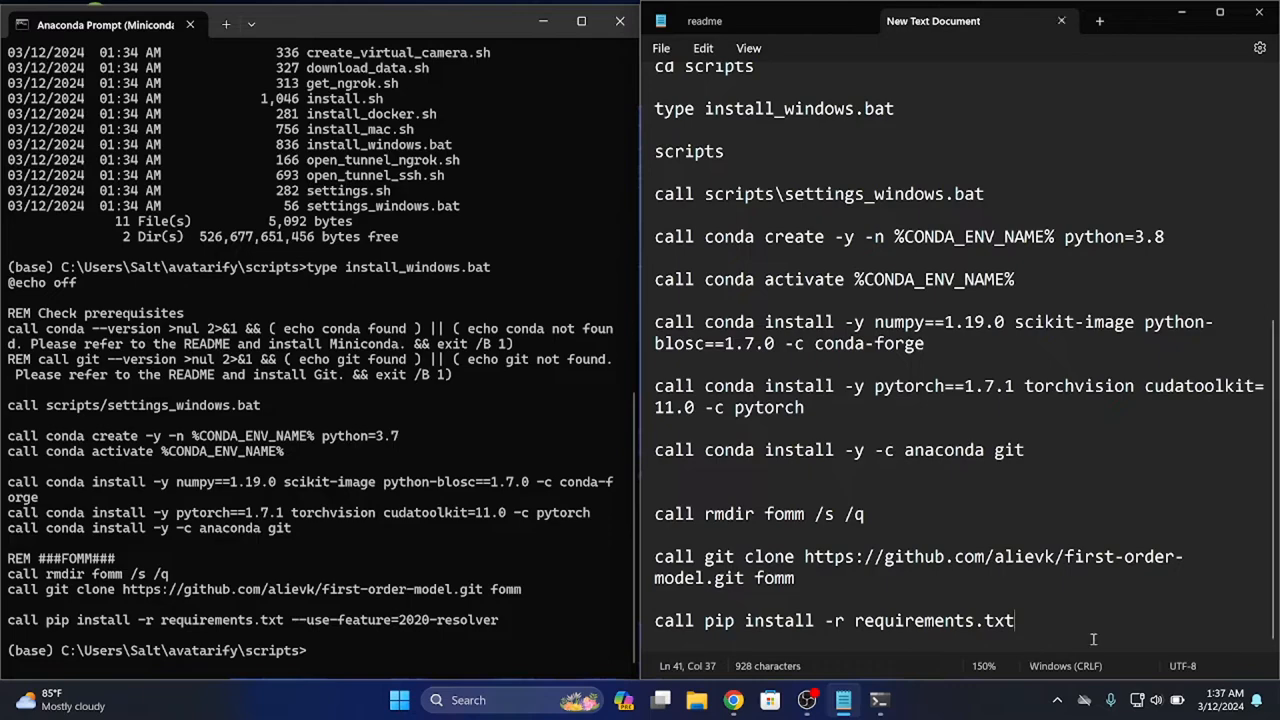
# Review the documented installation steps from the Miniconda download through the final pip install command
pyautogui.scroll(3, 950, 537)
pyautogui.scroll(5, 950, 537)
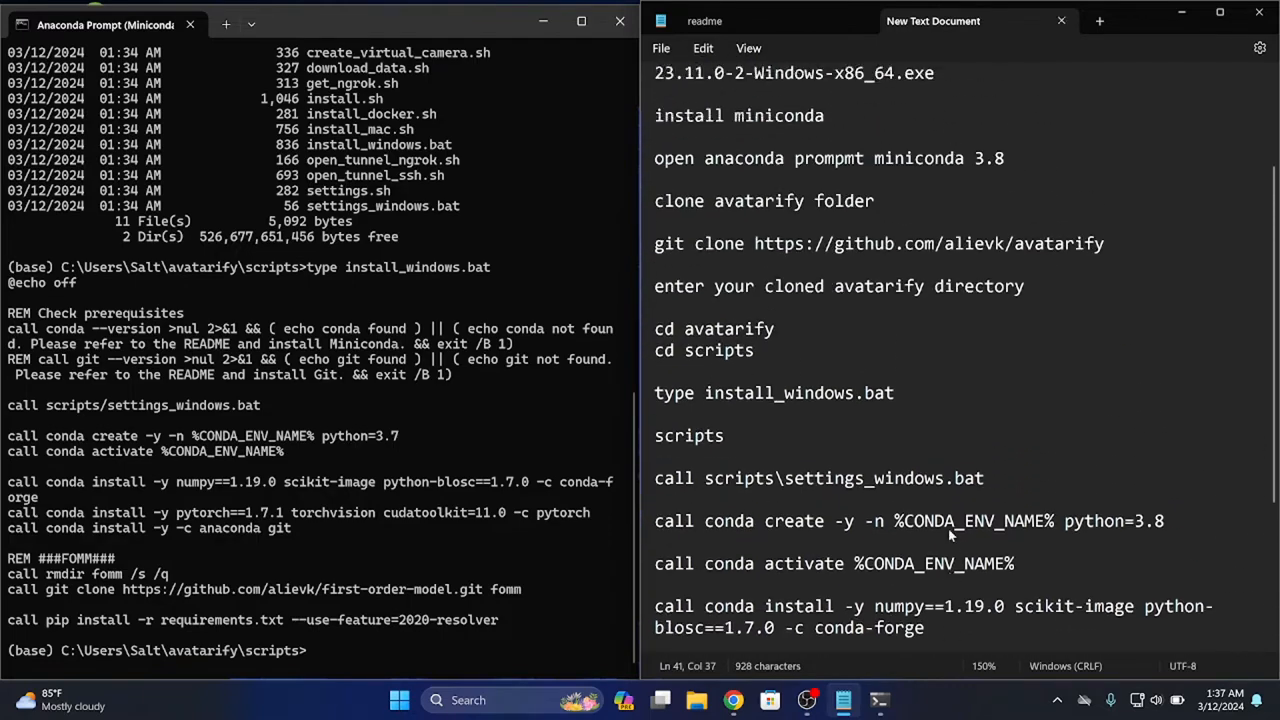
pyautogui.scroll(-8, 950, 537)
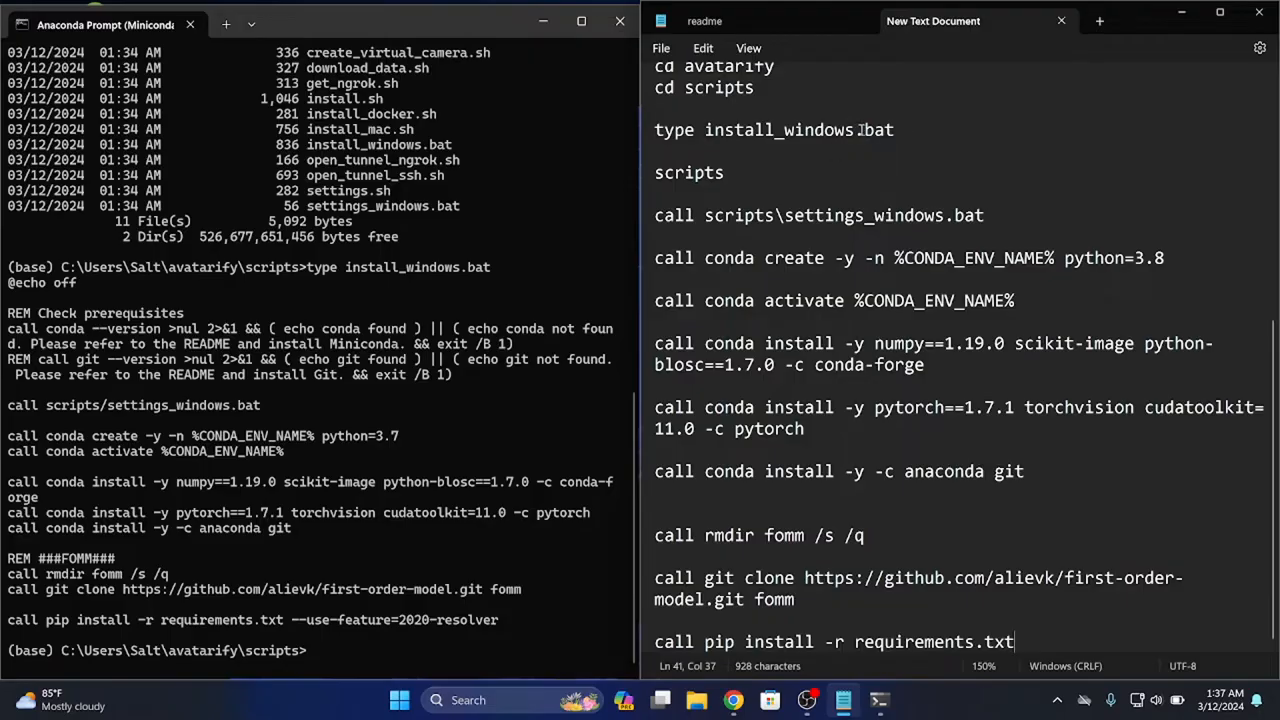
pyautogui.scroll(2, 862, 130)
pyautogui.doubleClick(849, 178)
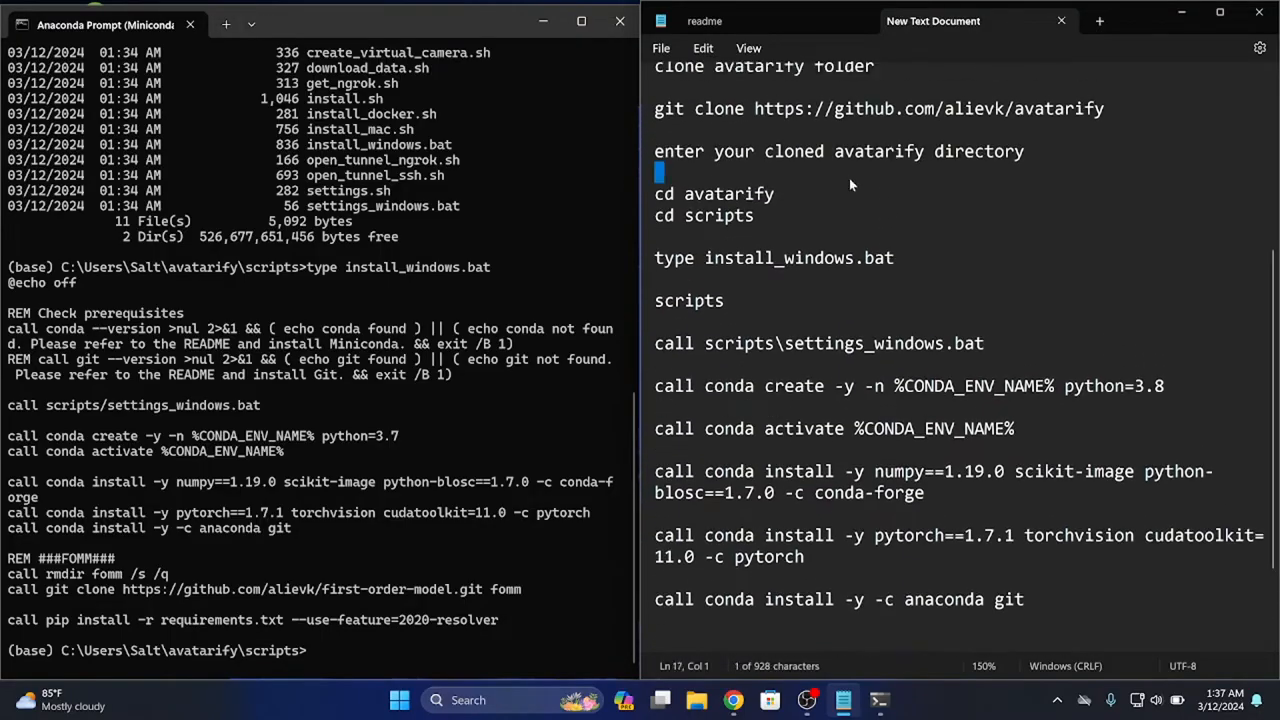
pyautogui.click(857, 177)
pyautogui.scroll(4, 855, 150)
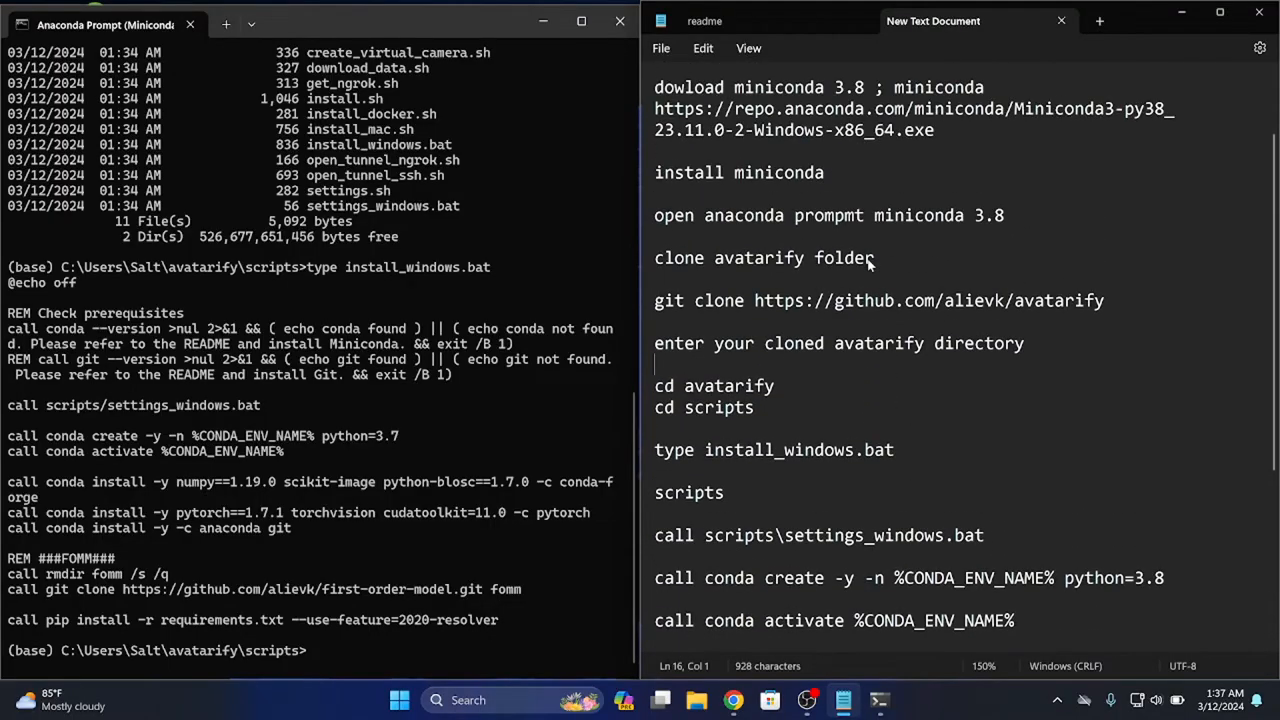
pyautogui.scroll(-7, 862, 200)
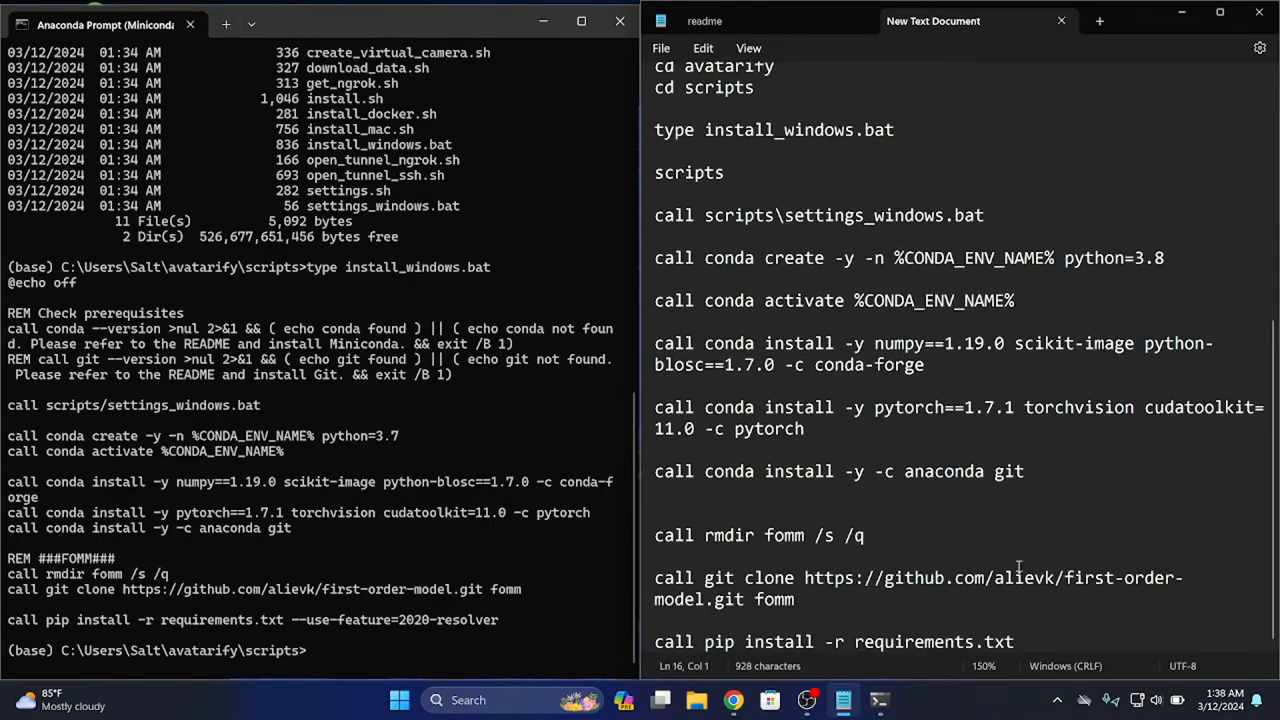
pyautogui.click(856, 167)
pyautogui.click(846, 96)
pyautogui.scroll(4, 866, 105)
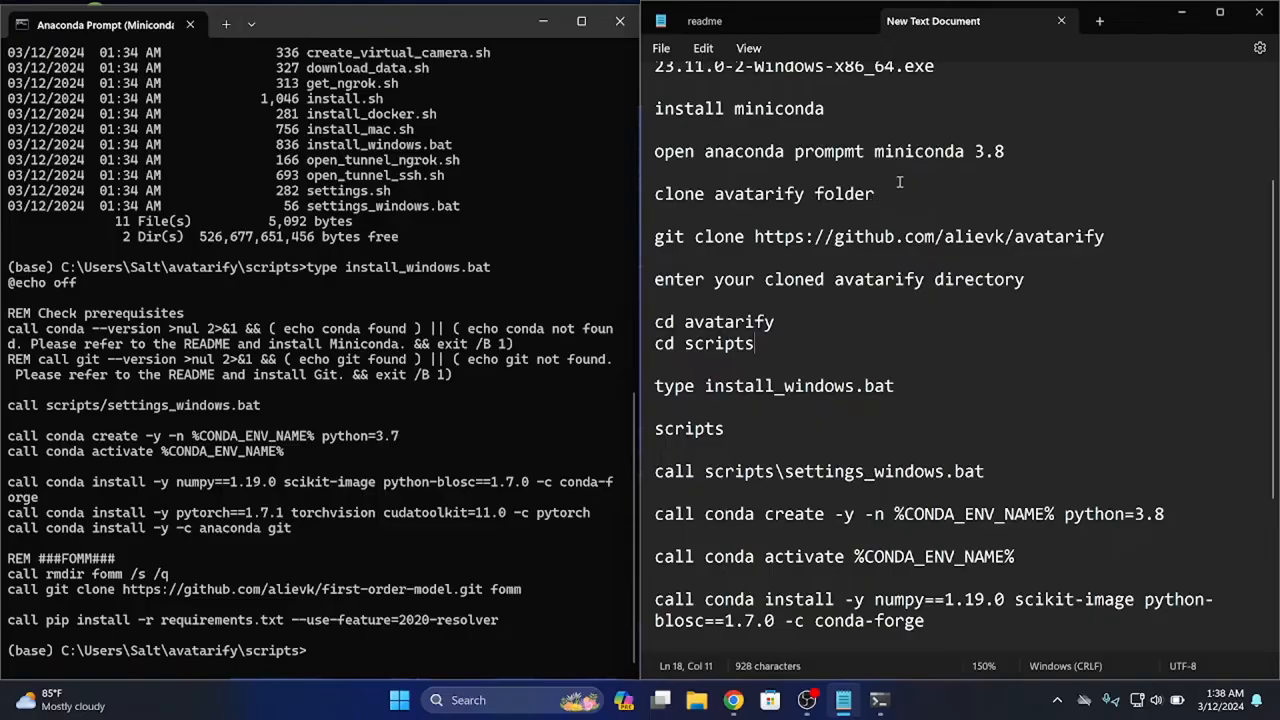
pyautogui.click(920, 131)
pyautogui.click(413, 387)
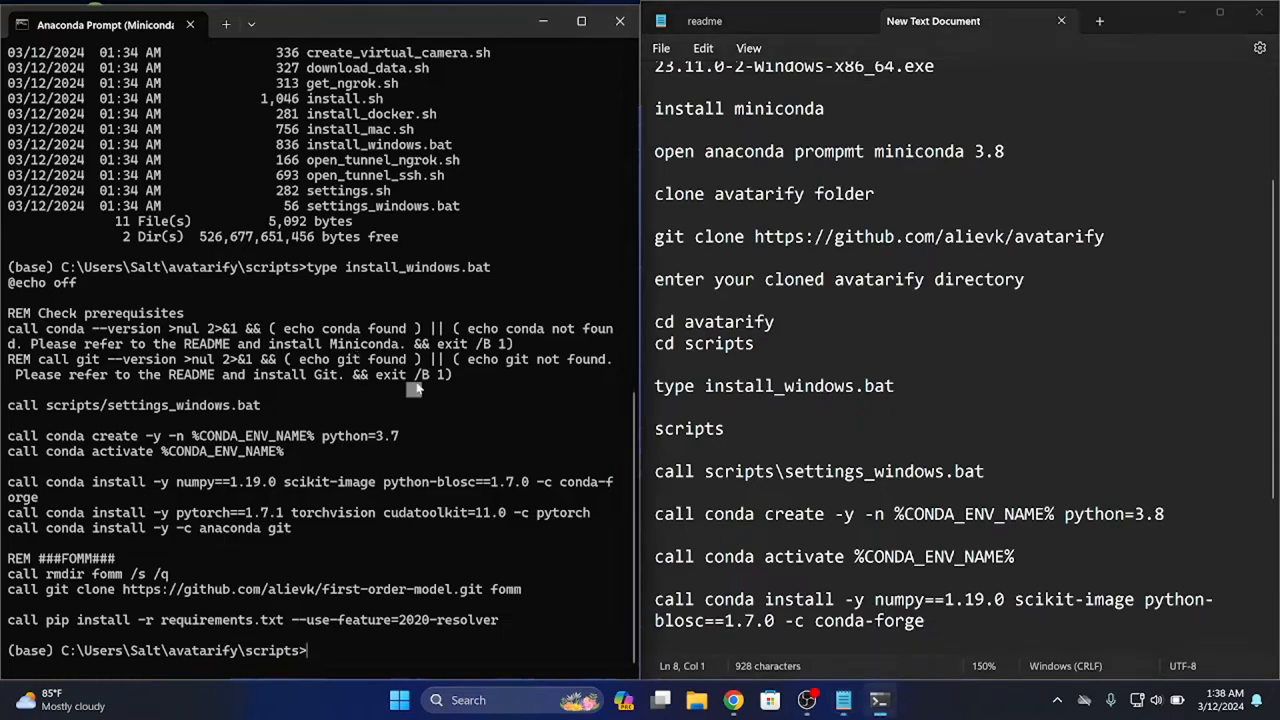
pyautogui.scroll(-4, 774, 615)
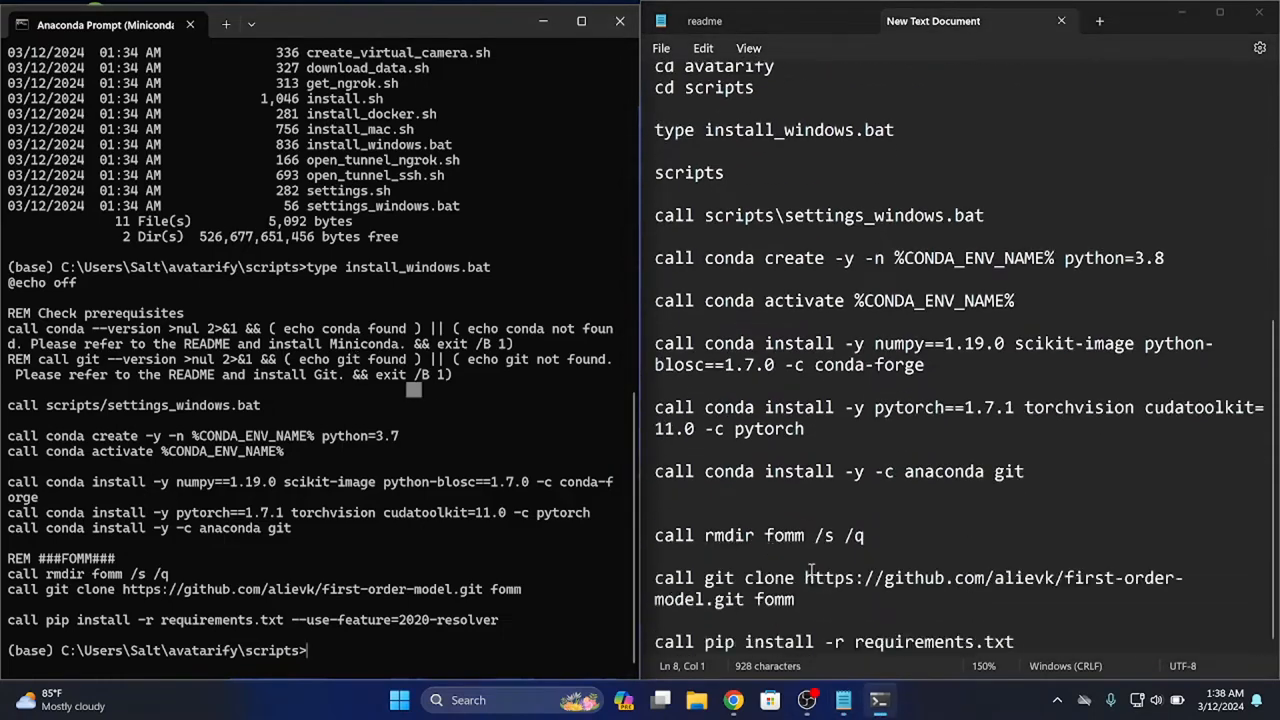
# Add two new lines after "call pip install -r requirements.txt" at the end of the text document
pyautogui.click(1059, 646)
pyautogui.press('Return')
pyautogui.press('Return')
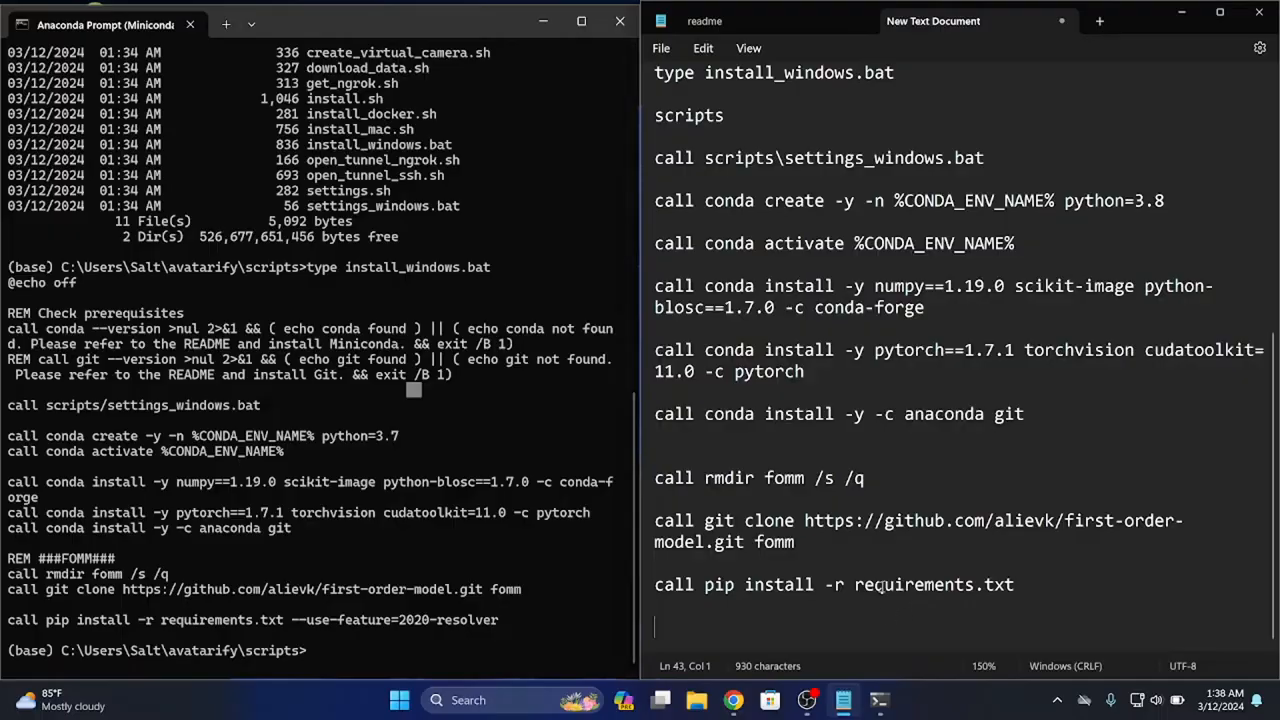
pyautogui.scroll(1, 755, 579)
pyautogui.scroll(-1, 755, 579)
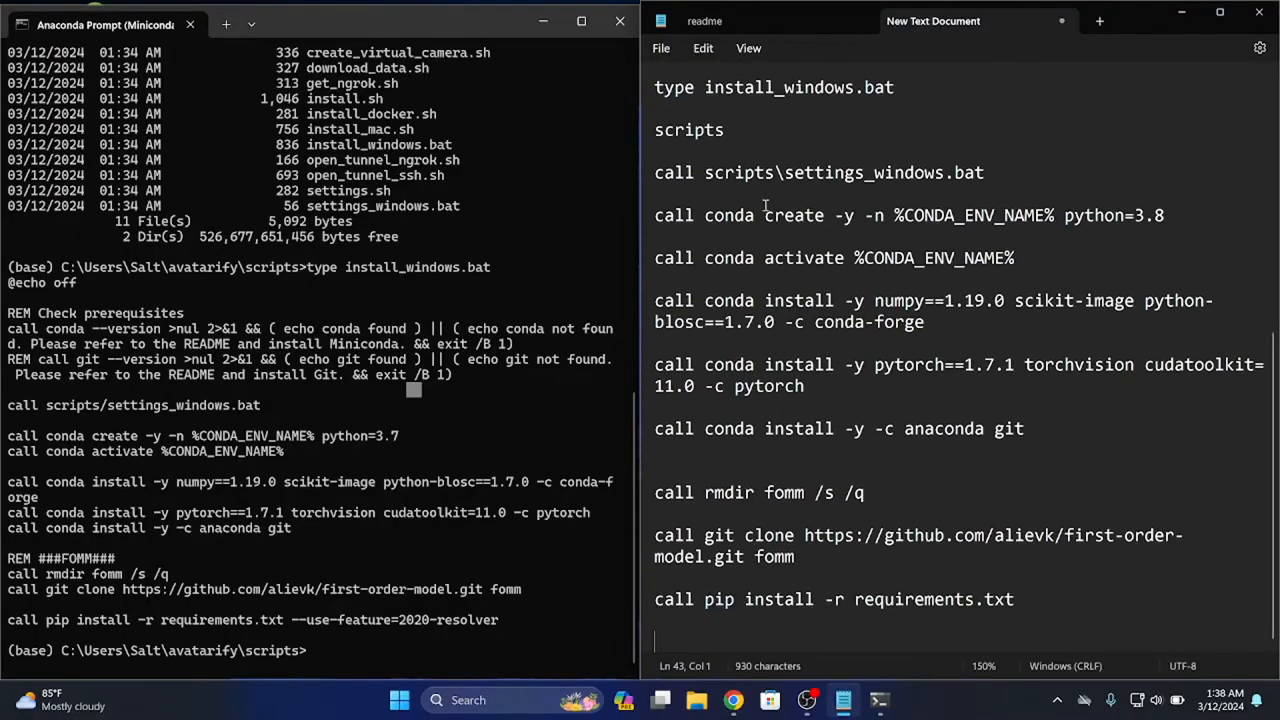
# Close the current Anaconda Prompt, open a fresh Anaconda Prompt (Miniconda3) session and snap it beside the text document
pyautogui.click(620, 24)
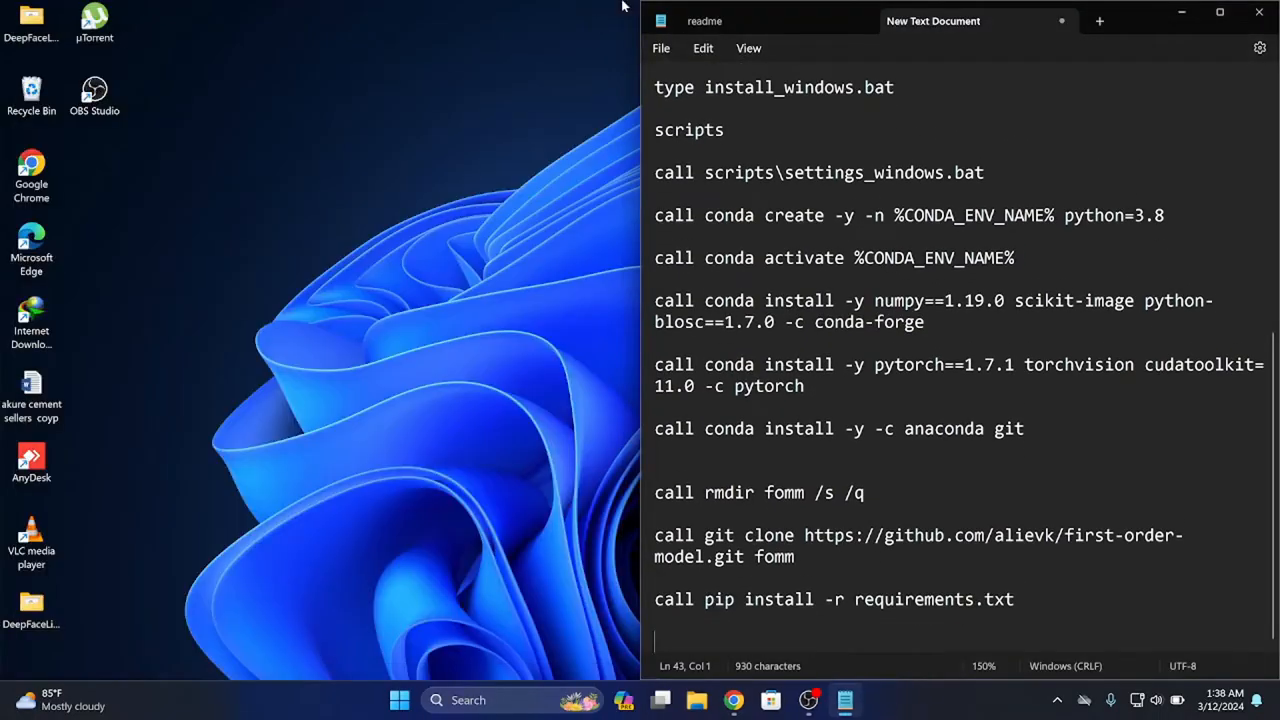
pyautogui.click(525, 690)
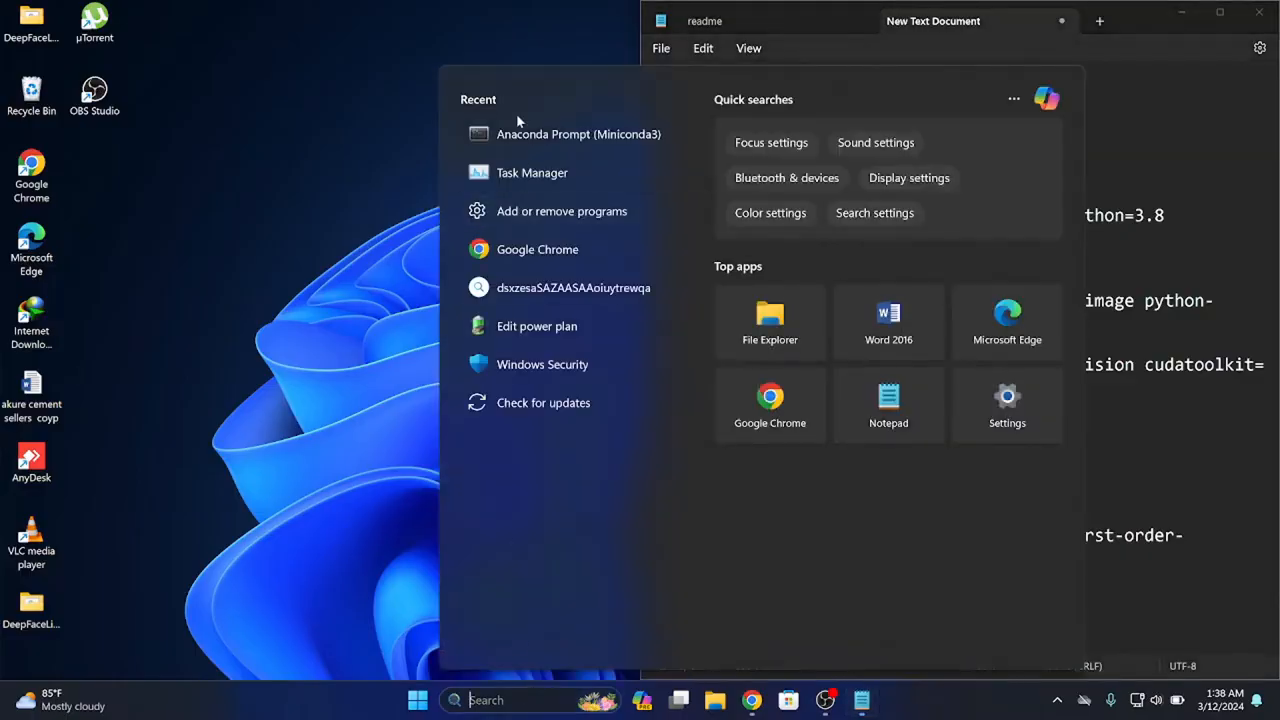
pyautogui.click(527, 133)
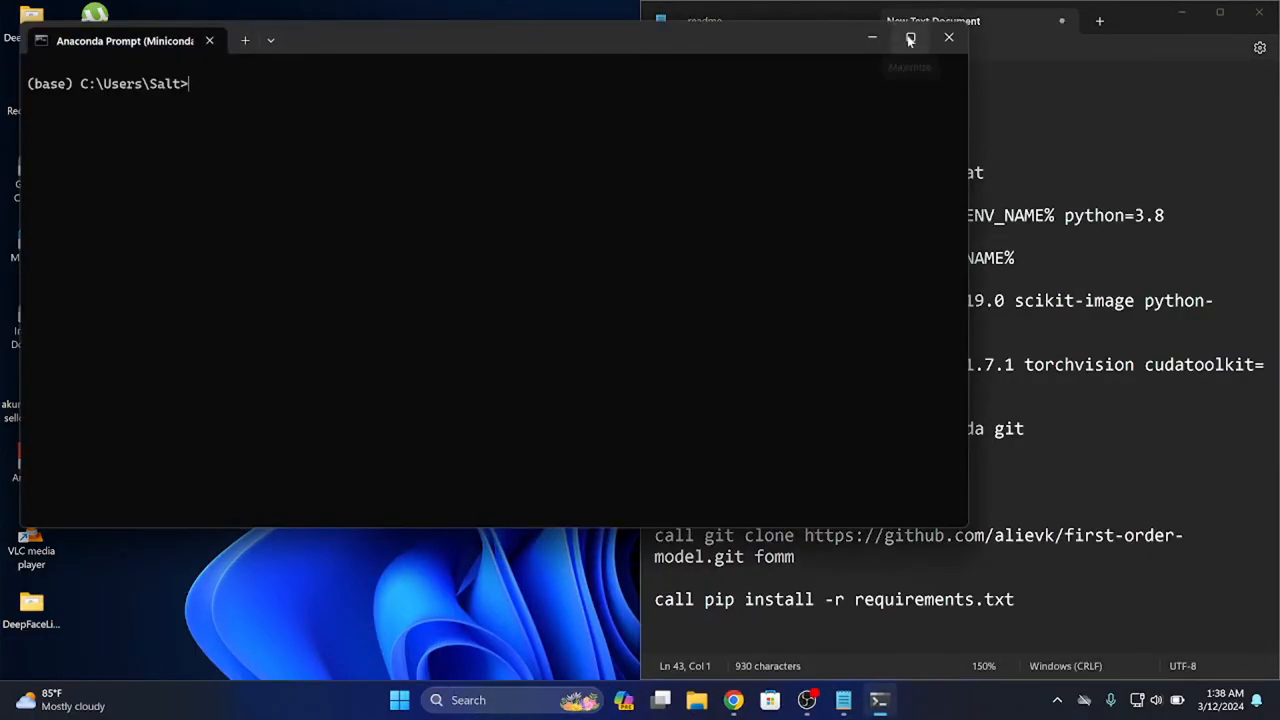
pyautogui.moveTo(910, 37)
pyautogui.click(840, 85)
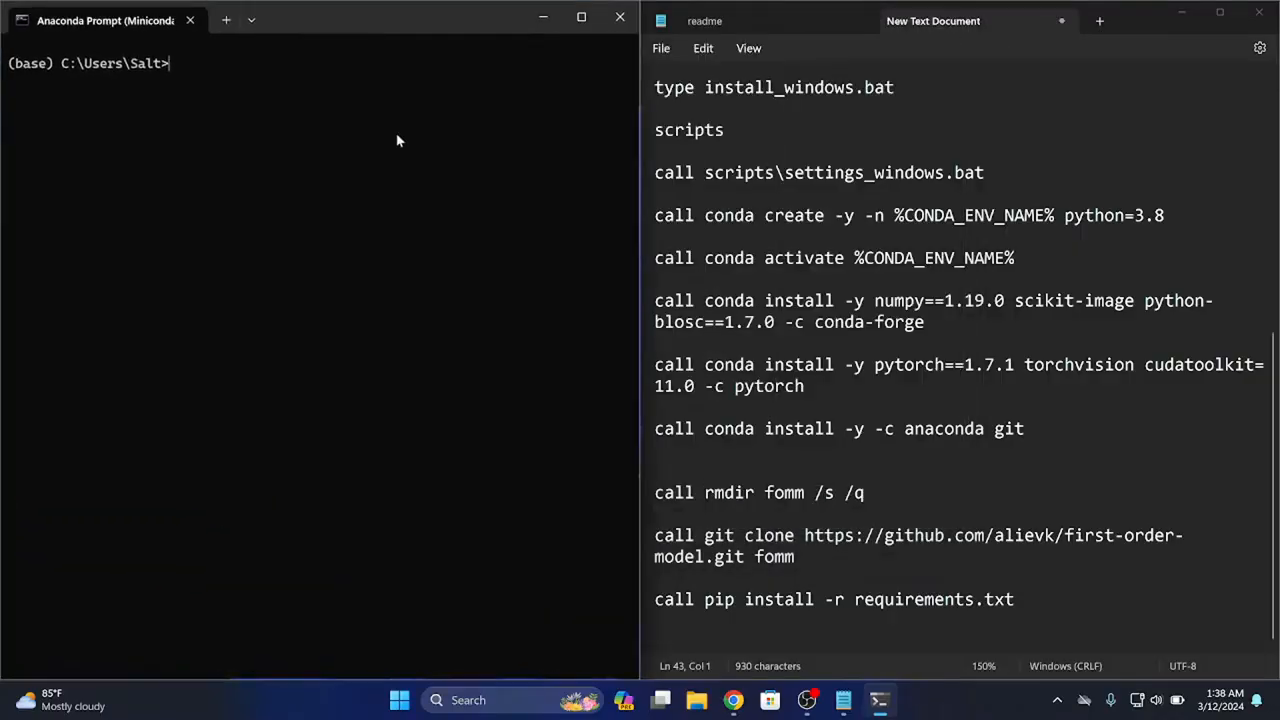
# Switch to Chrome, search the web for "mamba" and restore the browser to a smaller floating window
pyautogui.click(731, 701)
pyautogui.click(386, 55)
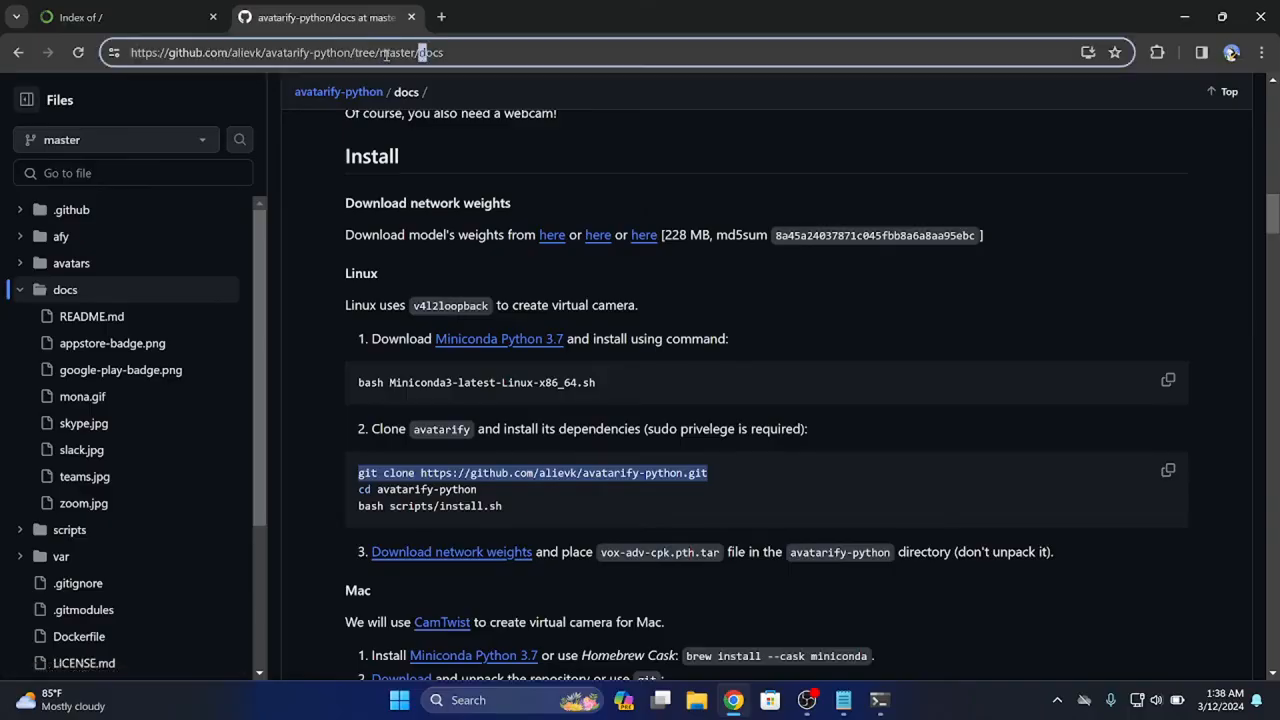
pyautogui.hotkey('ctrl', 'a')
pyautogui.write('msm')
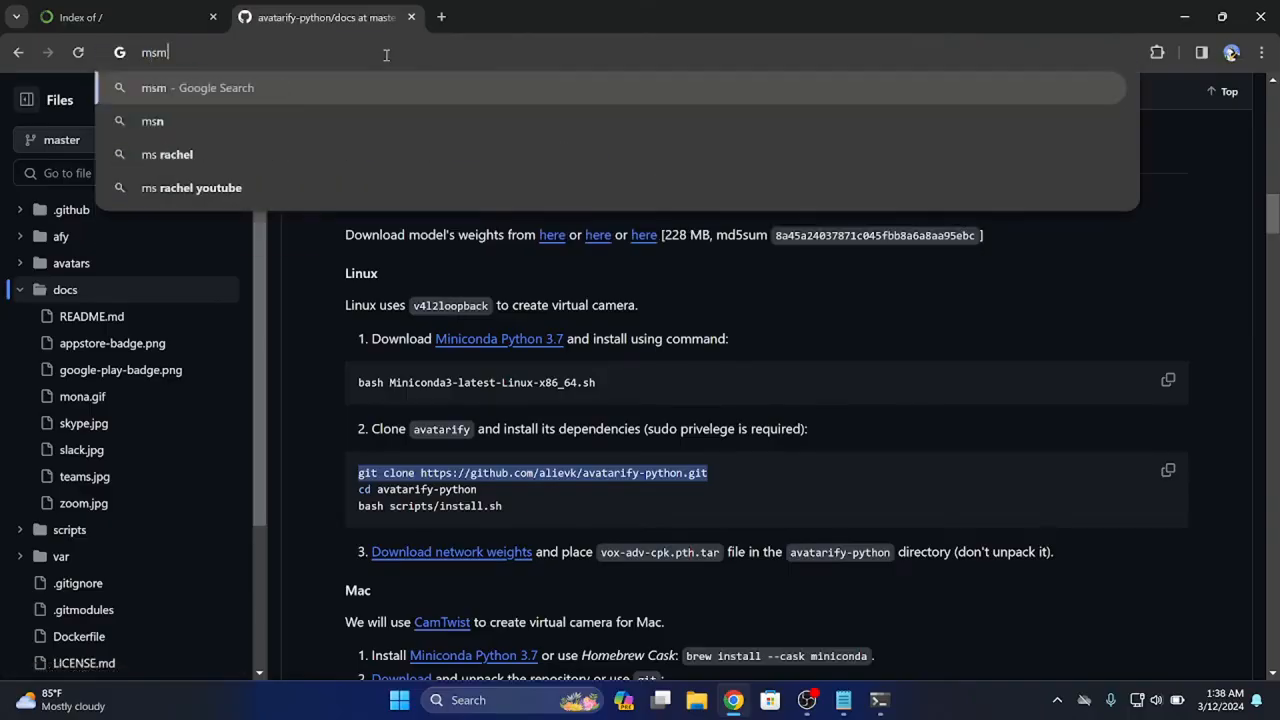
pyautogui.press('BackSpace')
pyautogui.press('BackSpace')
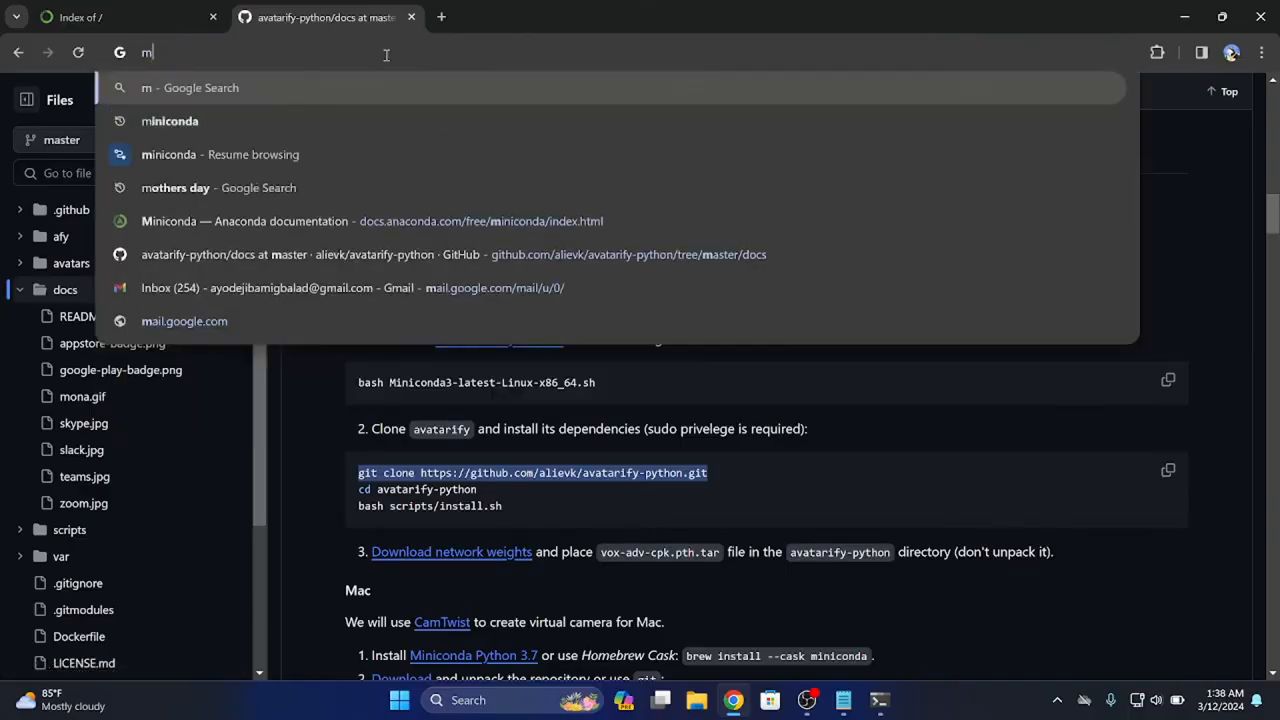
pyautogui.write('amba')
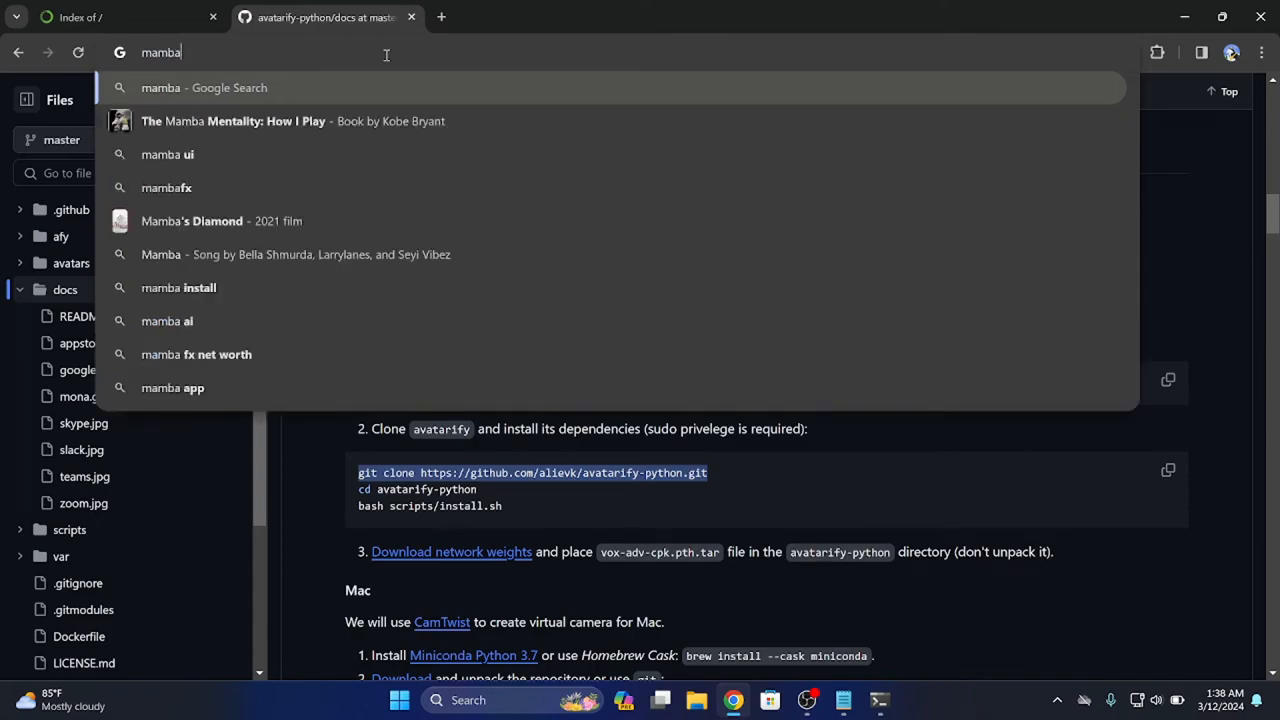
pyautogui.press('Return')
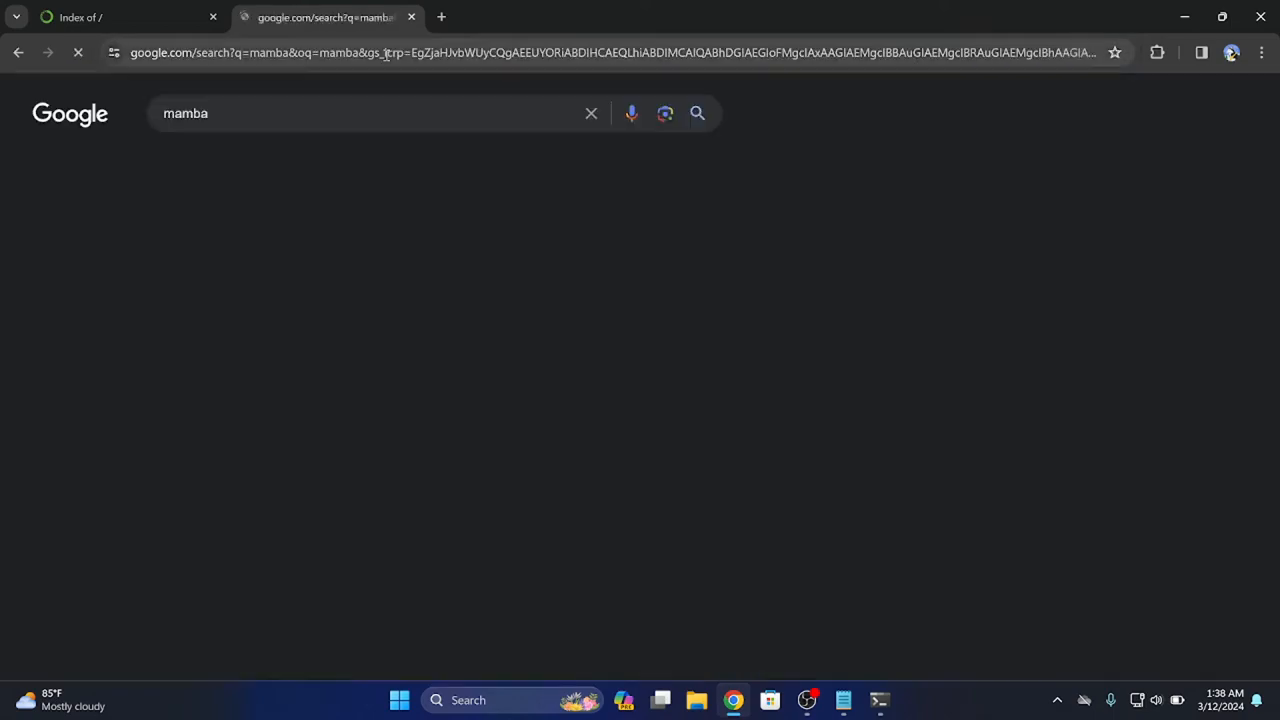
pyautogui.moveTo(1088, 6); pyautogui.dragTo(777, 89)
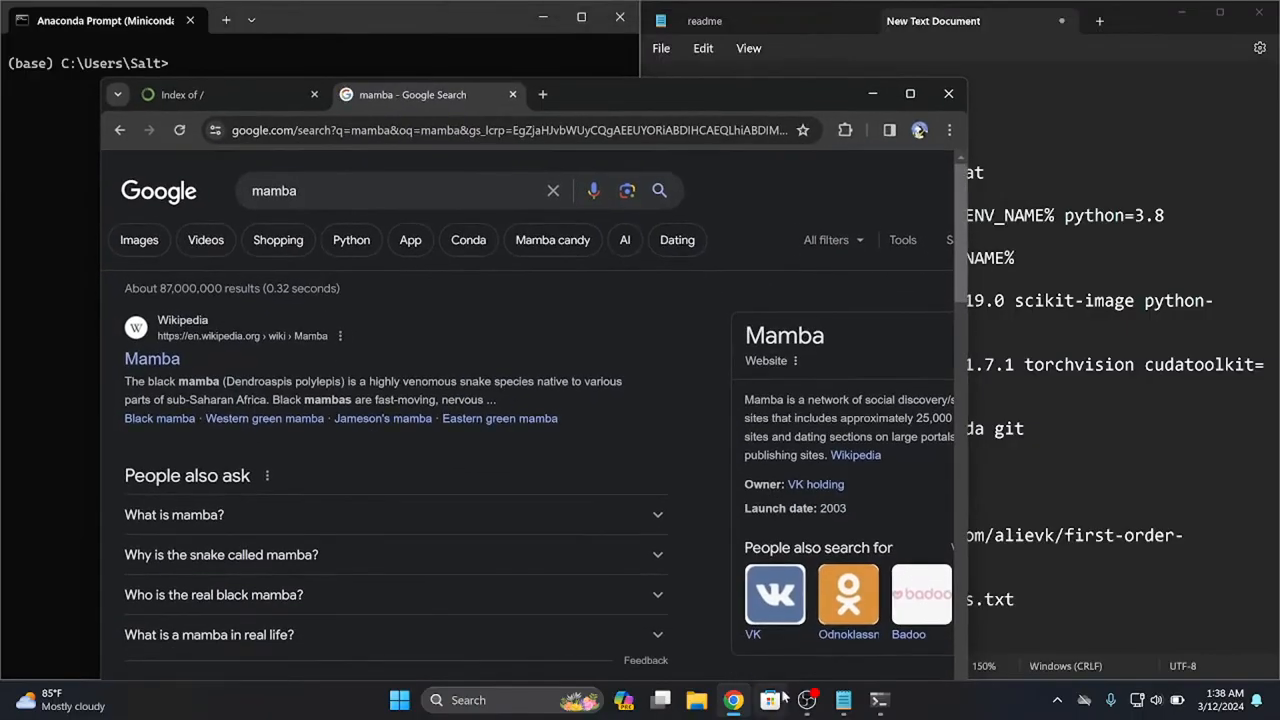
# Switch to Notepad and start a new untitled document with the heading "Install mamba" followed by a blank line
pyautogui.click(846, 702)
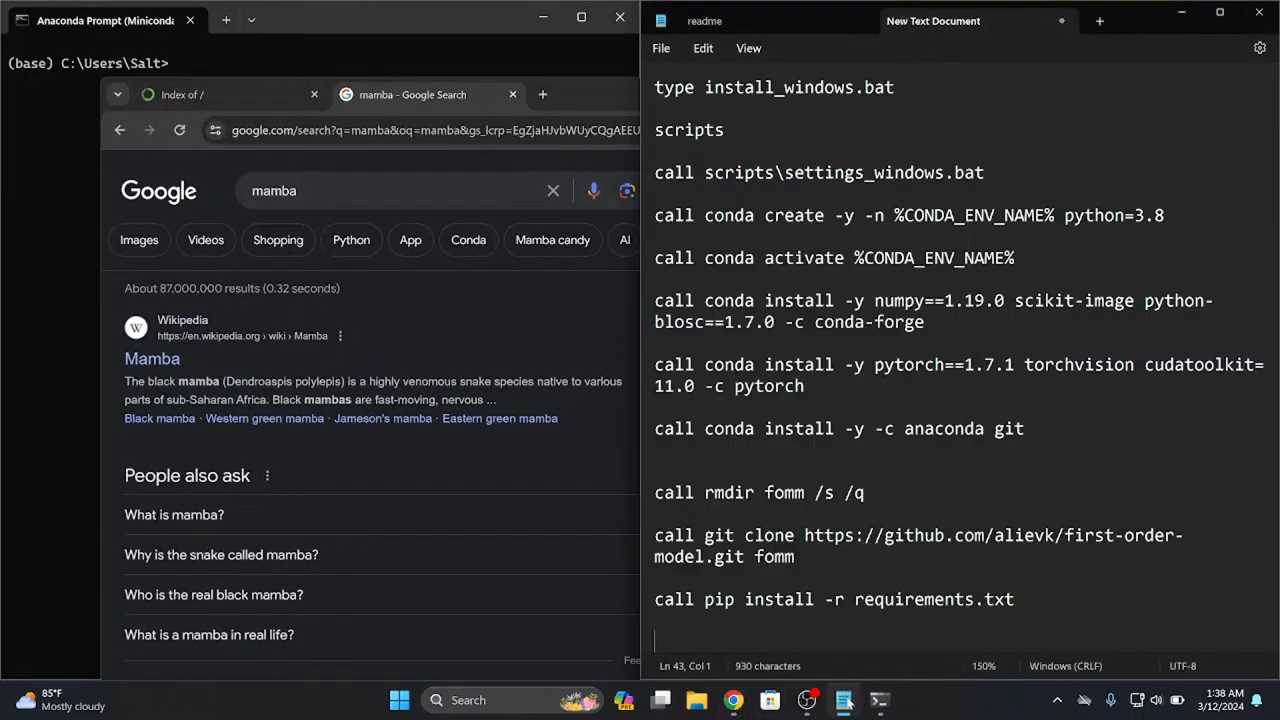
pyautogui.click(1096, 21)
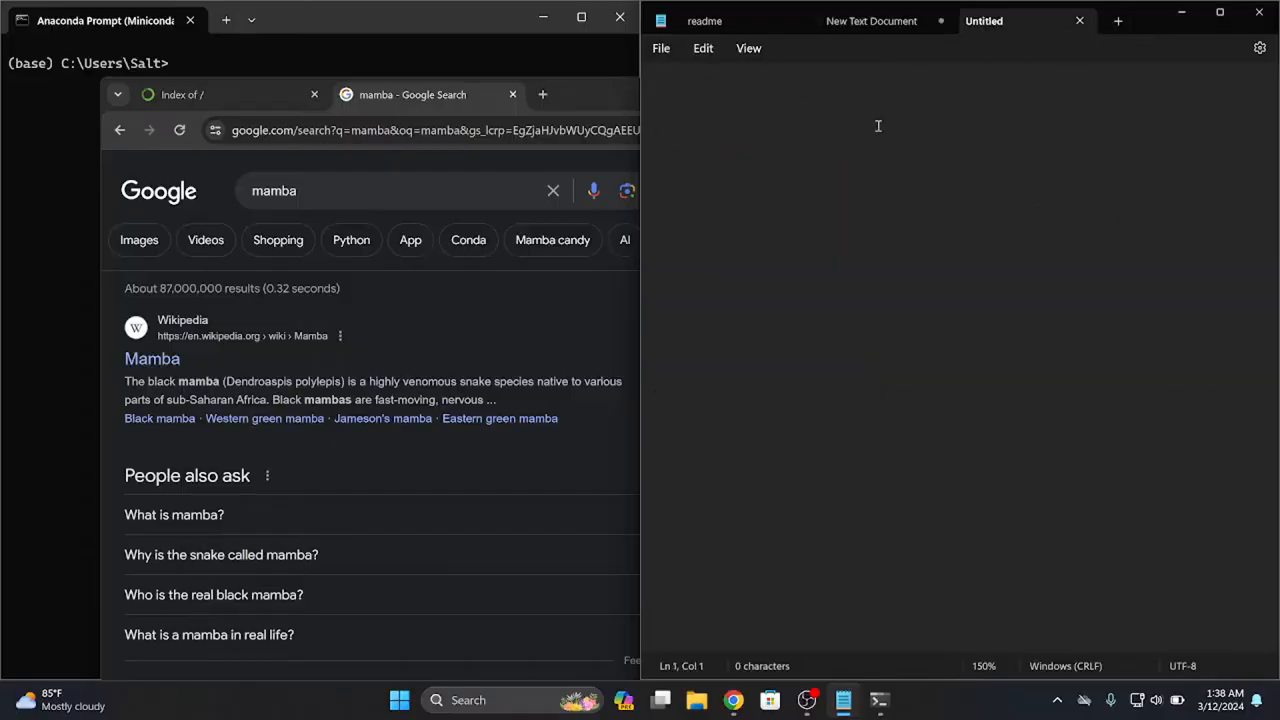
pyautogui.write('Instal')
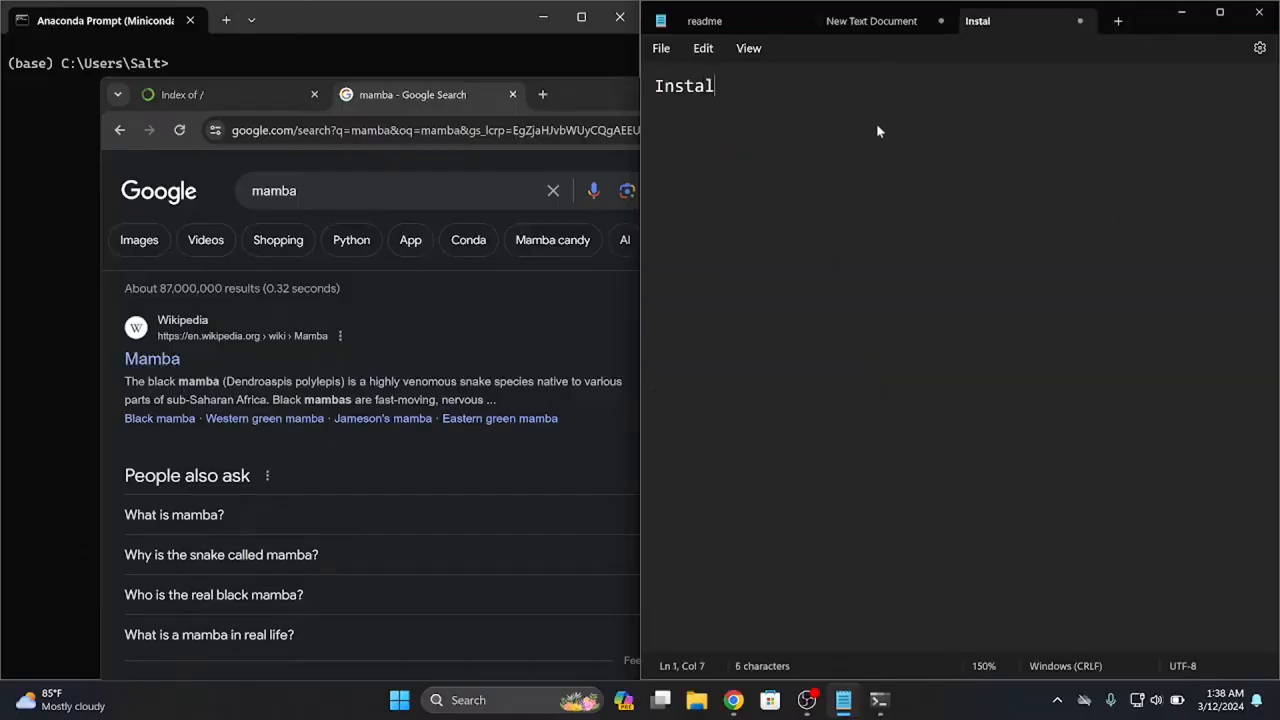
pyautogui.write('l mamba')
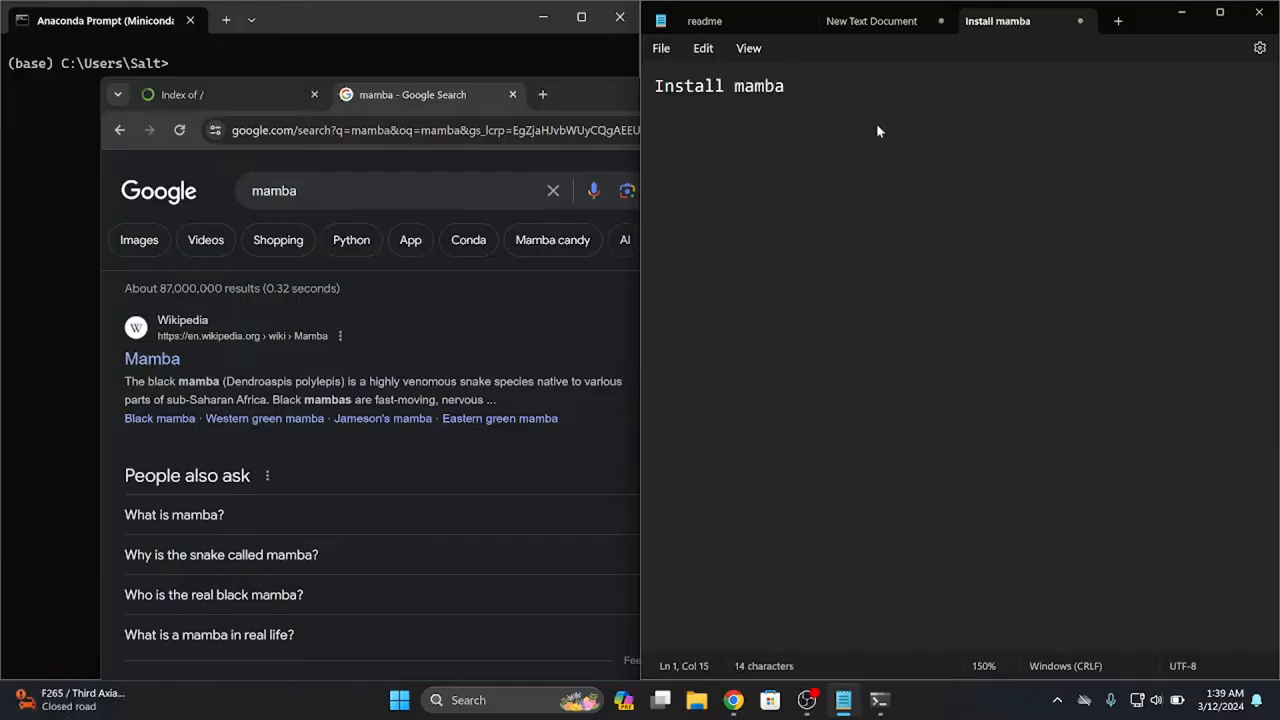
pyautogui.press('Return')
pyautogui.press('Return')
# Look through the mamba results in Chrome and refine the web search to "install mamba"
pyautogui.click(365, 372)
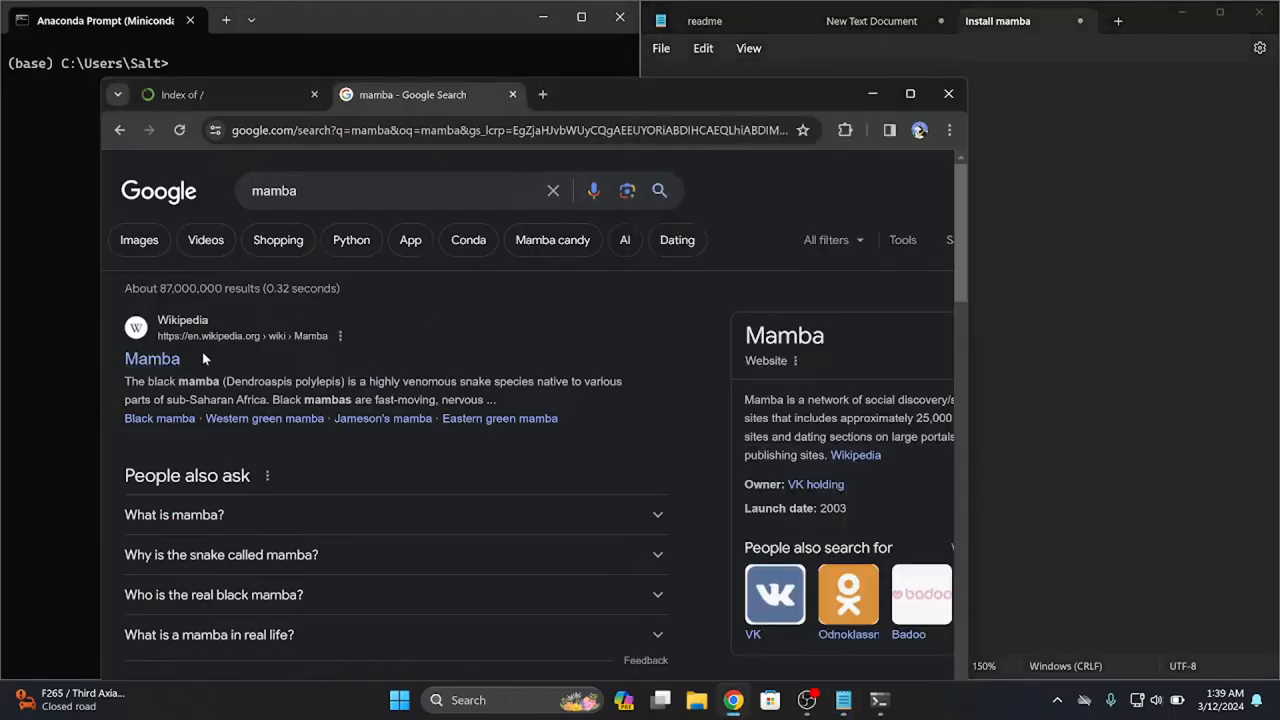
pyautogui.scroll(-5, 175, 359)
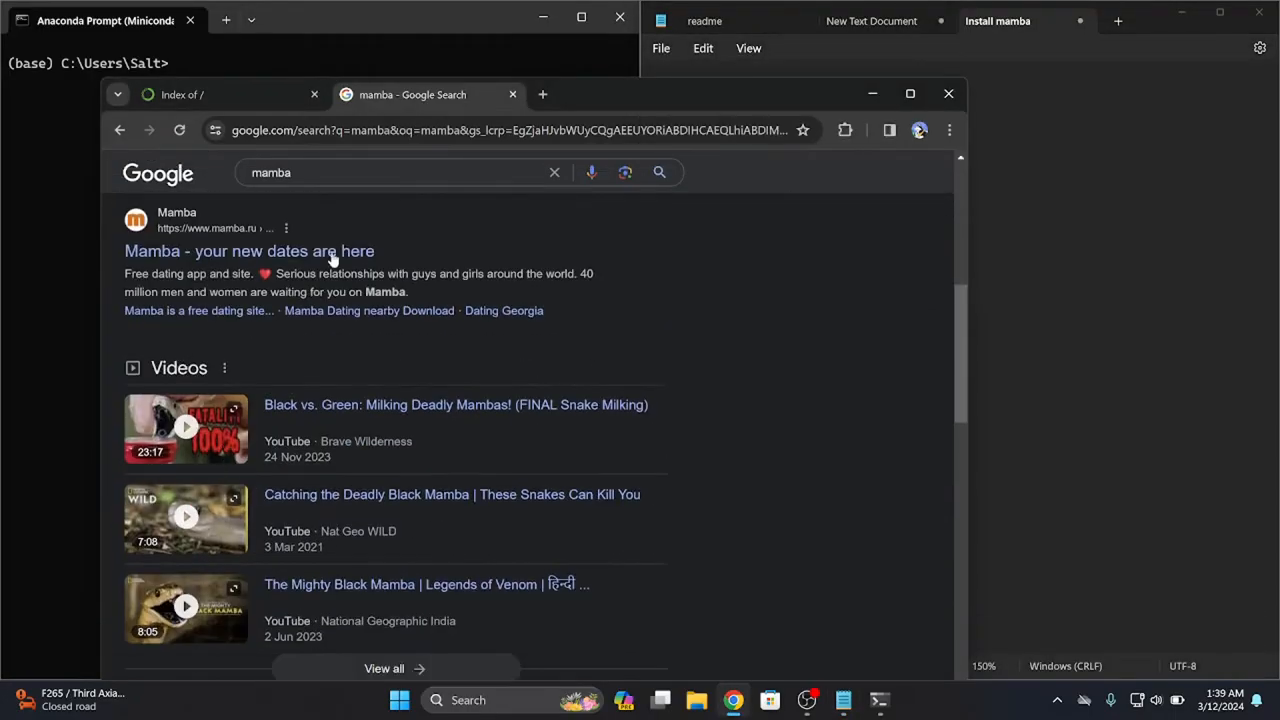
pyautogui.scroll(-3, 365, 500)
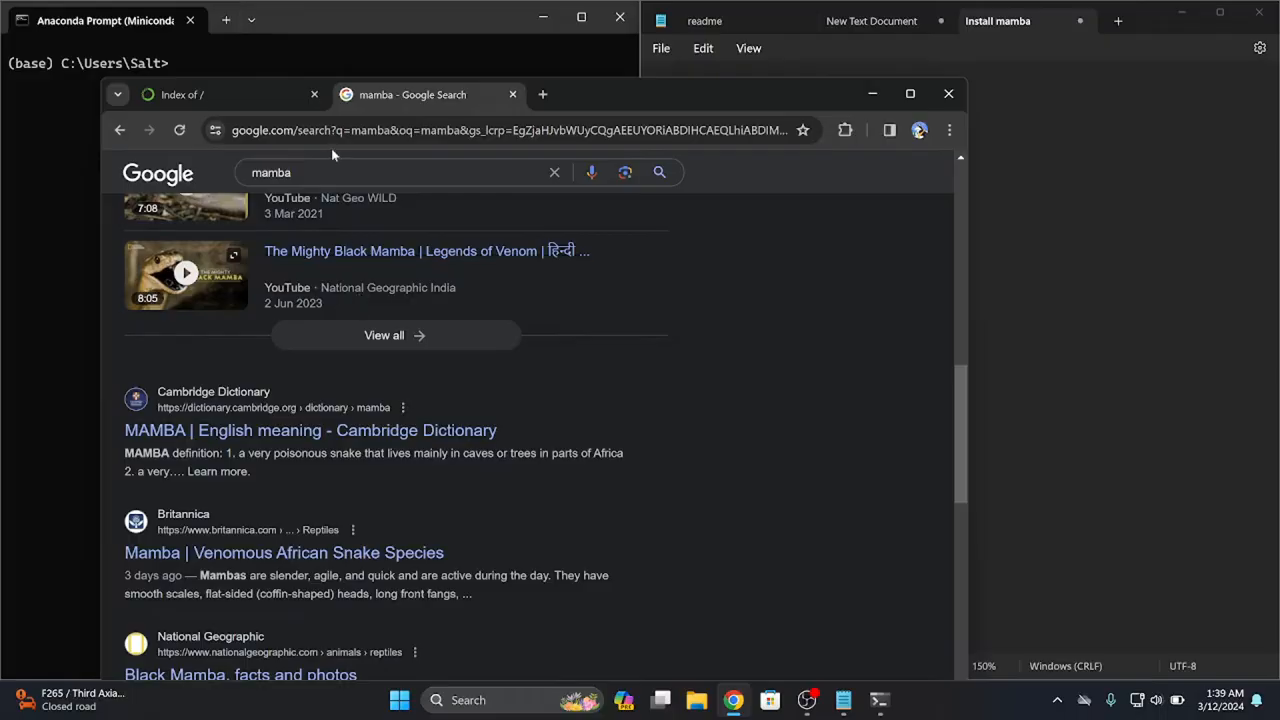
pyautogui.click(318, 168)
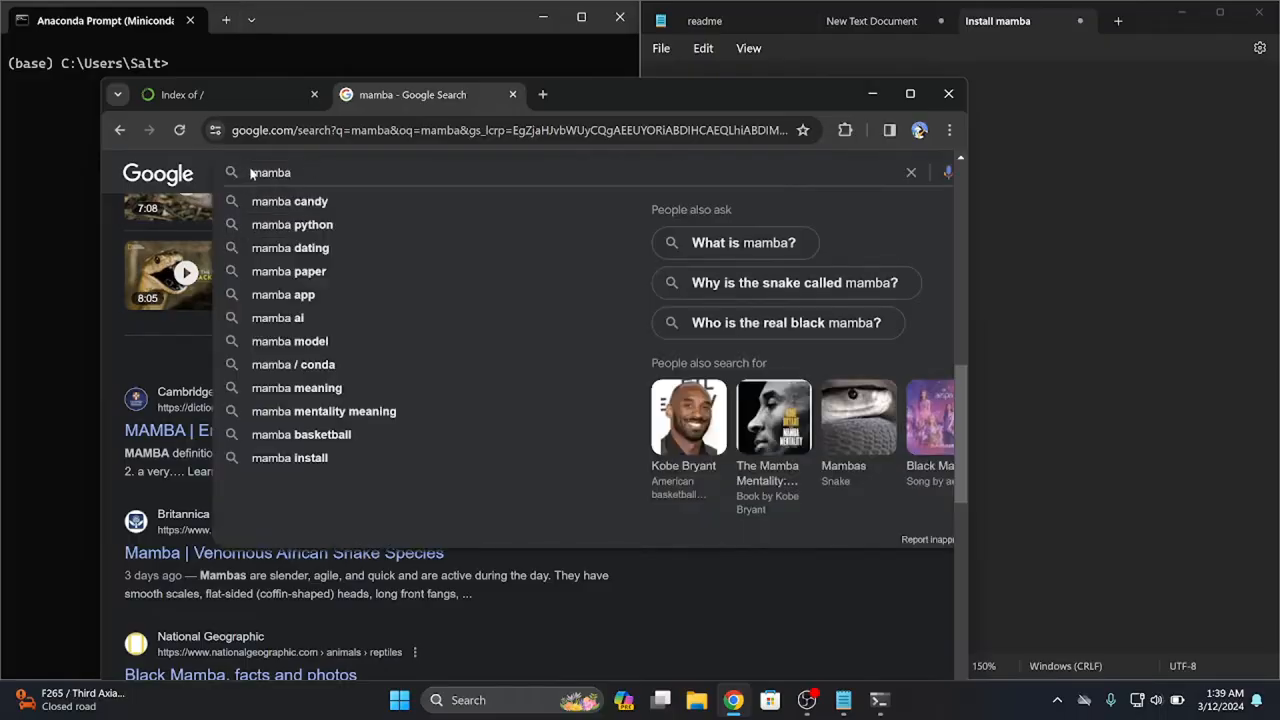
pyautogui.click(255, 172)
pyautogui.write('install')
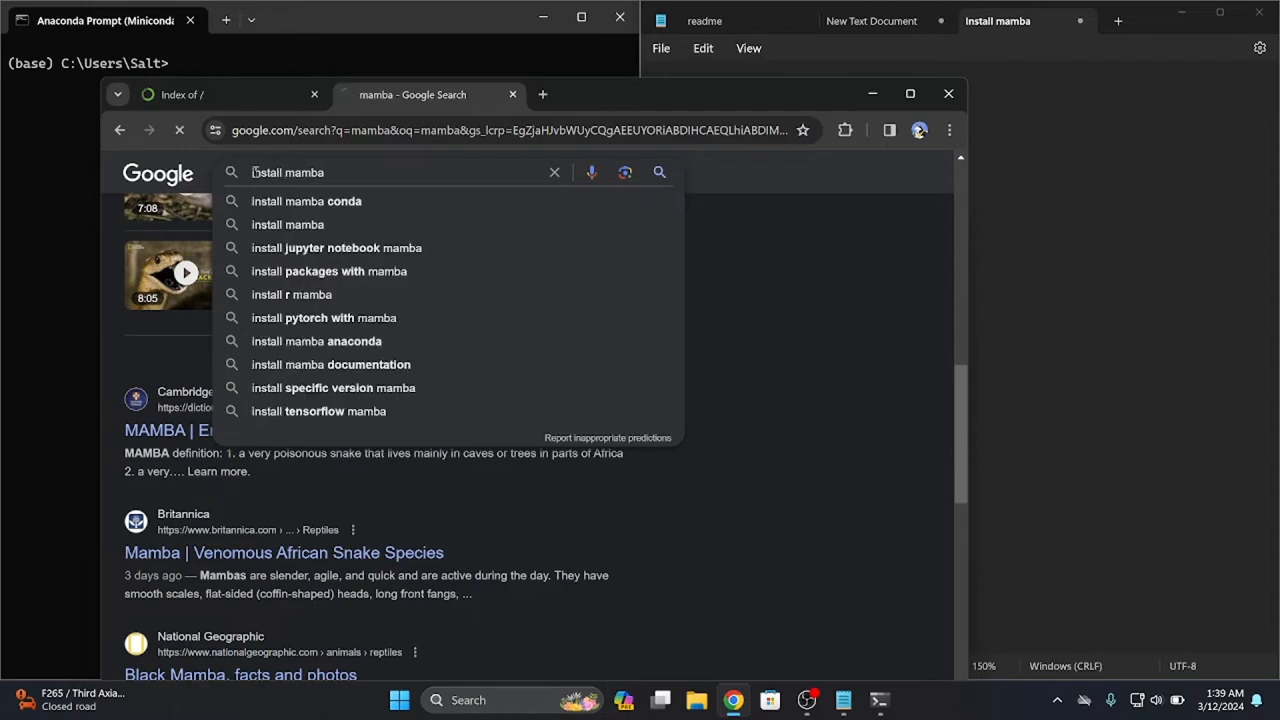
pyautogui.press('Return')
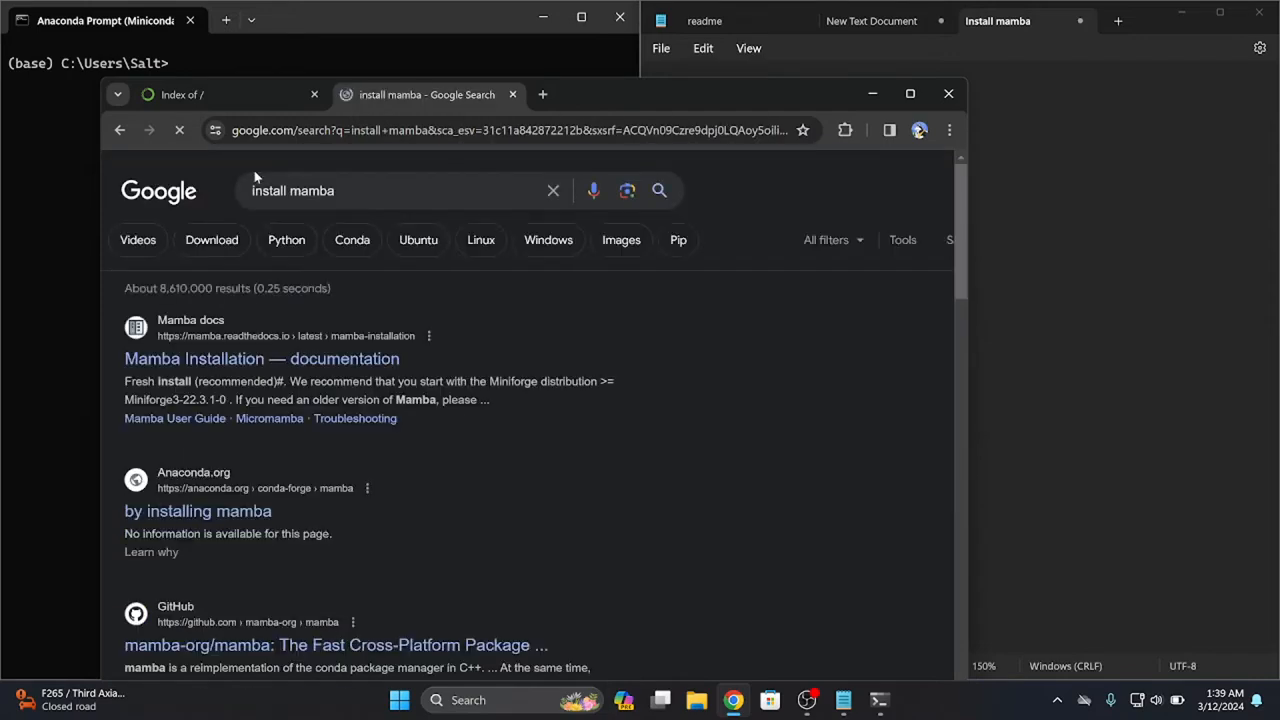
# Open the Mamba Installation documentation from the search results and read the section on installing into an existing conda setup
pyautogui.click(267, 366)
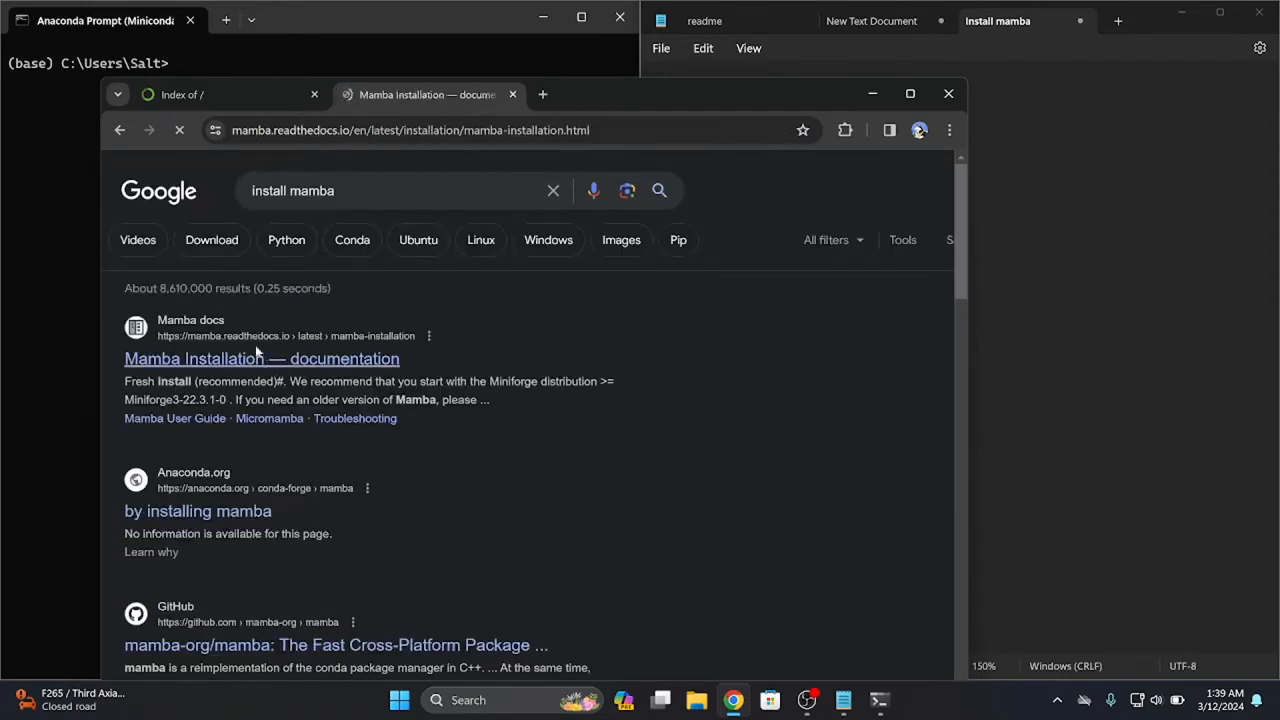
pyautogui.scroll(-1, 417, 447)
pyautogui.scroll(-3, 415, 440)
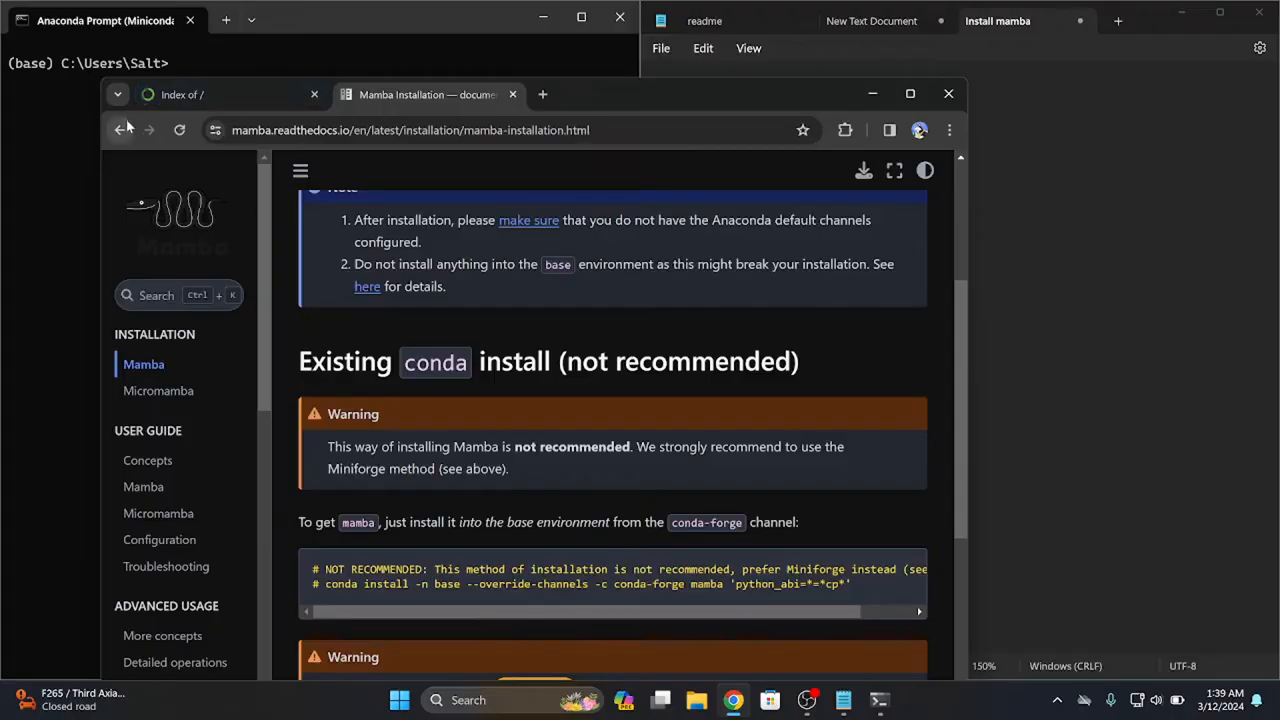
# Return to the "install mamba" results, look through them and the conda-forge mamba page on Anaconda.org, and close the browser window
pyautogui.click(121, 129)
pyautogui.scroll(-1, 202, 450)
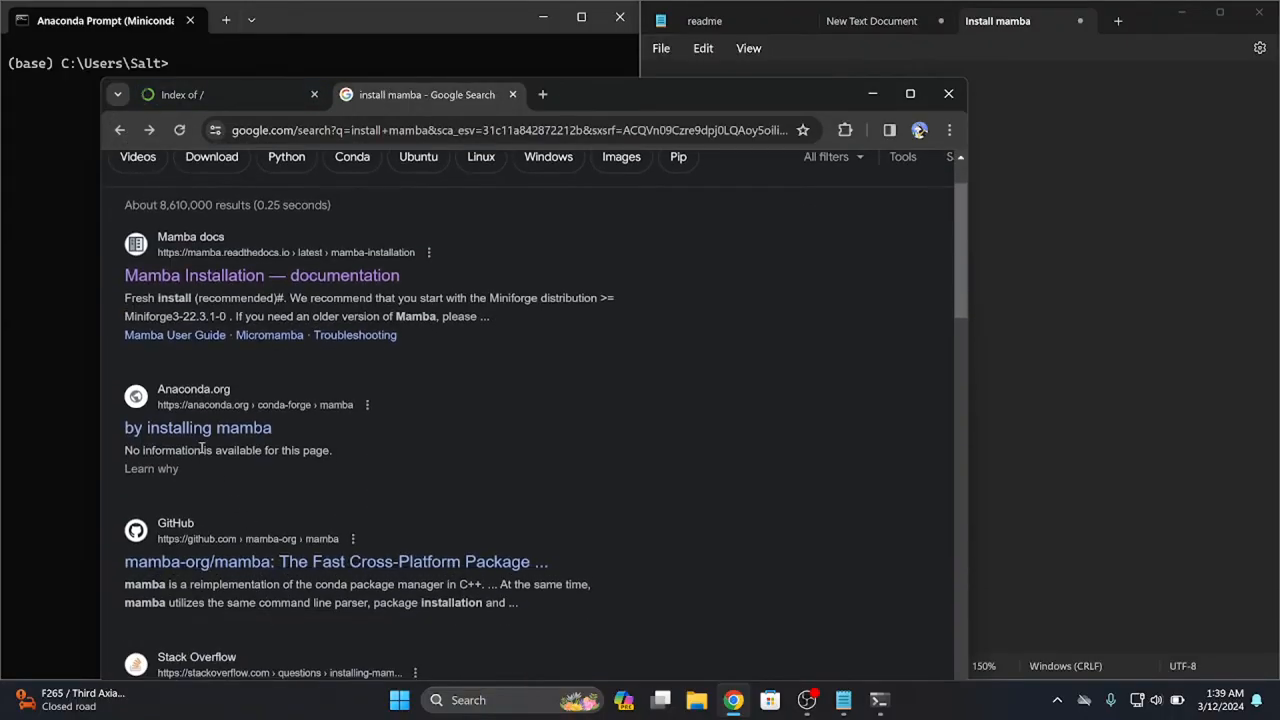
pyautogui.scroll(-3, 340, 545)
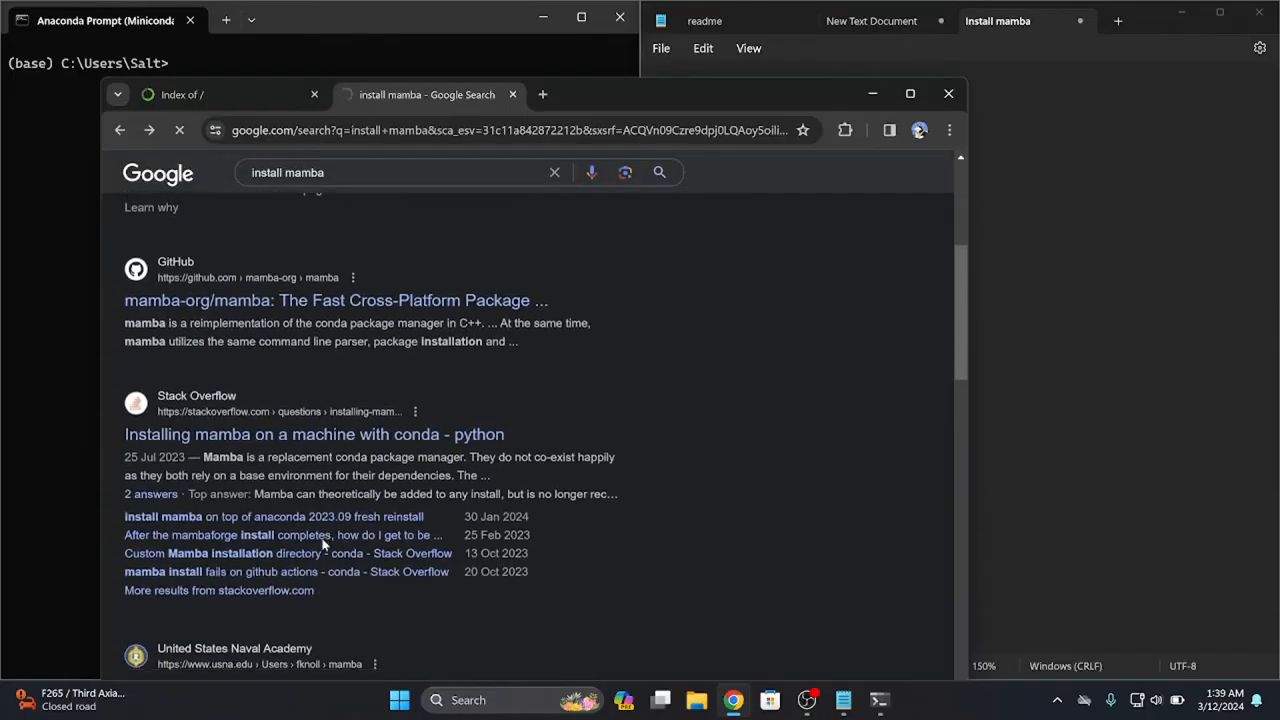
pyautogui.scroll(-3, 320, 537)
pyautogui.scroll(-2, 320, 510)
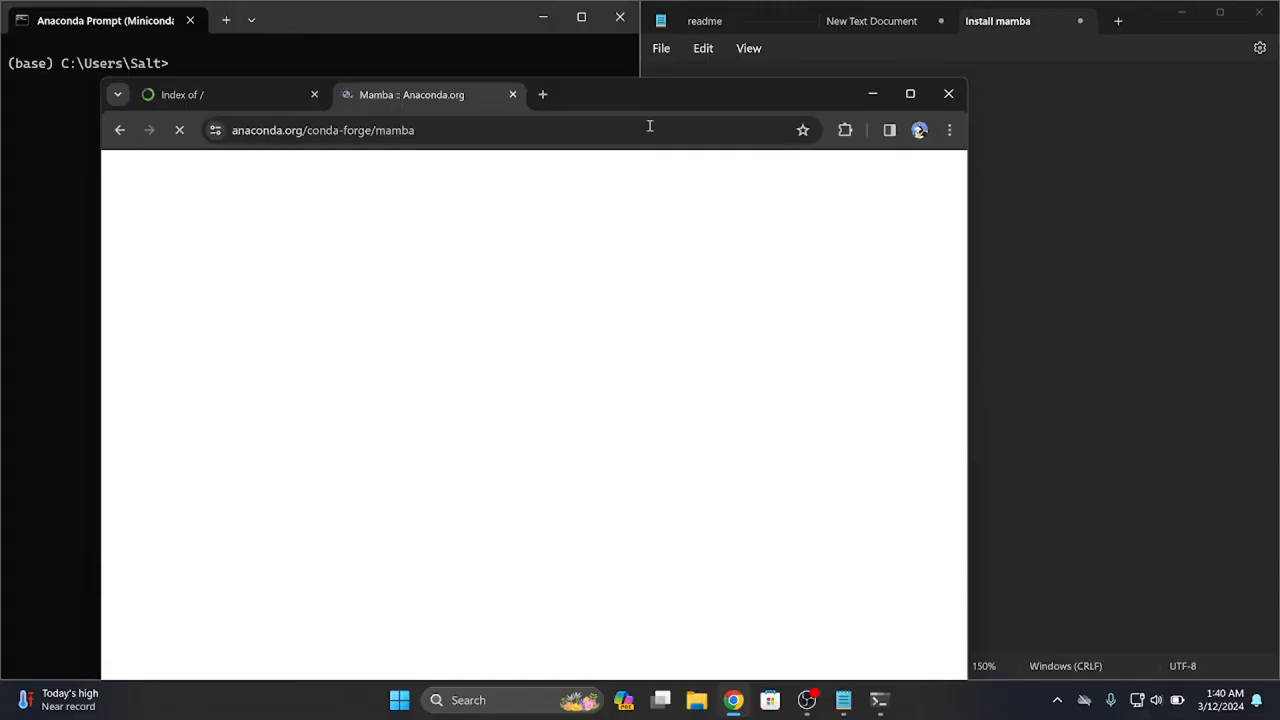
pyautogui.click(960, 95)
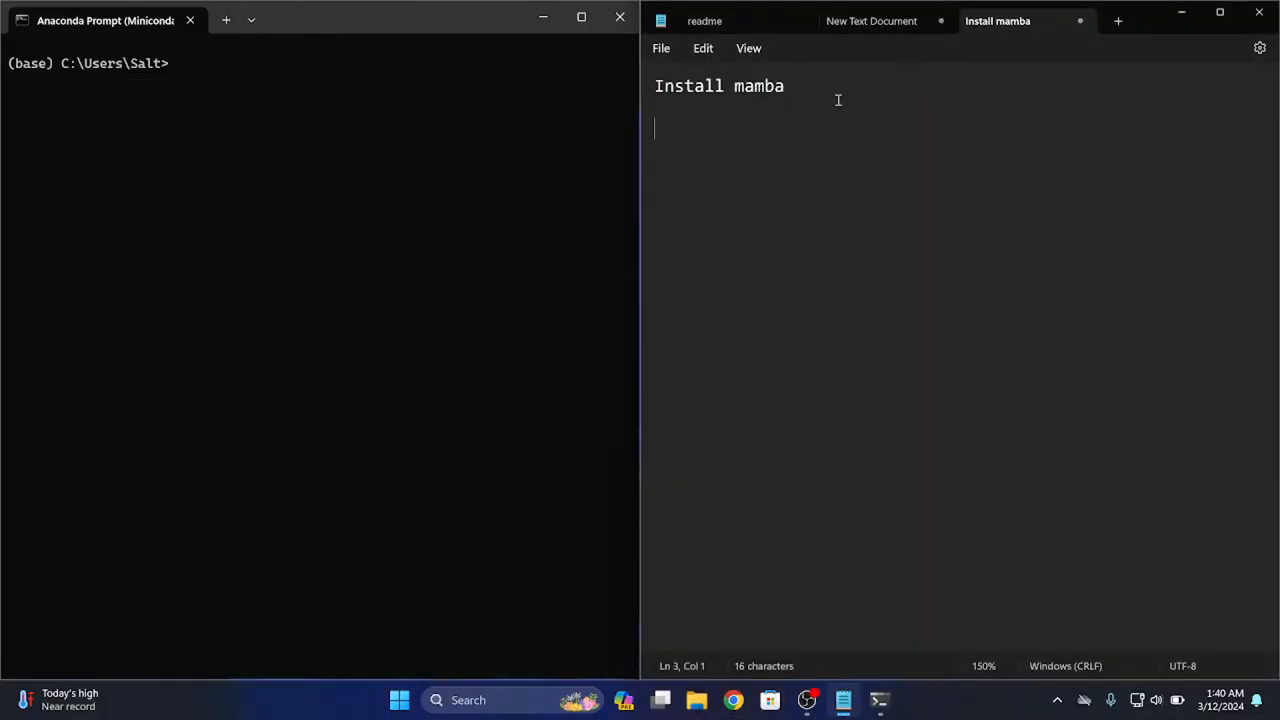
# Write the command "conda install -c conda-forge mamba" beneath the "Install mamba" heading in Notepad
pyautogui.write('conda ')
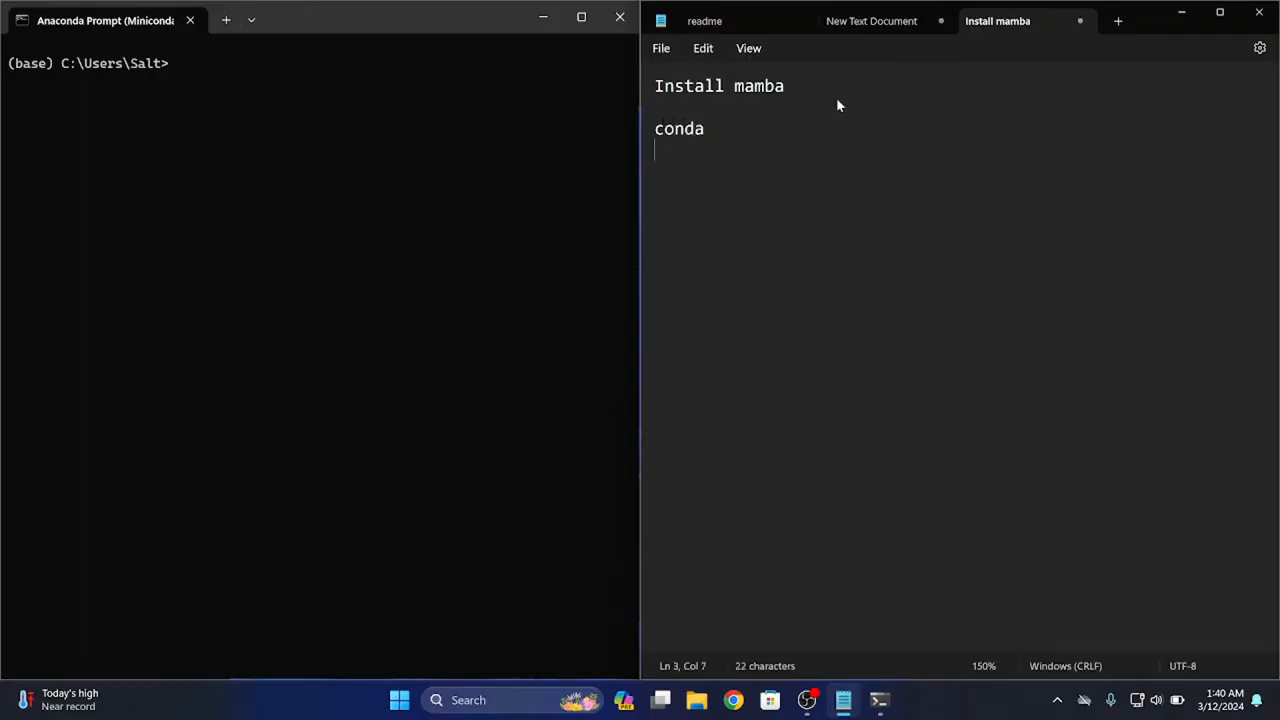
pyautogui.write('install -c c')
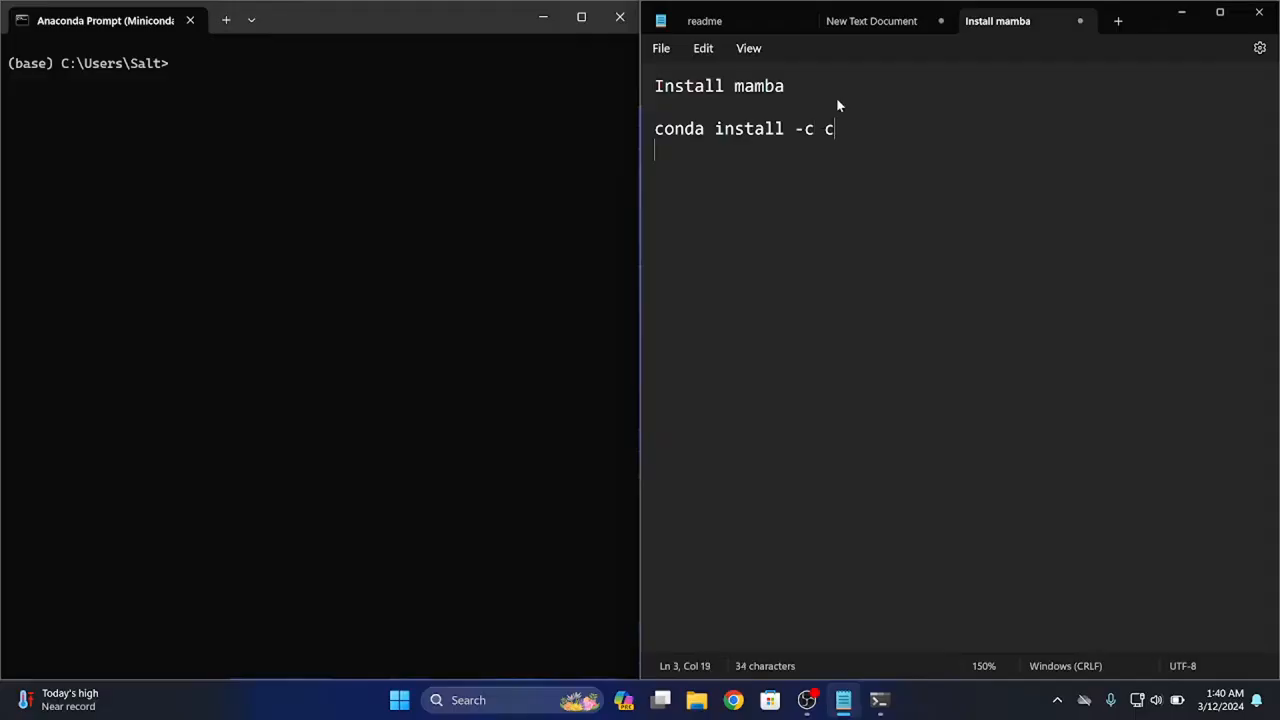
pyautogui.write('onda')
pyautogui.press('BackSpace')
pyautogui.write('-forge mamba')
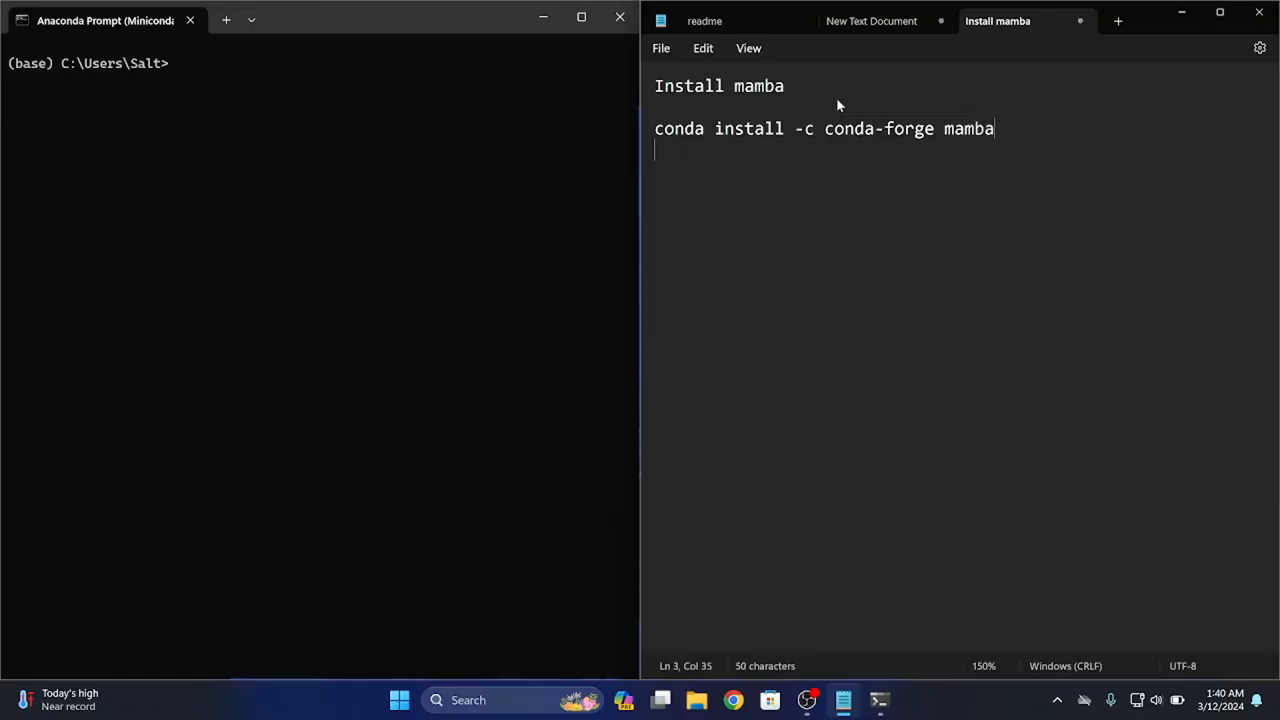
pyautogui.write('`')
pyautogui.press('Tab')
pyautogui.write('1')
pyautogui.press('BackSpace')
pyautogui.press('BackSpace')
pyautogui.hotkey('ctrl', 'f')
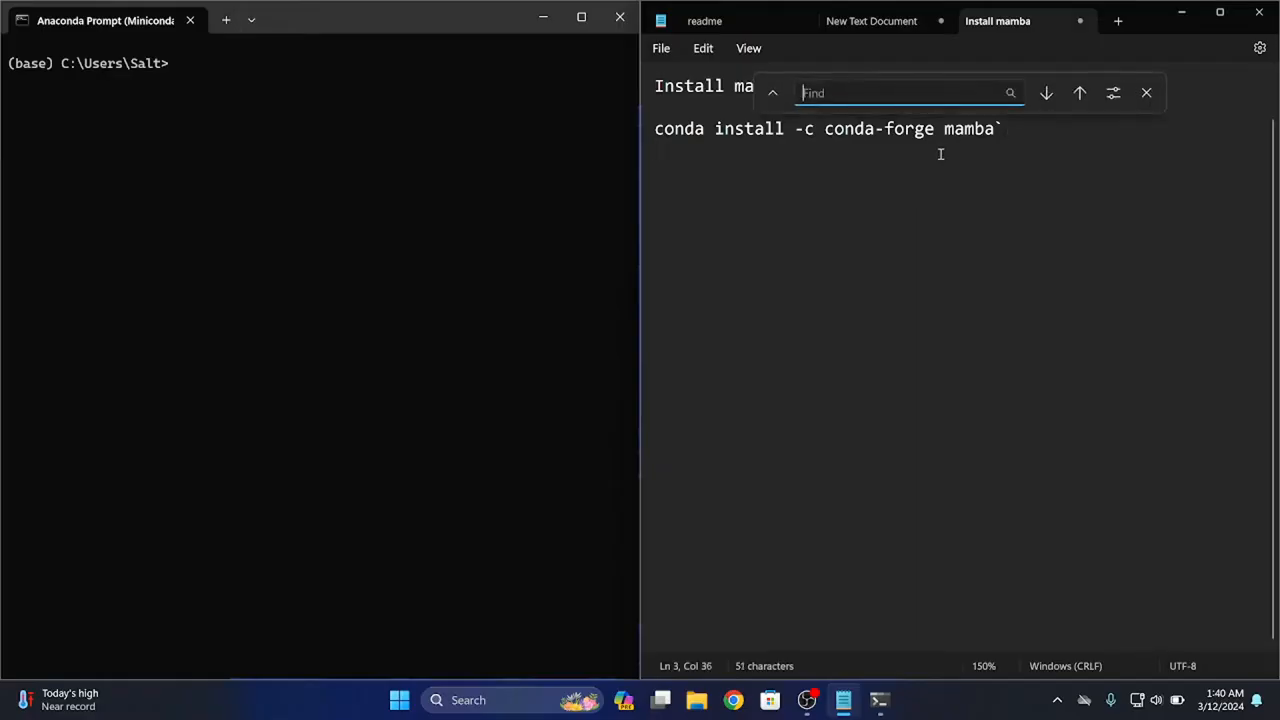
pyautogui.click(1063, 207)
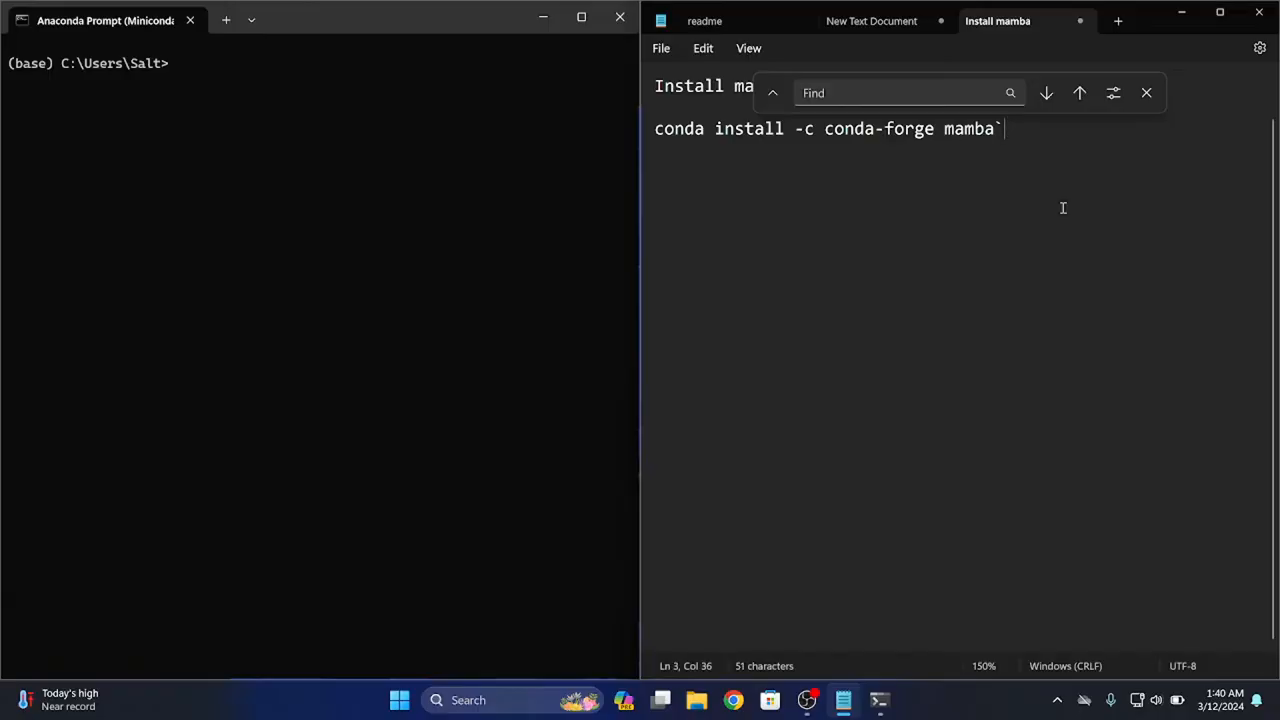
pyautogui.press('BackSpace')
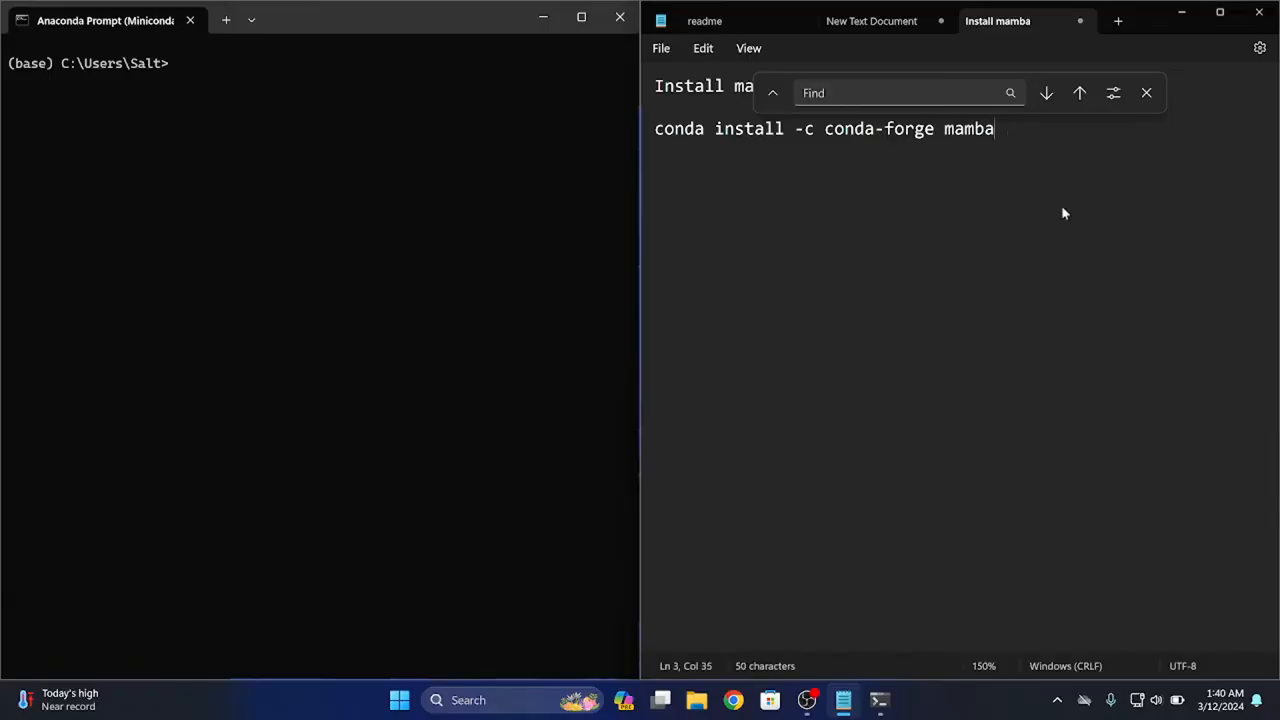
pyautogui.scroll(1, 1038, 363)
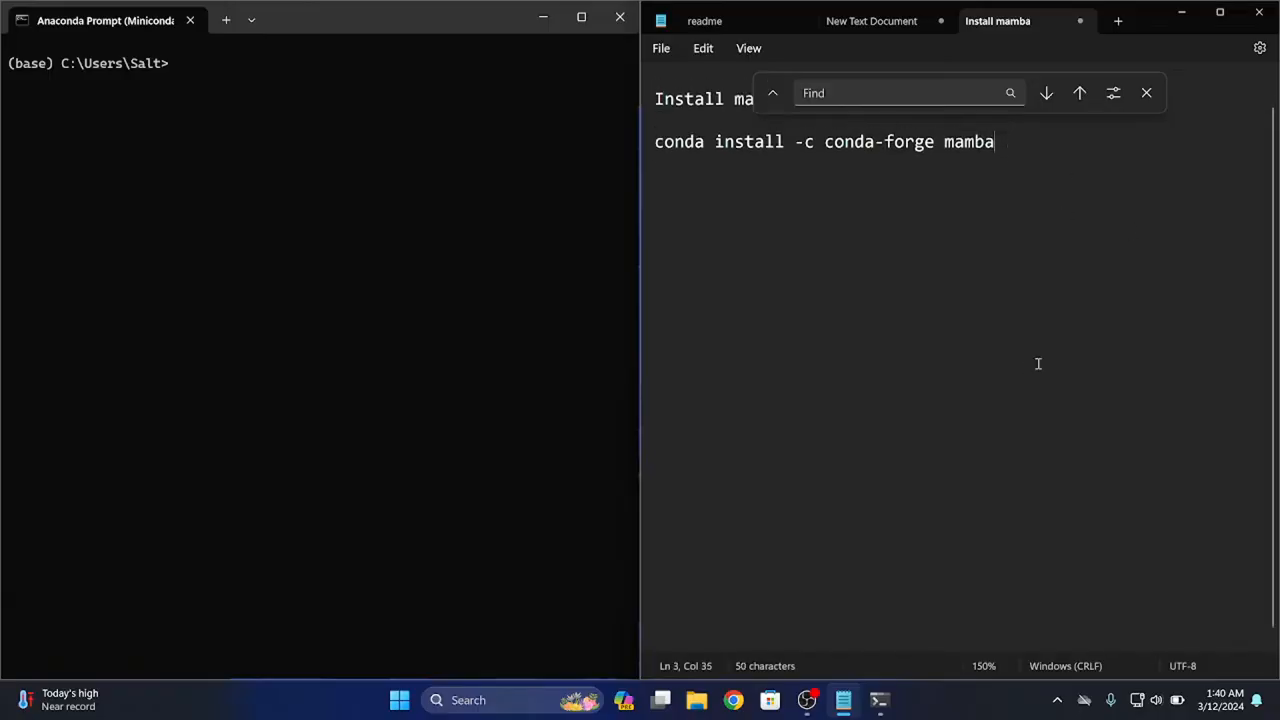
pyautogui.click(1146, 92)
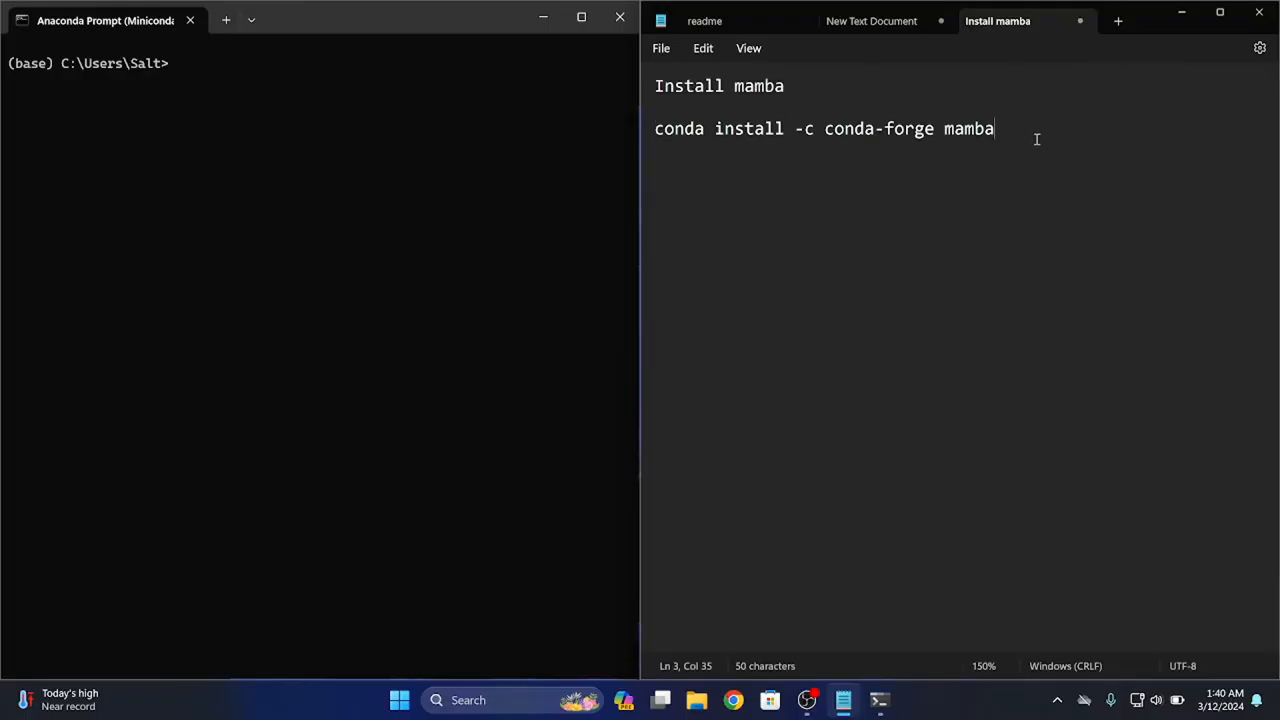
# Copy the command "conda install -c conda-forge mamba" from the notes and run it in the Anaconda Prompt
pyautogui.scroll(4, 1030, 142)
pyautogui.moveTo(1081, 136); pyautogui.dragTo(629, 157)
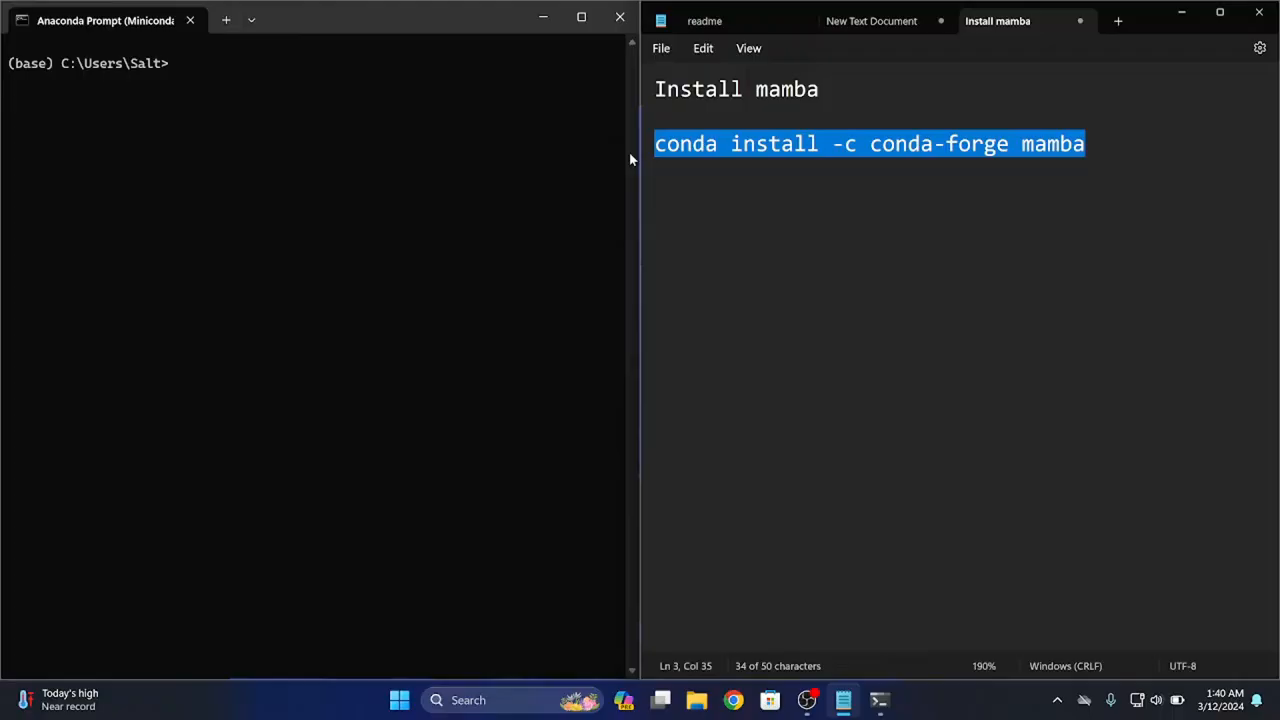
pyautogui.rightClick(703, 151)
pyautogui.click(714, 235)
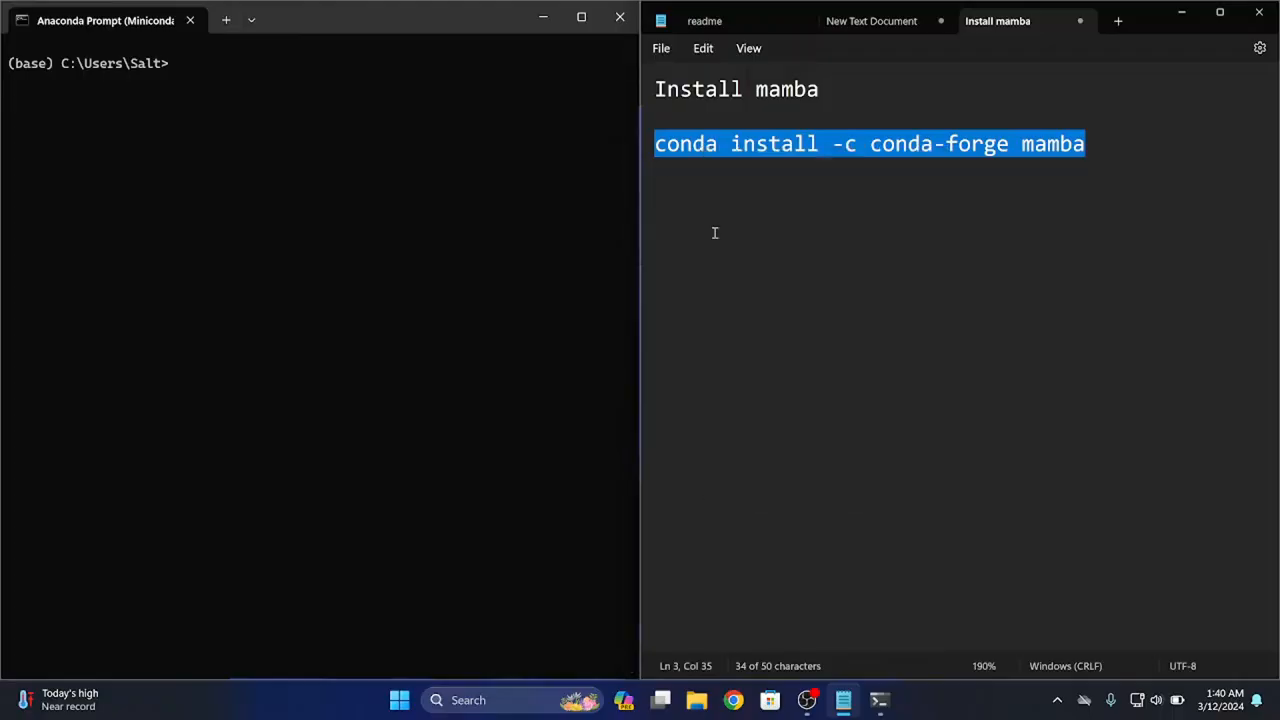
pyautogui.click(163, 166)
pyautogui.hotkey('ctrl', 'v')
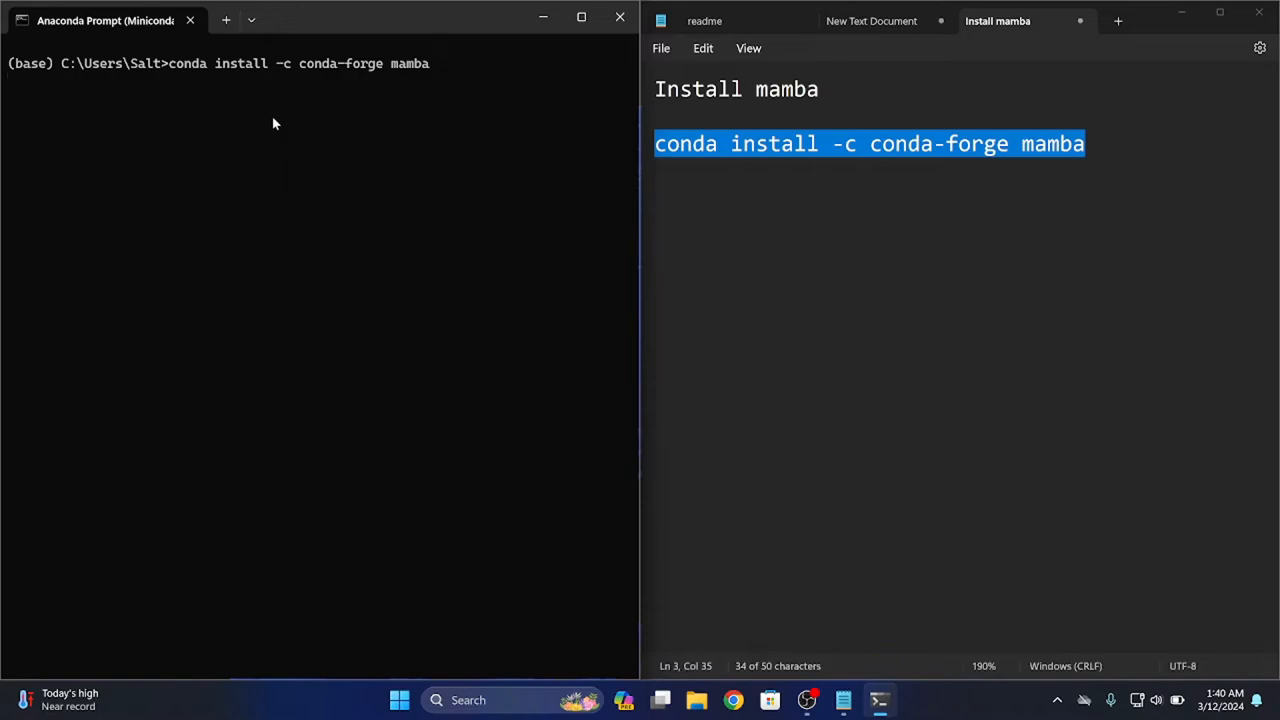
pyautogui.press('Return')
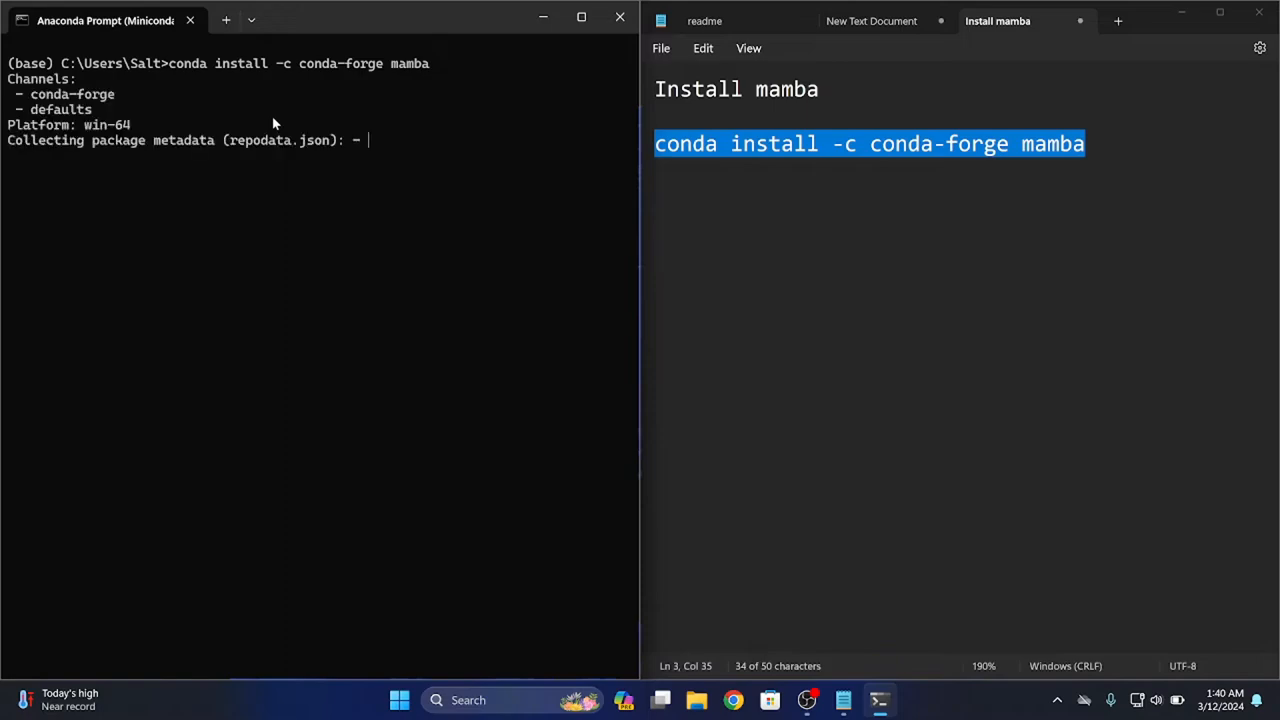
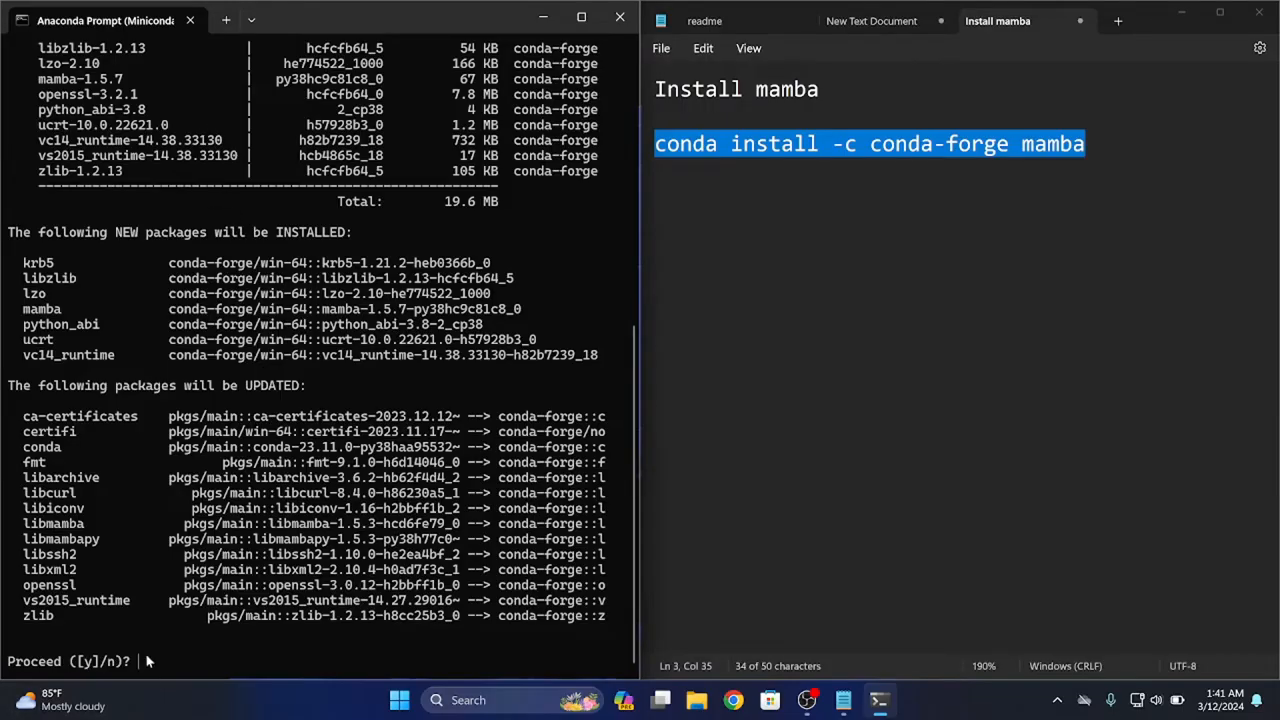
# Answer the conda proceed prompt with "y" to install mamba and its dependencies
pyautogui.moveTo(150, 661)
pyautogui.mouseDown()
pyautogui.moveTo(67, 664)
pyautogui.moveTo(150, 664)
pyautogui.mouseUp()
pyautogui.write('y')
pyautogui.press('Return')
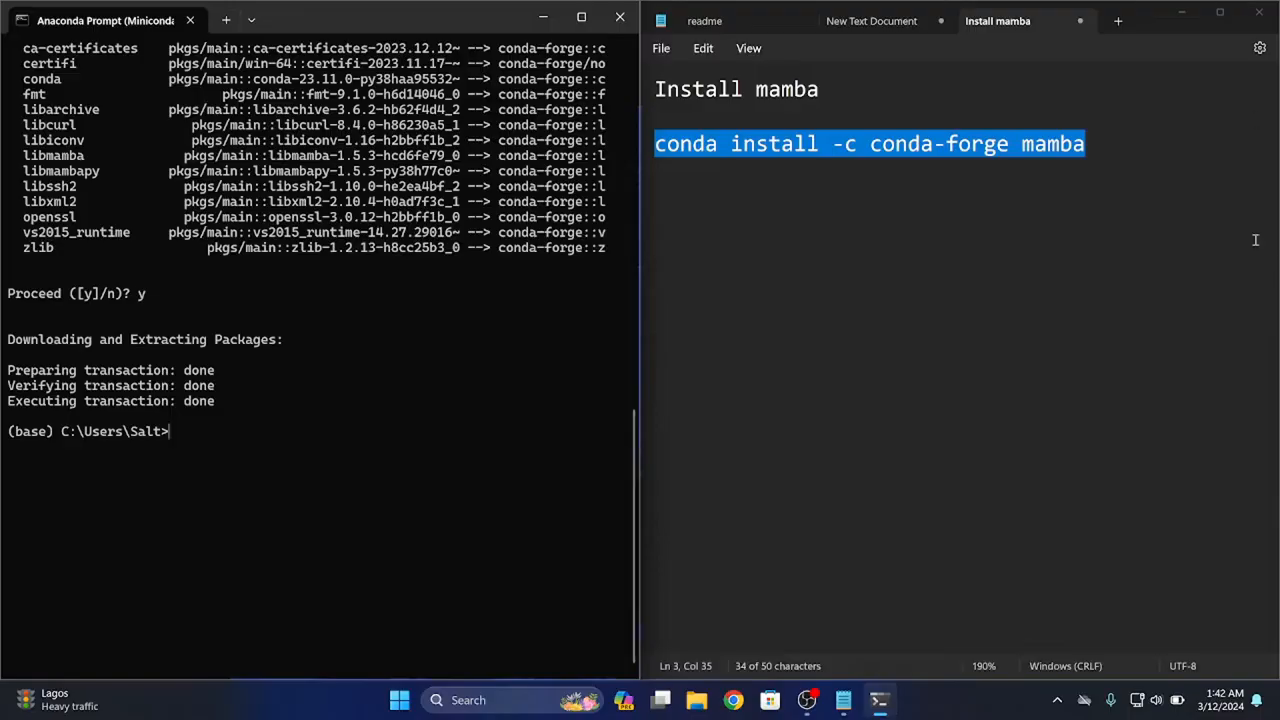
# Add the command "cd avatarify" to the notes beneath the mamba install command
pyautogui.click(1100, 128)
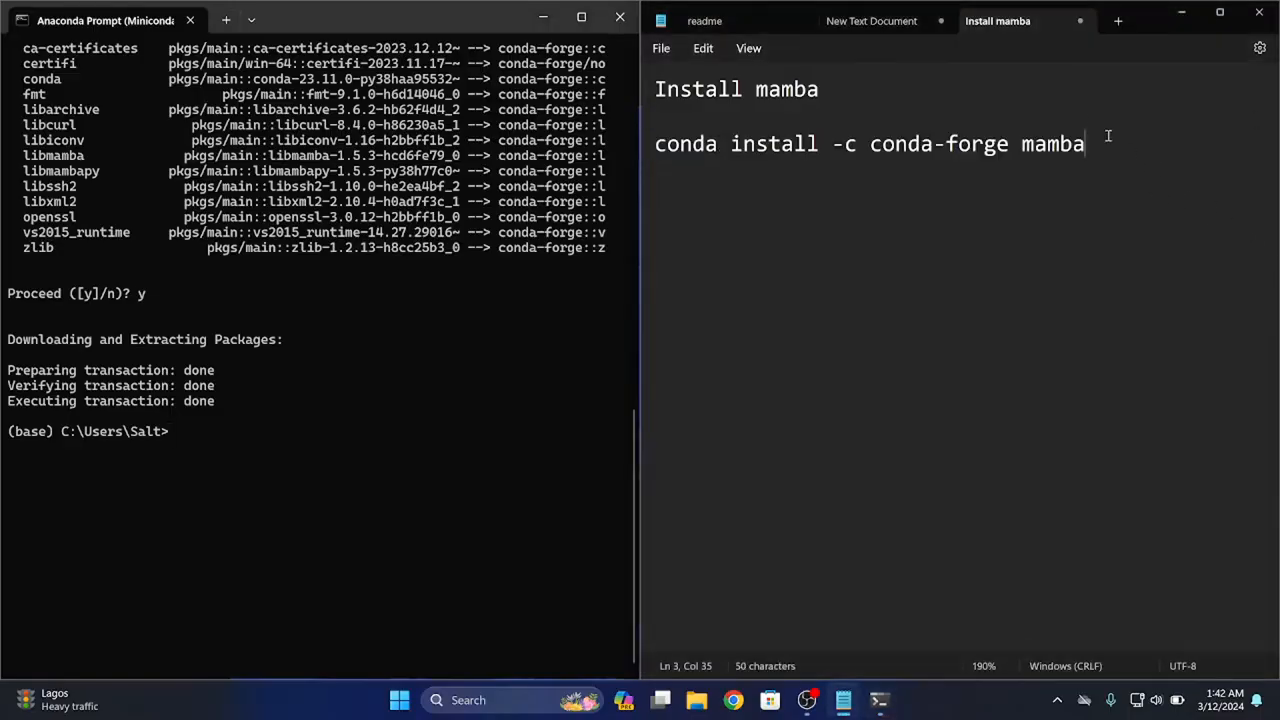
pyautogui.press('Return')
pyautogui.press('Return')
pyautogui.write('cd avatarify')
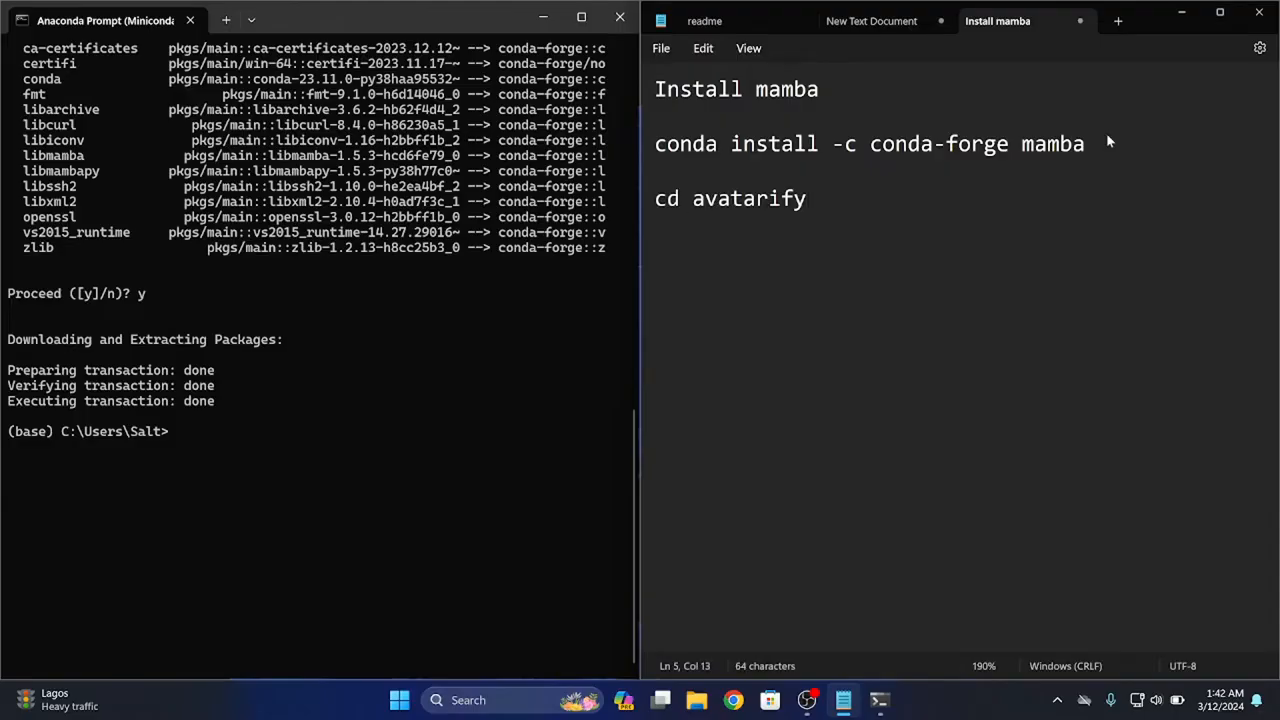
# Change into the avatarify directory in the Anaconda Prompt with "cd avatarify"
pyautogui.click(367, 443)
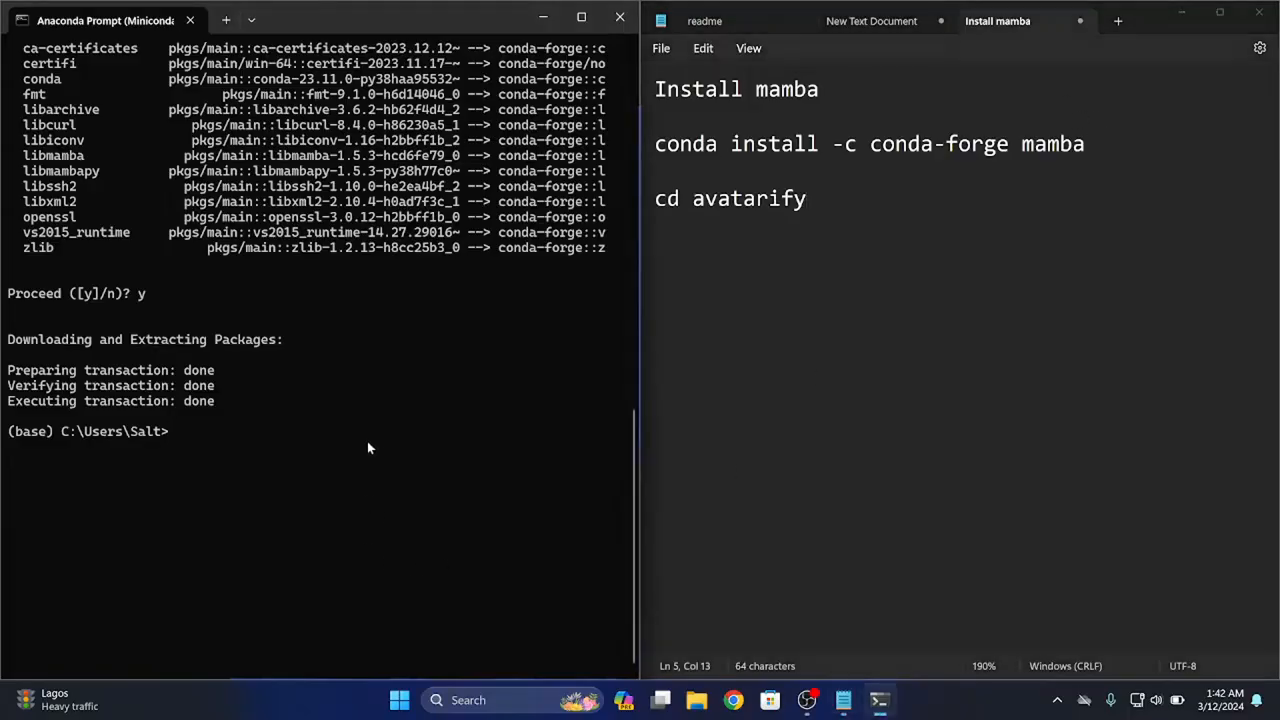
pyautogui.write('cd v')
pyautogui.press('BackSpace')
pyautogui.write('a')
pyautogui.press('Tab')
pyautogui.press('Tab')
pyautogui.press('Tab')
pyautogui.hotkey('shift', 'Tab')
pyautogui.press('Tab')
pyautogui.press('Return')
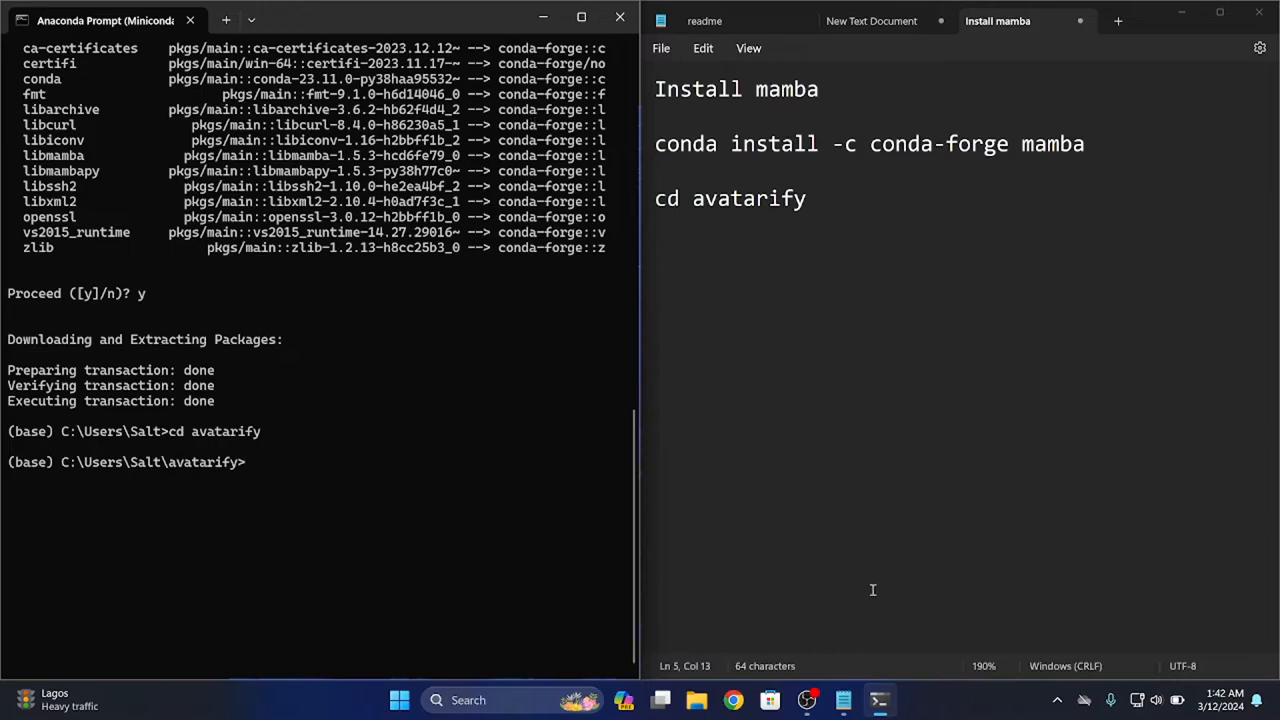
# Copy the commands from "call scripts\settings_windows.bat" through "call pip install -r requirements.txt" in the New Text Document notes
pyautogui.click(872, 21)
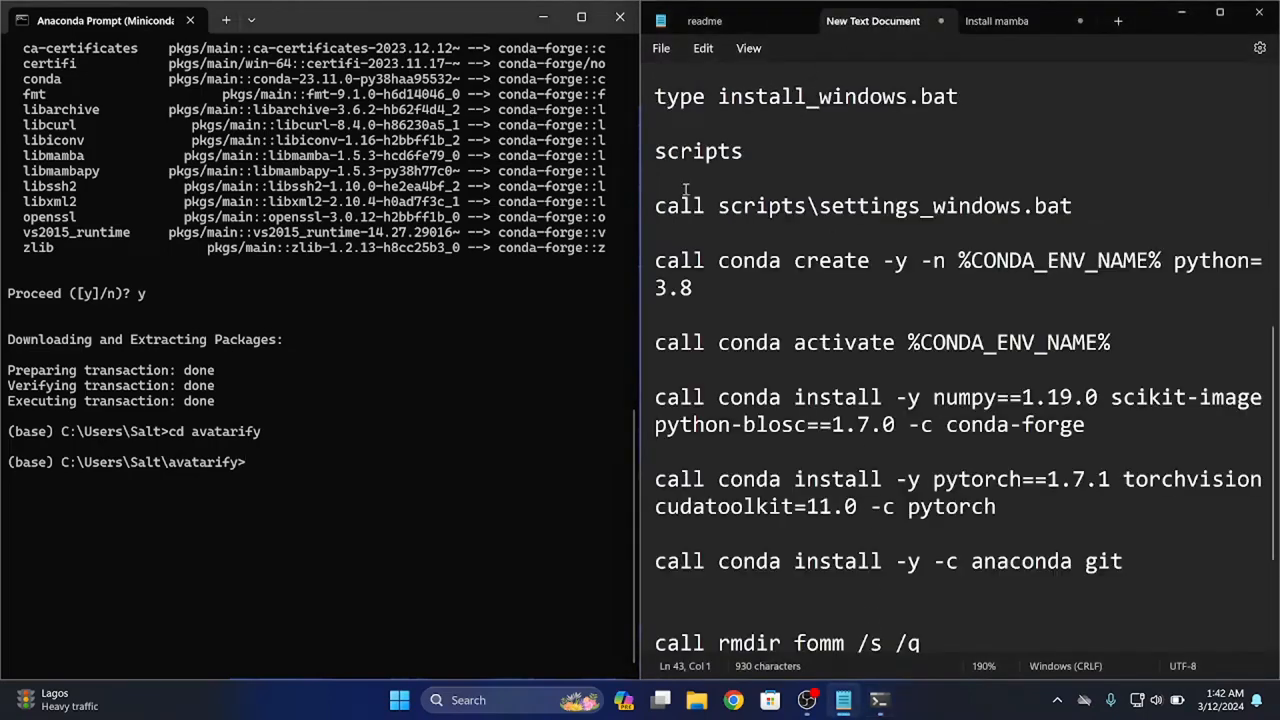
pyautogui.moveTo(657, 205); pyautogui.dragTo(771, 716)
pyautogui.rightClick(816, 555)
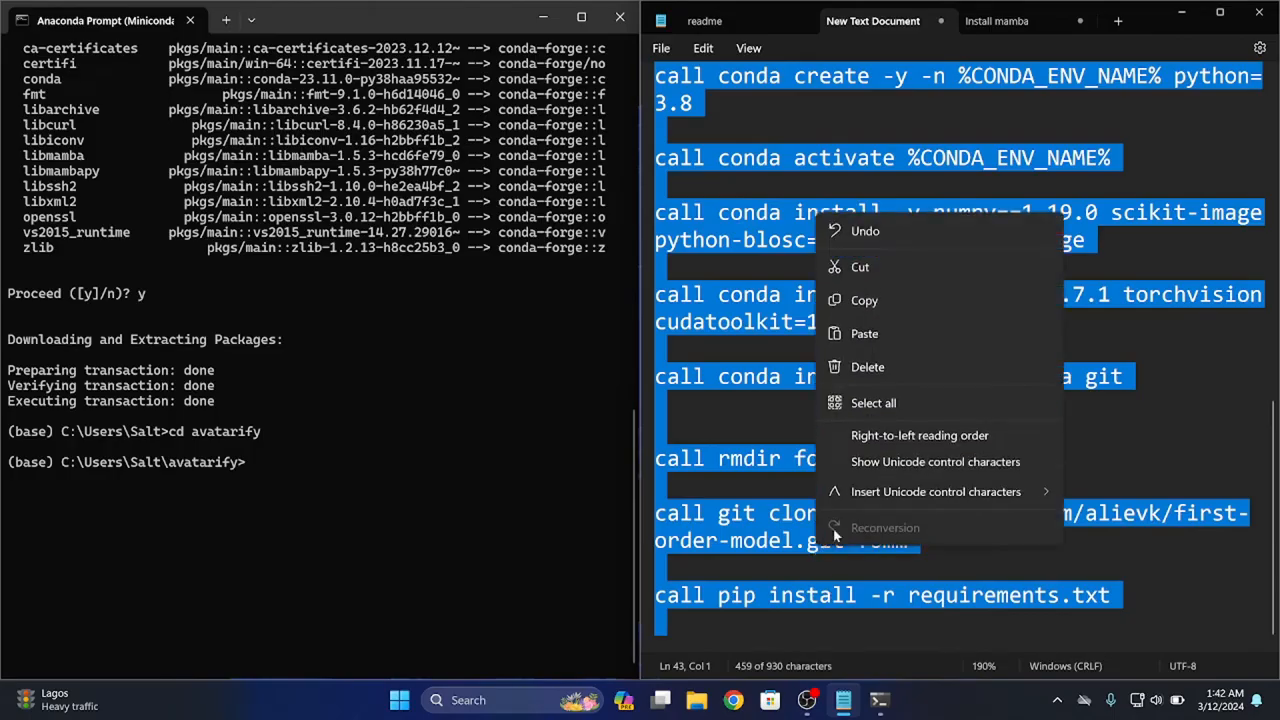
pyautogui.click(881, 296)
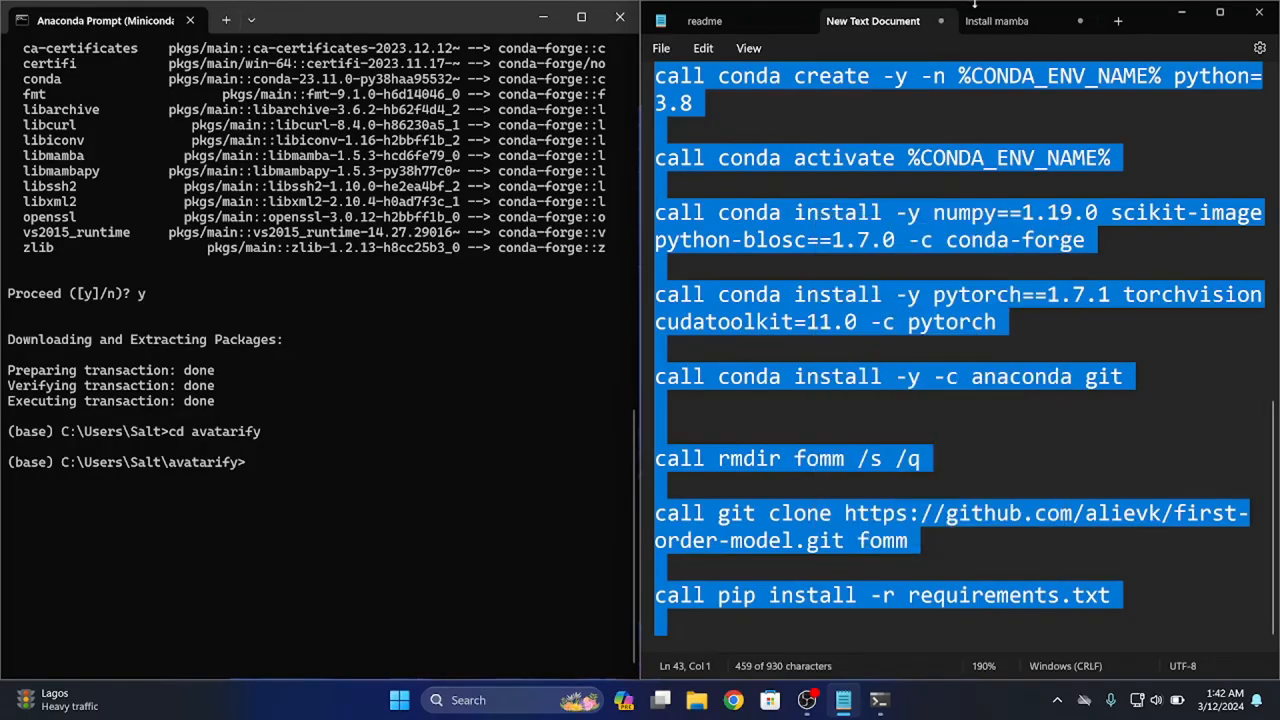
# Add a "scripts" heading to the "Install mamba" notes and paste the copied commands beneath it
pyautogui.click(991, 21)
pyautogui.press('Return')
pyautogui.press('Return')
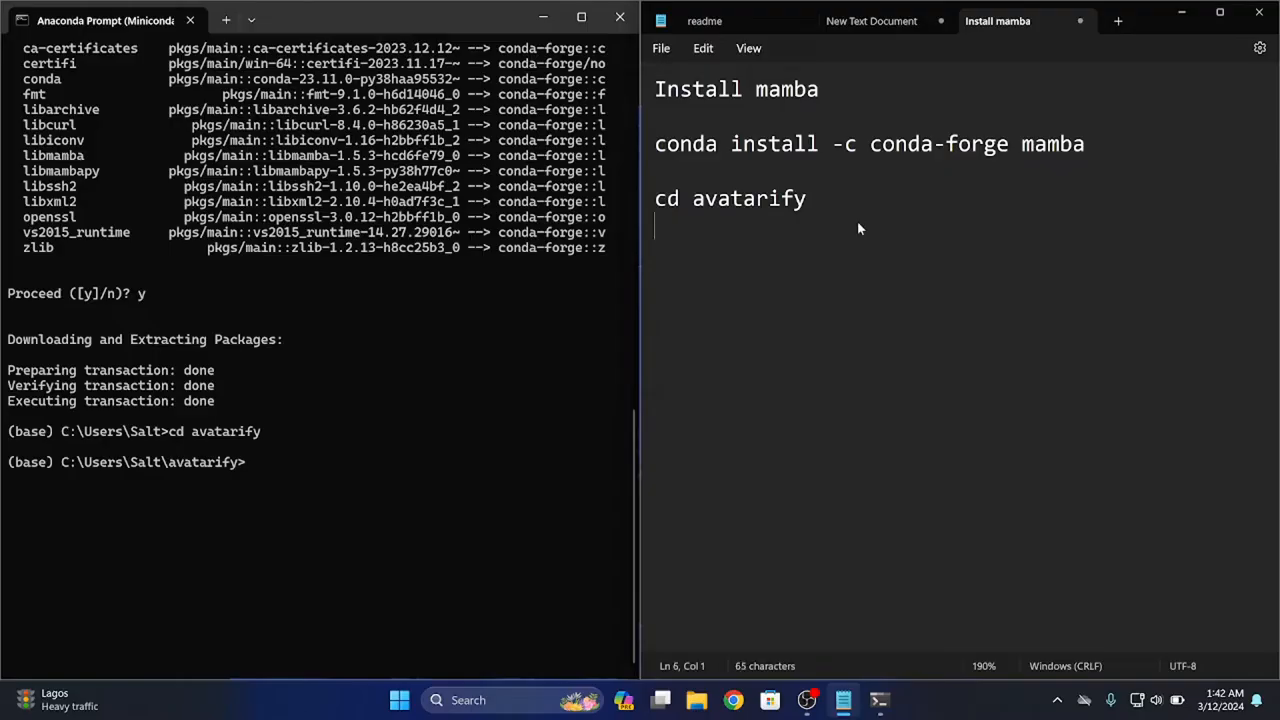
pyautogui.write('scritp')
pyautogui.press('BackSpace')
pyautogui.press('BackSpace')
pyautogui.write('pts')
pyautogui.press('Return')
pyautogui.press('Return')
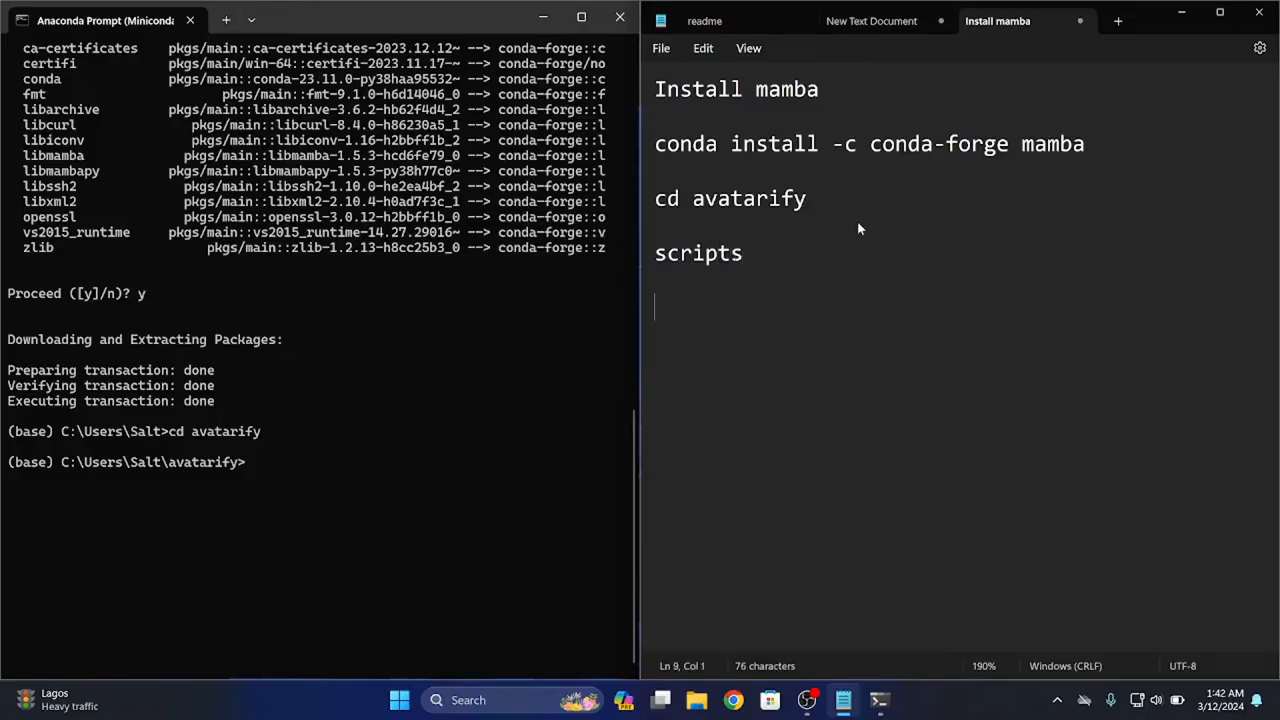
pyautogui.hotkey('ctrl', 'v')
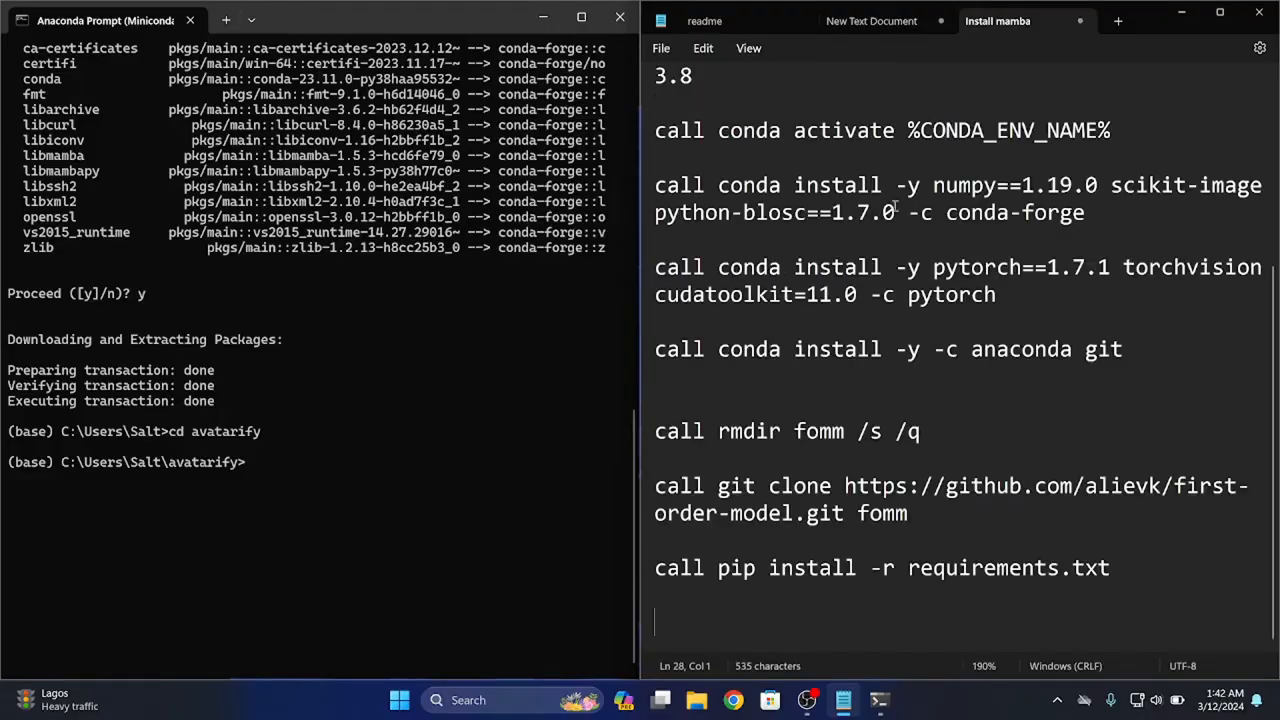
# Copy "call scripts\settings_windows.bat" from the notes and run it in the Anaconda Prompt
pyautogui.scroll(4, 948, 305)
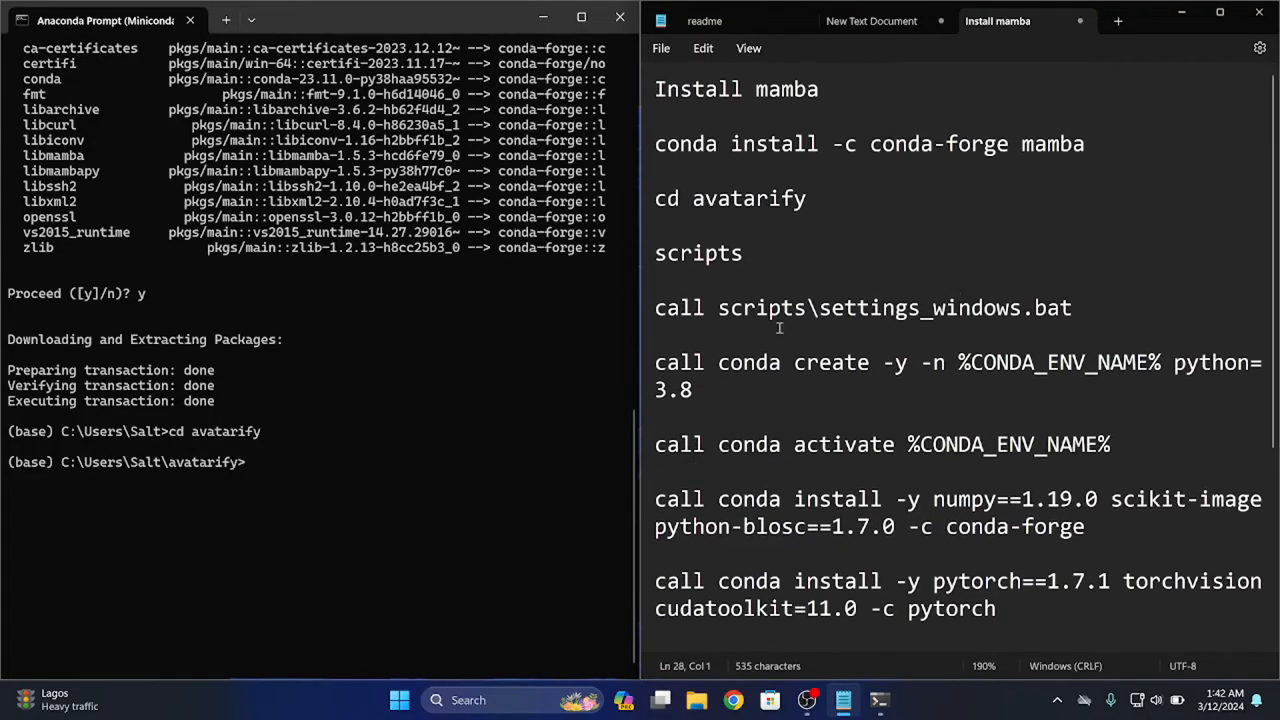
pyautogui.moveTo(1078, 308); pyautogui.dragTo(945, 313)
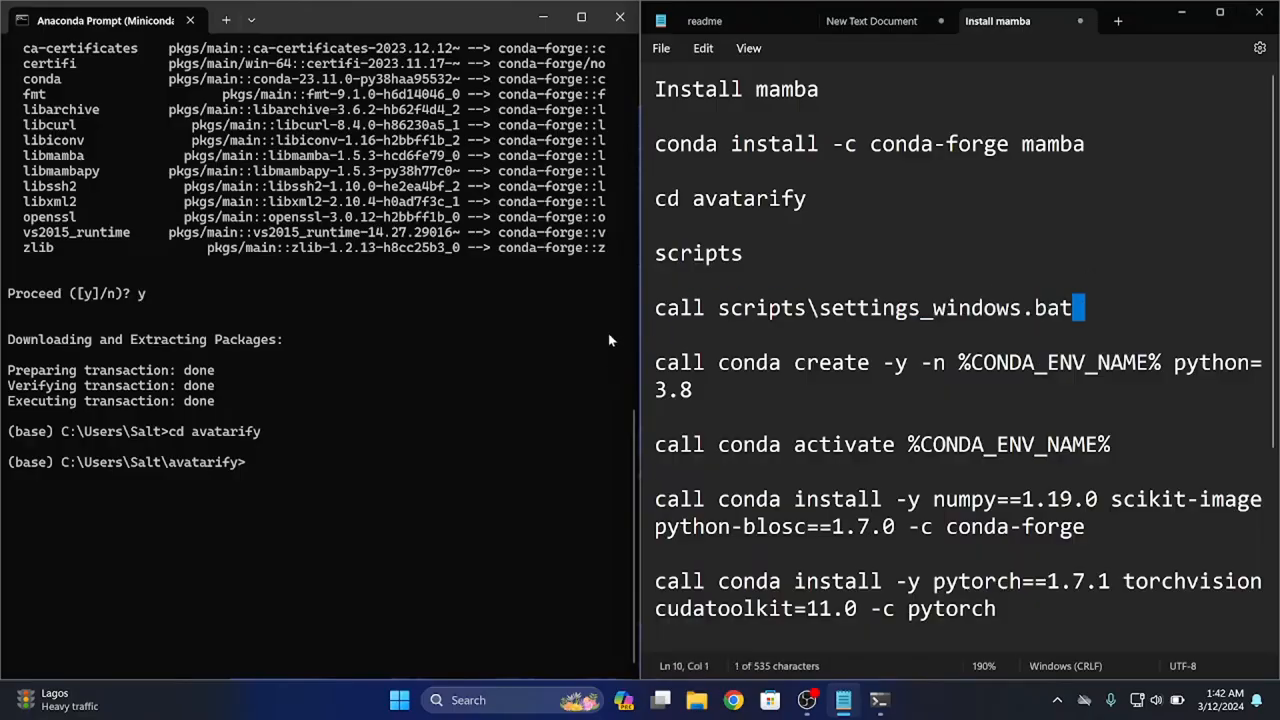
pyautogui.moveTo(1074, 309); pyautogui.dragTo(611, 313)
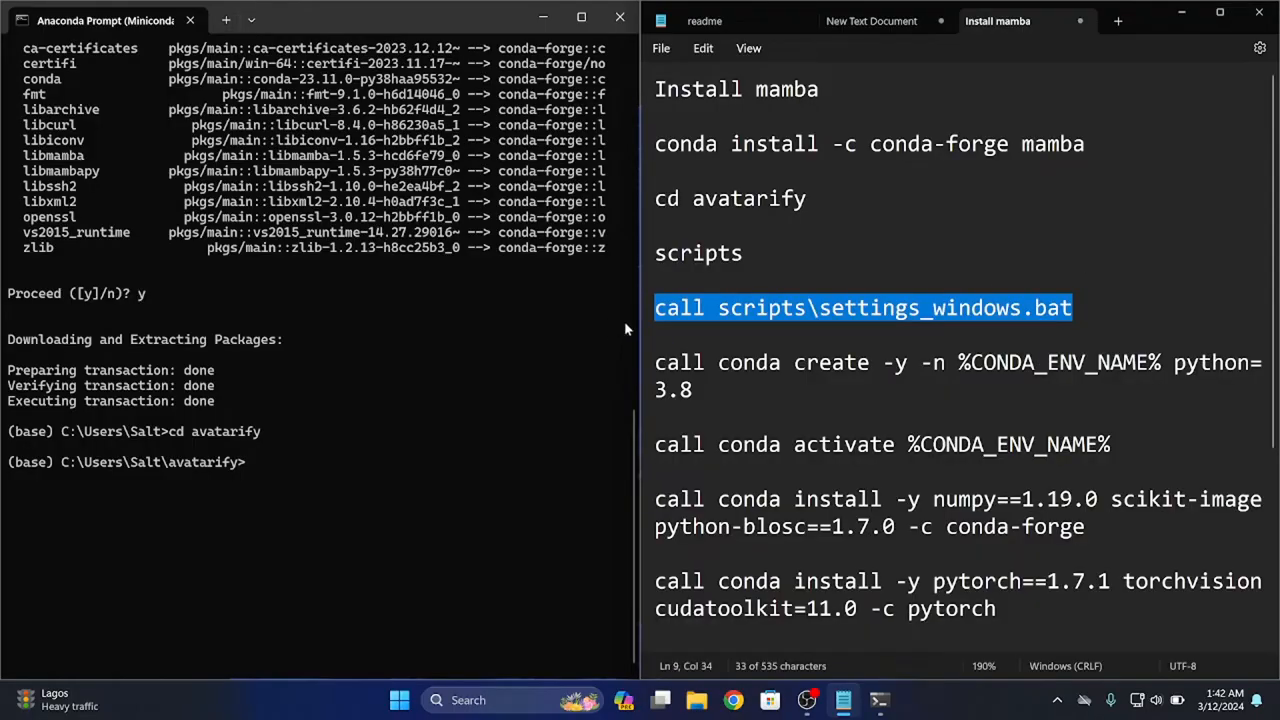
pyautogui.click(368, 482)
pyautogui.rightClick(367, 473)
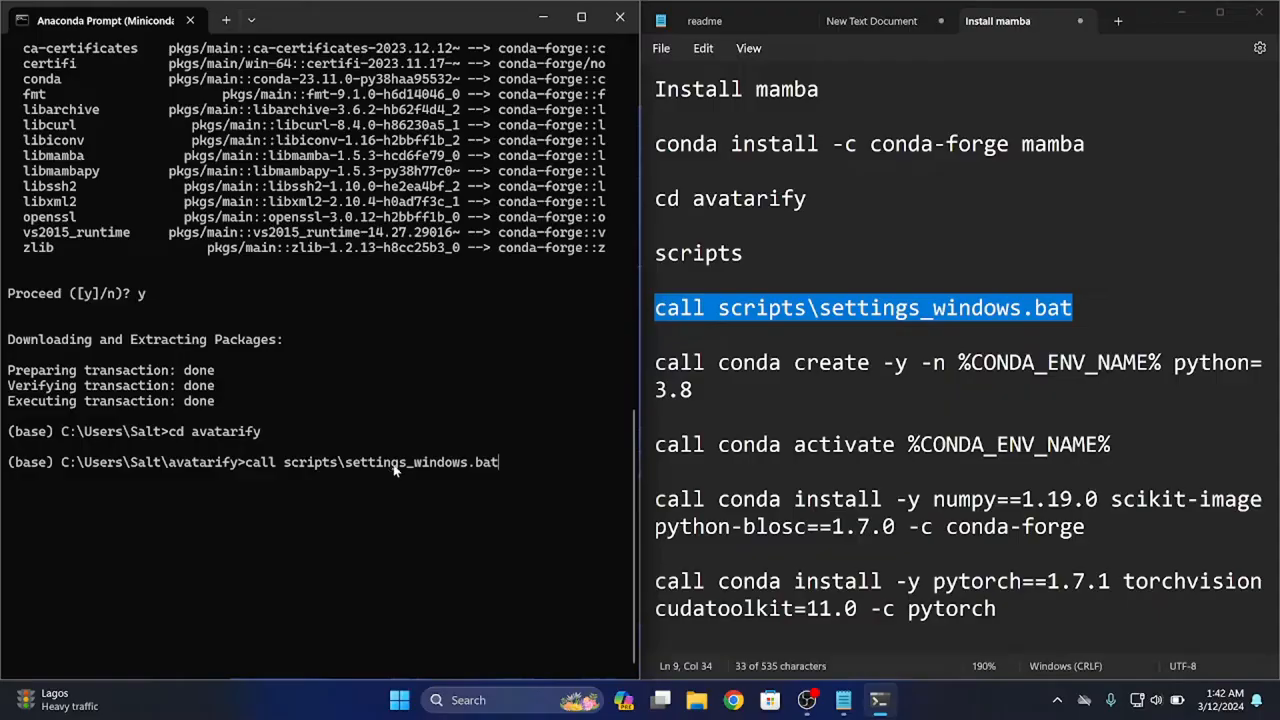
pyautogui.press('Return')
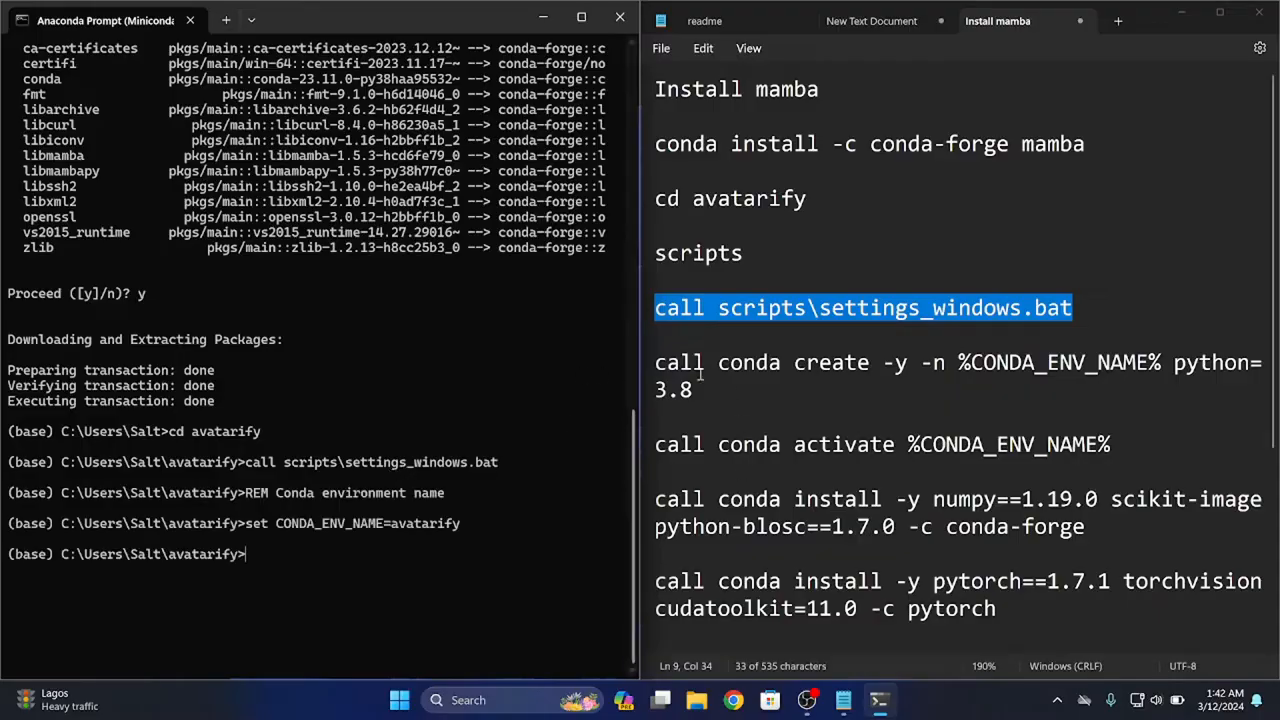
# Copy "call conda create -y -n %CONDA_ENV_NAME% python=3.8" from the notes and run it in the Anaconda Prompt
pyautogui.moveTo(700, 390); pyautogui.dragTo(645, 376)
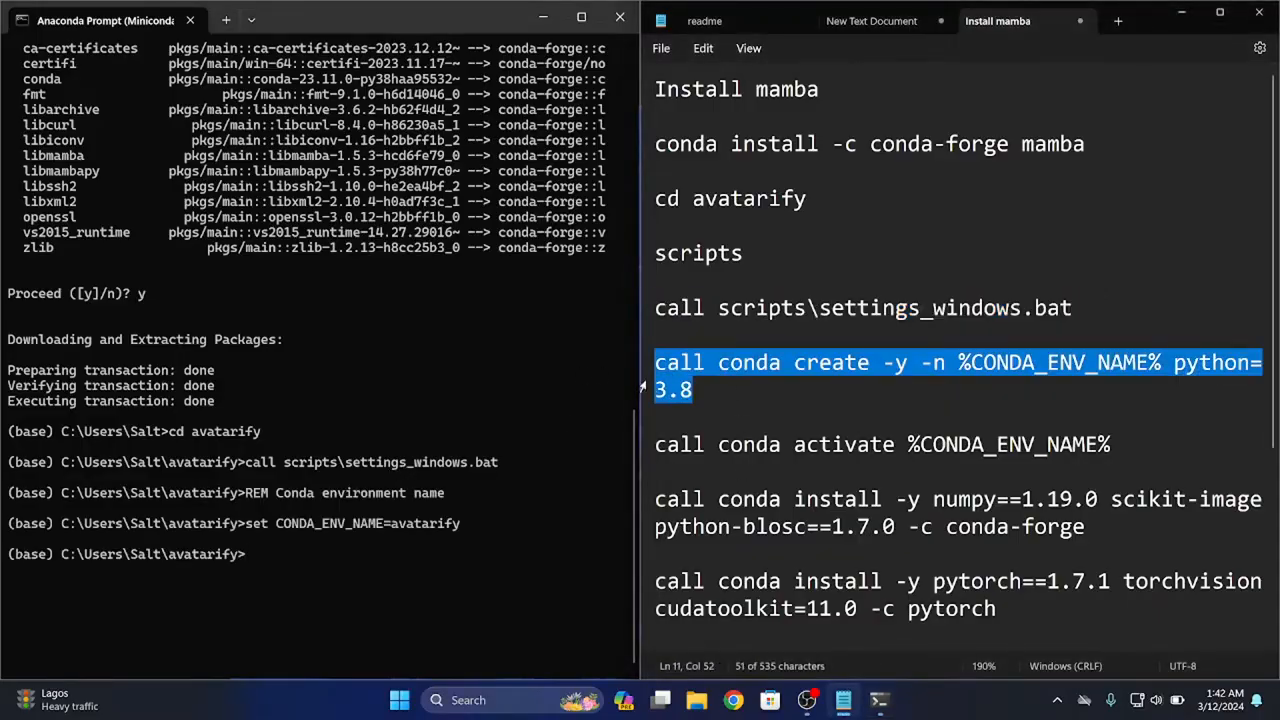
pyautogui.rightClick(473, 534)
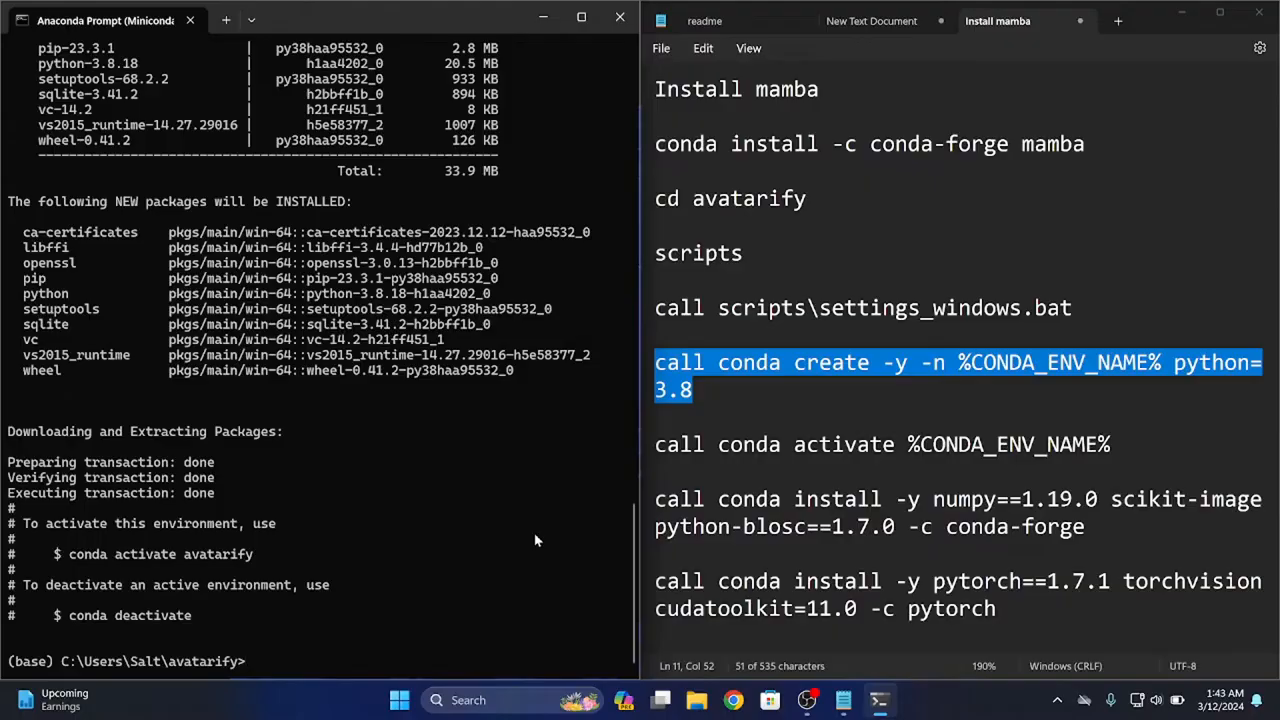
# Run "call conda activate %CONDA_ENV_NAME%" from the notes in the Anaconda Prompt and compare the environment names in the prompt lines
pyautogui.click(1130, 444)
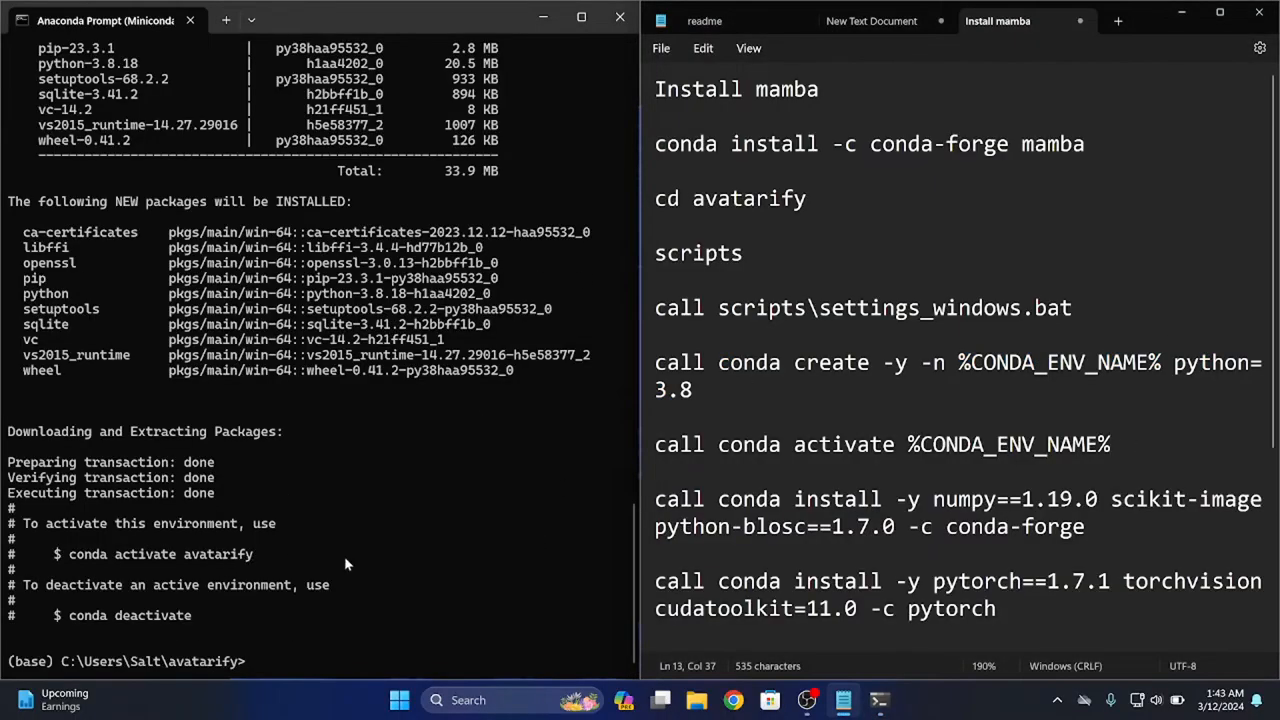
pyautogui.moveTo(984, 444); pyautogui.dragTo(651, 460)
pyautogui.moveTo(1118, 440); pyautogui.dragTo(655, 416)
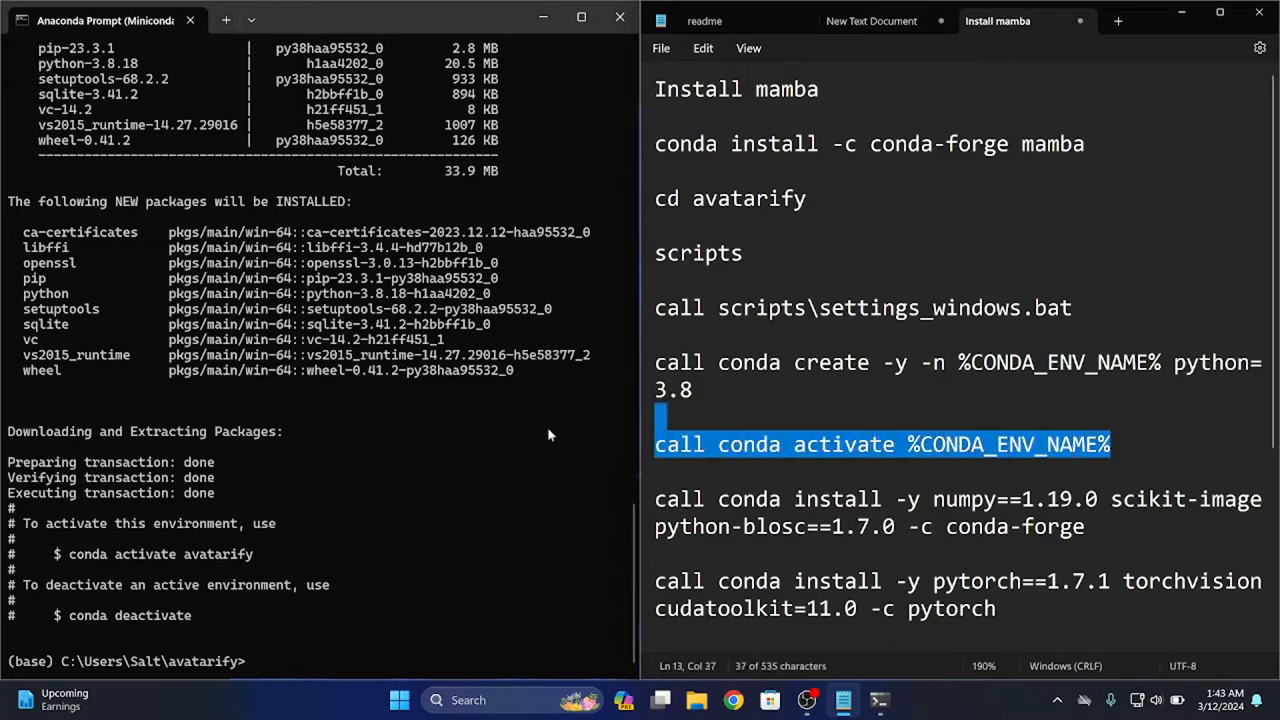
pyautogui.moveTo(548, 435); pyautogui.dragTo(559, 453)
pyautogui.click(490, 491)
pyautogui.hotkey('ctrl', 'v')
pyautogui.press('Return')
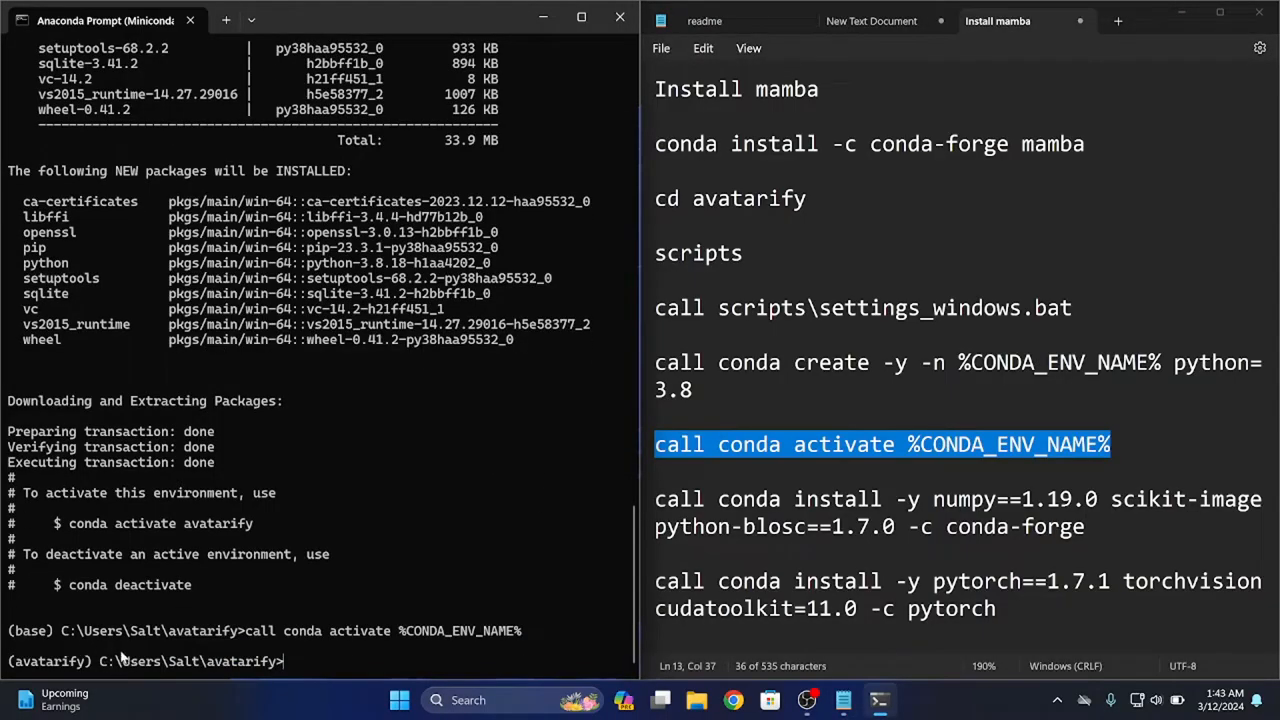
pyautogui.moveTo(97, 668); pyautogui.dragTo(10, 667)
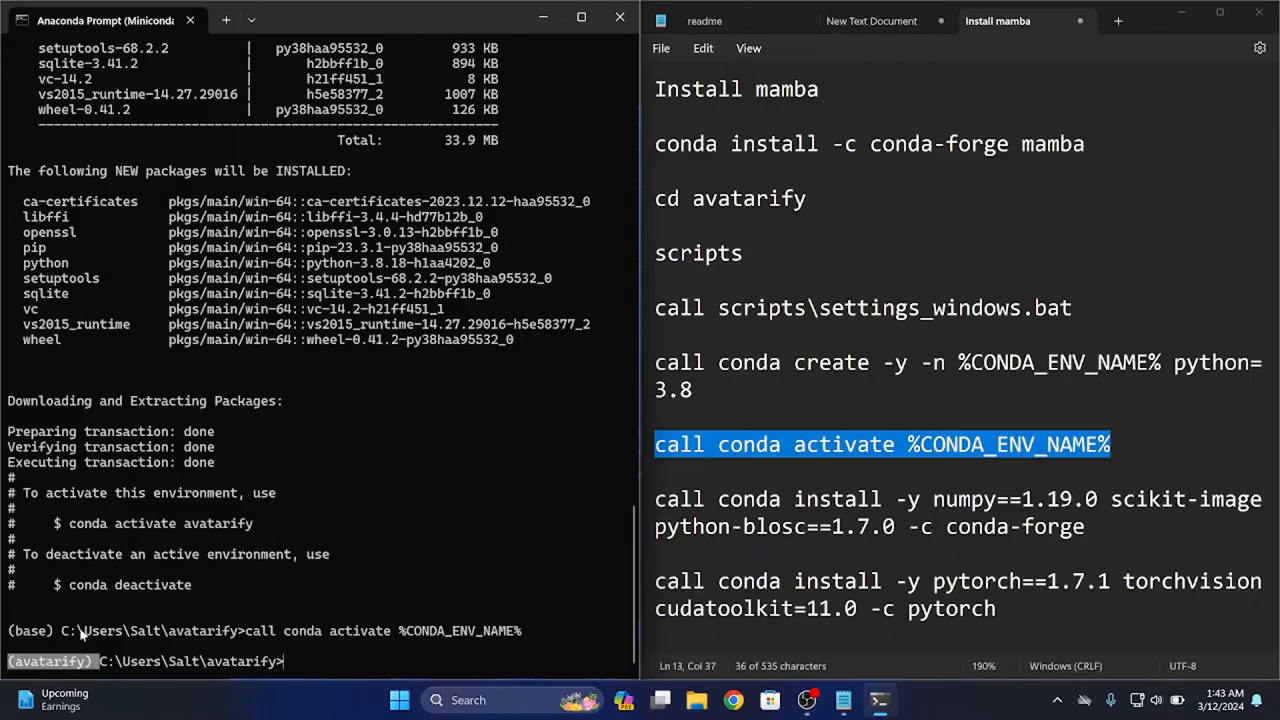
pyautogui.moveTo(62, 632); pyautogui.dragTo(3, 615)
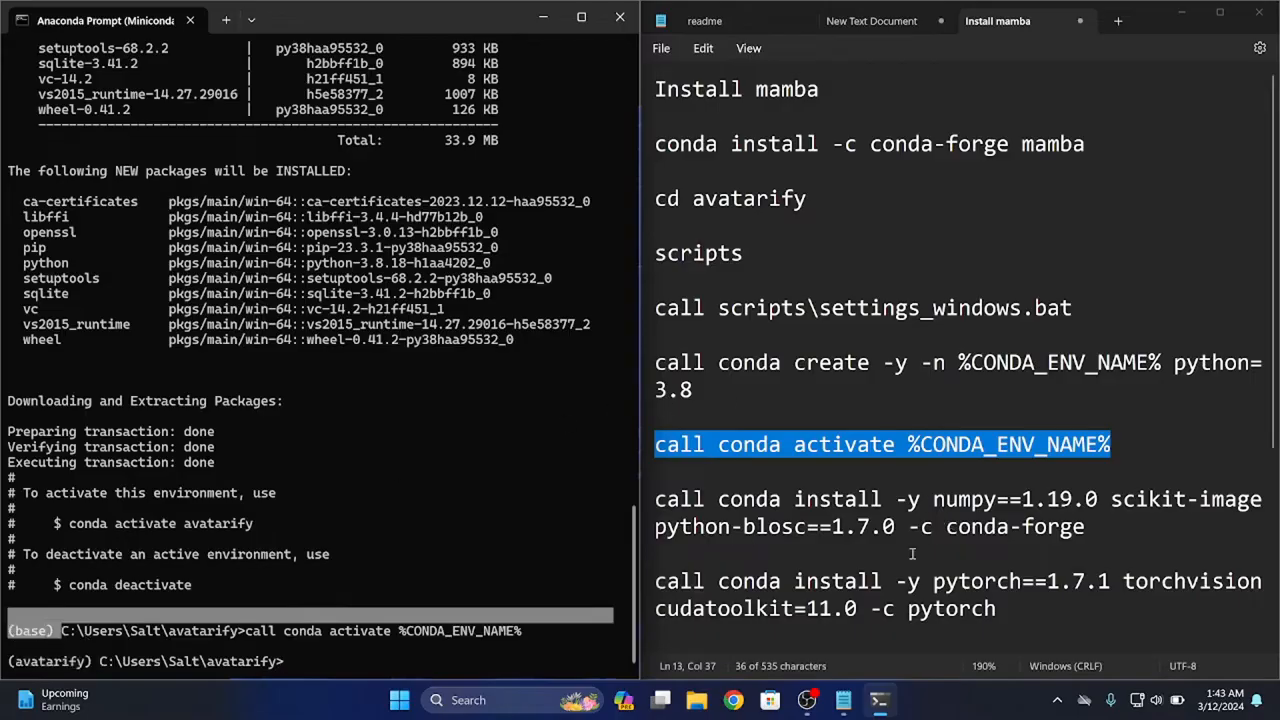
# Replace "conda" with "mamba" in the numpy, scikit-image and python-blosc install command in the notes
pyautogui.scroll(-3, 780, 540)
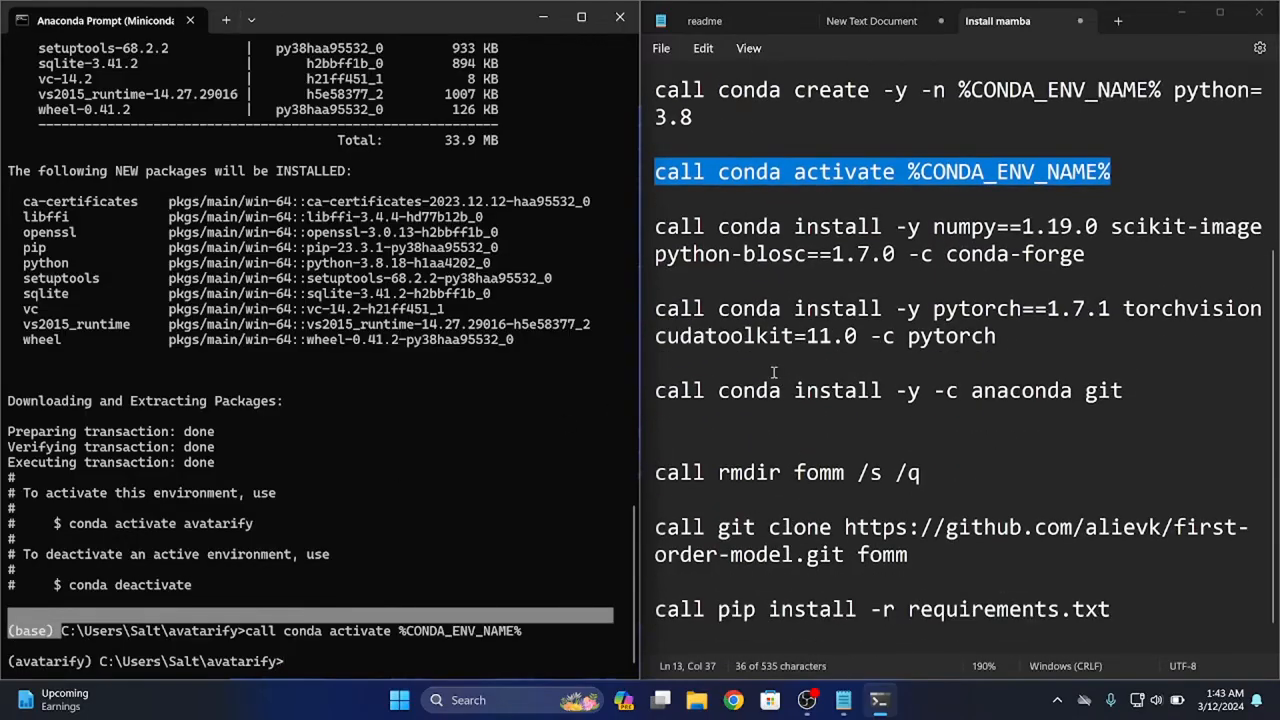
pyautogui.click(724, 226)
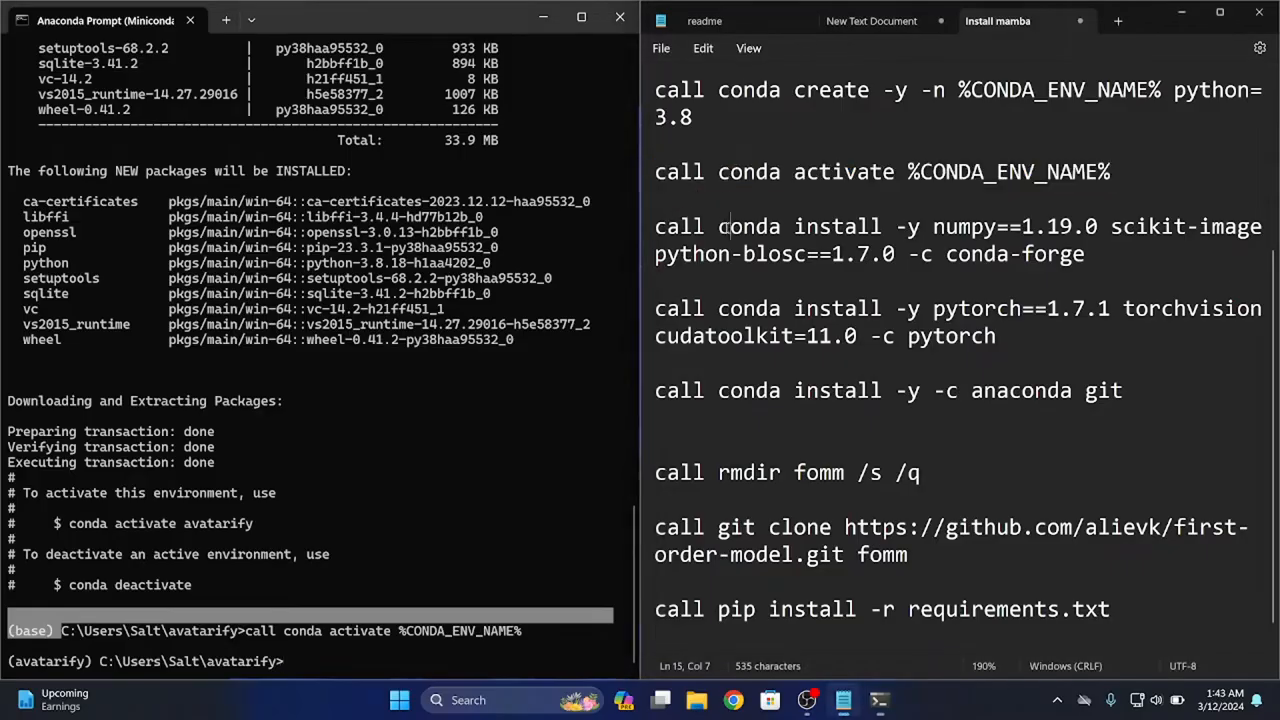
pyautogui.doubleClick(732, 230)
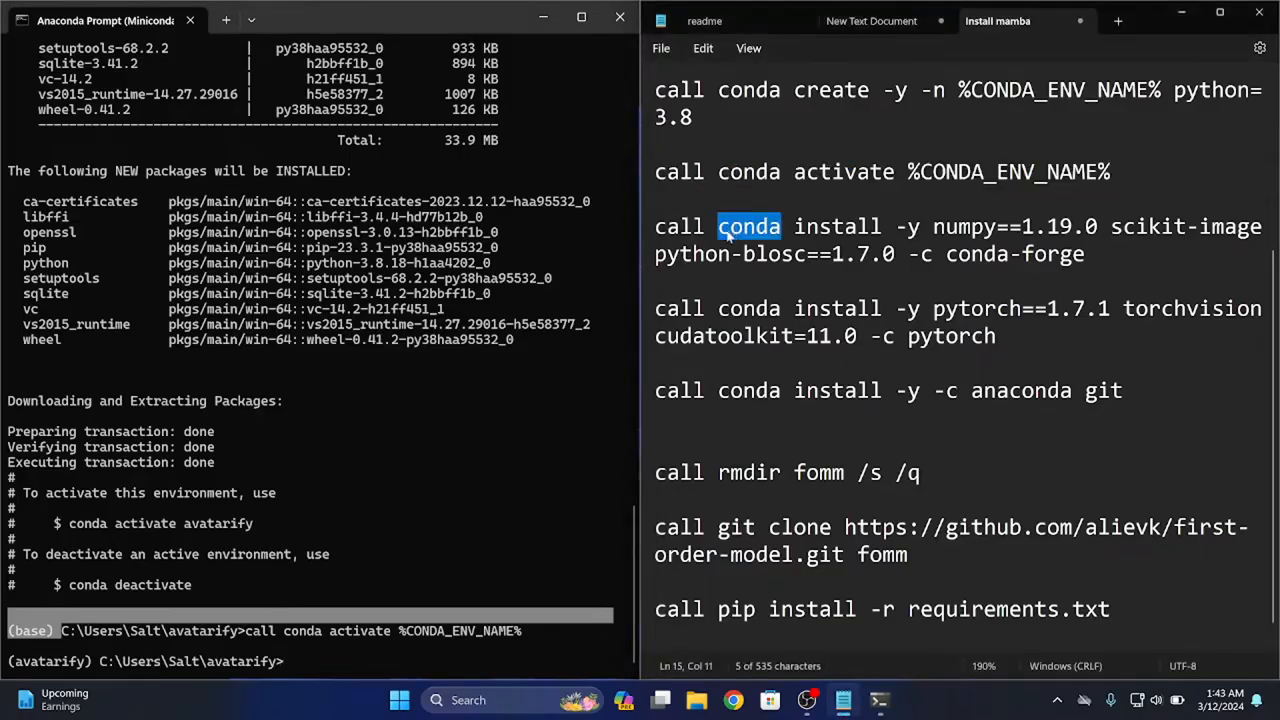
pyautogui.write('mamba')
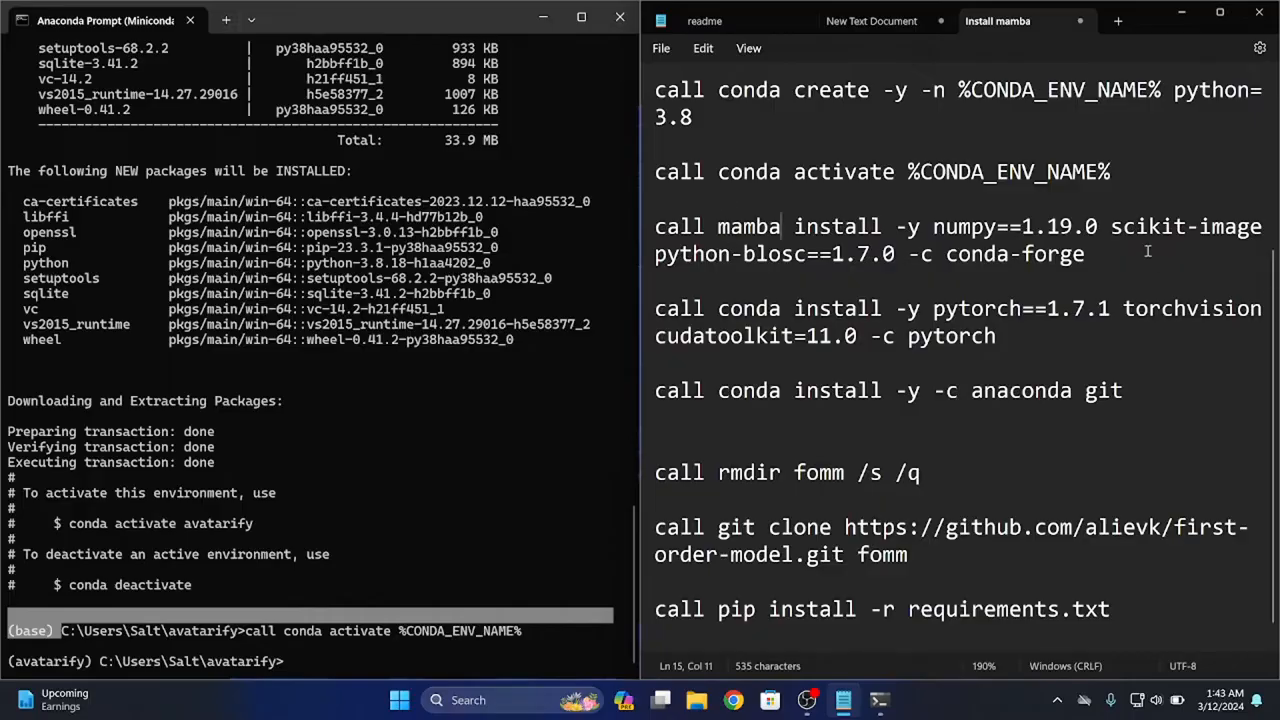
# Copy "call mamba install -y numpy==1.19.0 scikit-image python-blosc==1.7.0 -c conda-forge" from the notes and run it in the Anaconda Prompt
pyautogui.moveTo(1086, 254); pyautogui.dragTo(558, 229)
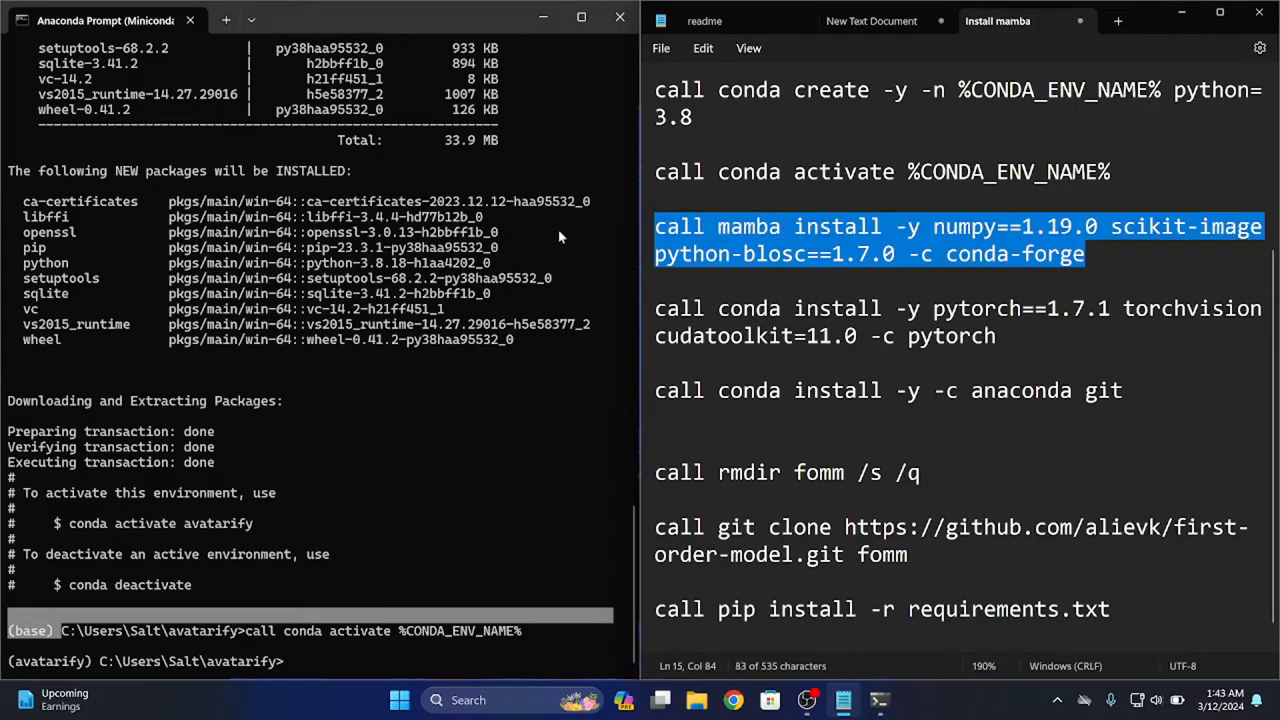
pyautogui.rightClick(729, 233)
pyautogui.click(778, 319)
pyautogui.click(260, 563)
pyautogui.hotkey('ctrl', 'v')
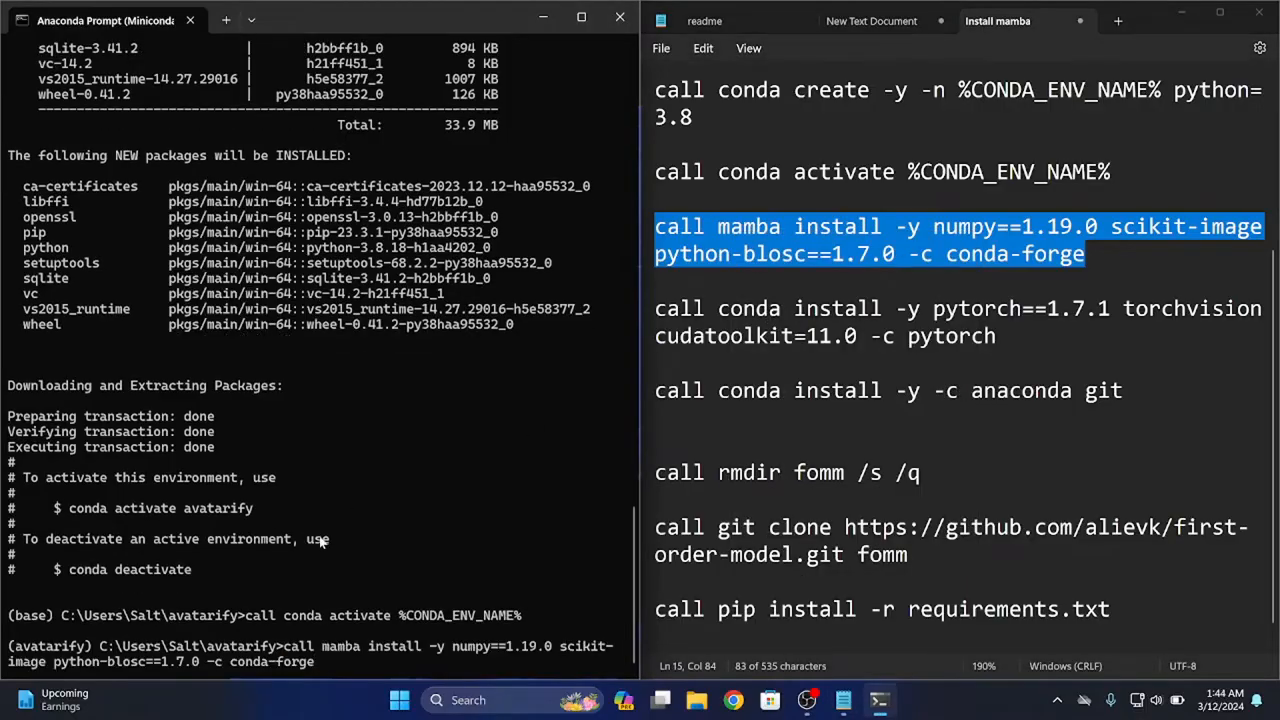
pyautogui.press('Return')
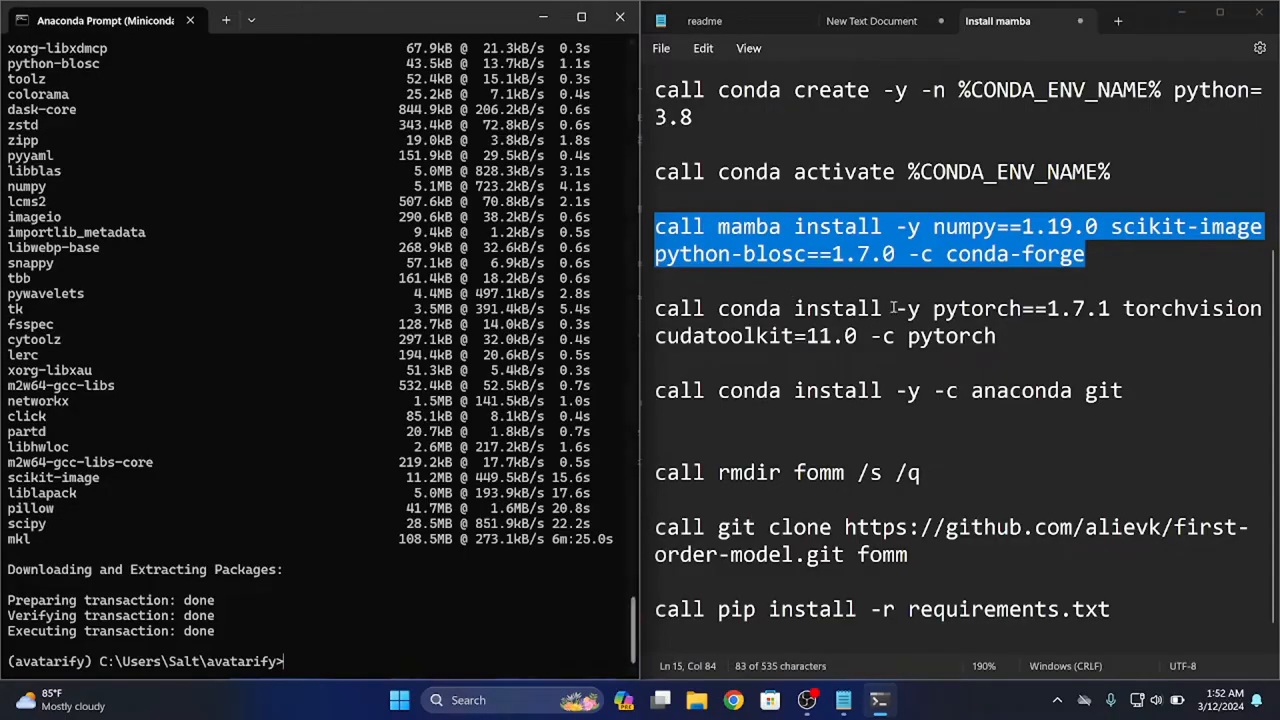
# Copy "call conda install -y pytorch==1.7.1 torchvision cudatoolkit=11.0 -c pytorch" from the notes and run it in the Anaconda Prompt
pyautogui.moveTo(997, 336); pyautogui.dragTo(656, 308)
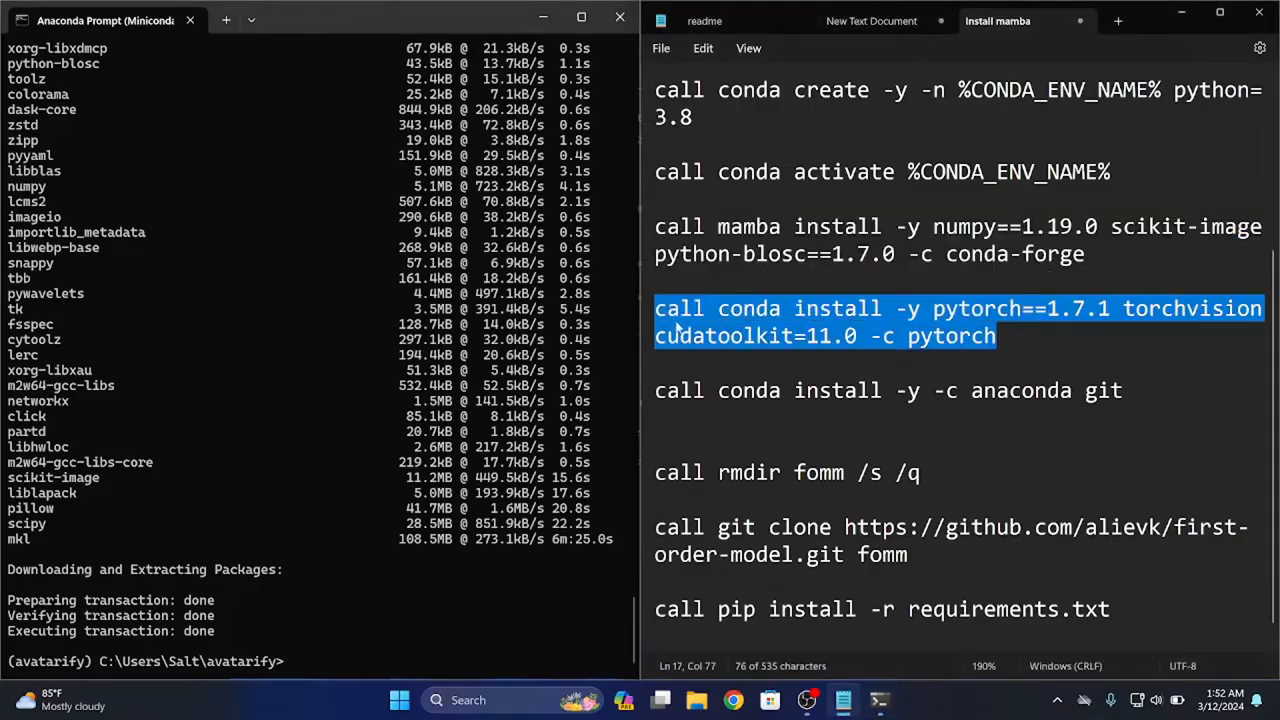
pyautogui.rightClick(771, 318)
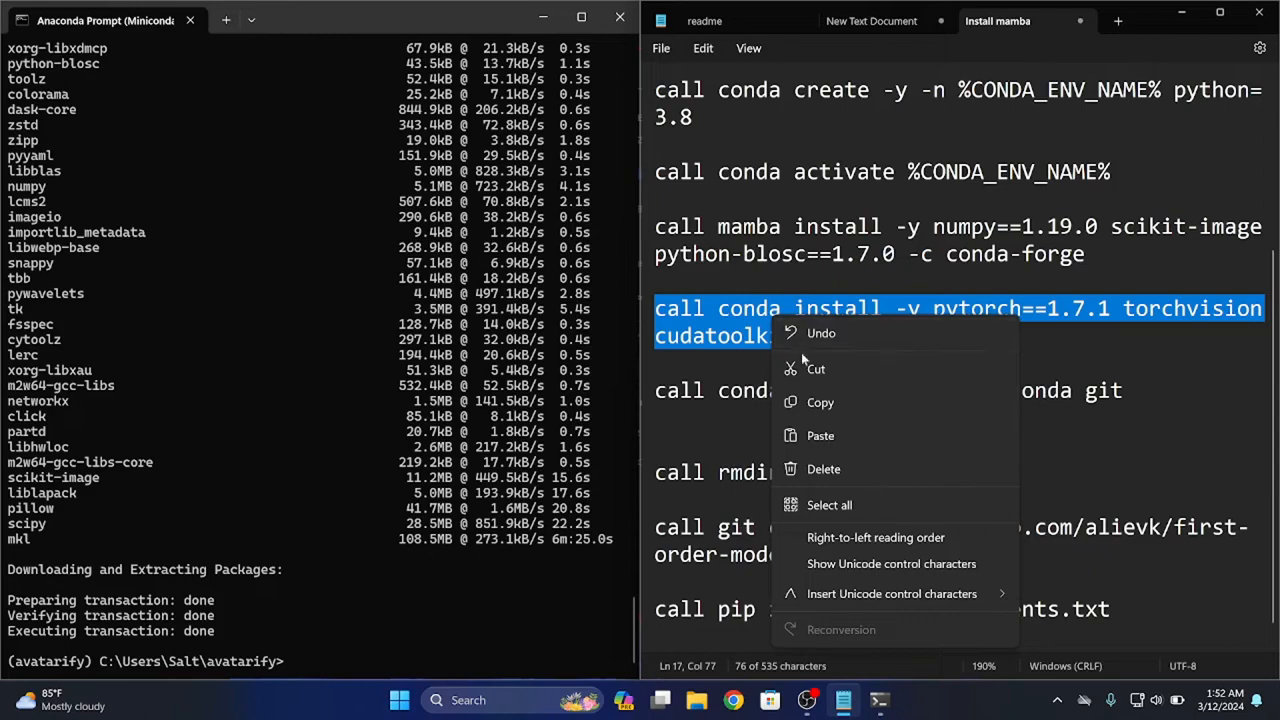
pyautogui.click(815, 403)
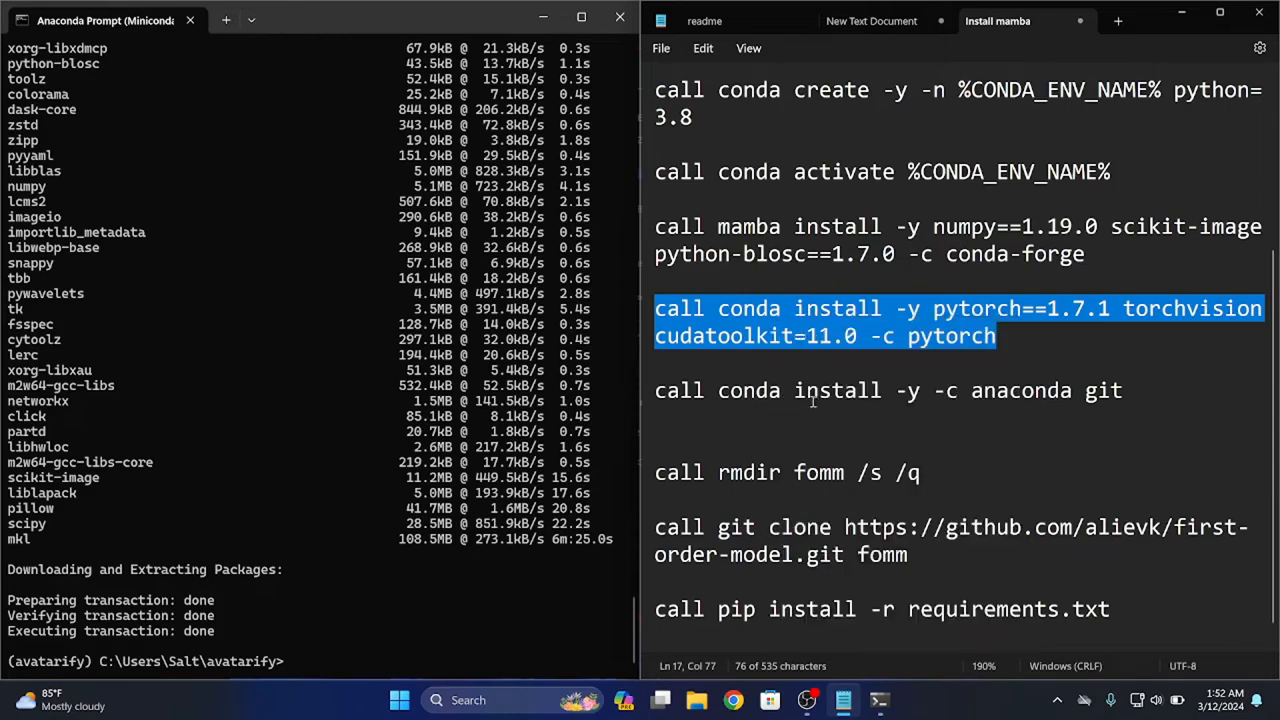
pyautogui.click(276, 608)
pyautogui.hotkey('ctrl', 'v')
pyautogui.press('Return')
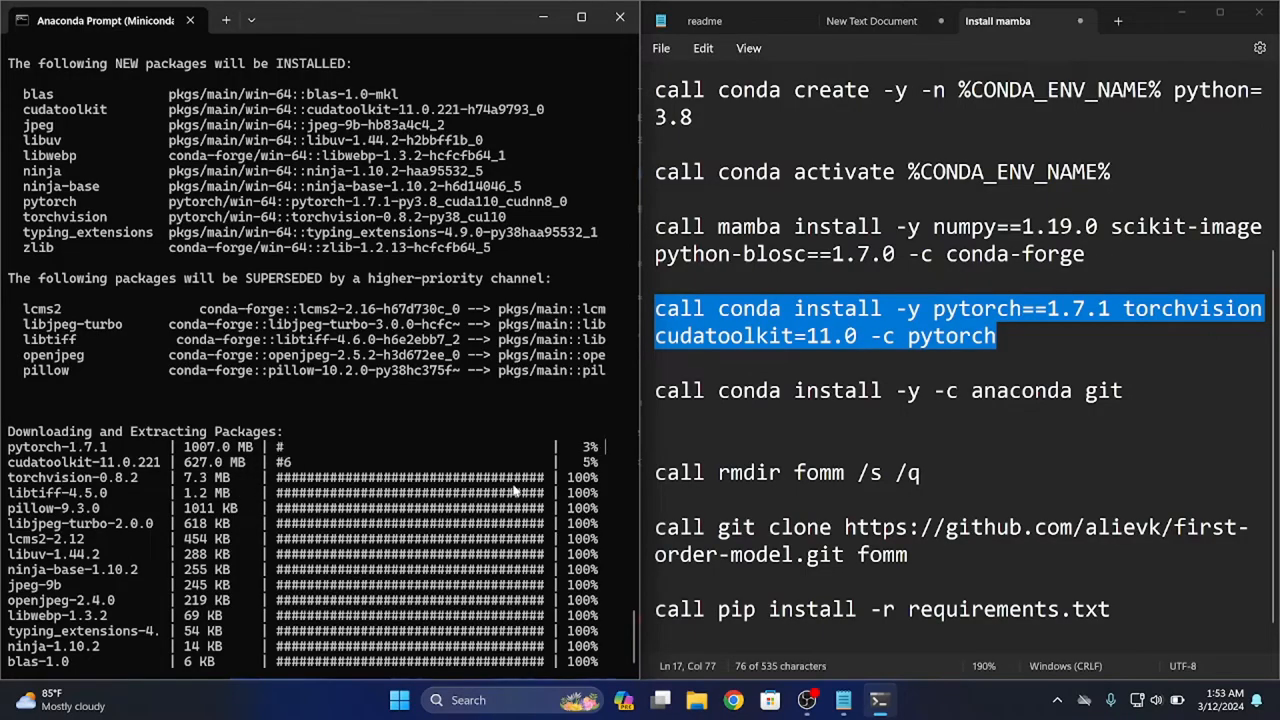
pyautogui.click(807, 700)
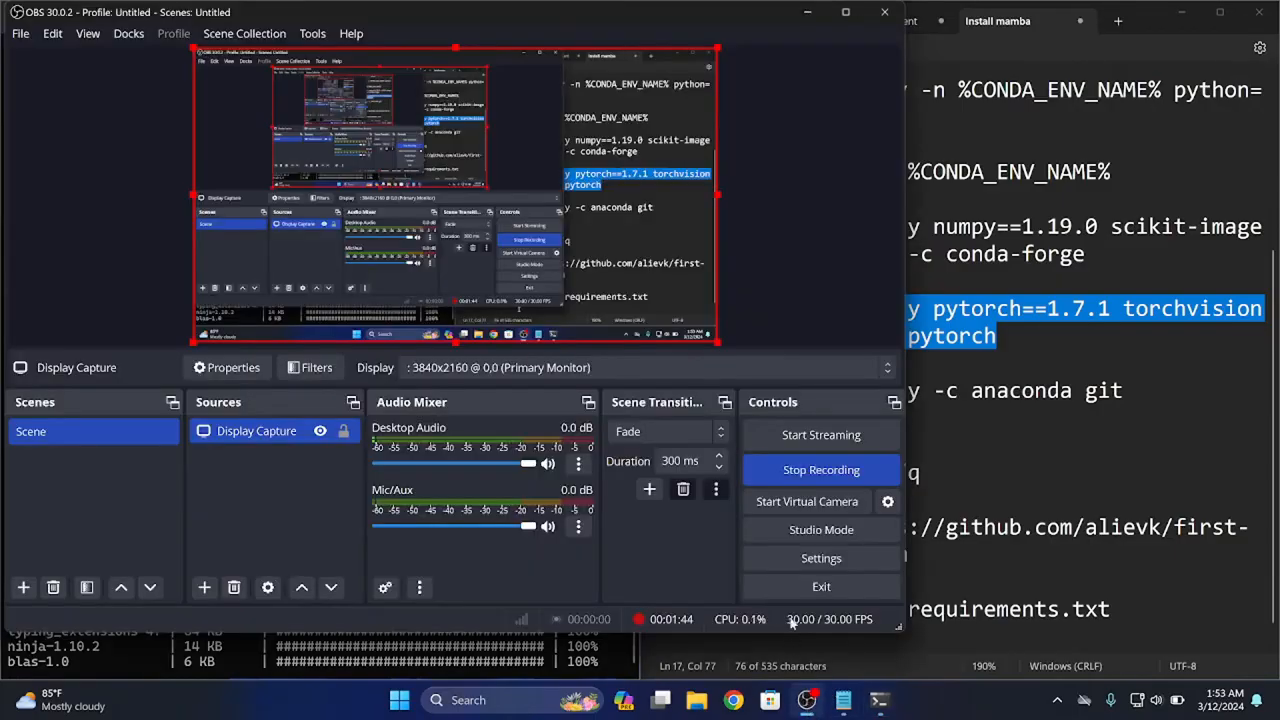
pyautogui.click(780, 477)
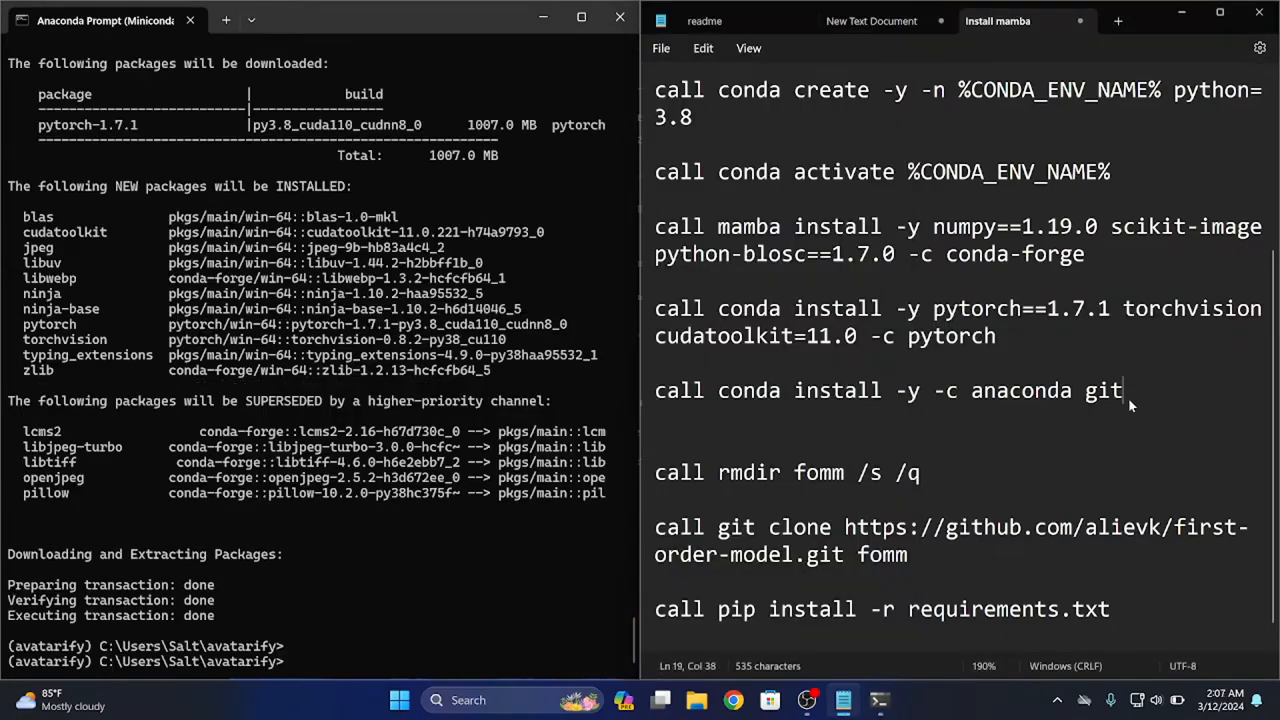
# Copy "call conda install -y -c anaconda git" from the notes and run it in the Anaconda Prompt
pyautogui.moveTo(1128, 397); pyautogui.dragTo(652, 393)
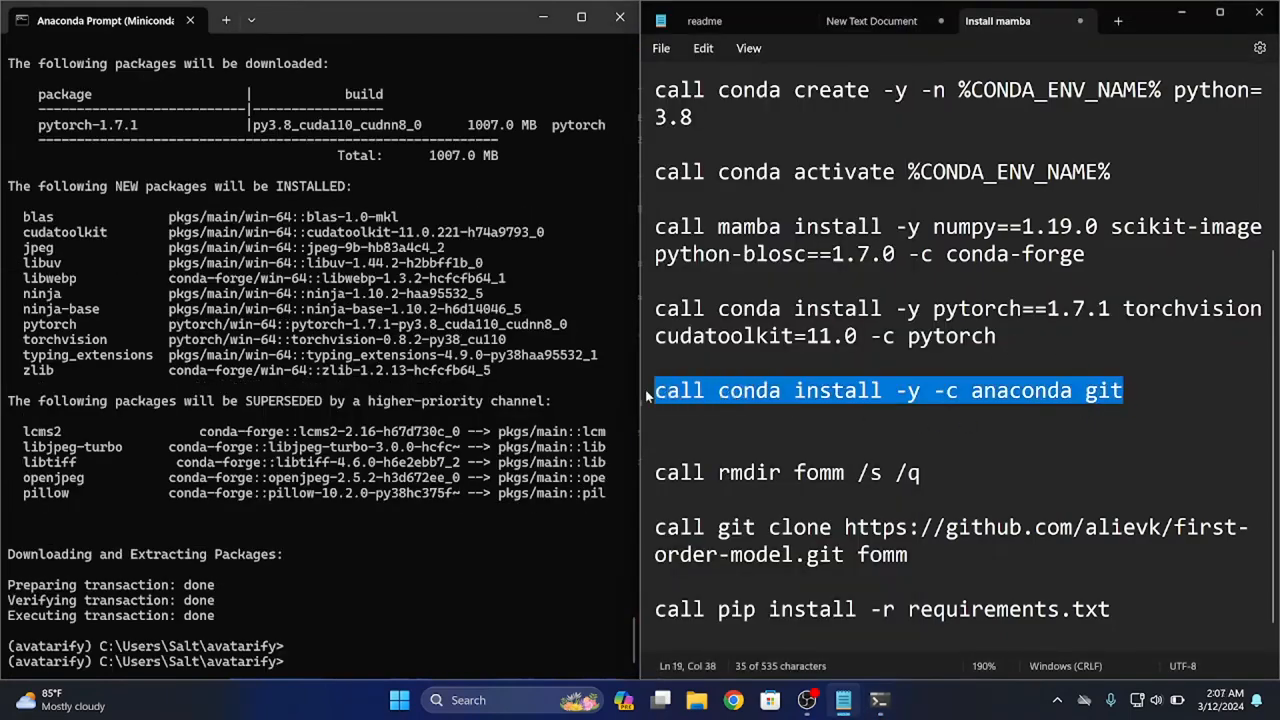
pyautogui.rightClick(715, 393)
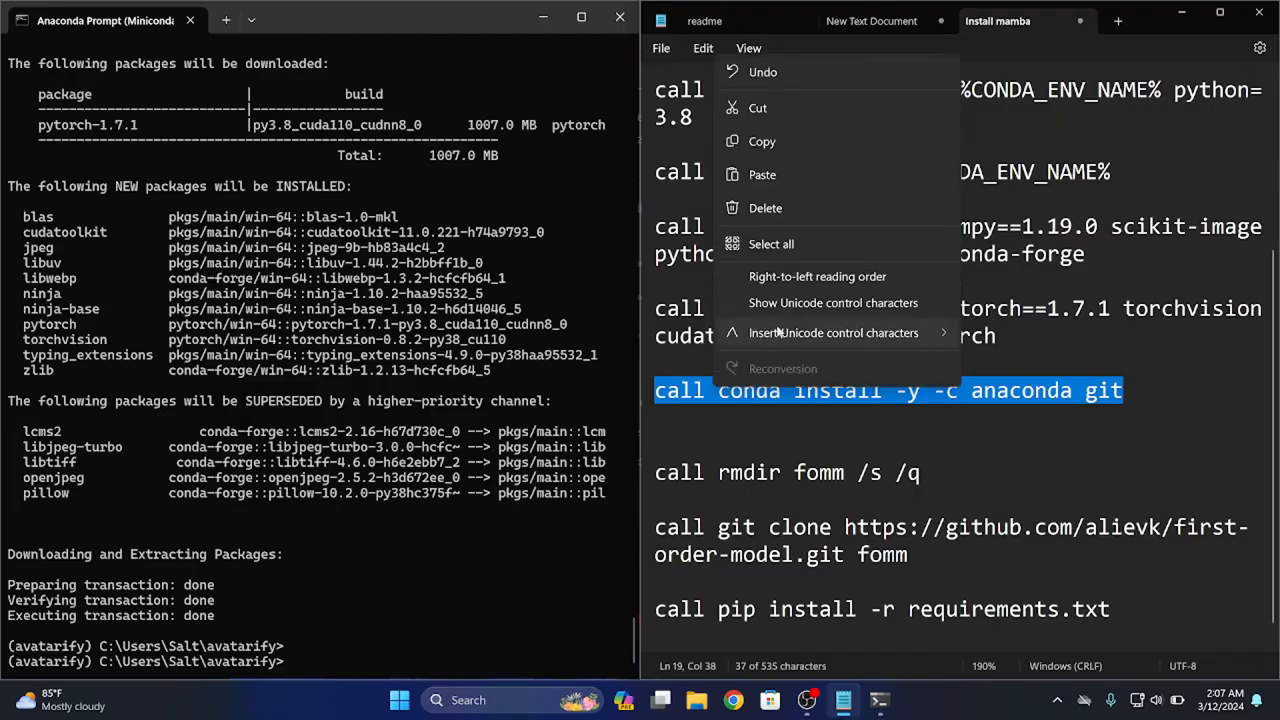
pyautogui.click(777, 143)
pyautogui.click(457, 629)
pyautogui.hotkey('ctrl', 'v')
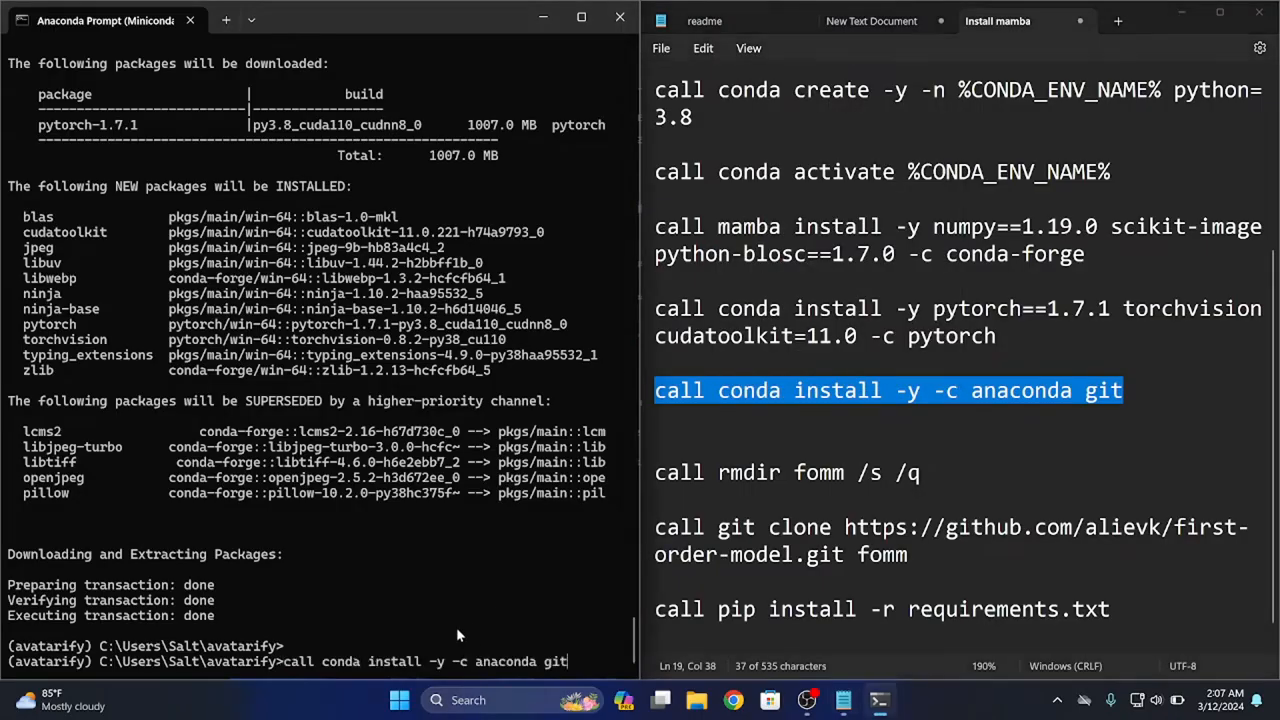
pyautogui.press('Return')
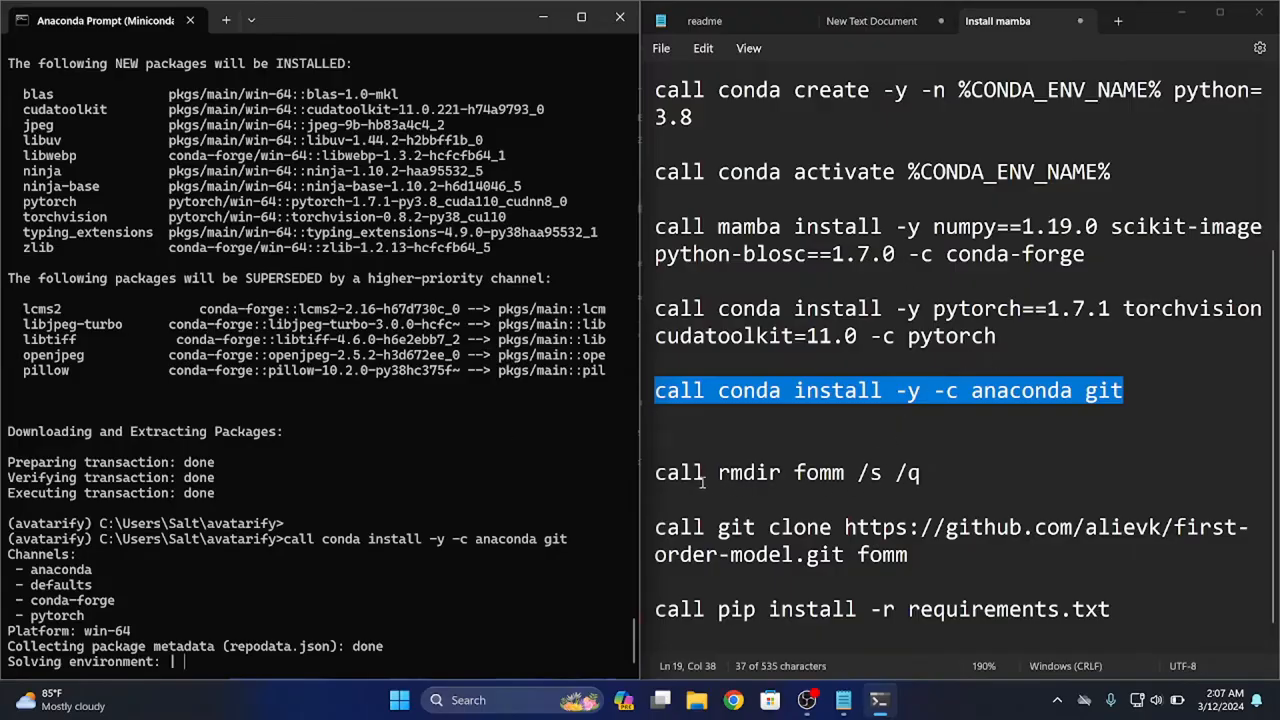
# Copy "call rmdir fomm /s /q" from the notes and run it in the Anaconda Prompt once the git installation is done
pyautogui.scroll(-1, 719, 476)
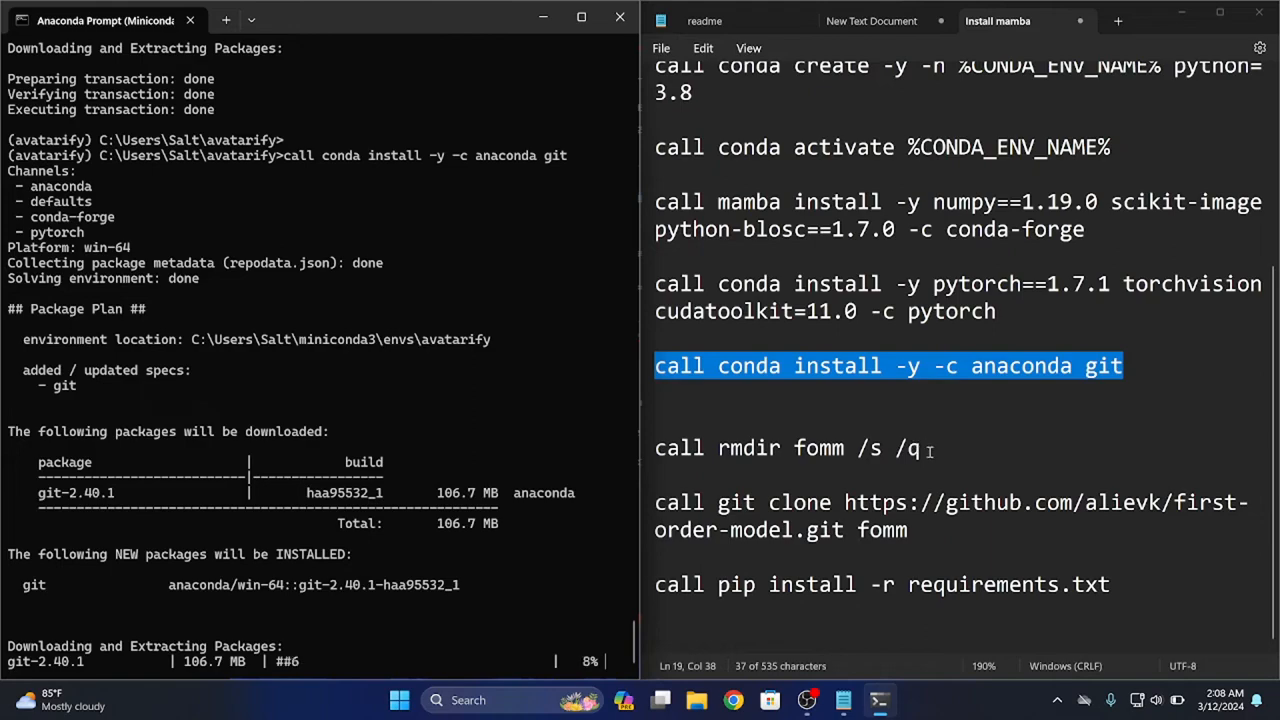
pyautogui.moveTo(932, 450); pyautogui.dragTo(655, 450)
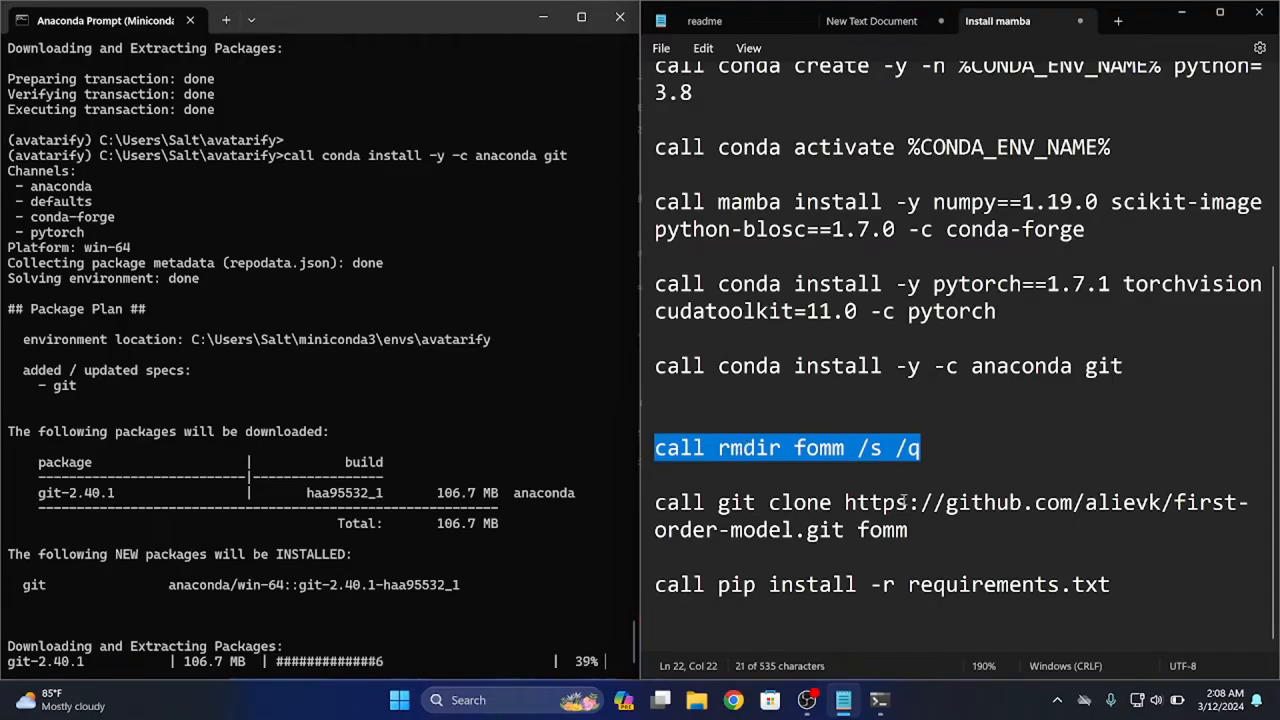
pyautogui.moveTo(917, 533)
pyautogui.mouseDown()
pyautogui.moveTo(788, 542)
pyautogui.moveTo(690, 505)
pyautogui.moveTo(646, 513)
pyautogui.mouseUp()
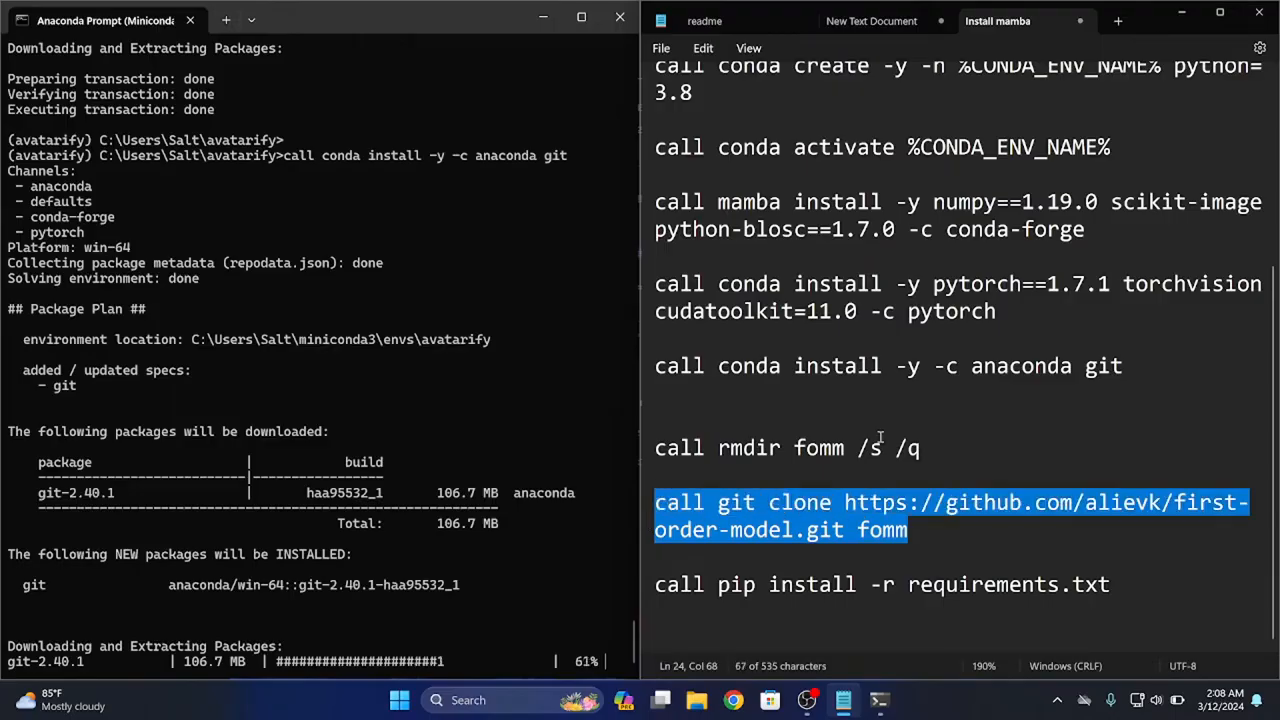
pyautogui.moveTo(919, 448); pyautogui.dragTo(632, 448)
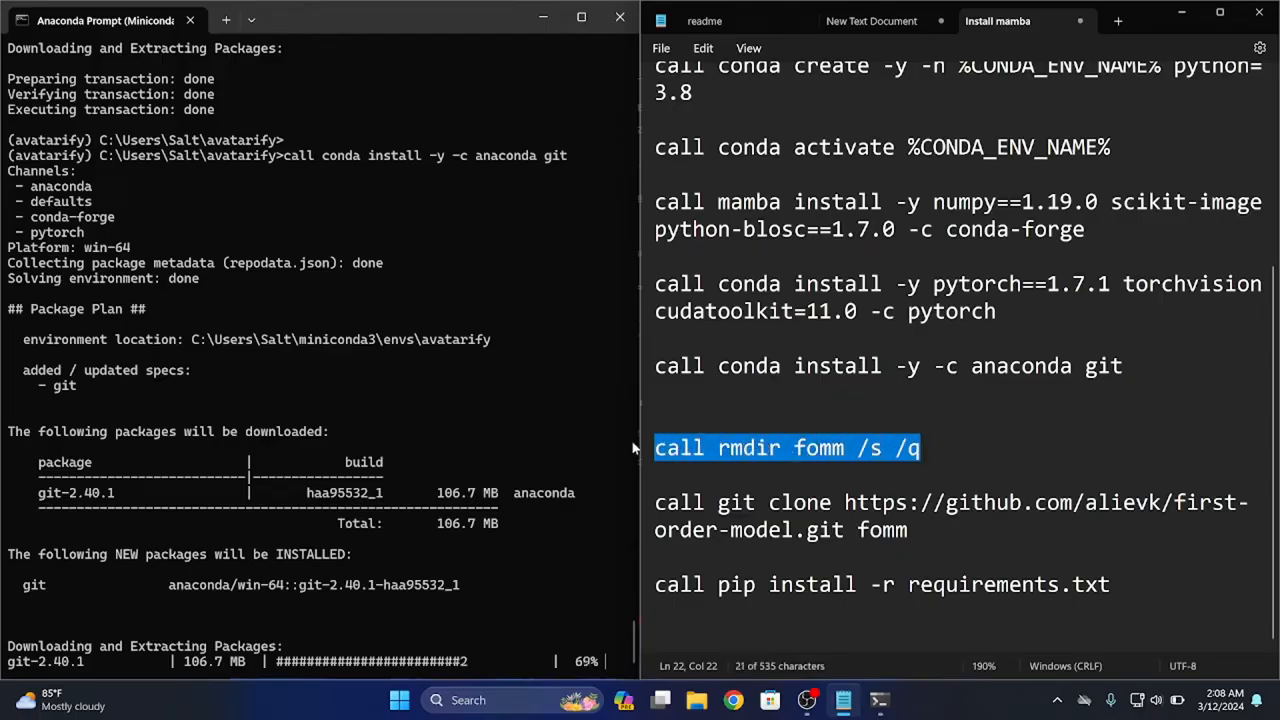
pyautogui.click(928, 531)
pyautogui.moveTo(927, 531)
pyautogui.mouseDown()
pyautogui.moveTo(688, 531)
pyautogui.moveTo(656, 505)
pyautogui.mouseUp()
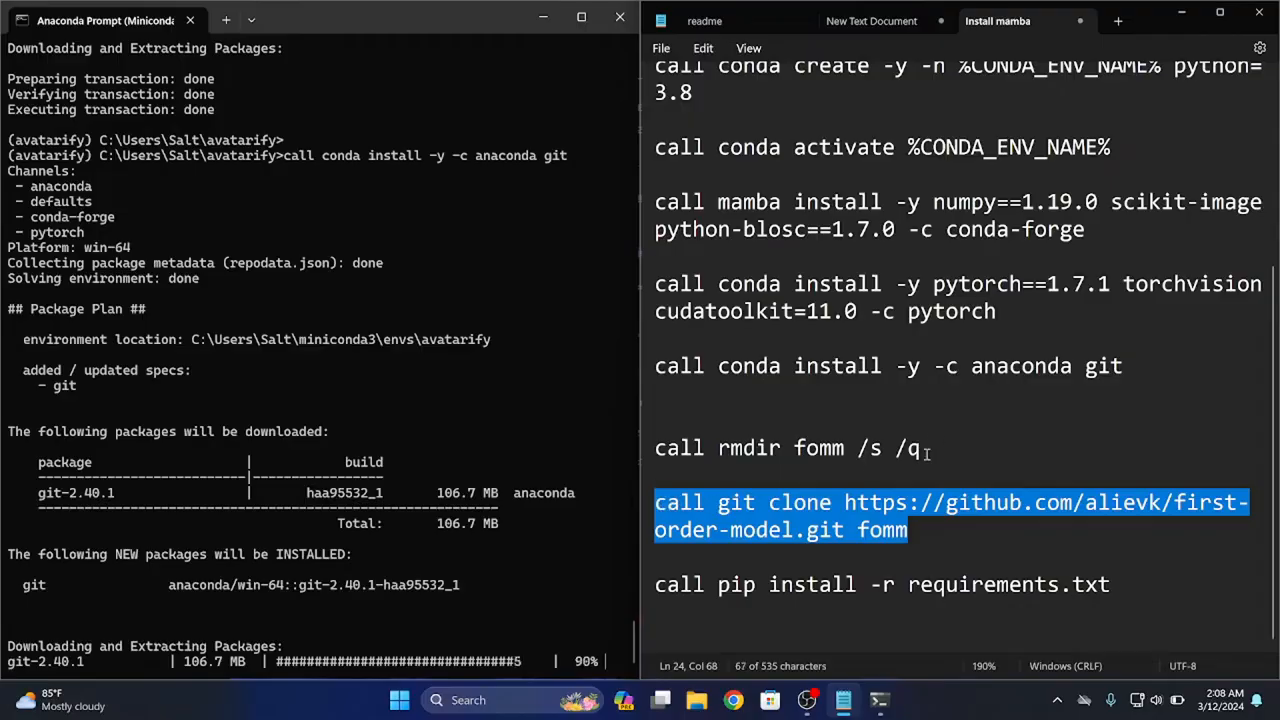
pyautogui.moveTo(928, 451); pyautogui.dragTo(657, 451)
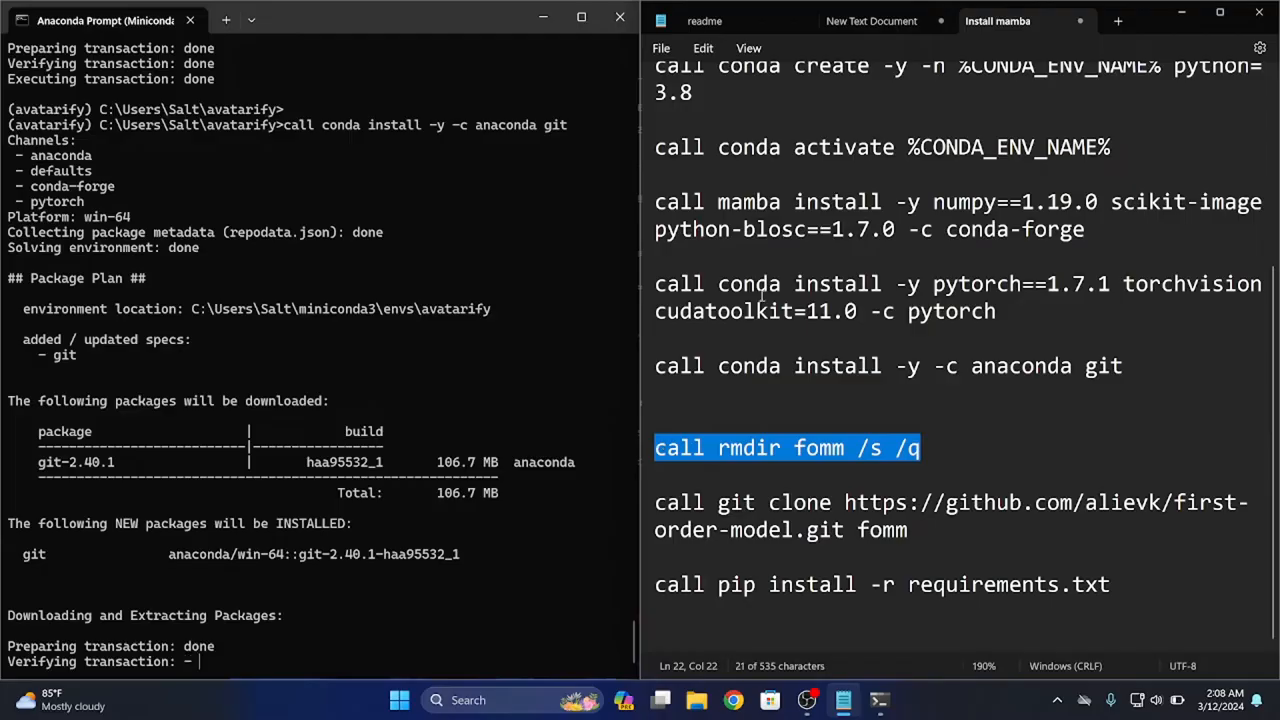
pyautogui.click(252, 555)
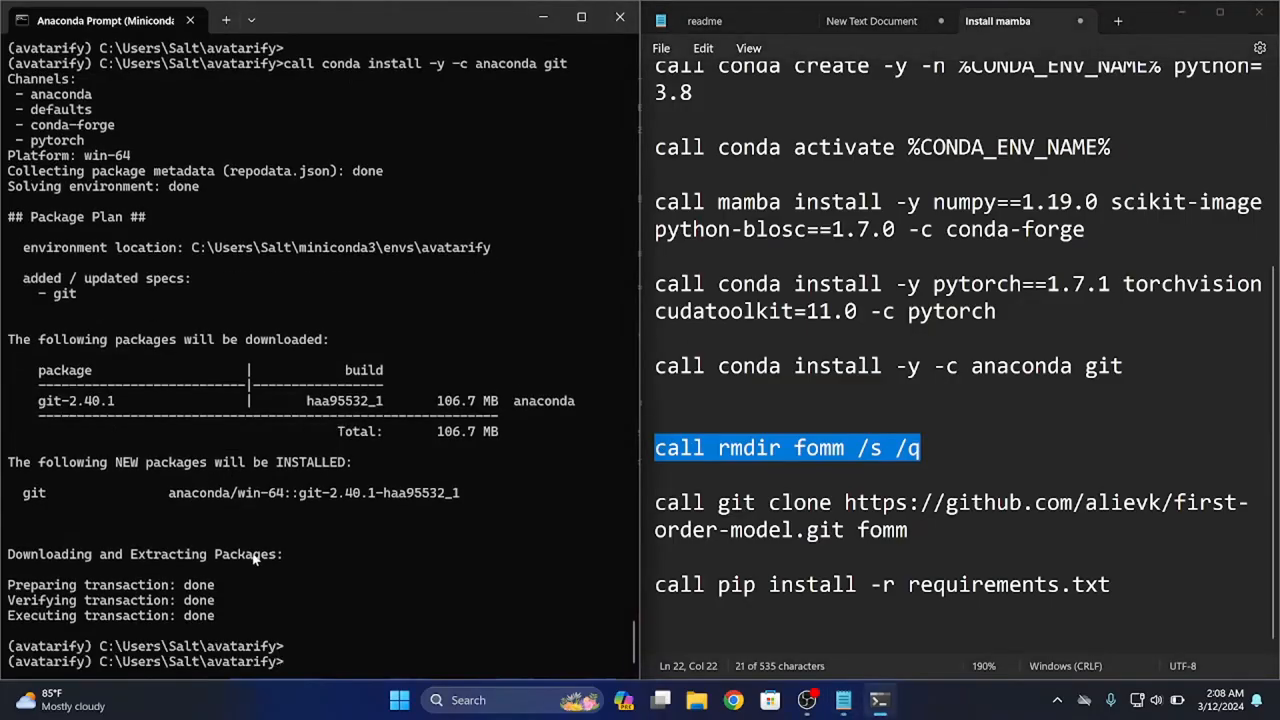
pyautogui.hotkey('ctrl', 'v')
pyautogui.press('Return')
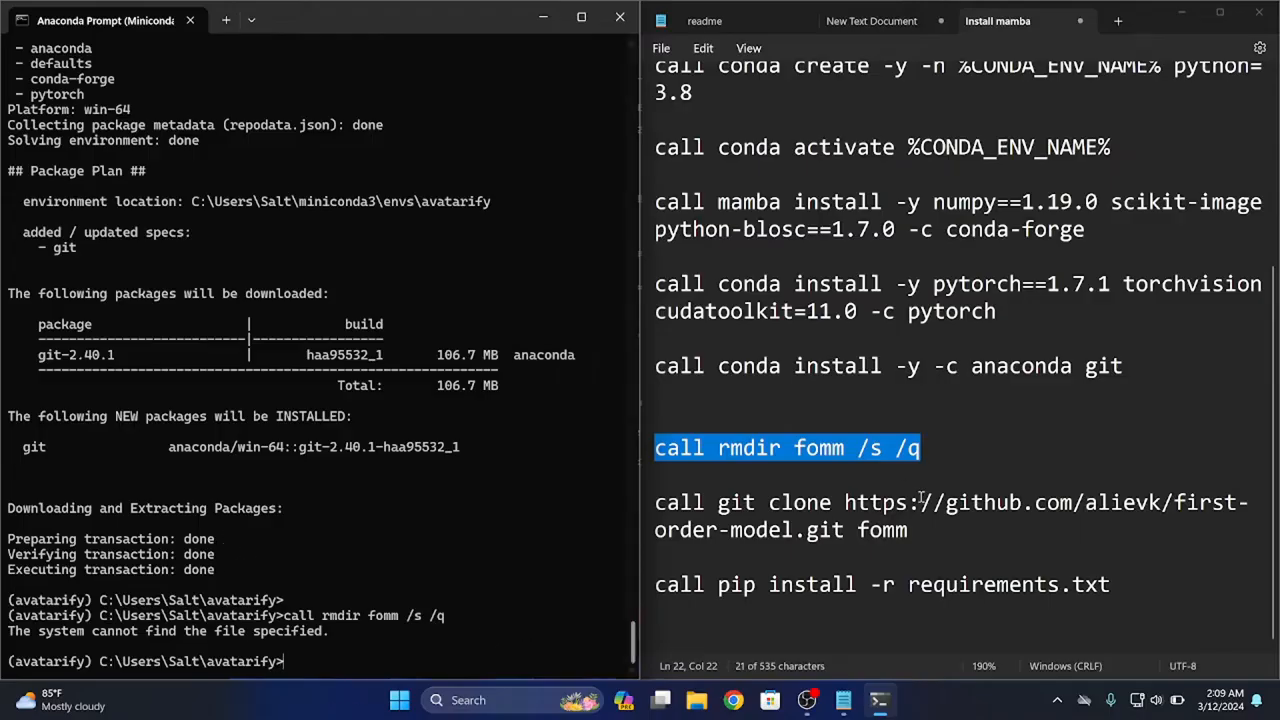
pyautogui.moveTo(912, 530); pyautogui.dragTo(657, 503)
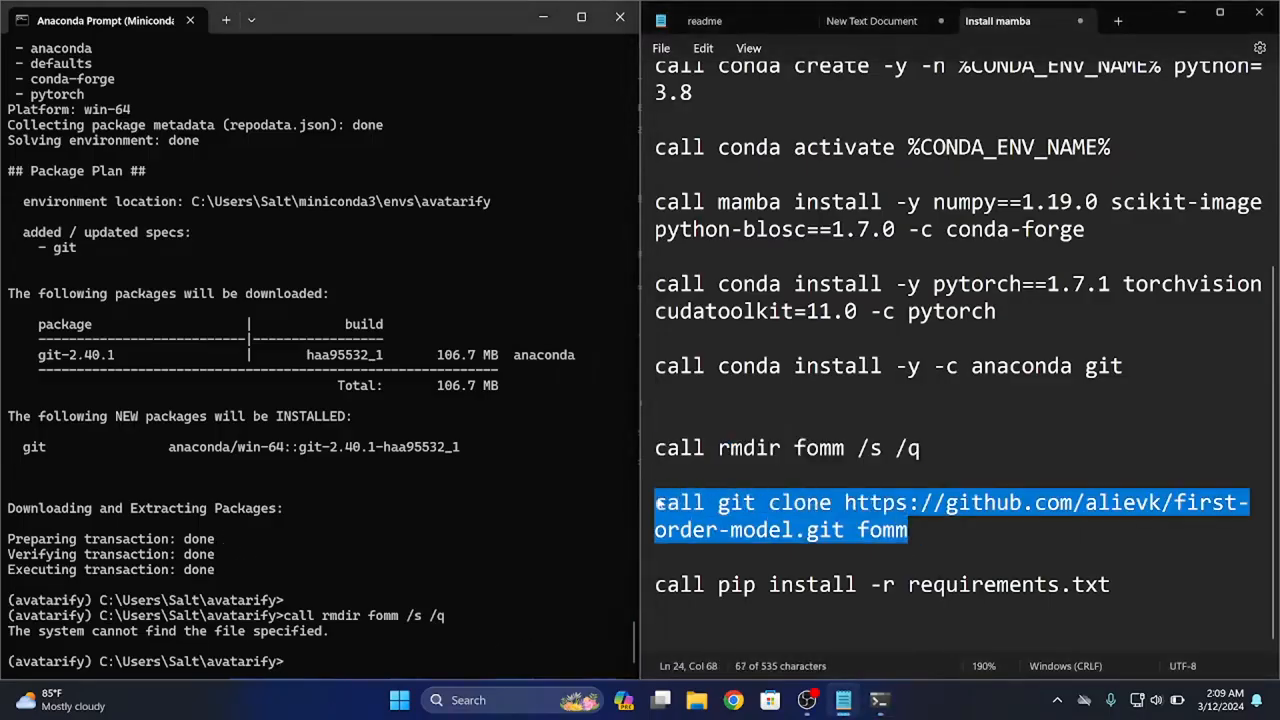
pyautogui.rightClick(745, 520)
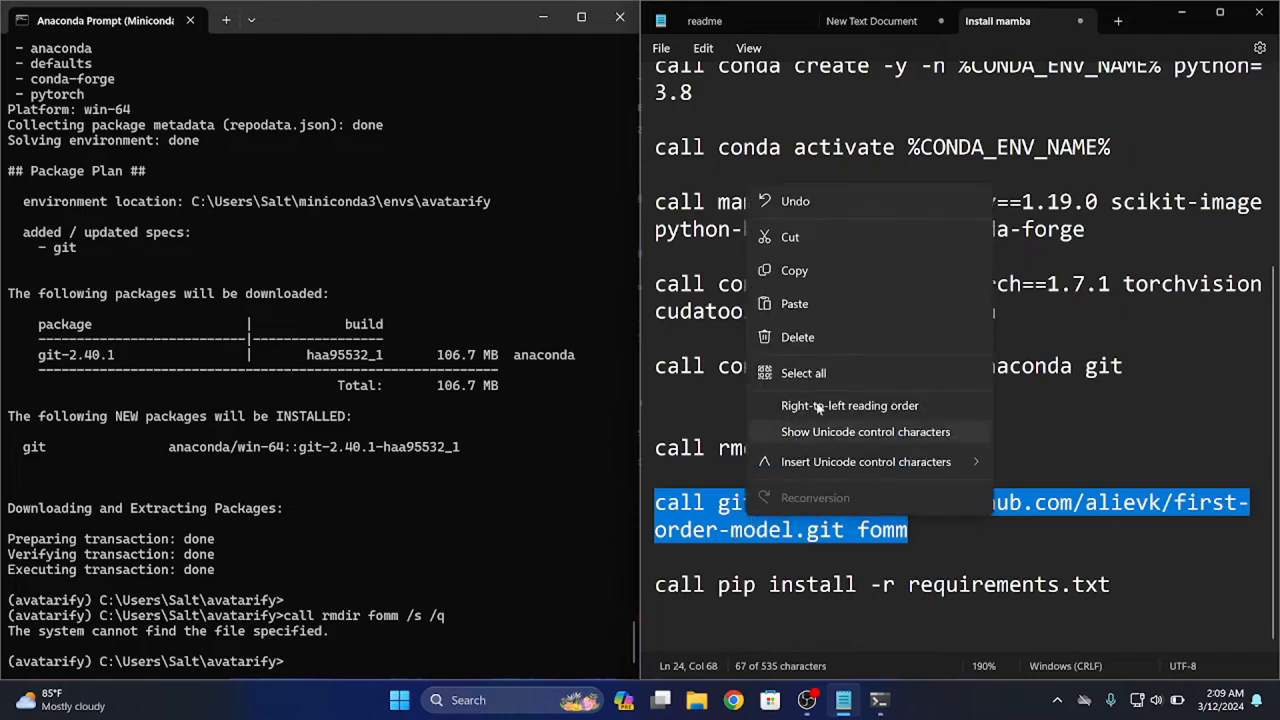
pyautogui.click(790, 270)
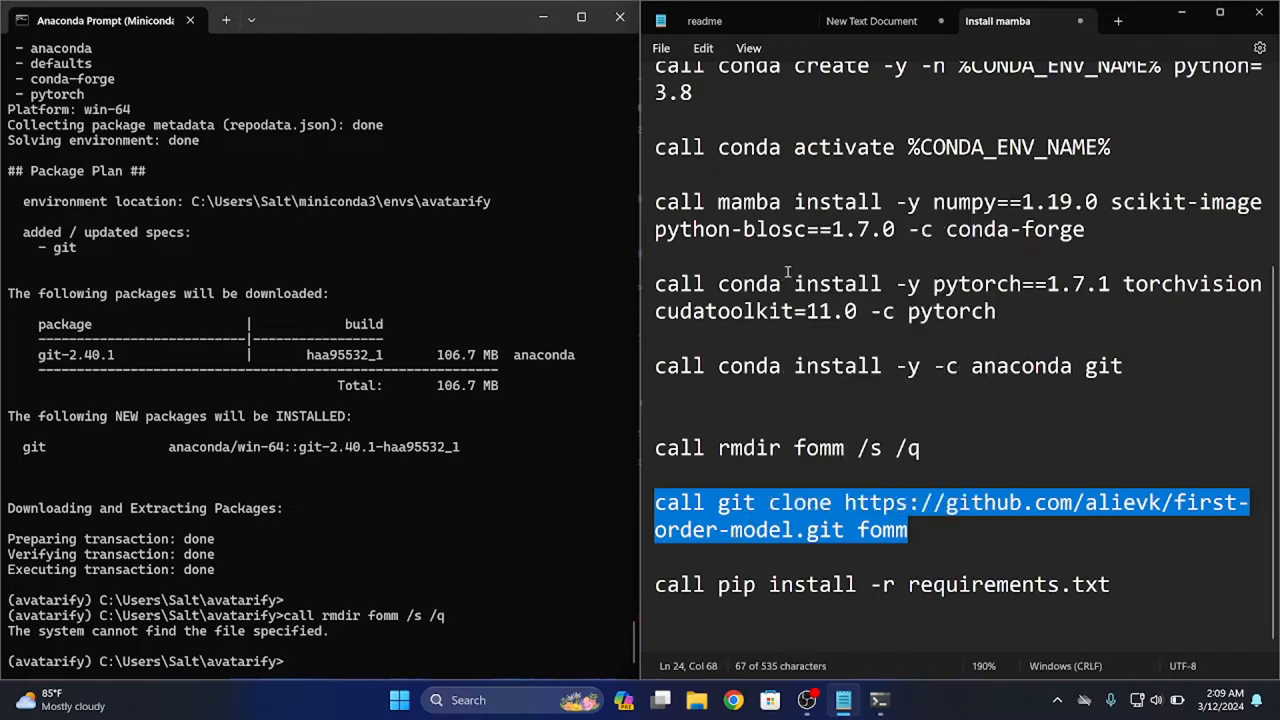
pyautogui.click(381, 624)
pyautogui.hotkey('ctrl', 'v')
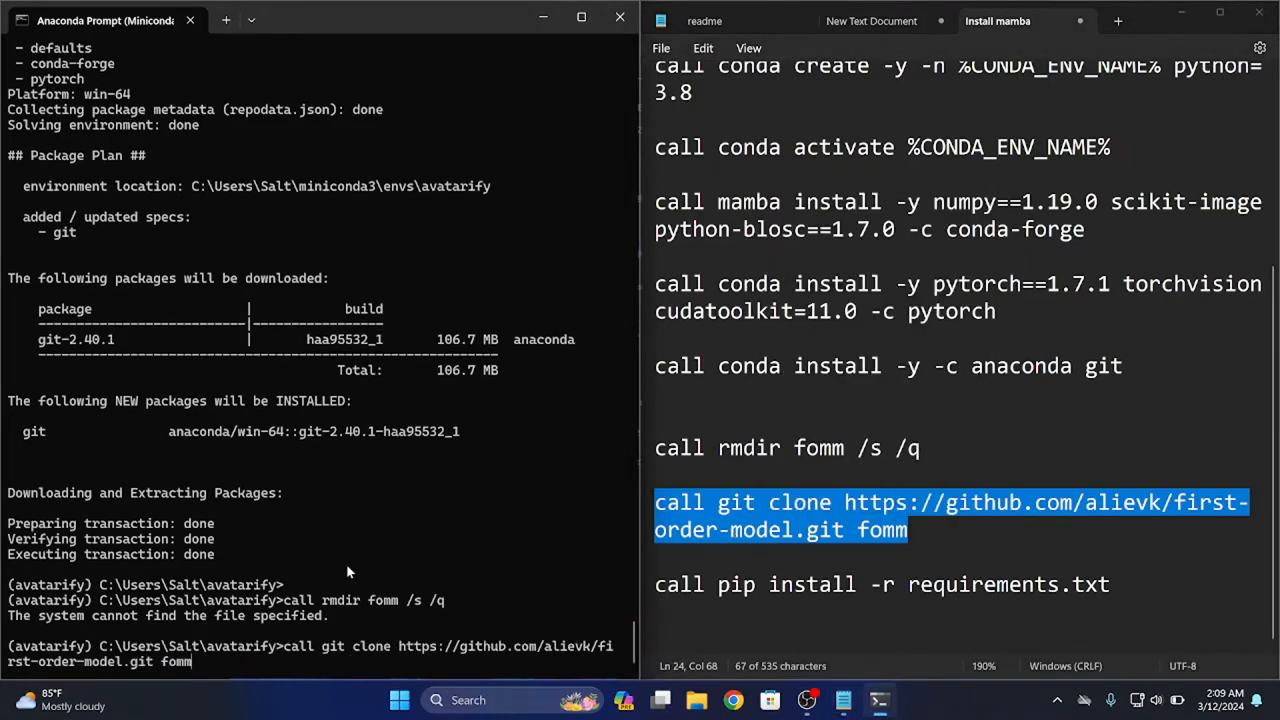
pyautogui.press('Return')
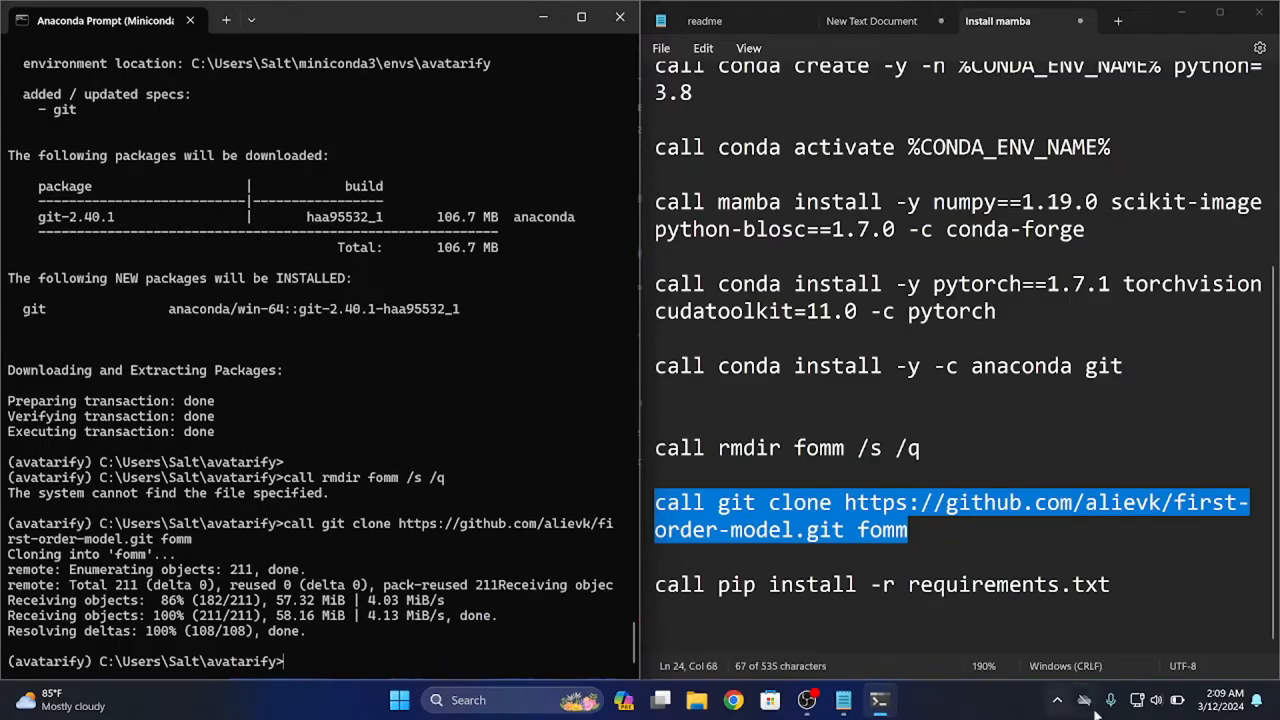
# Copy "call pip install -r requirements.txt" from the notes and run it in the Anaconda Prompt
pyautogui.moveTo(1123, 586)
pyautogui.mouseDown()
pyautogui.moveTo(657, 580)
pyautogui.moveTo(657, 568)
pyautogui.moveTo(660, 595)
pyautogui.mouseUp()
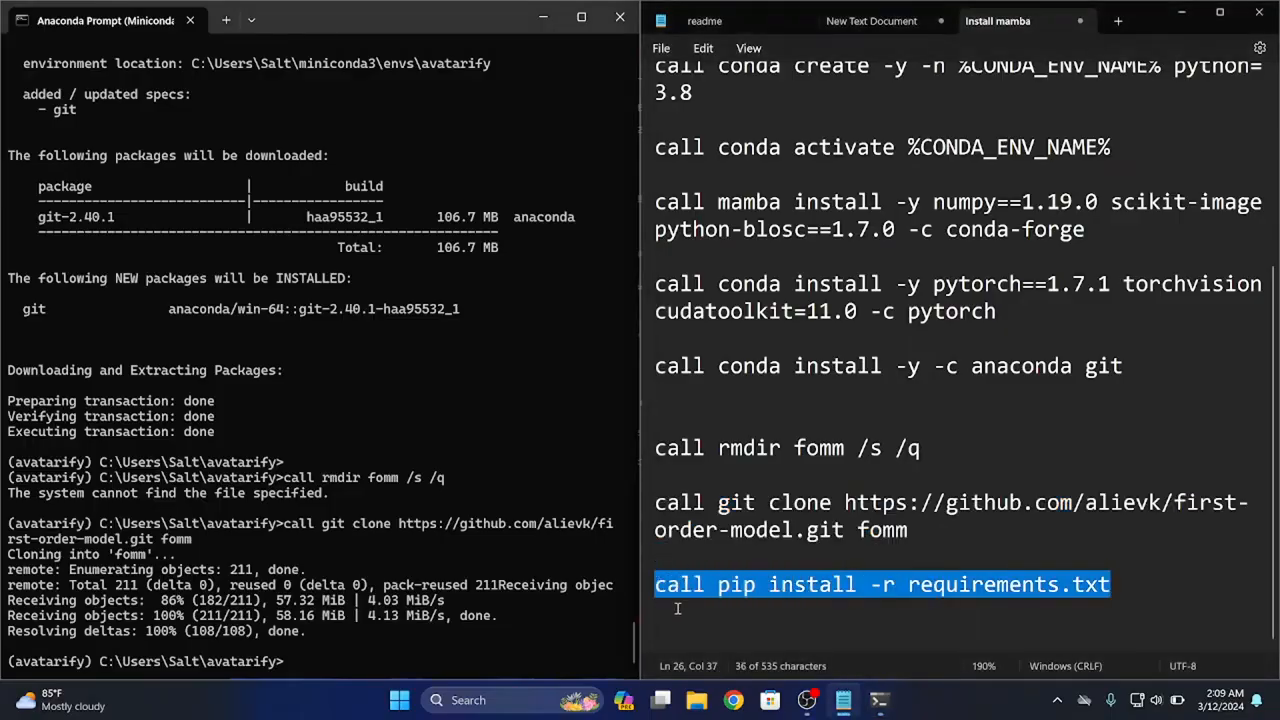
pyautogui.rightClick(724, 585)
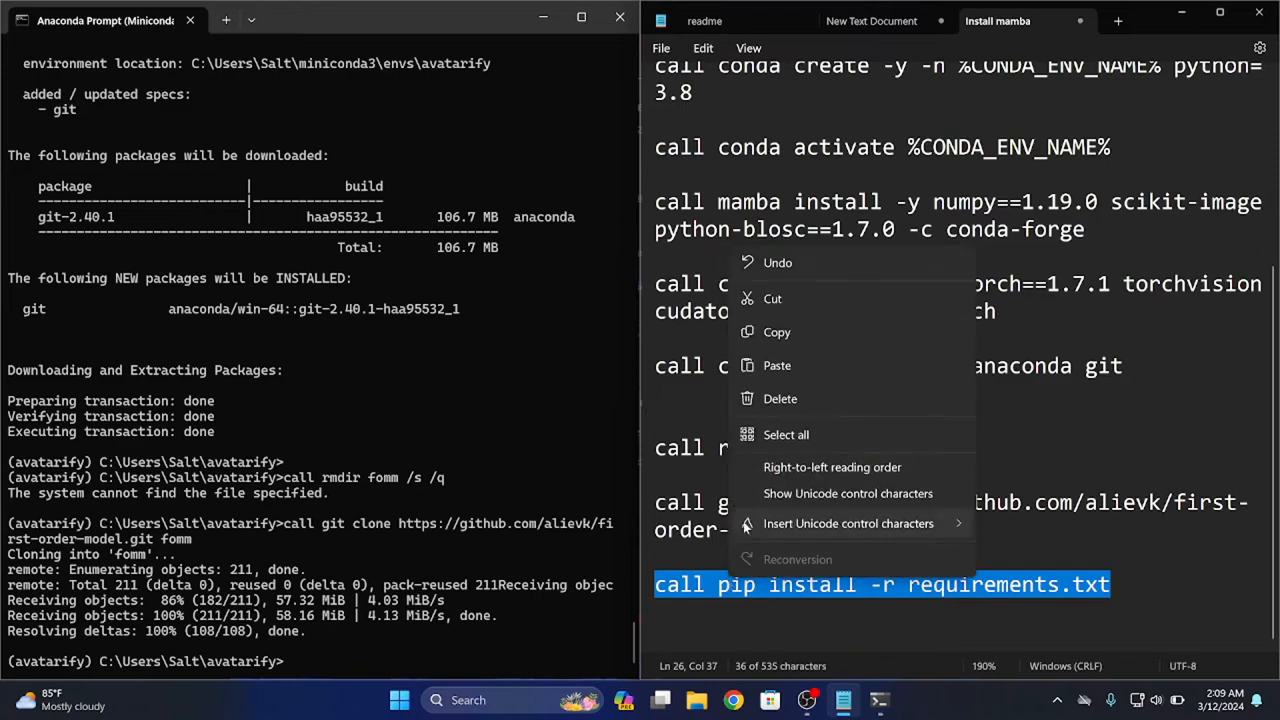
pyautogui.click(815, 332)
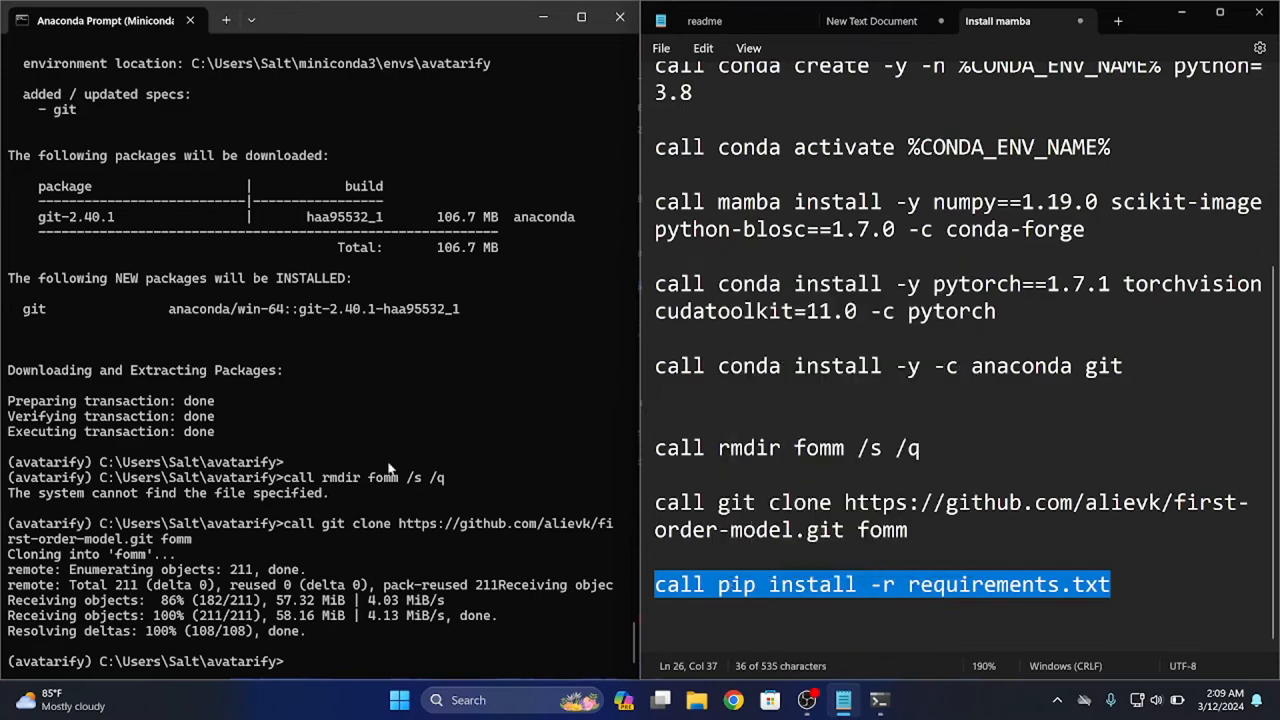
pyautogui.hotkey('ctrl', 'v')
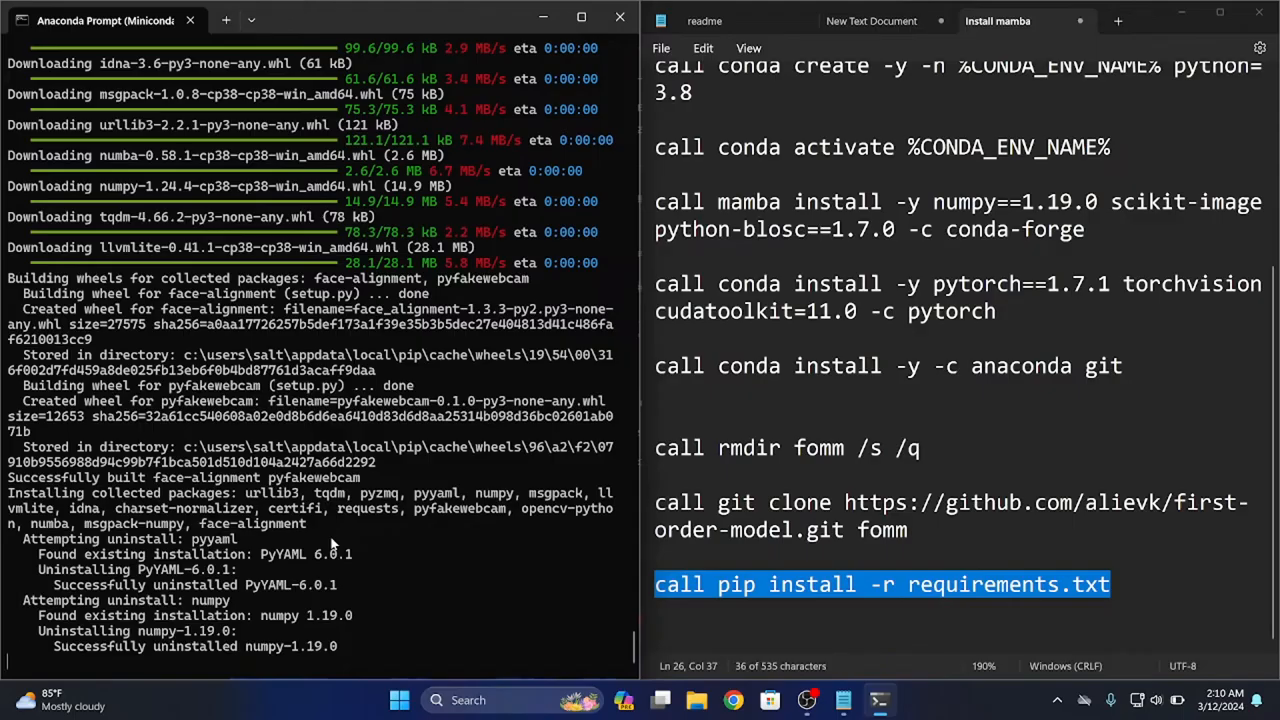
# Add "run_windows.bat" to the notes, one blank line below the requirements install command
pyautogui.click(1144, 576)
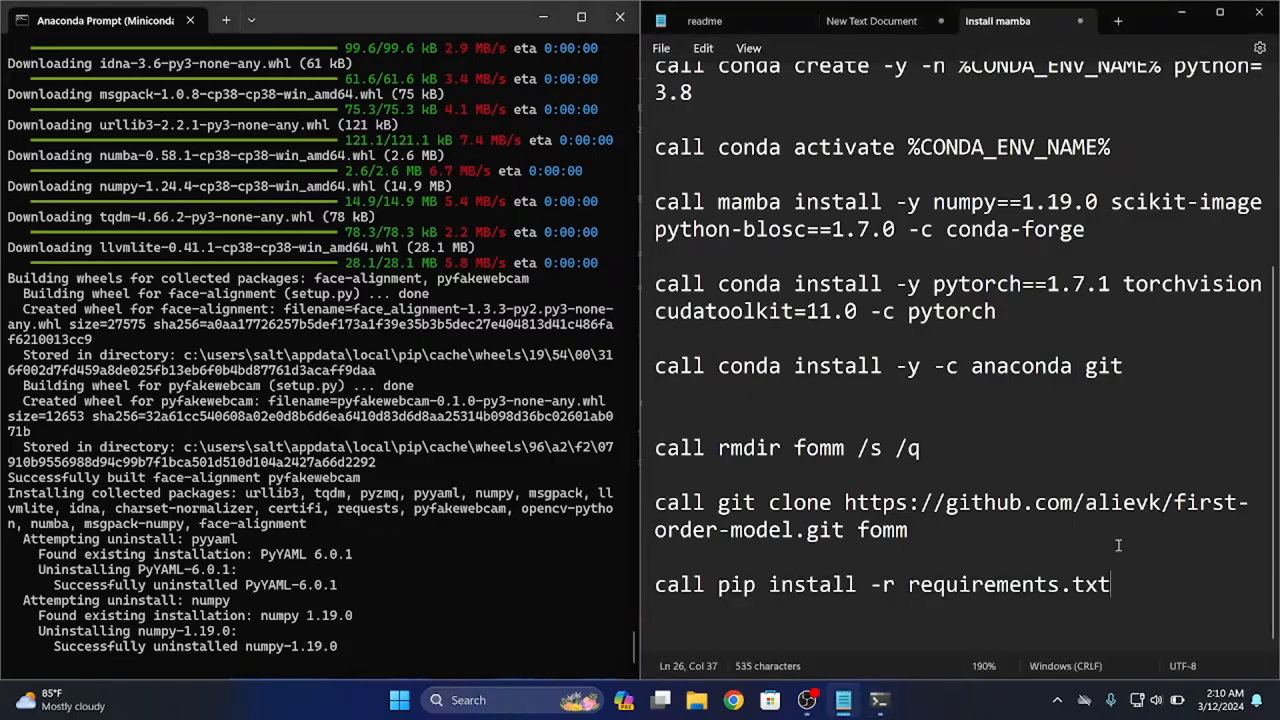
pyautogui.press('Return')
pyautogui.press('Return')
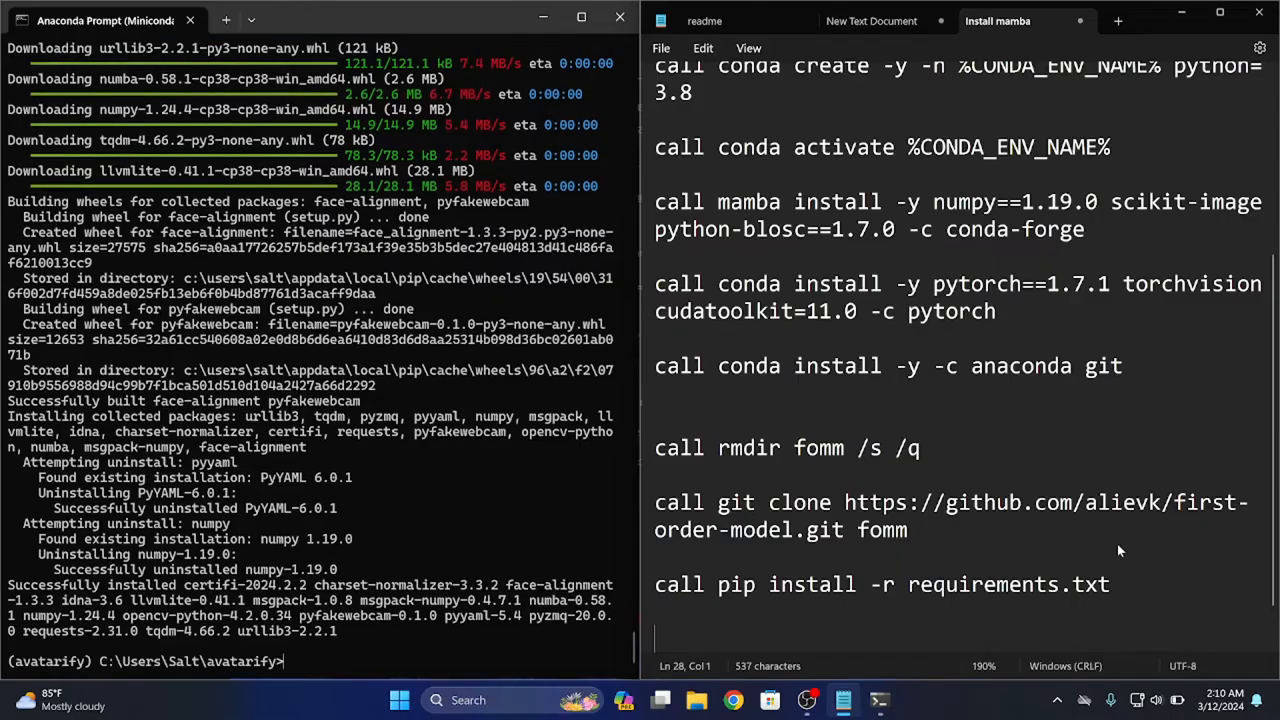
pyautogui.write('run_windows')
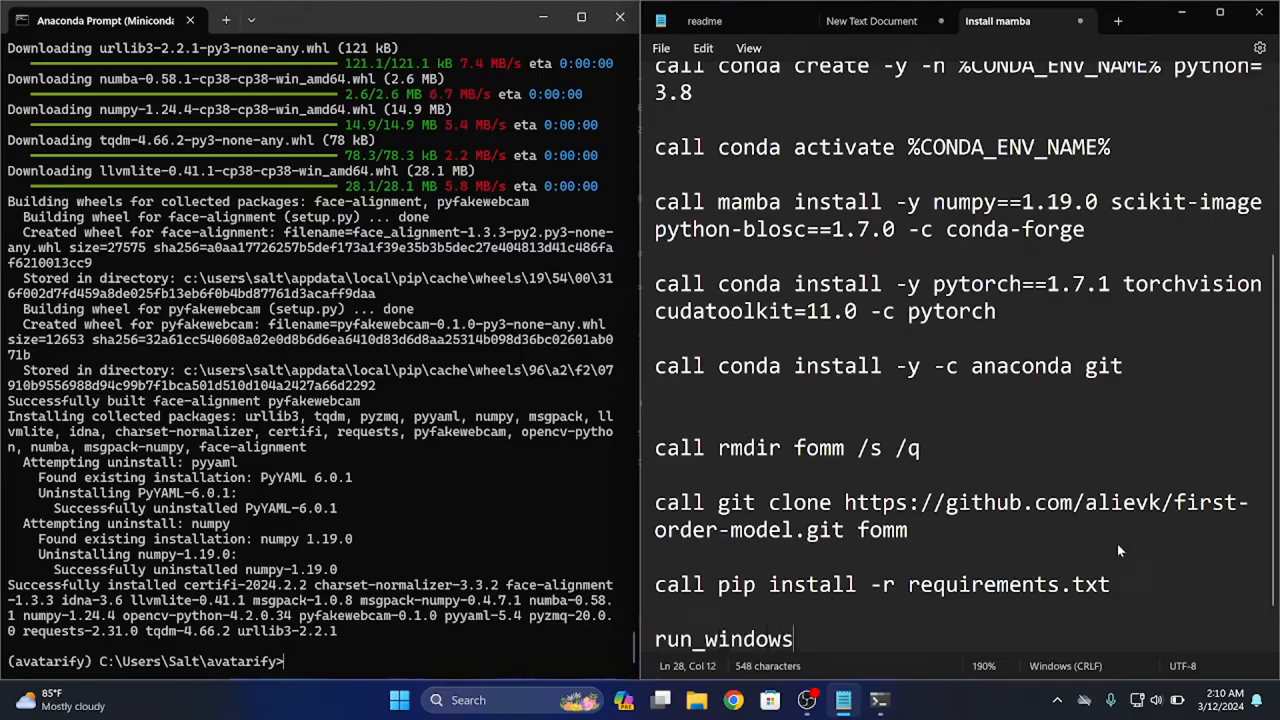
pyautogui.write('.bat')
# Copy "run_windows.bat" from the notes and run it in the Anaconda Prompt
pyautogui.scroll(-2, 1175, 555)
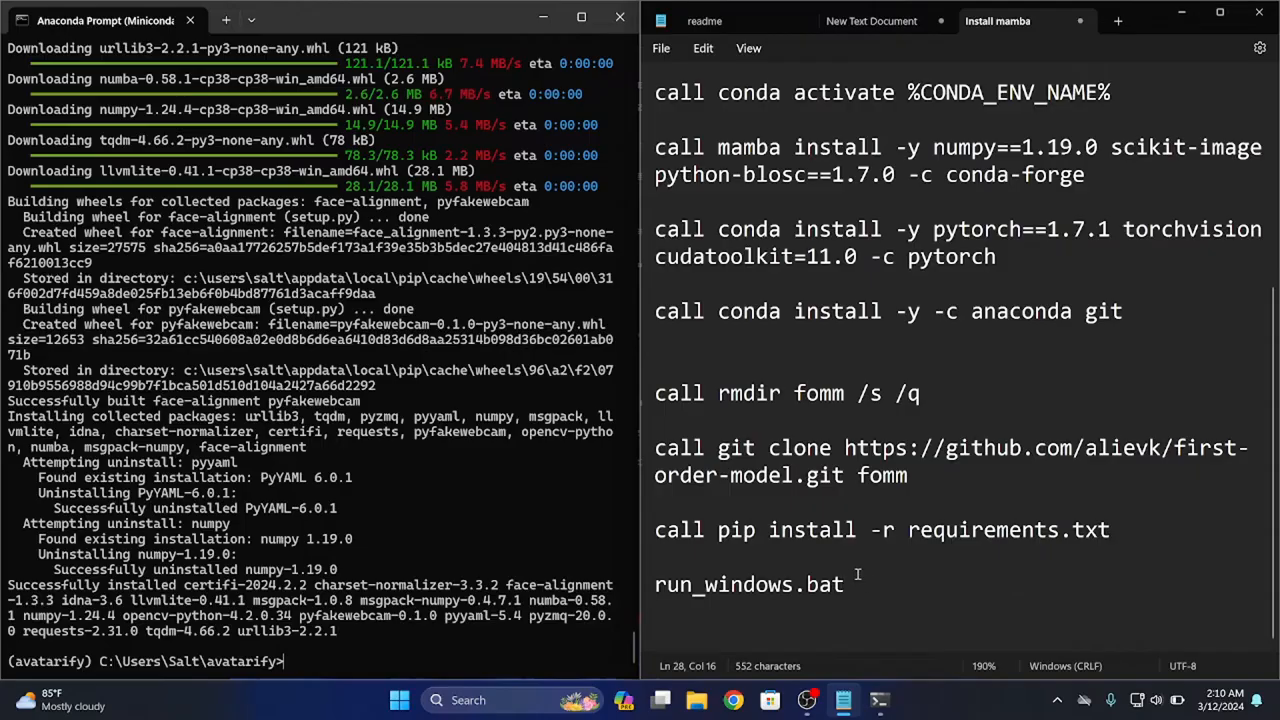
pyautogui.tripleClick(828, 576)
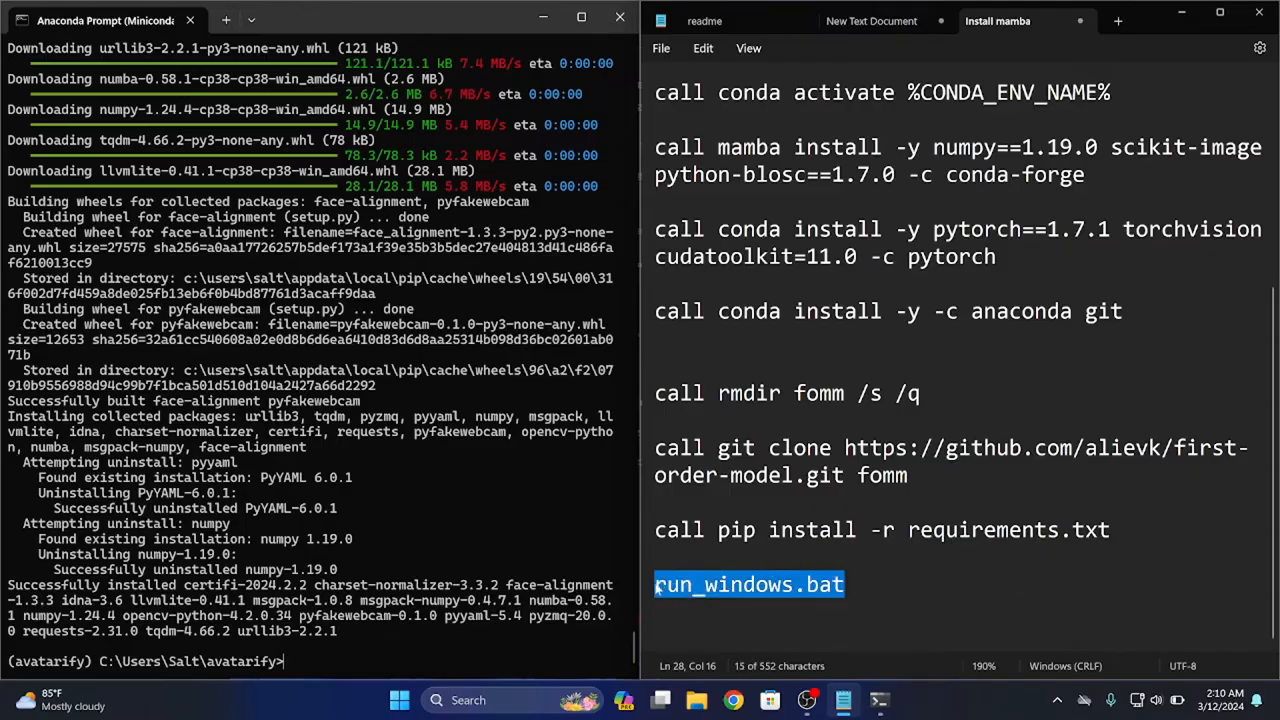
pyautogui.hotkey('ctrl', 'c')
pyautogui.click(516, 588)
pyautogui.hotkey('ctrl', 'v')
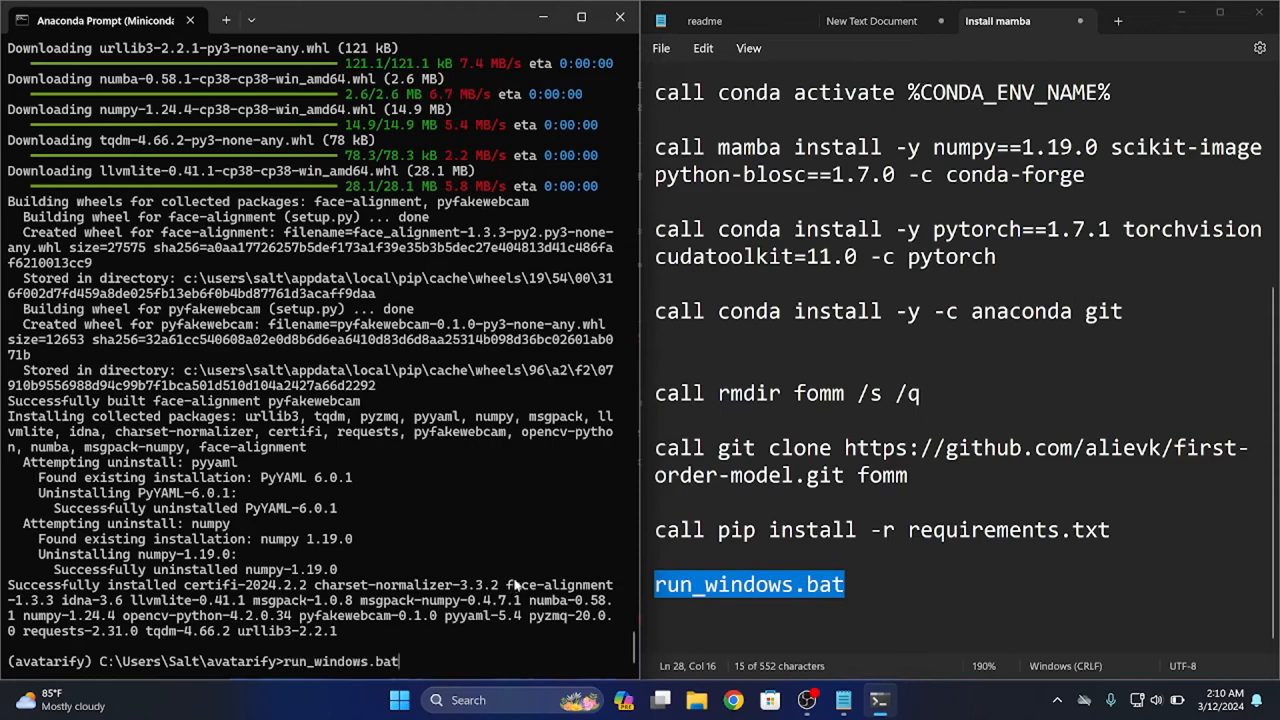
pyautogui.press('Return')
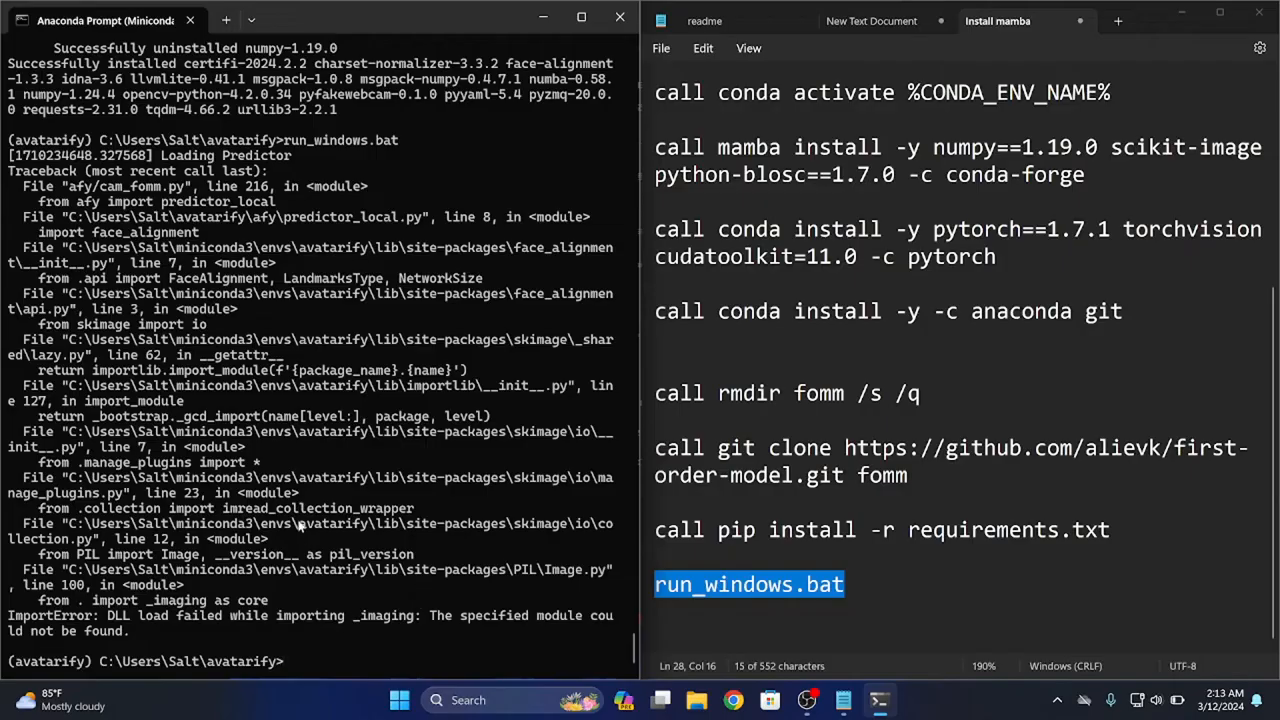
# Highlight the final ImportError in the Anaconda Prompt and add "call pip install pillow==9.5.0" to the notes below run_windows.bat
pyautogui.moveTo(107, 616); pyautogui.dragTo(498, 662)
pyautogui.click(855, 612)
pyautogui.press('Return')
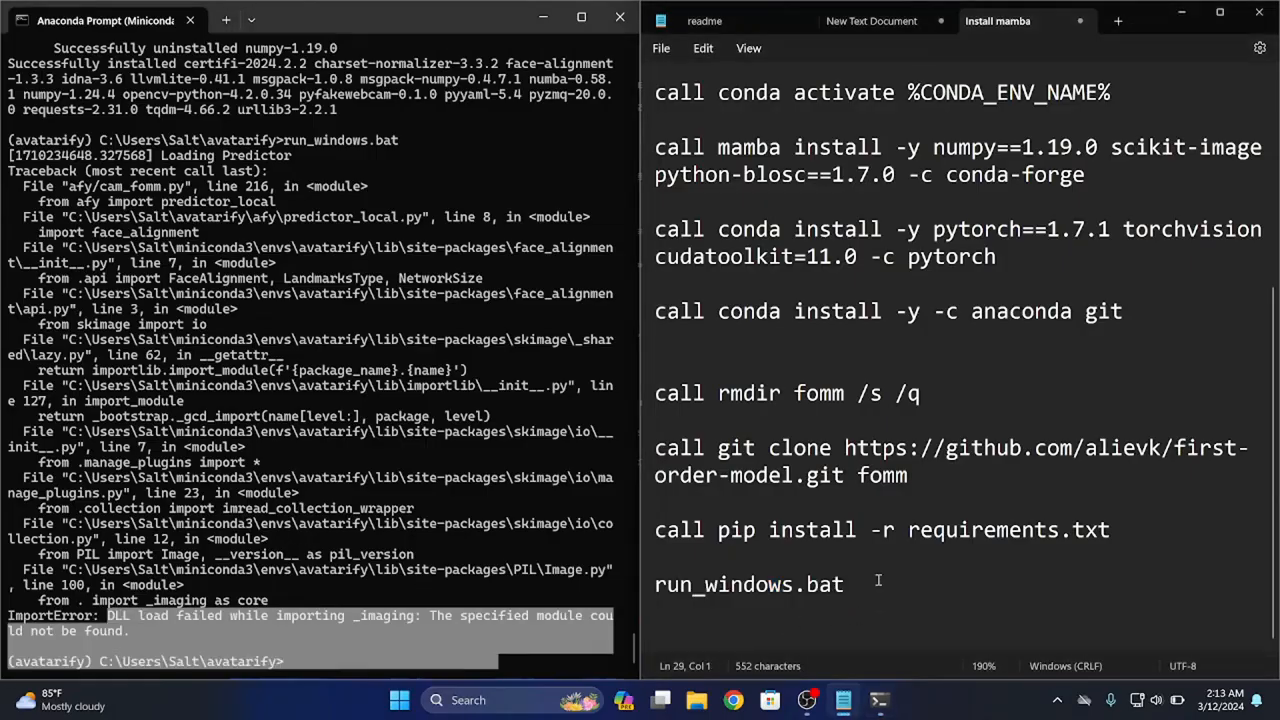
pyautogui.write('call pip ins')
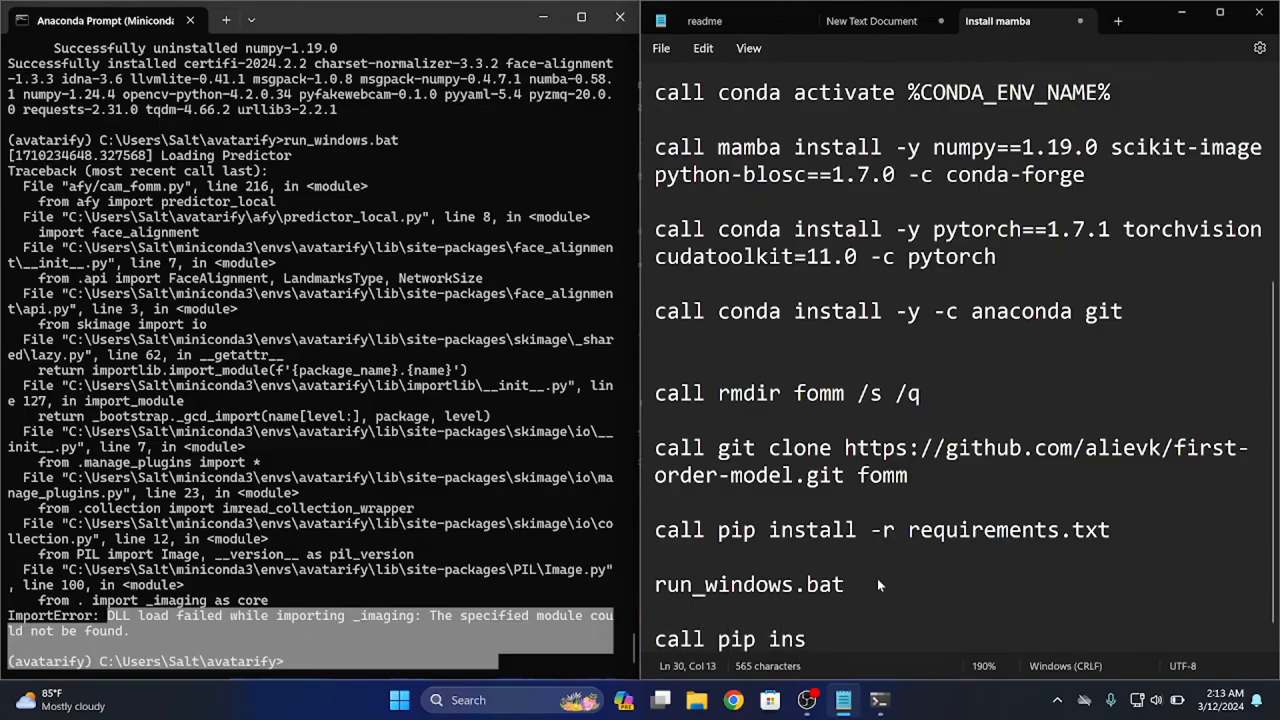
pyautogui.write('tall piloow')
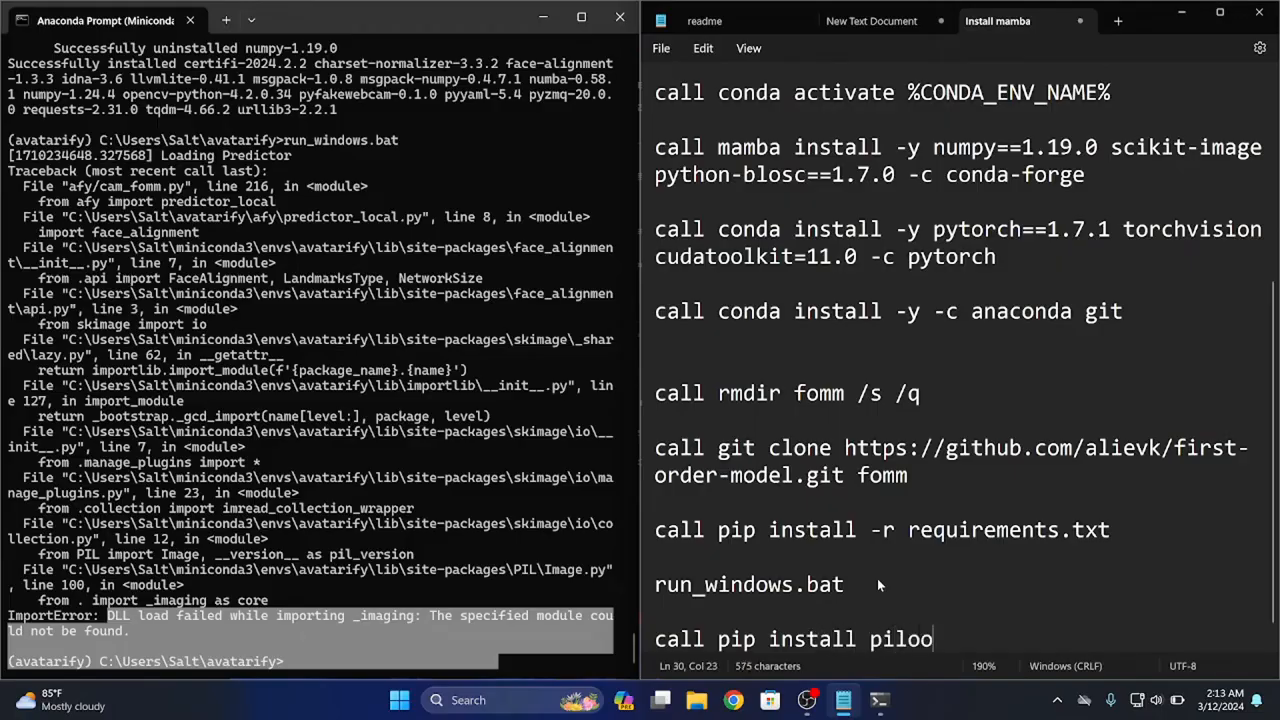
pyautogui.press('BackSpace')
pyautogui.press('BackSpace')
pyautogui.press('BackSpace')
pyautogui.write('low==9.5.0')
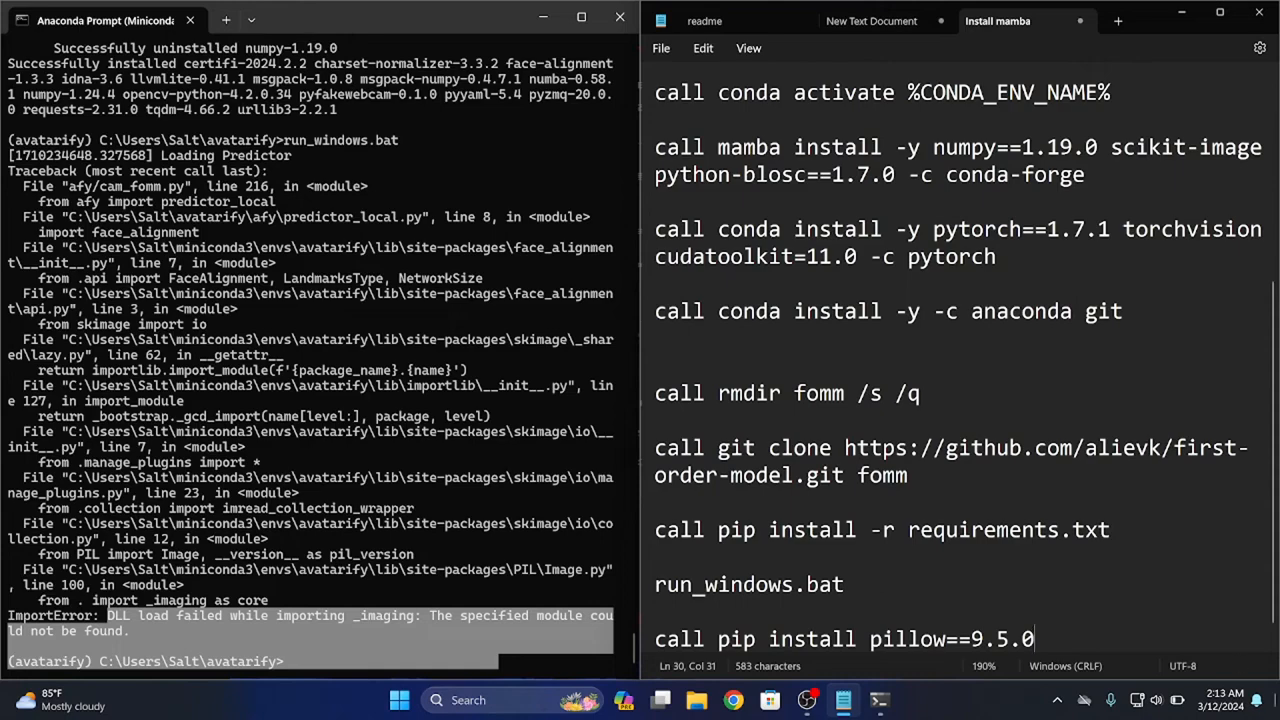
# Copy "call pip install pillow==9.5.0" from the notes and run it in the Anaconda Prompt
pyautogui.moveTo(1130, 637); pyautogui.dragTo(633, 607)
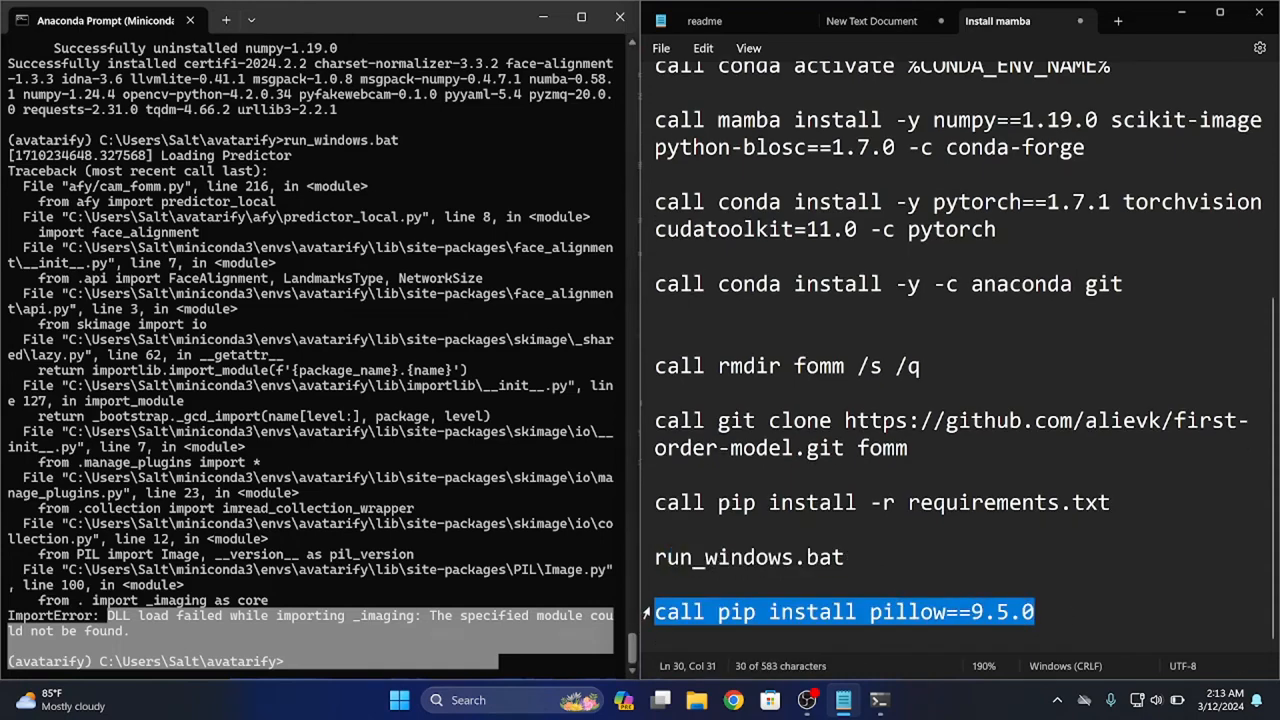
pyautogui.rightClick(688, 622)
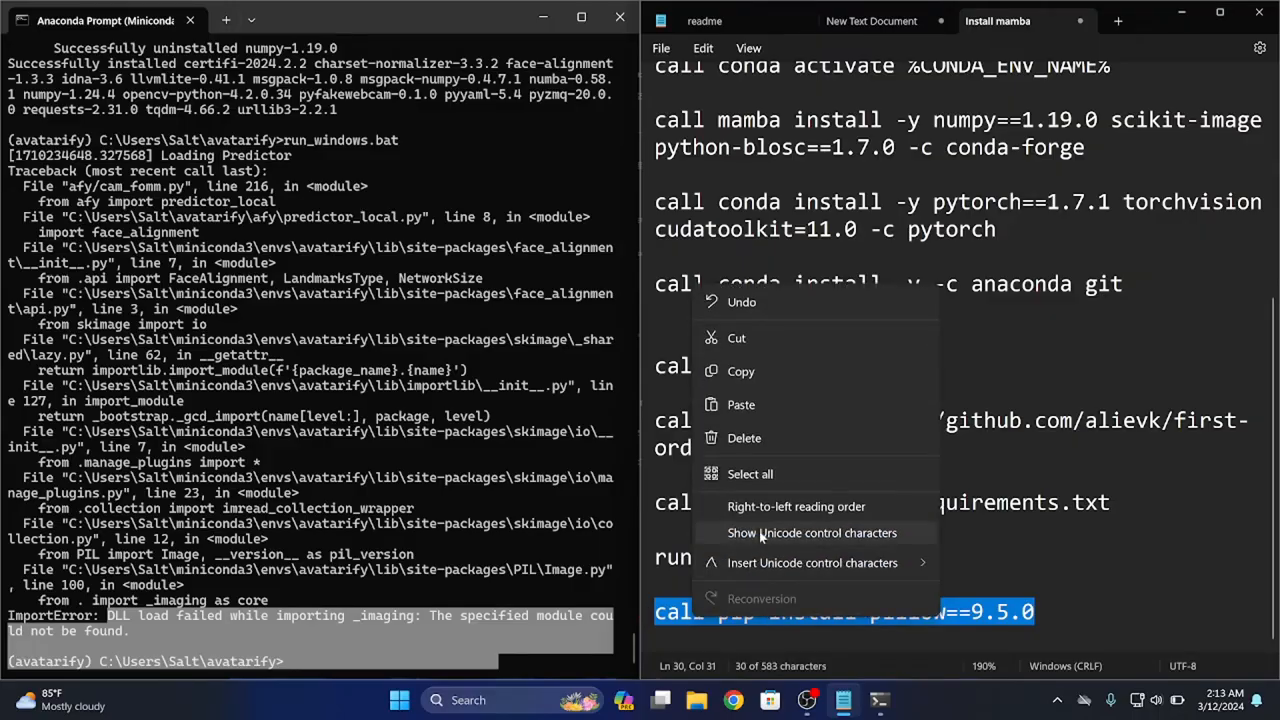
pyautogui.click(773, 373)
pyautogui.click(524, 498)
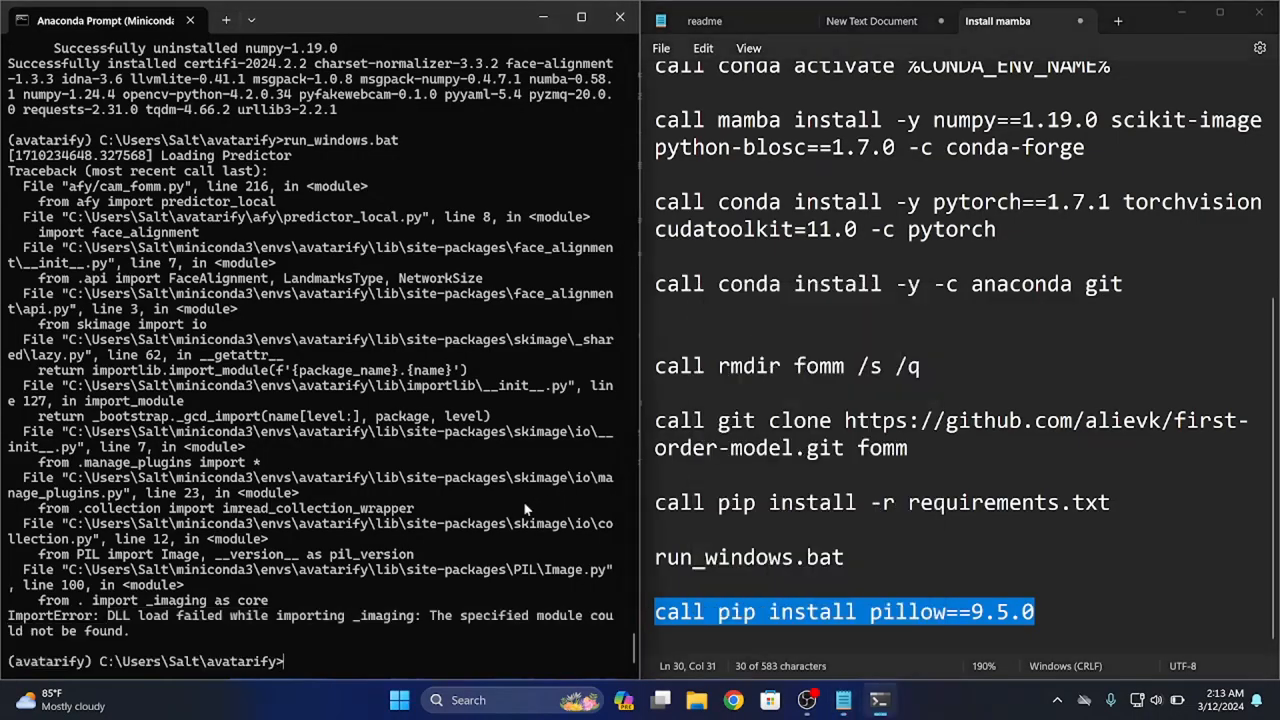
pyautogui.hotkey('ctrl', 'v')
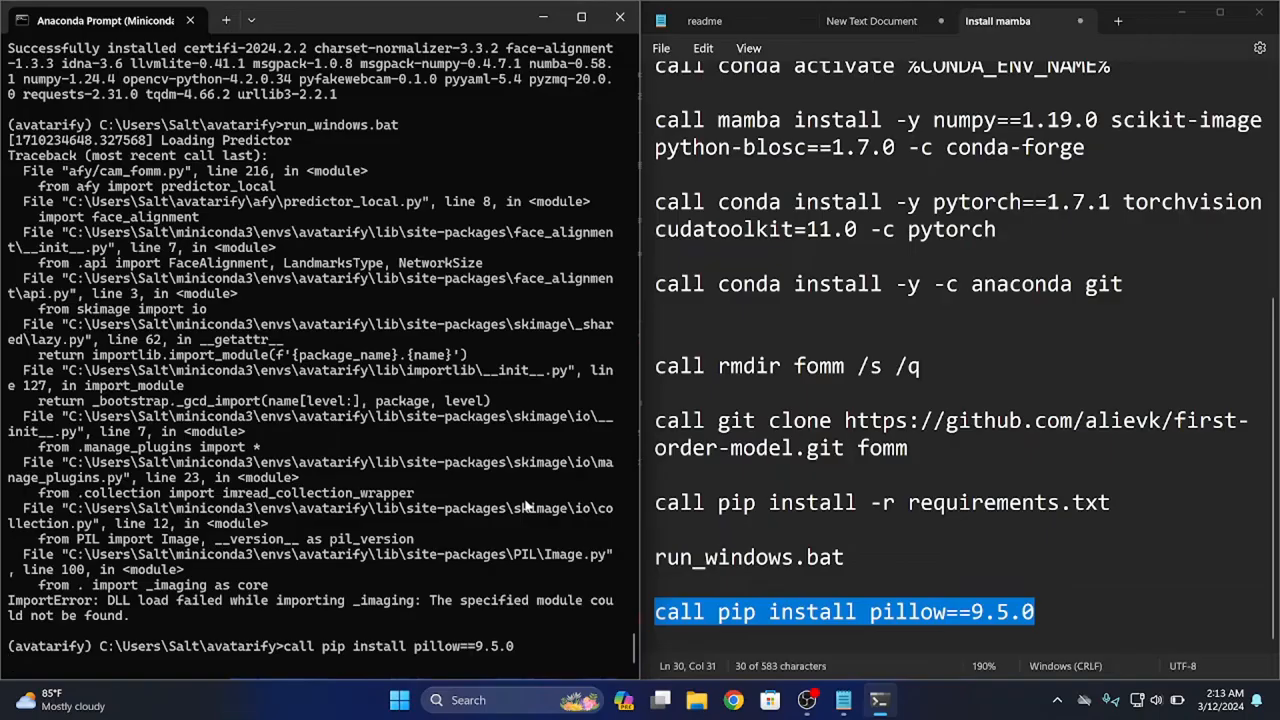
pyautogui.press('Return')
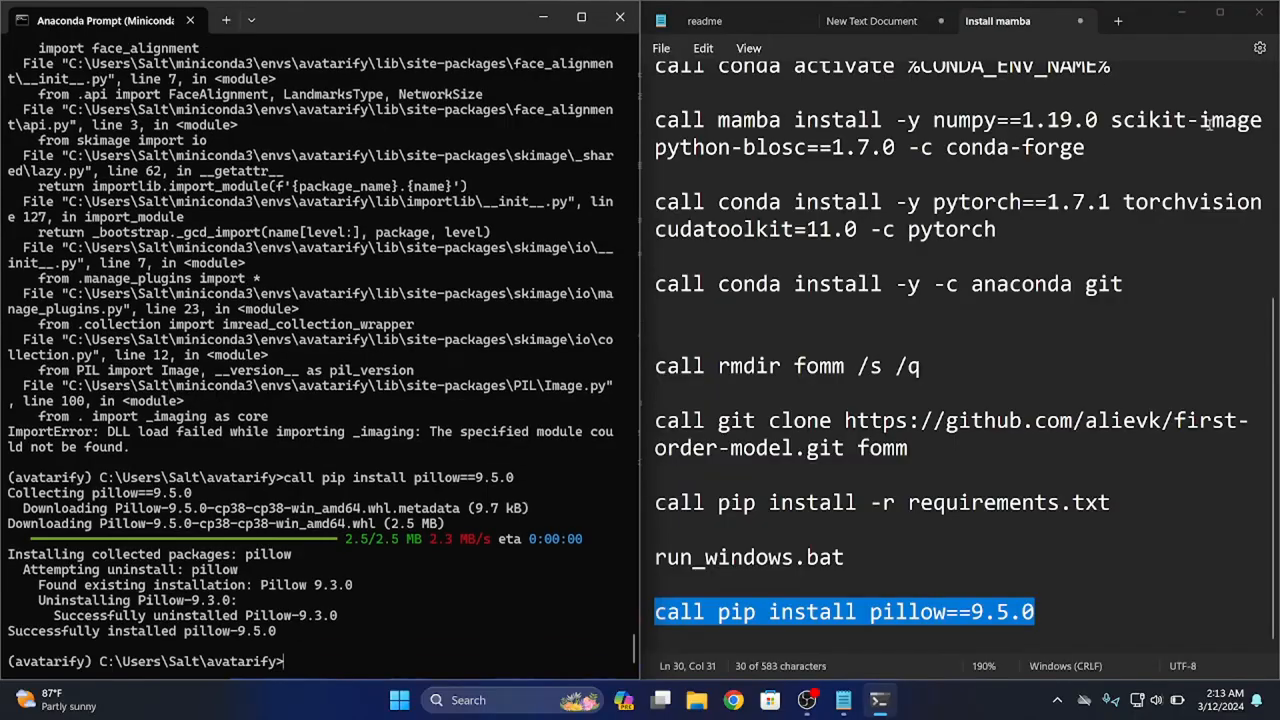
# Copy "run_windows.bat" from the notes and run it again in the Anaconda Prompt with the reinstalled Pillow
pyautogui.moveTo(853, 553); pyautogui.dragTo(637, 557)
pyautogui.rightClick(686, 557)
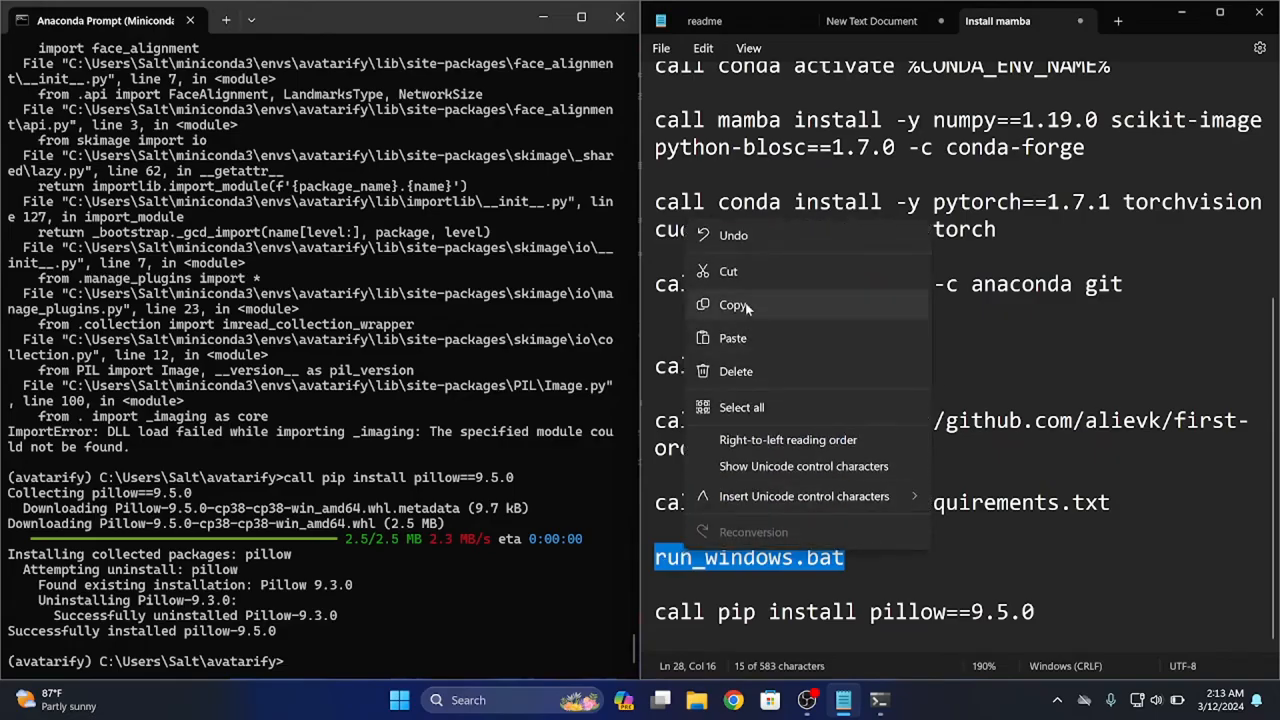
pyautogui.click(740, 229)
pyautogui.rightClick(341, 669)
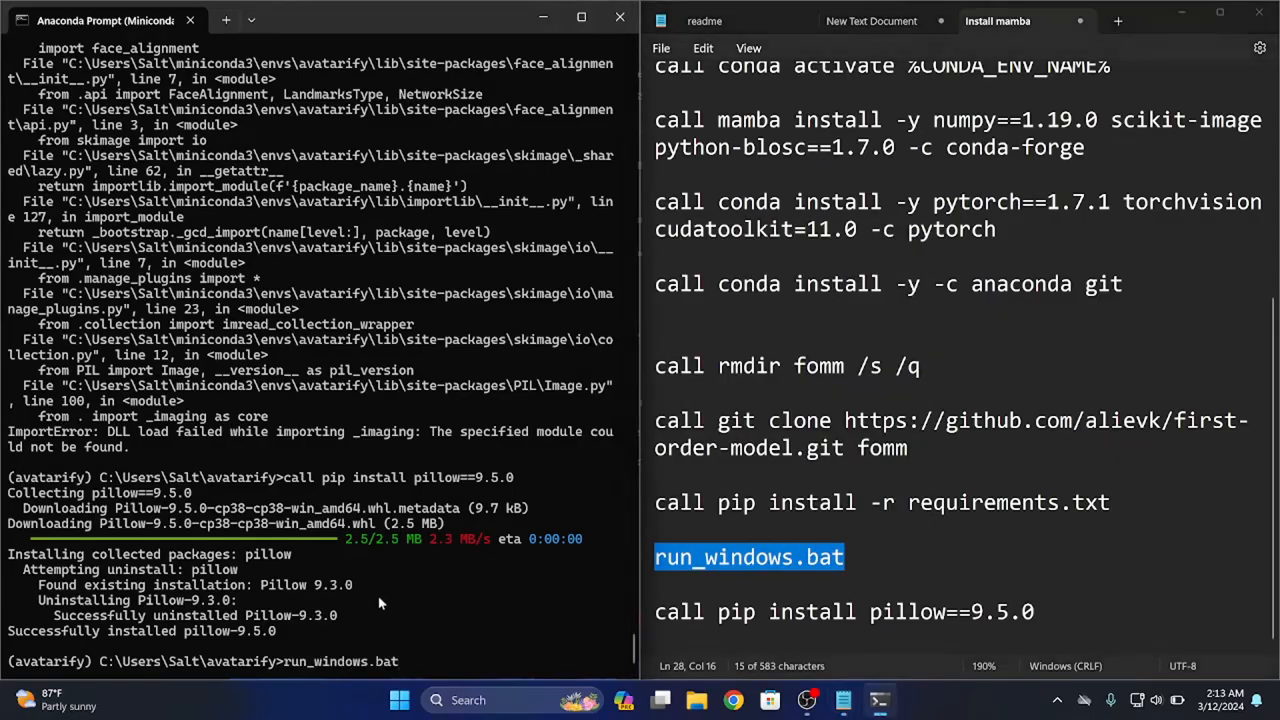
pyautogui.press('Return')
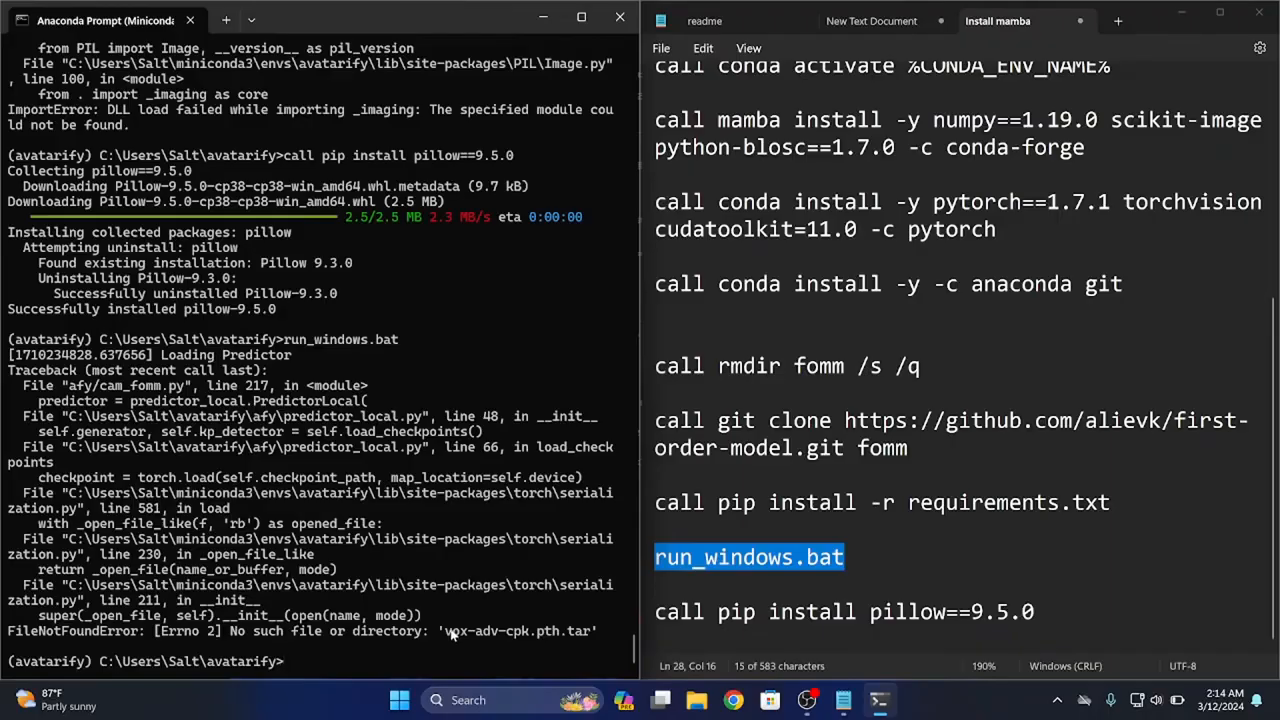
# Highlight the missing file name vox-adv-cpk.pth.tar in the Anaconda Prompt and add two new lines at the end of the notes
pyautogui.moveTo(445, 631); pyautogui.dragTo(591, 632)
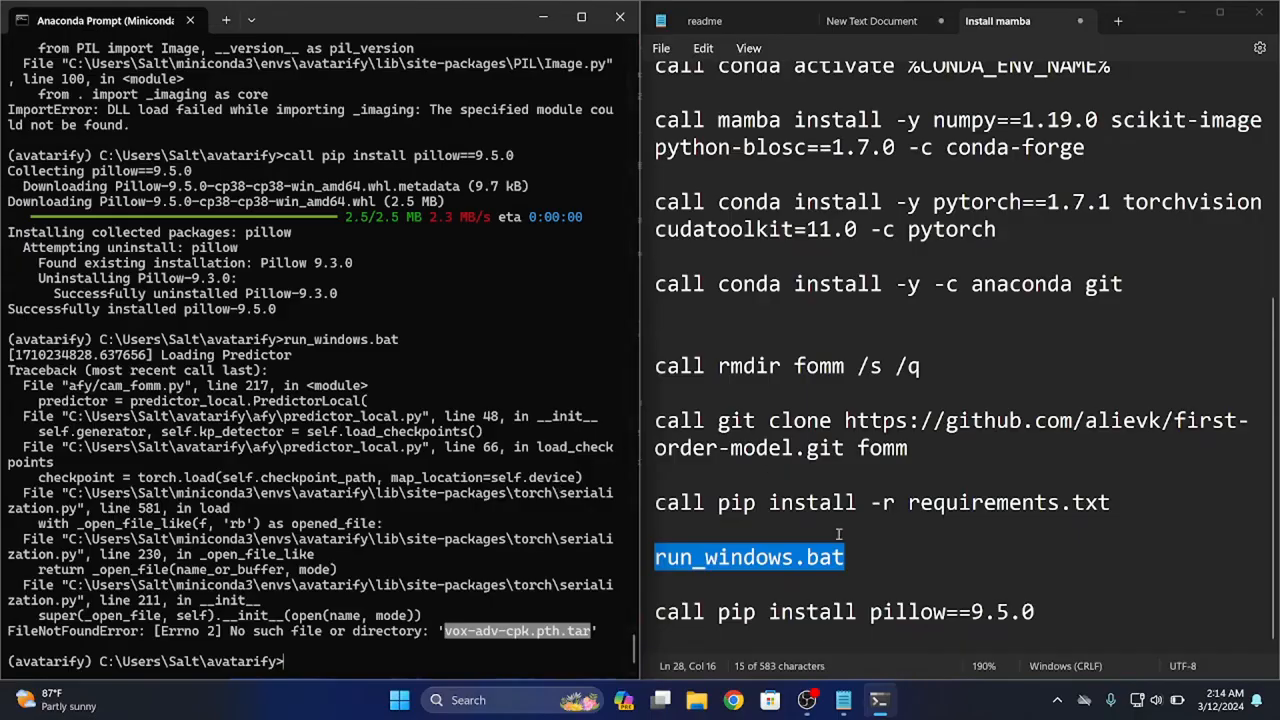
pyautogui.click(1084, 610)
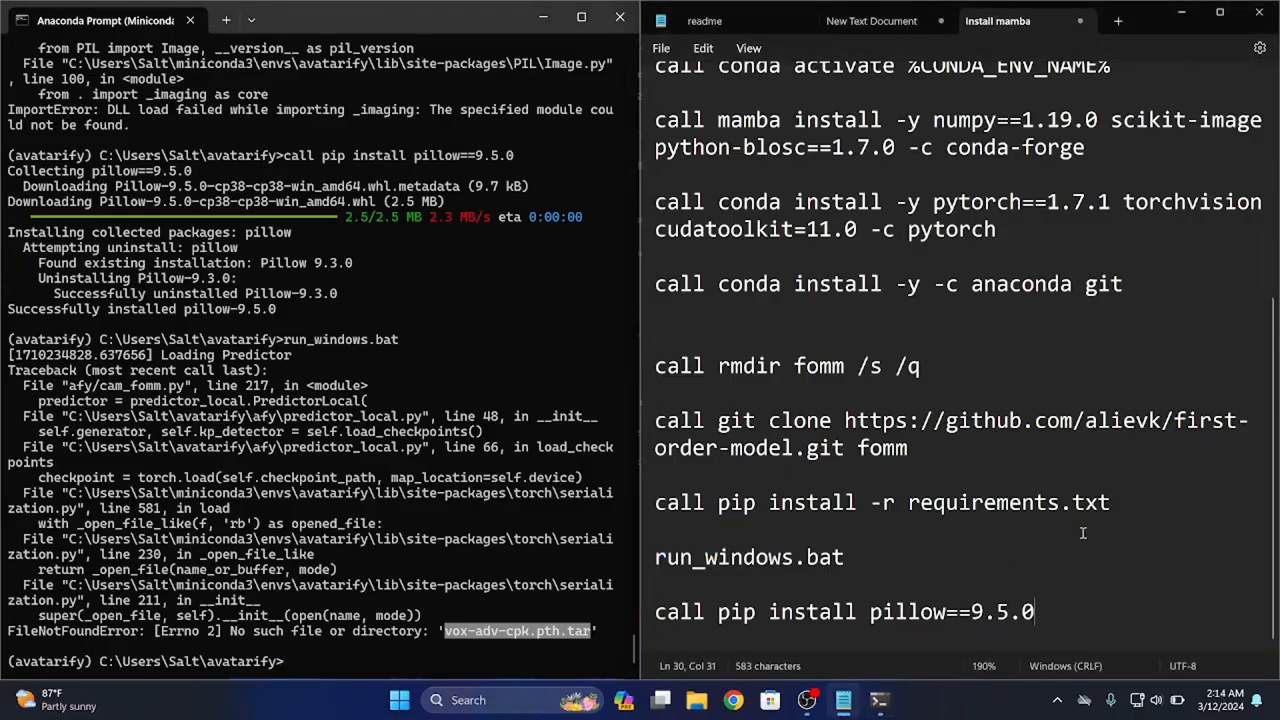
pyautogui.press('Return')
pyautogui.press('Return')
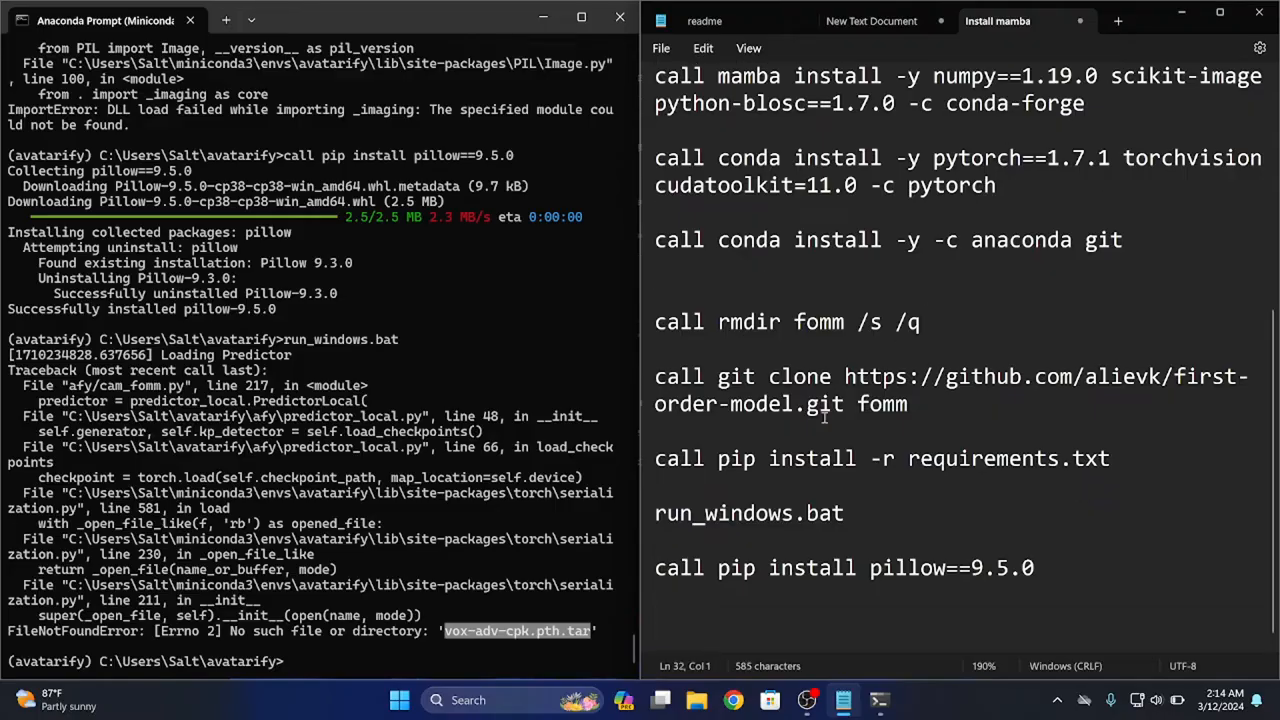
# Stop the recording in OBS, then switch to Chrome and search Google for "avatarify github"
pyautogui.click(806, 700)
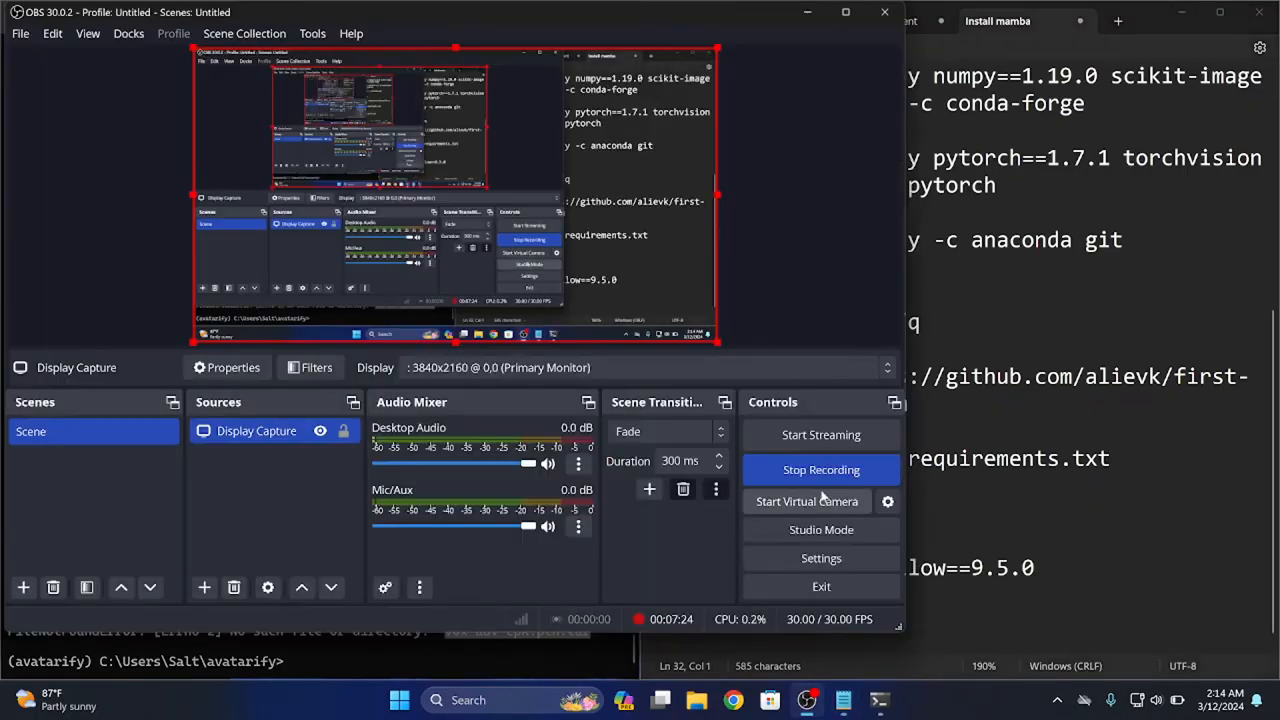
pyautogui.click(816, 470)
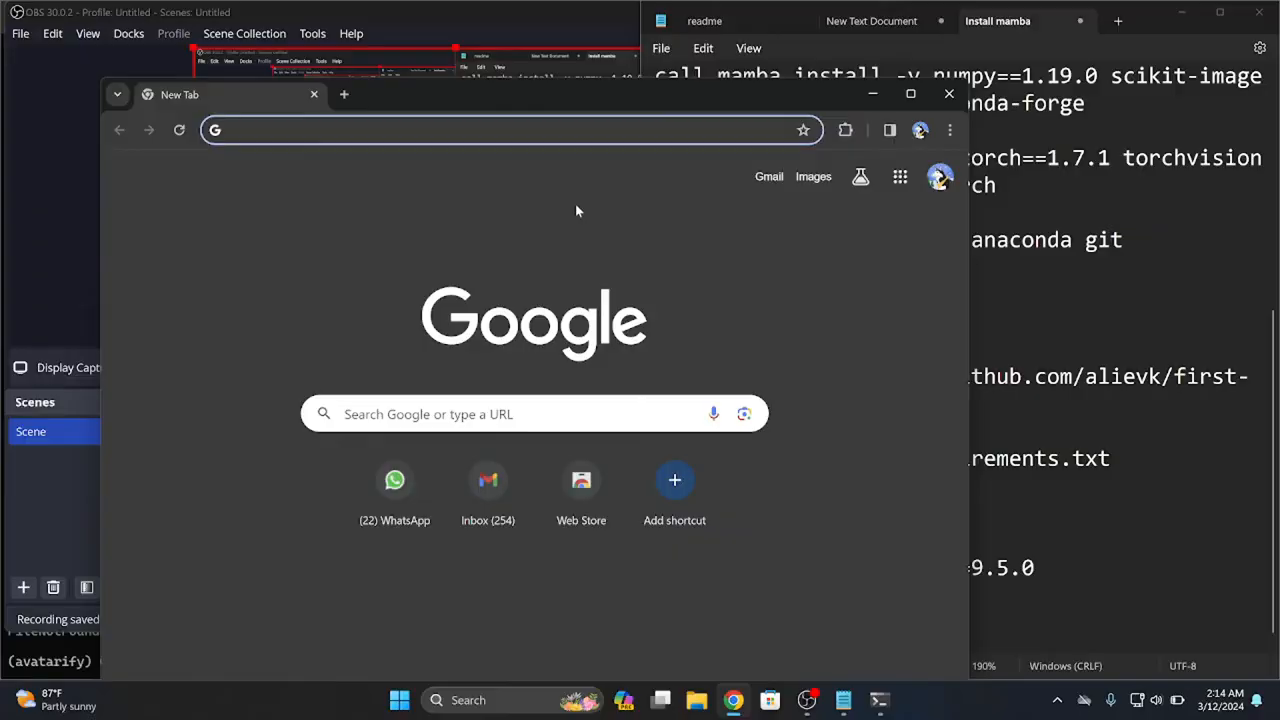
pyautogui.write('avatarif')
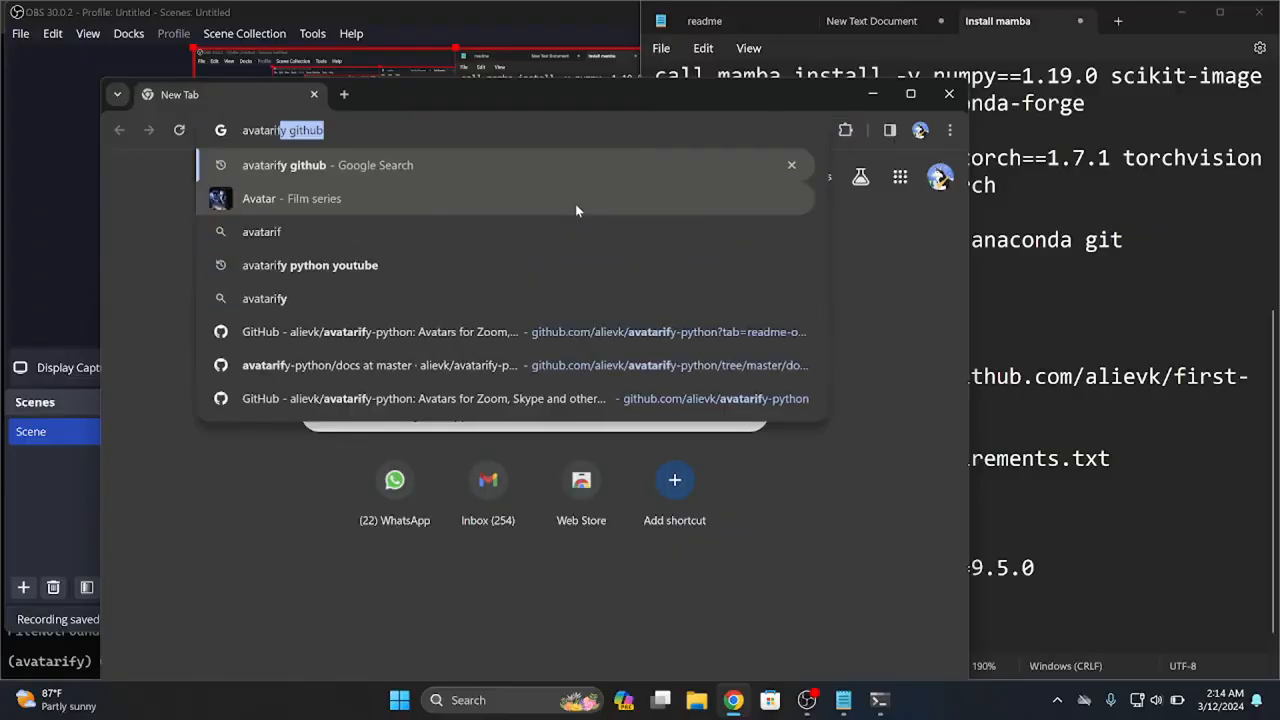
pyautogui.write('y git')
pyautogui.press('Return')
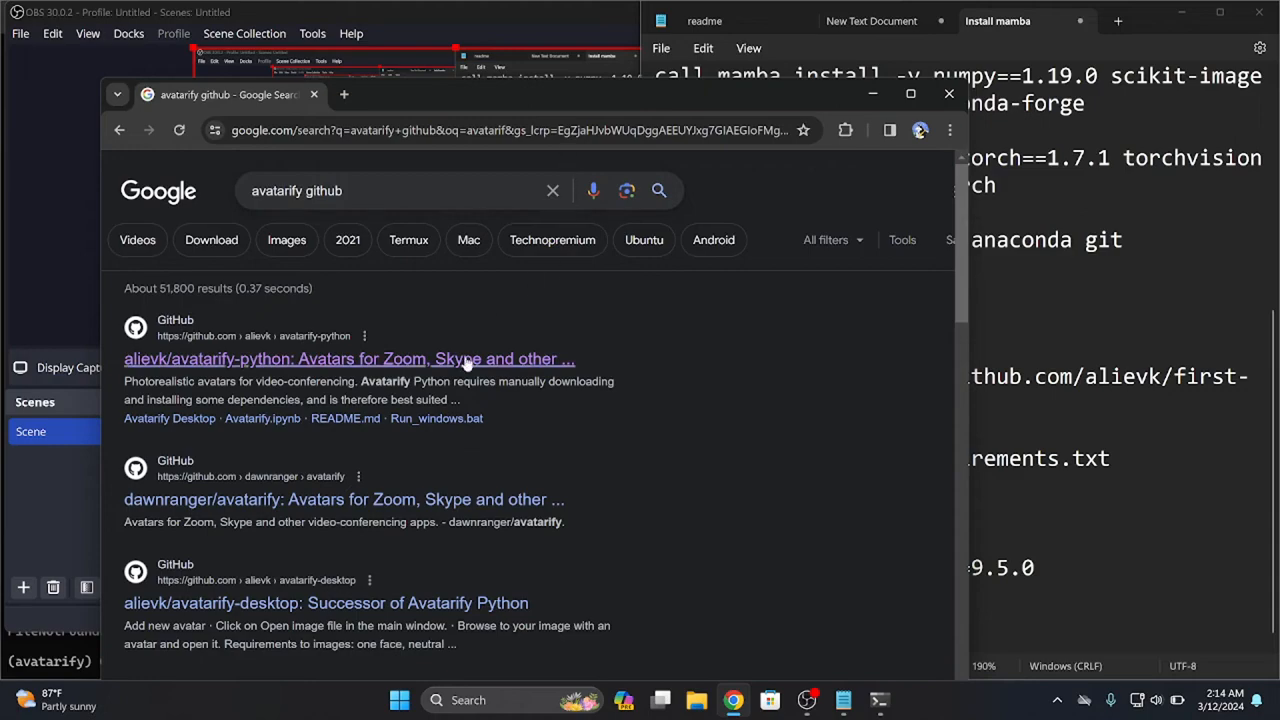
# Change the Google search to "avatarify python youtube" and run it
pyautogui.click(330, 191)
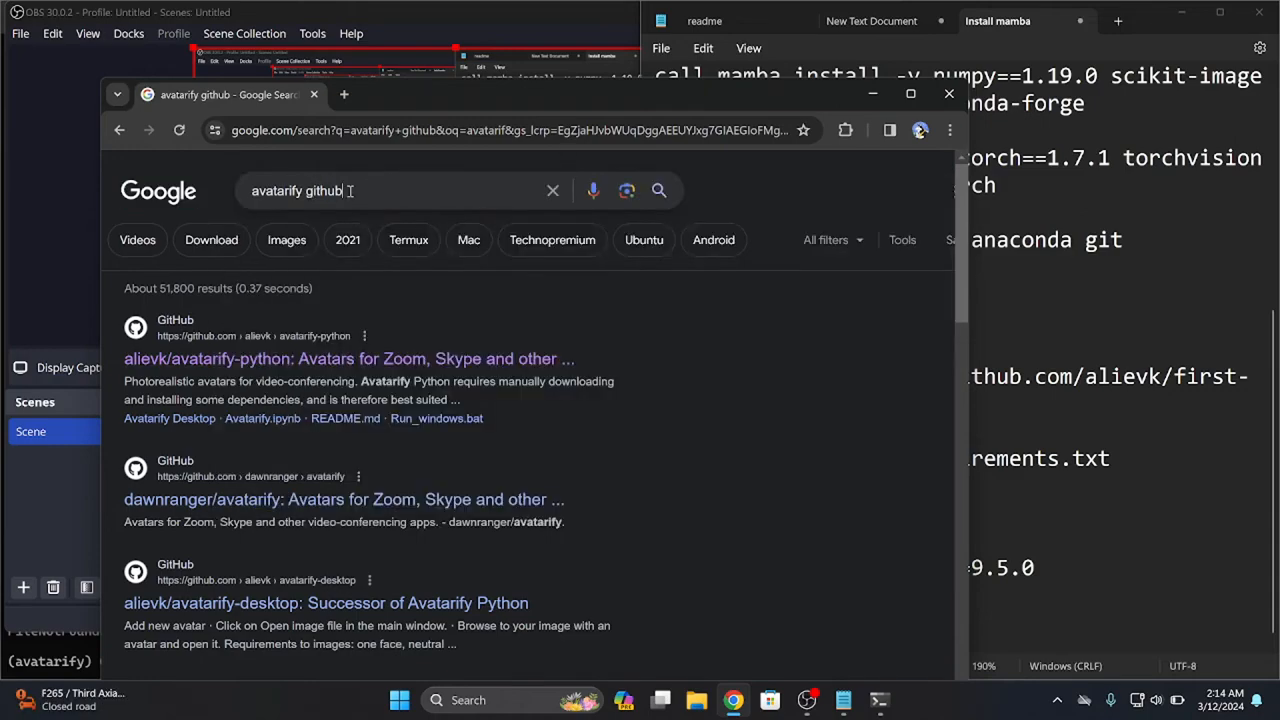
pyautogui.moveTo(345, 191); pyautogui.dragTo(316, 192)
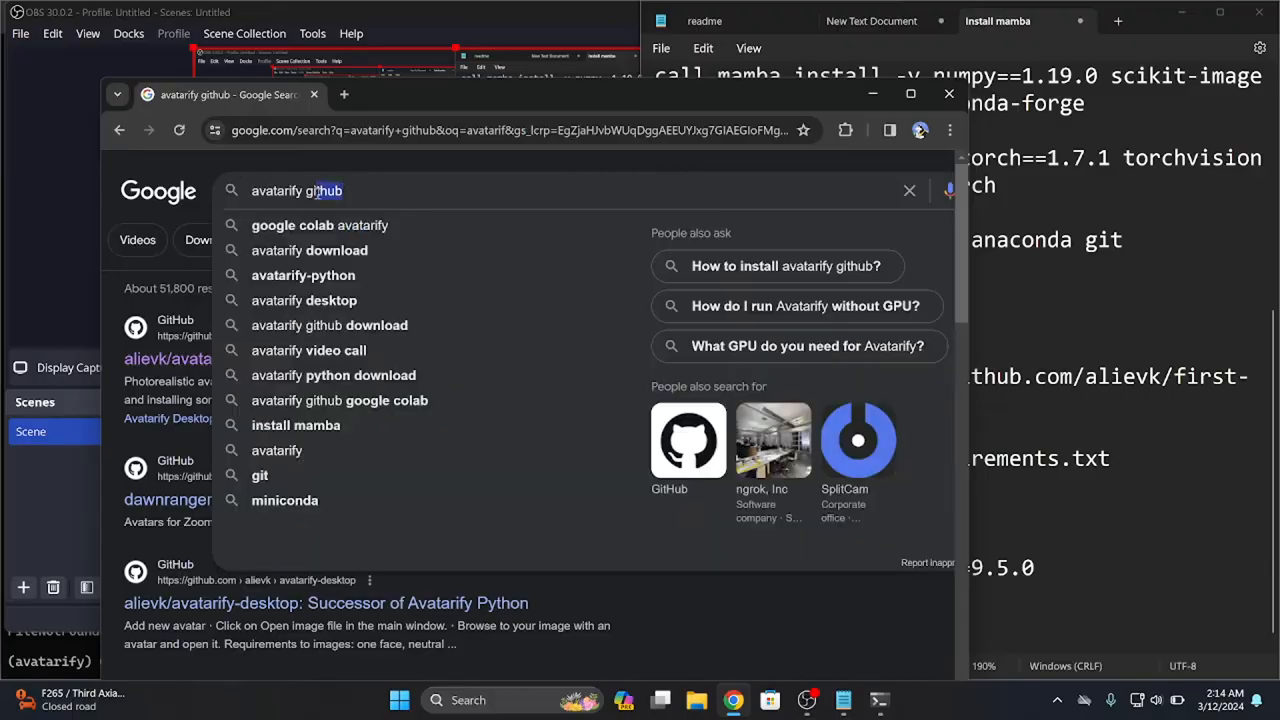
pyautogui.press('BackSpace')
pyautogui.press('BackSpace')
pyautogui.press('BackSpace')
pyautogui.write('py')
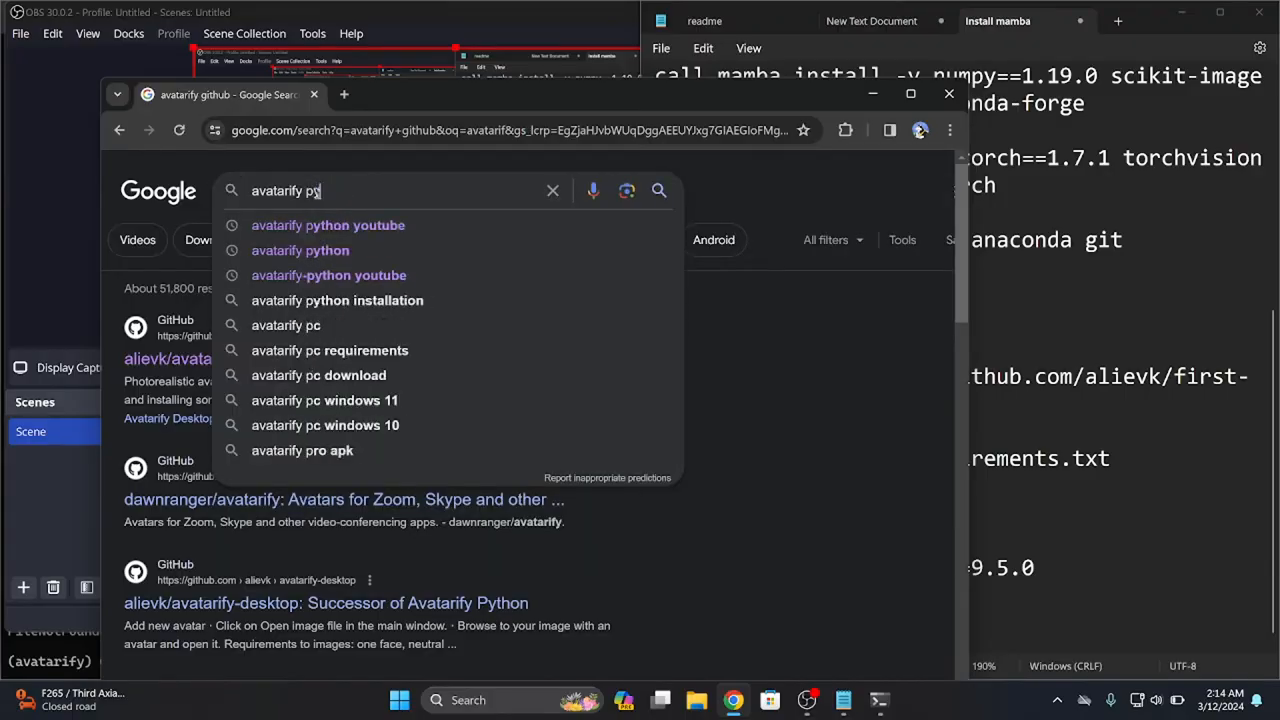
pyautogui.write('thon youtube')
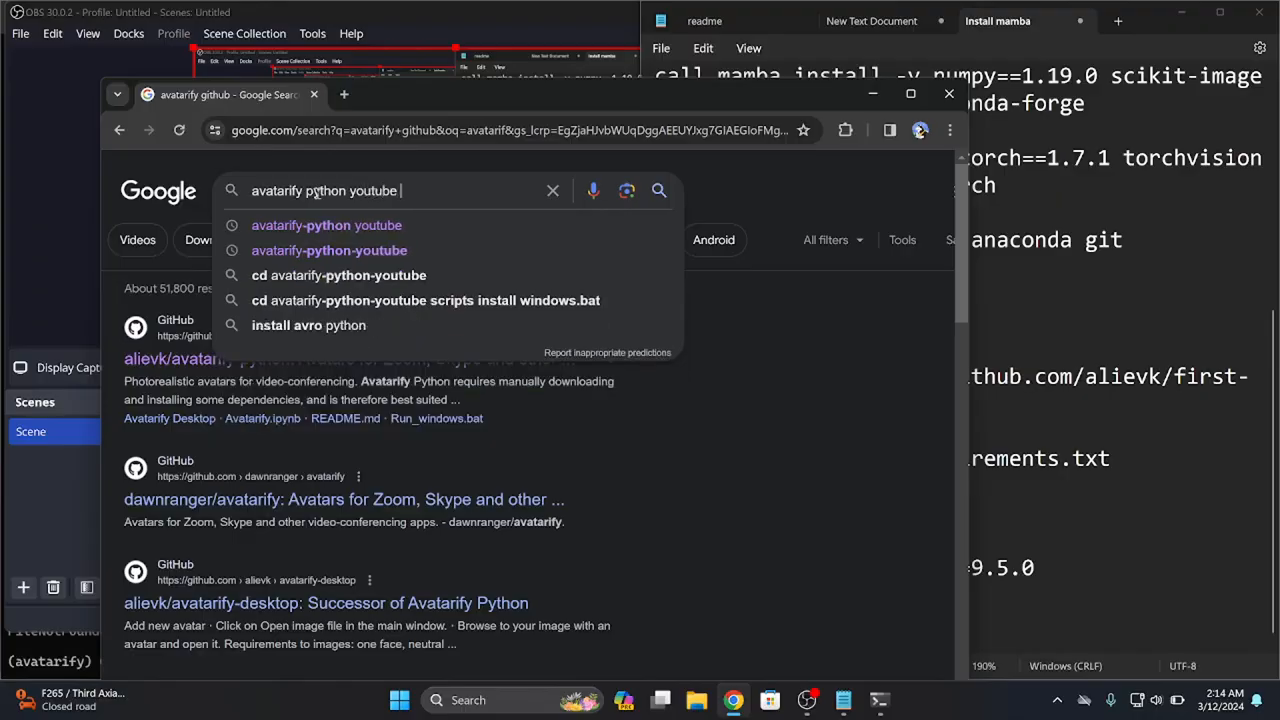
pyautogui.press('Return')
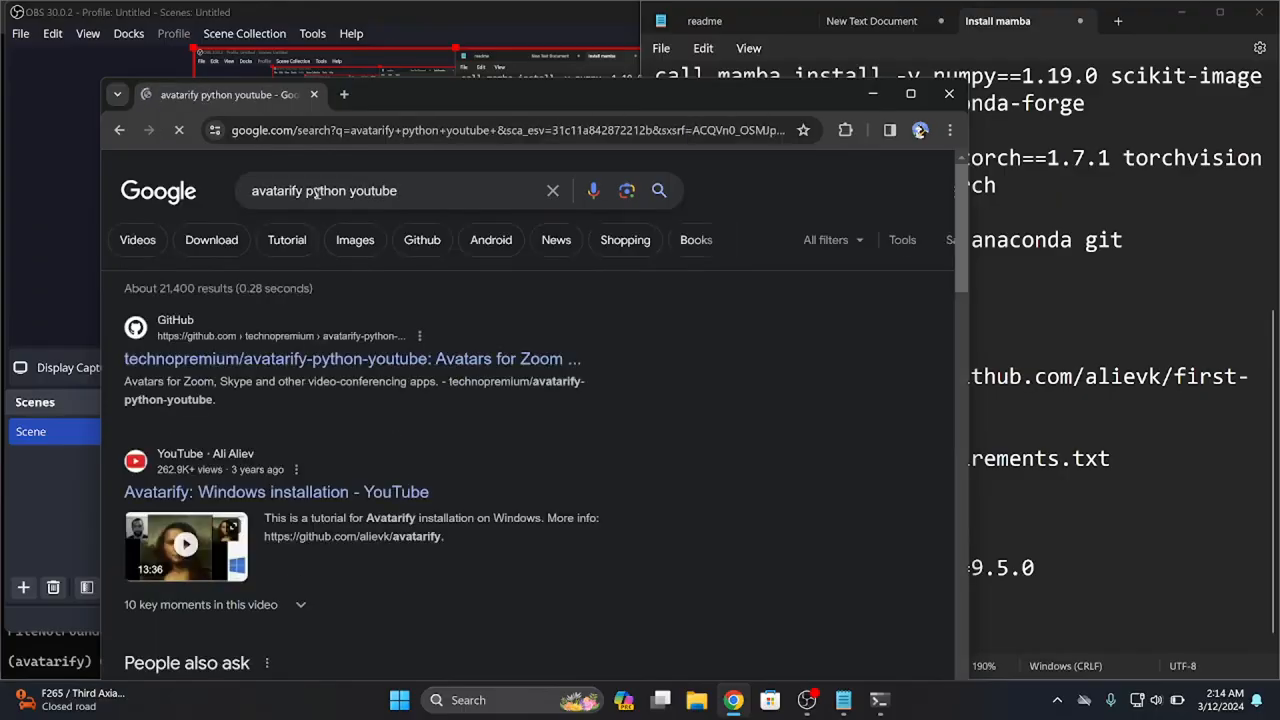
# Open the technopremium/avatarify-python-youtube repository and follow the model download link in its README
pyautogui.click(305, 358)
pyautogui.scroll(-3, 320, 352)
pyautogui.scroll(-10, 327, 347)
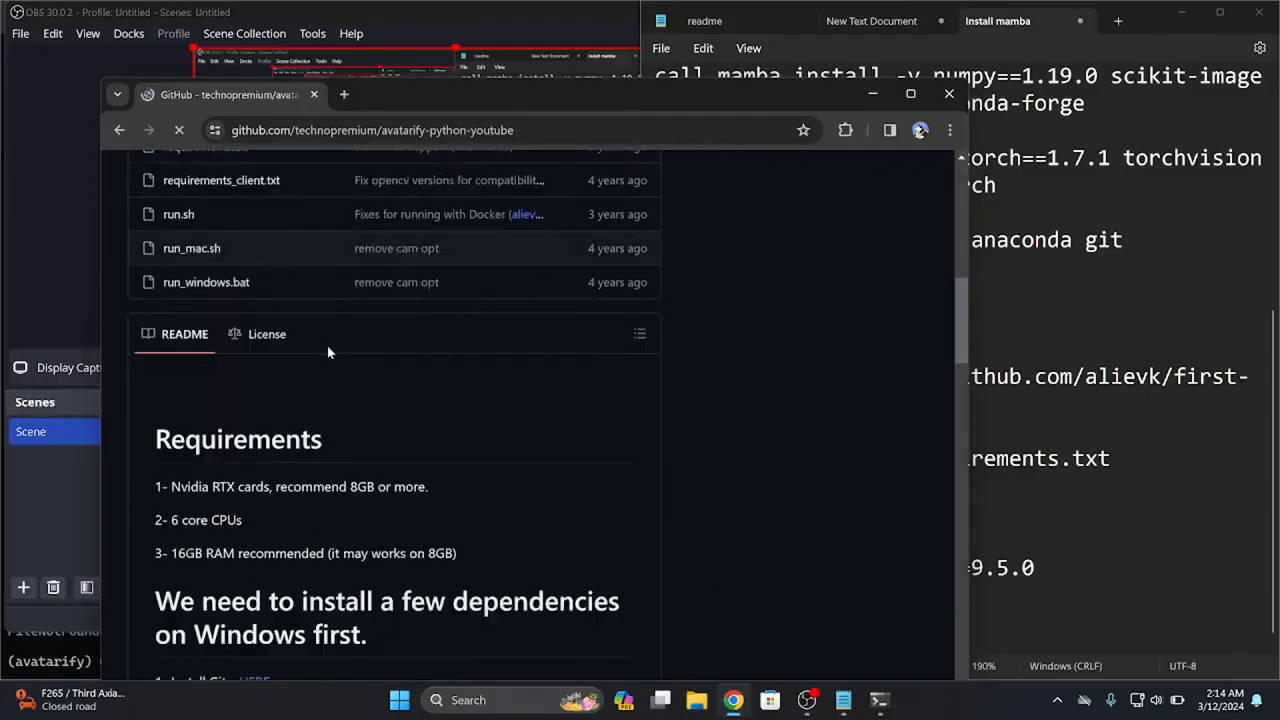
pyautogui.click(292, 534)
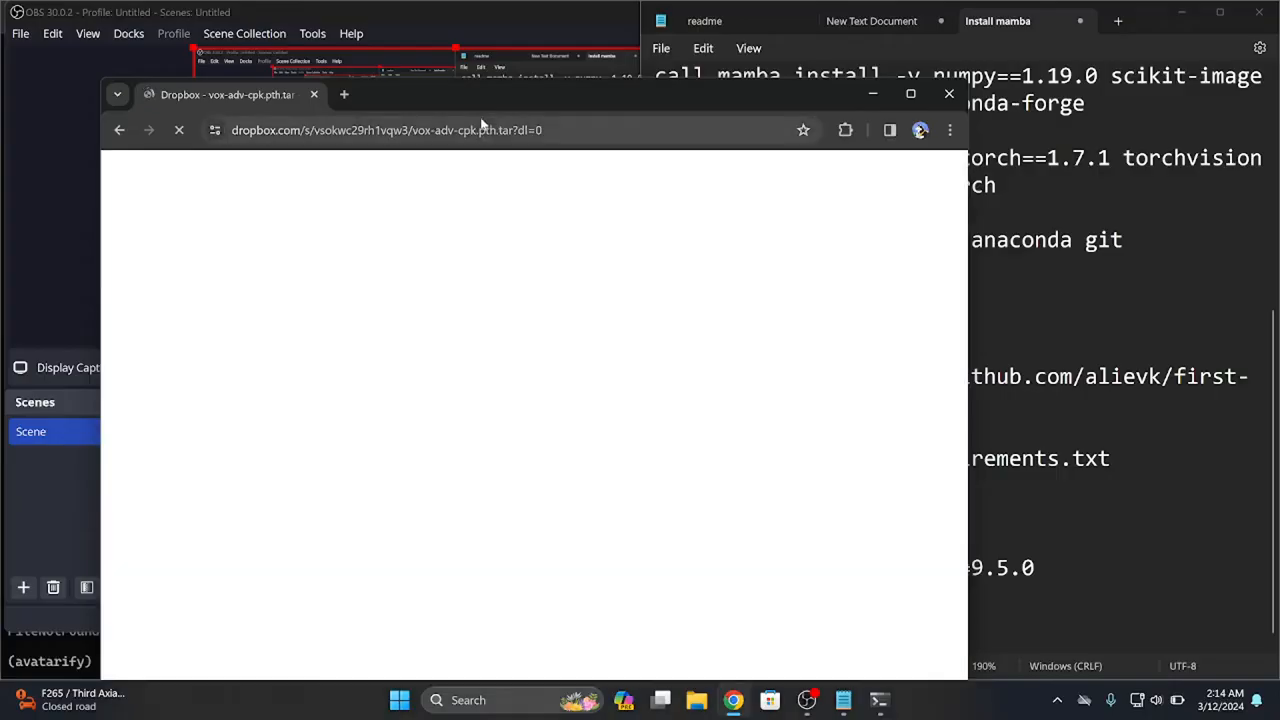
# Copy the Dropbox address of vox-adv-cpk.pth.tar and paste it at the end of the notes, below the pillow install command
pyautogui.click(473, 130)
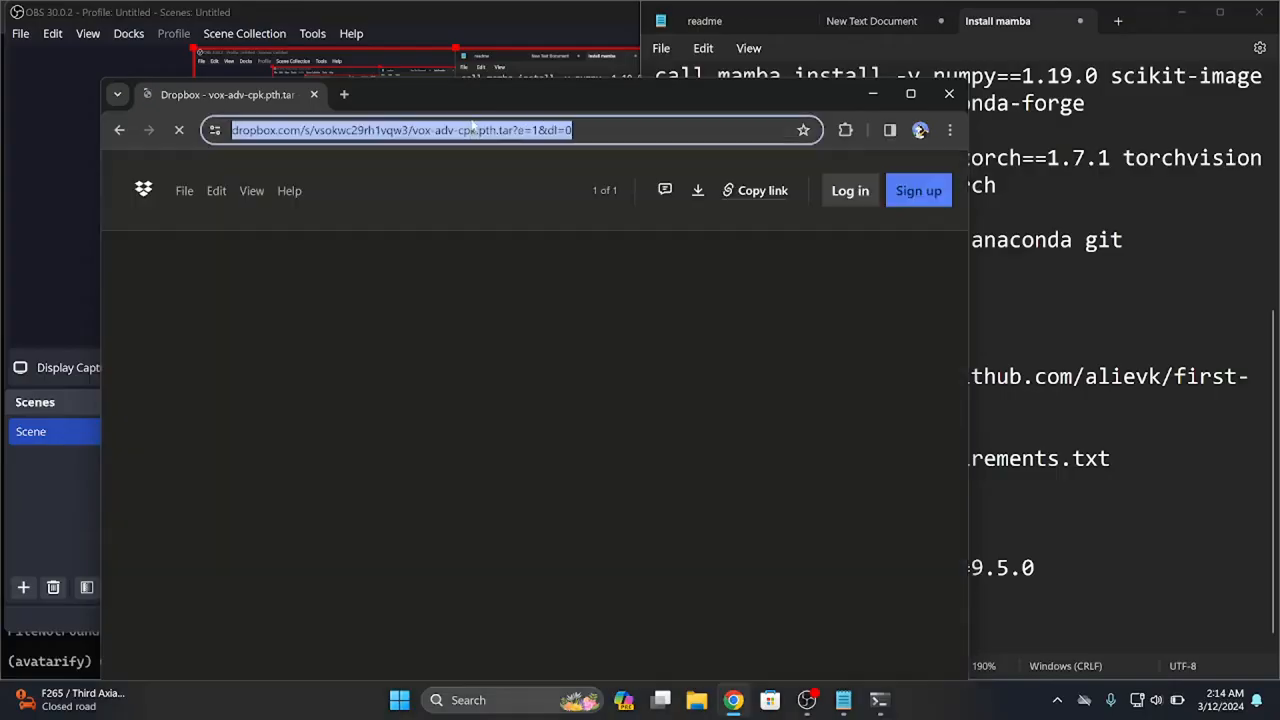
pyautogui.press('BackSpace')
pyautogui.click(1056, 455)
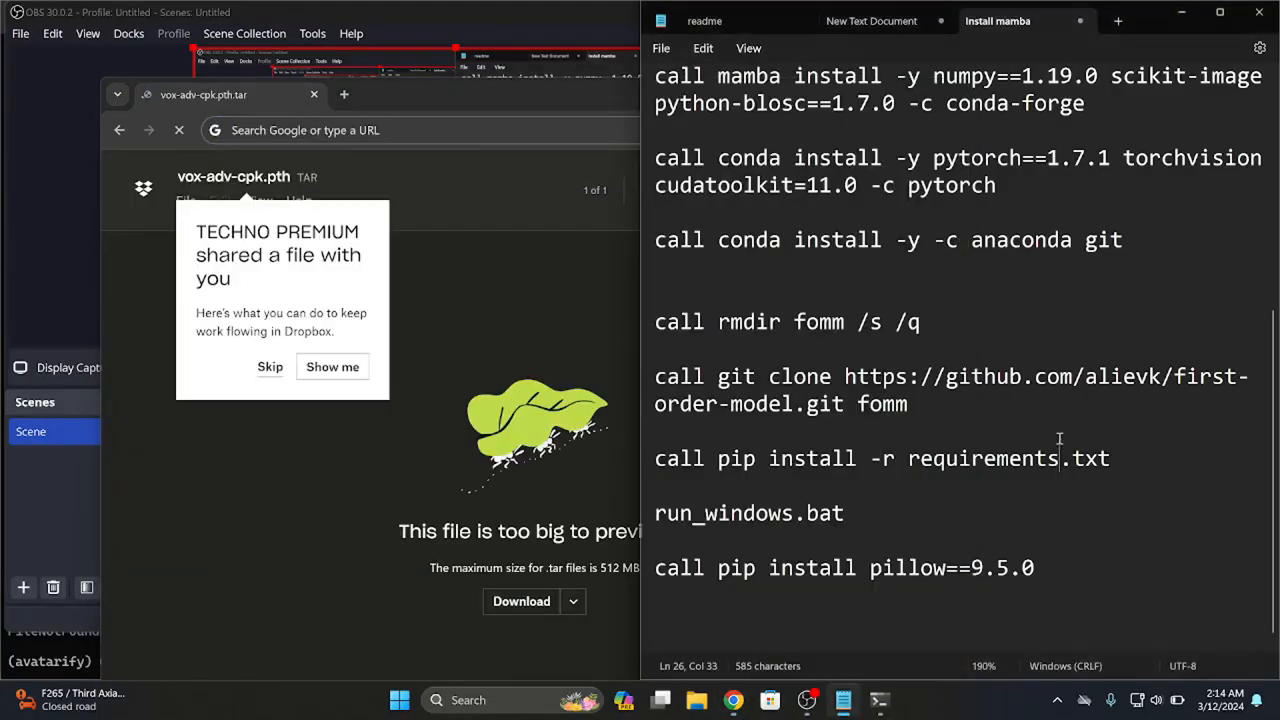
pyautogui.doubleClick(1042, 611)
pyautogui.press('Return')
pyautogui.write('https://www.dropbox.com/s/vsokwc29rh1vqw3/vox-adv-cpk.pth.tar?e=1&dl=0')
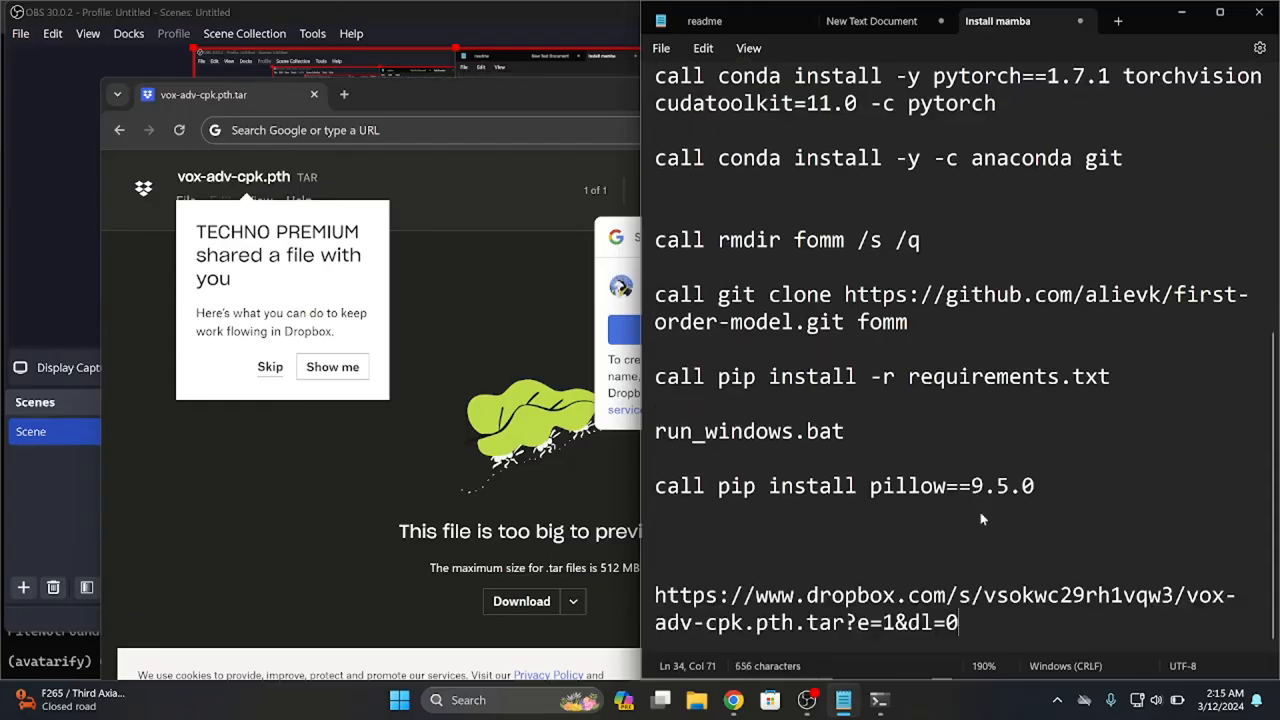
pyautogui.hotkey('ctrl', 's')
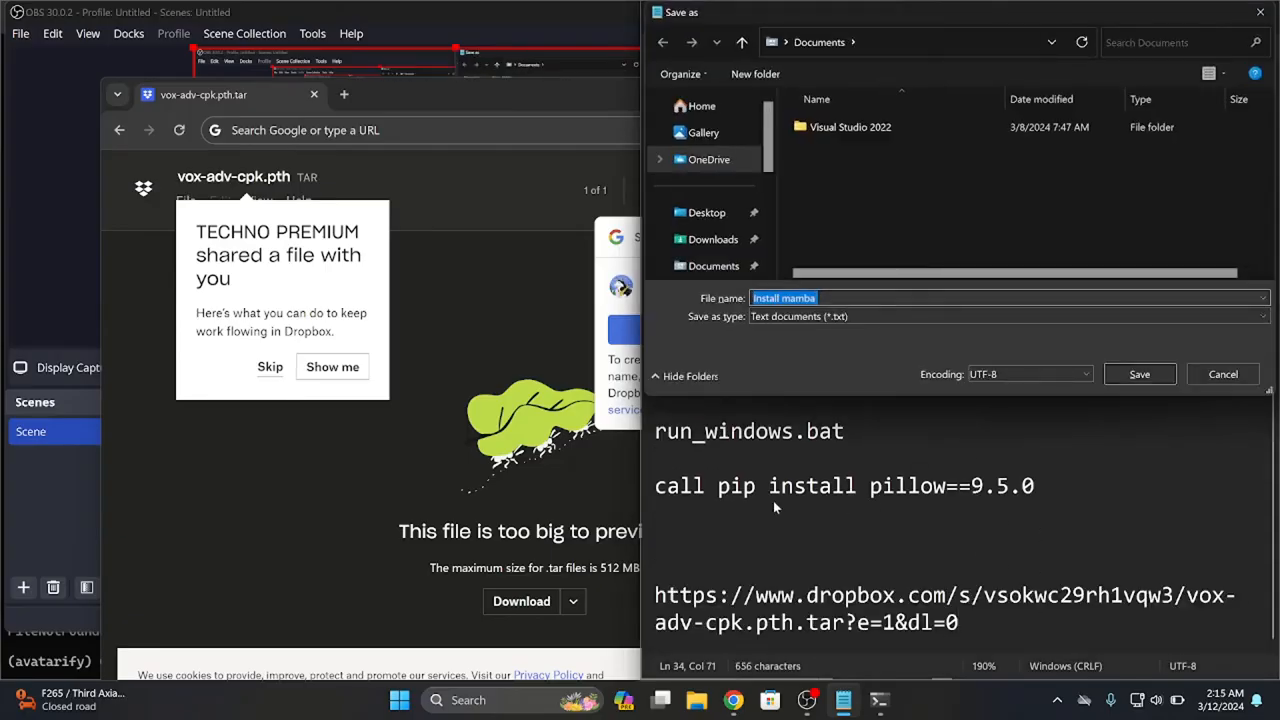
pyautogui.click(1224, 375)
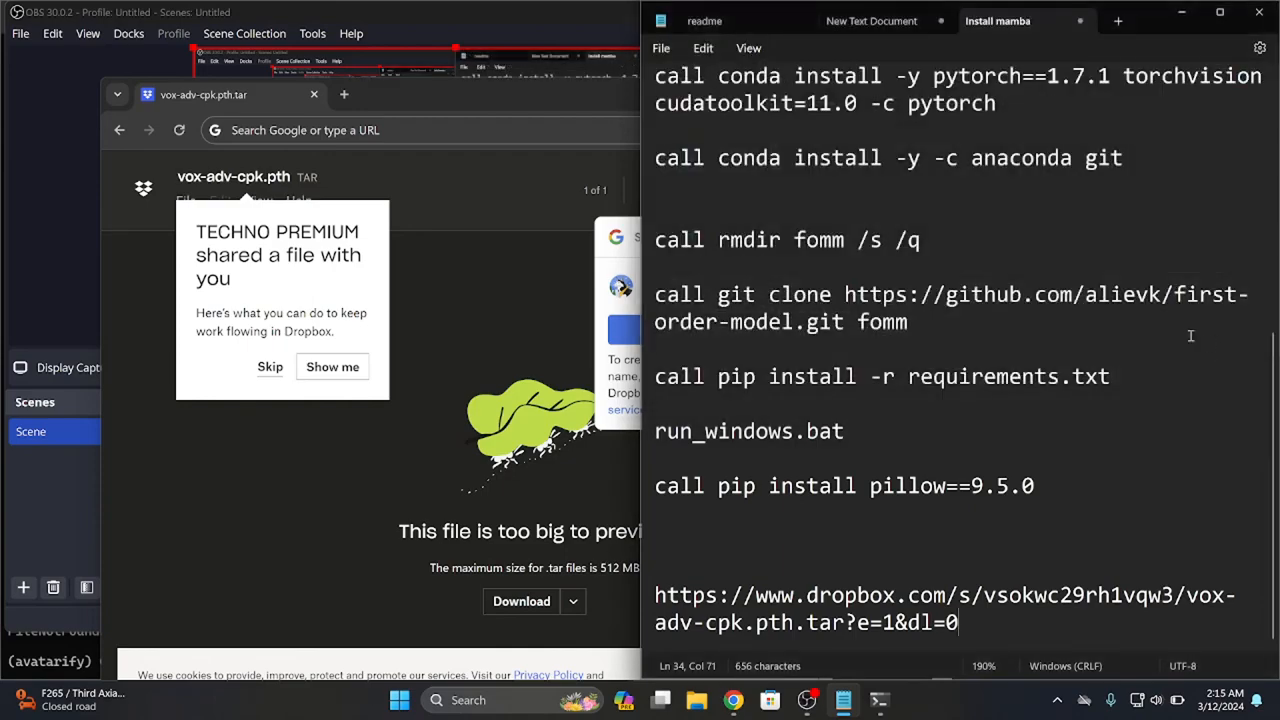
# Request the vox-adv-cpk.pth.tar download from Dropbox in a maximized browser window, declining cookies and continuing with download only
pyautogui.click(195, 457)
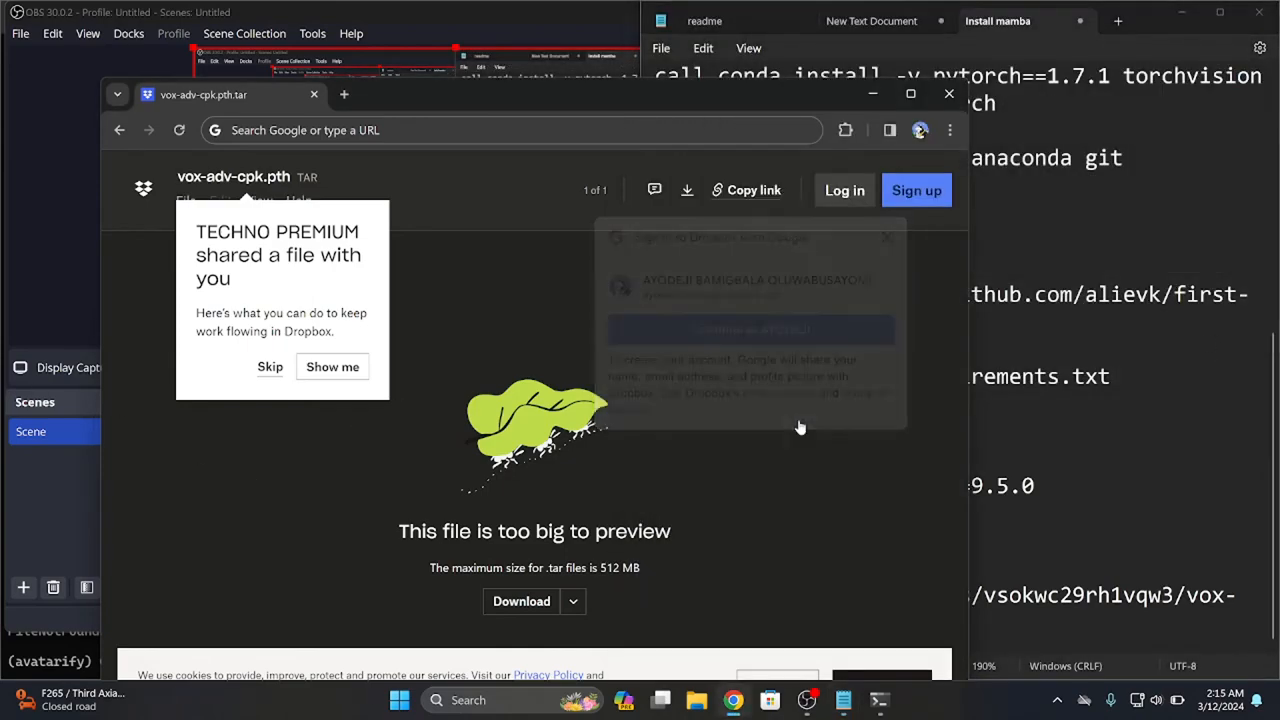
pyautogui.click(517, 603)
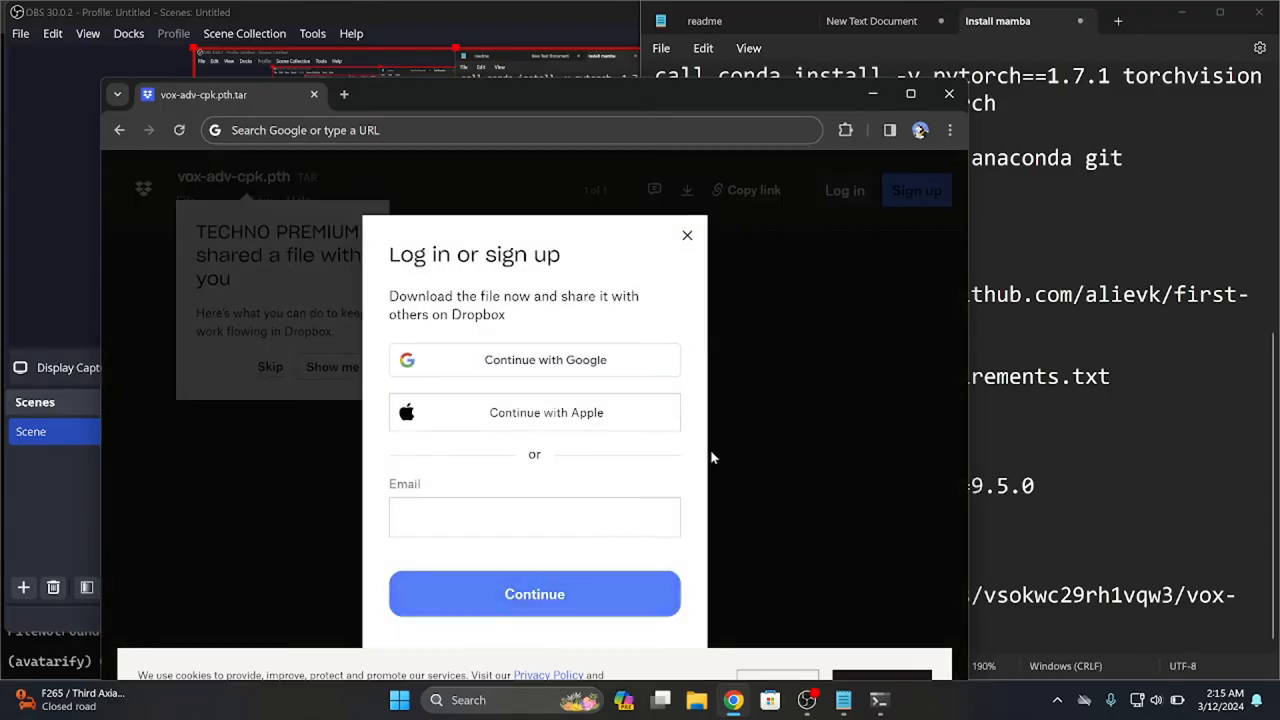
pyautogui.click(910, 94)
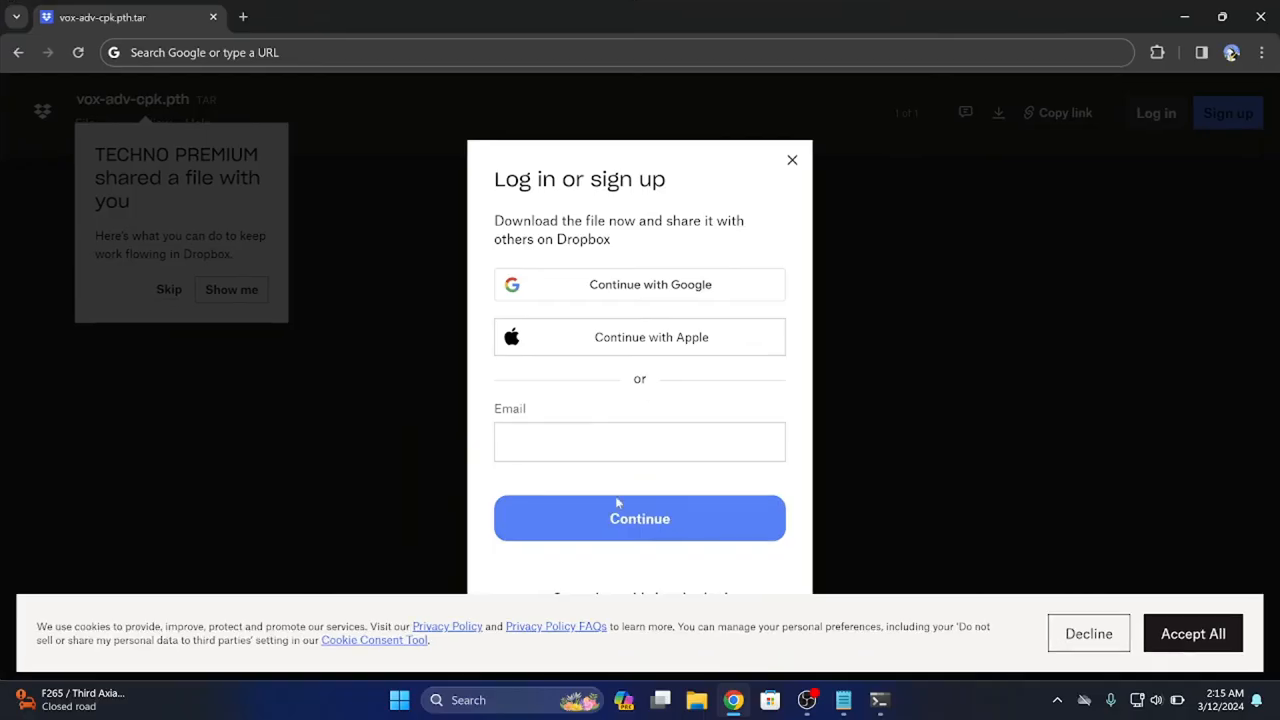
pyautogui.click(1058, 634)
pyautogui.click(652, 598)
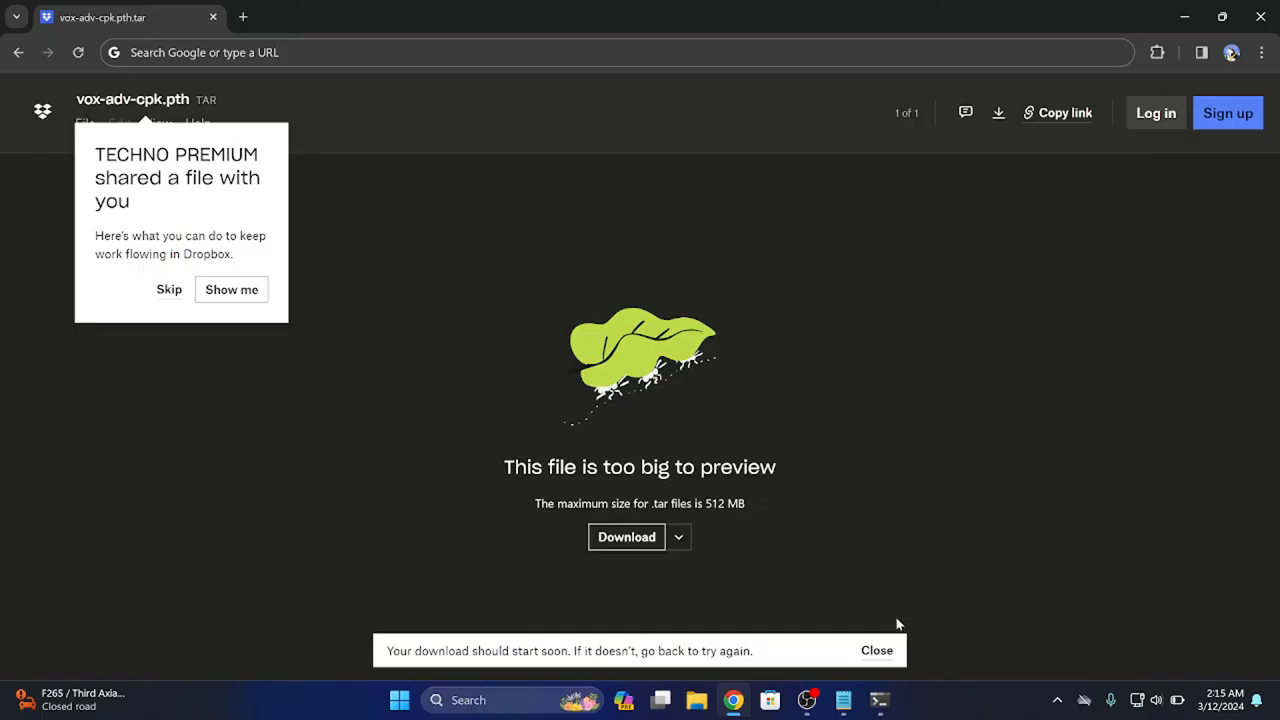
pyautogui.click(876, 651)
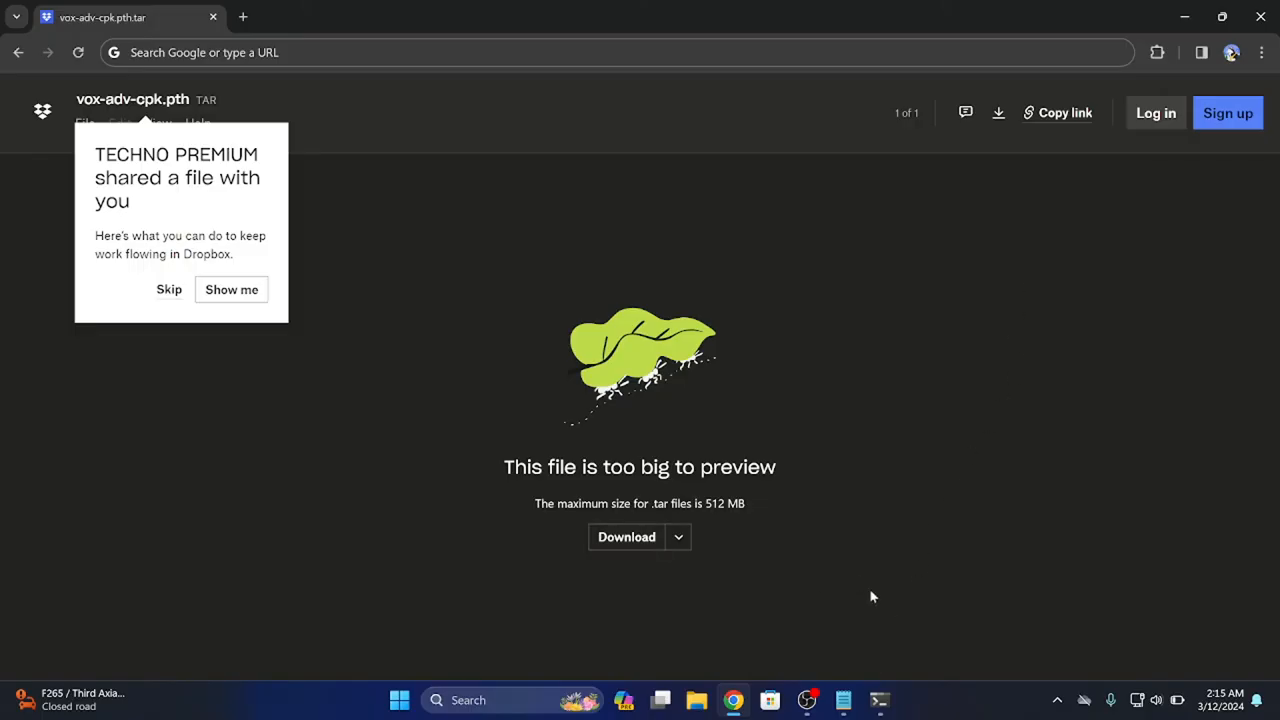
# Reload the Dropbox page, start downloading vox-adv-cpk.pth.tar to the Downloads folder without signing in, and close the browser
pyautogui.click(169, 296)
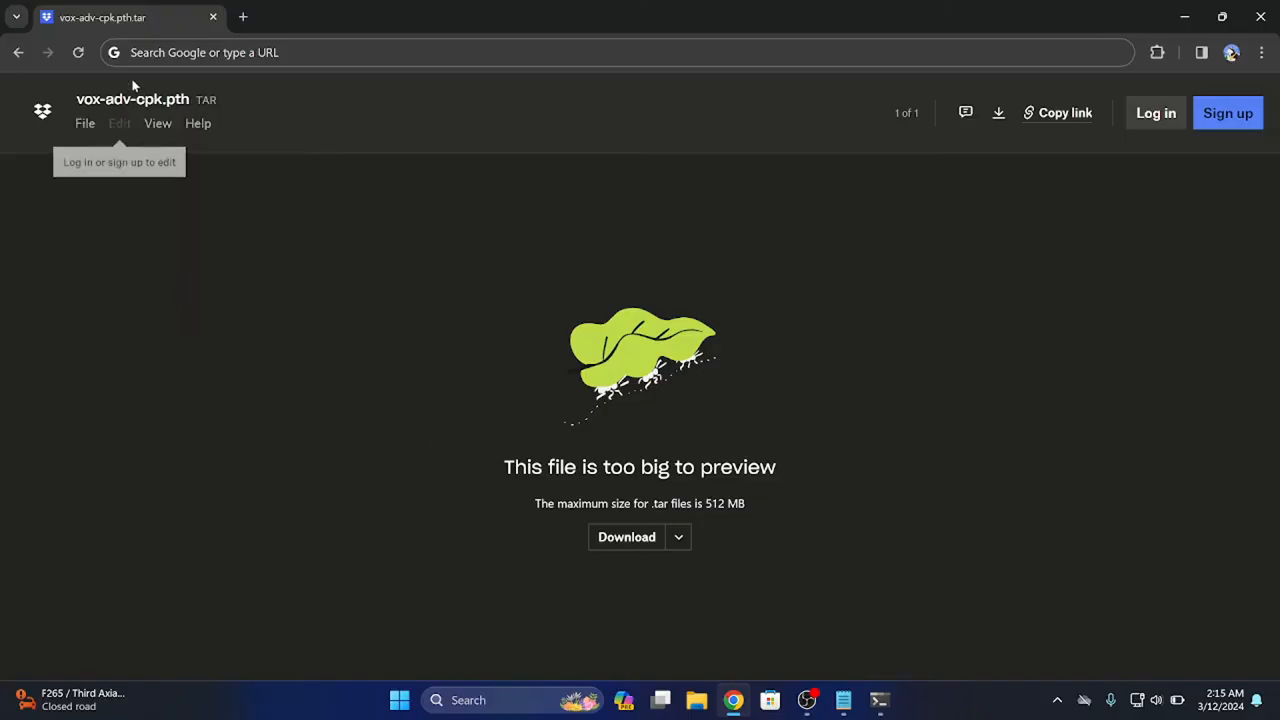
pyautogui.click(72, 53)
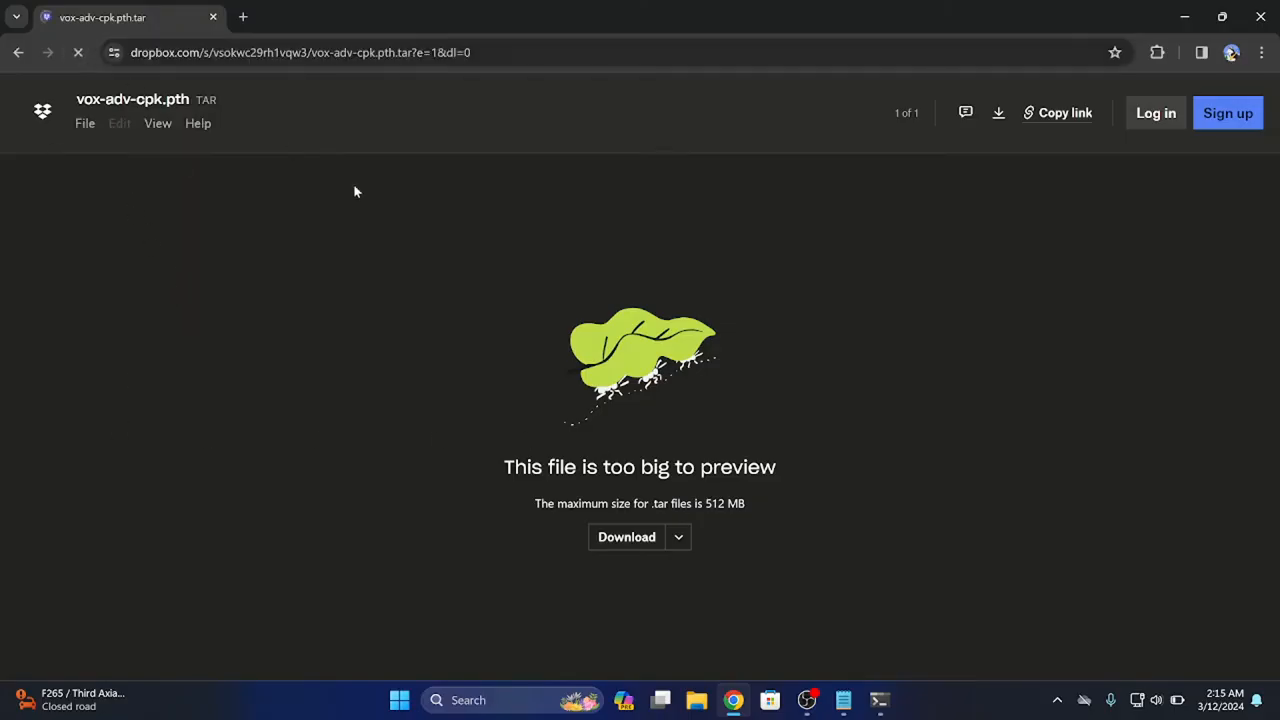
pyautogui.click(617, 540)
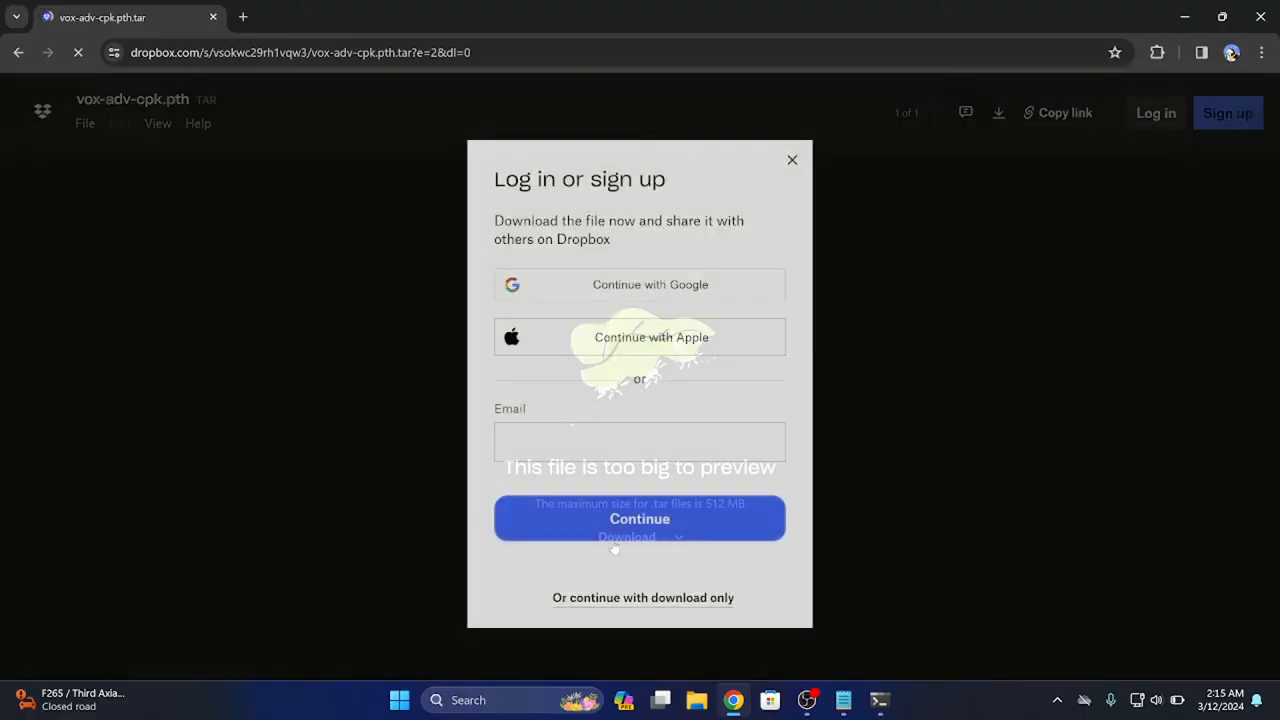
pyautogui.click(620, 598)
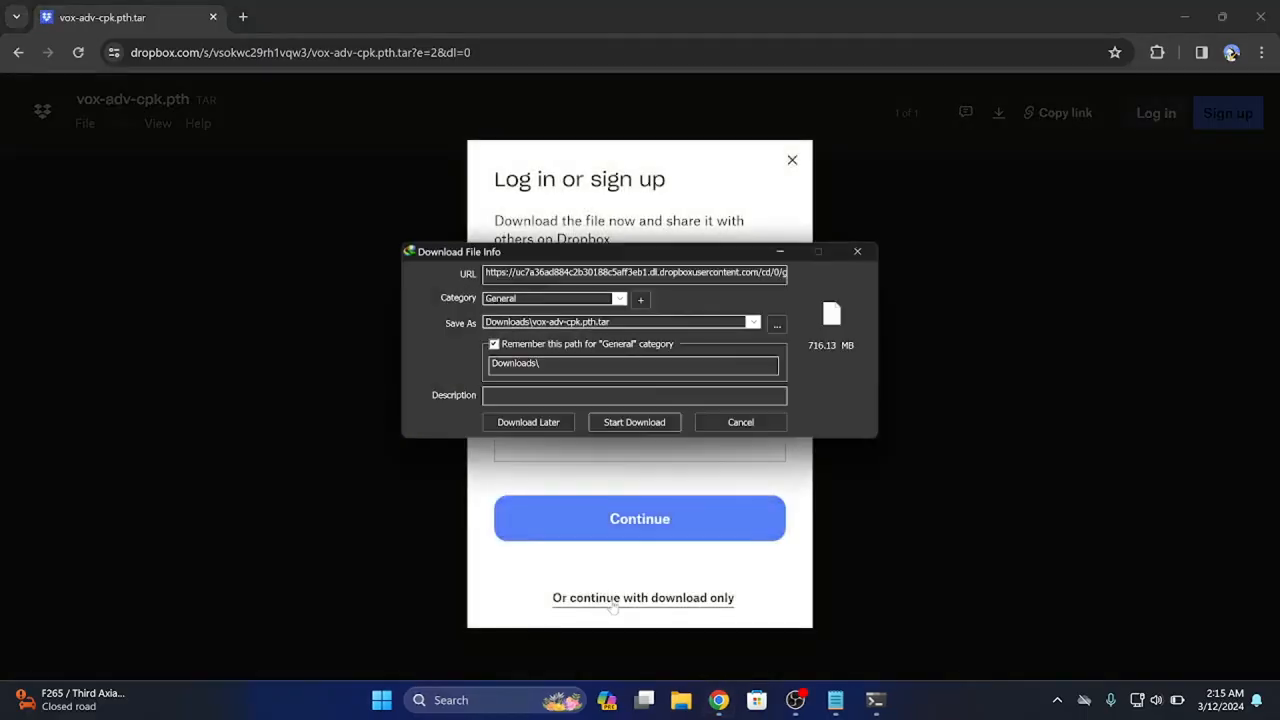
pyautogui.click(630, 422)
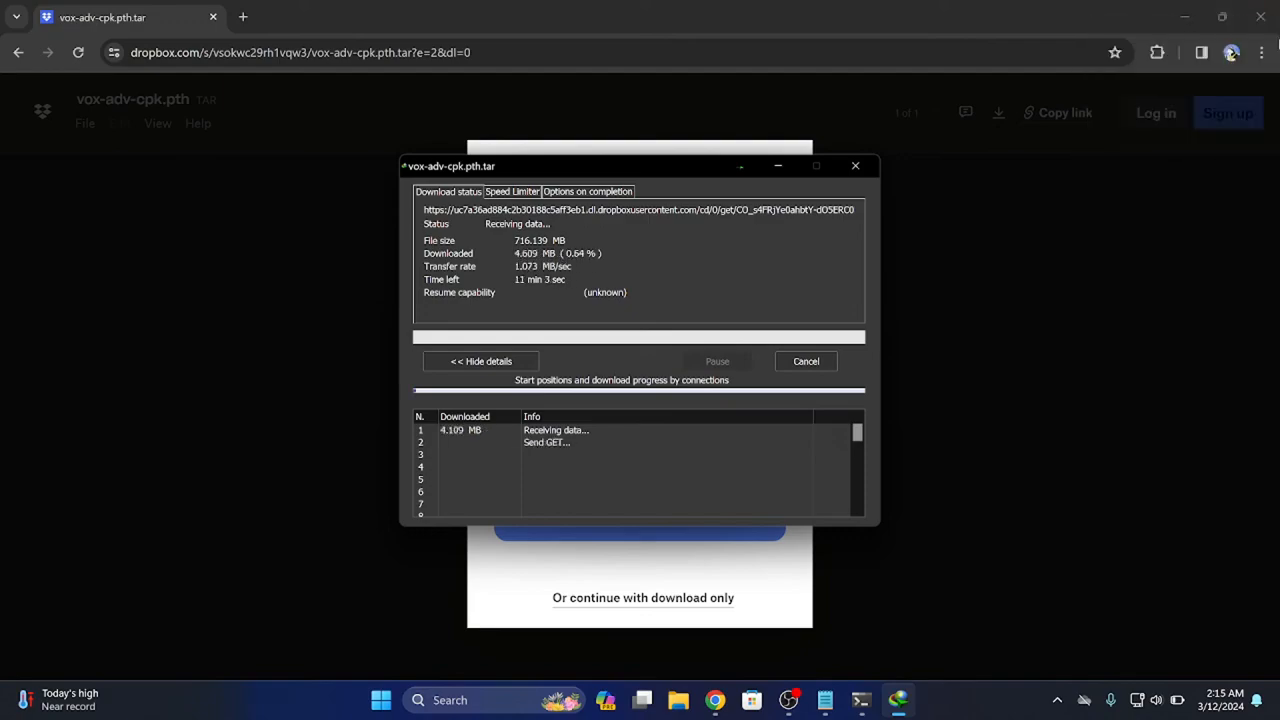
pyautogui.click(1262, 33)
pyautogui.click(1261, 22)
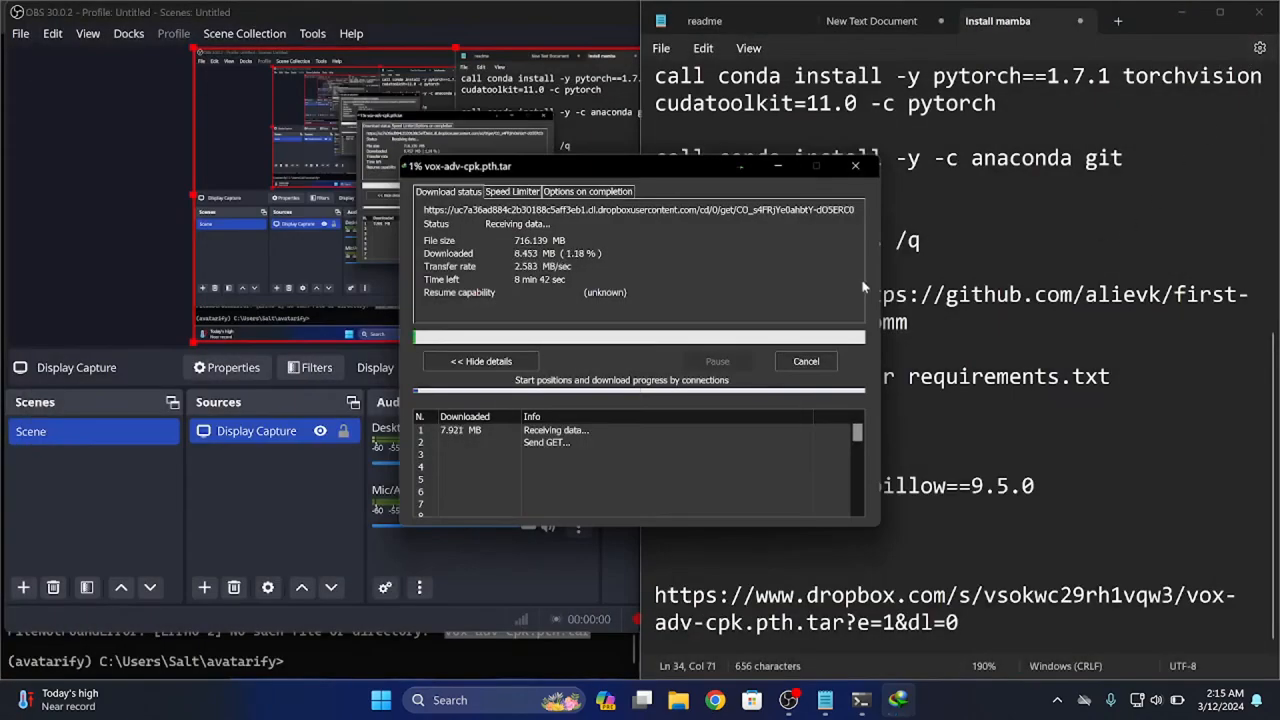
pyautogui.moveTo(789, 700)
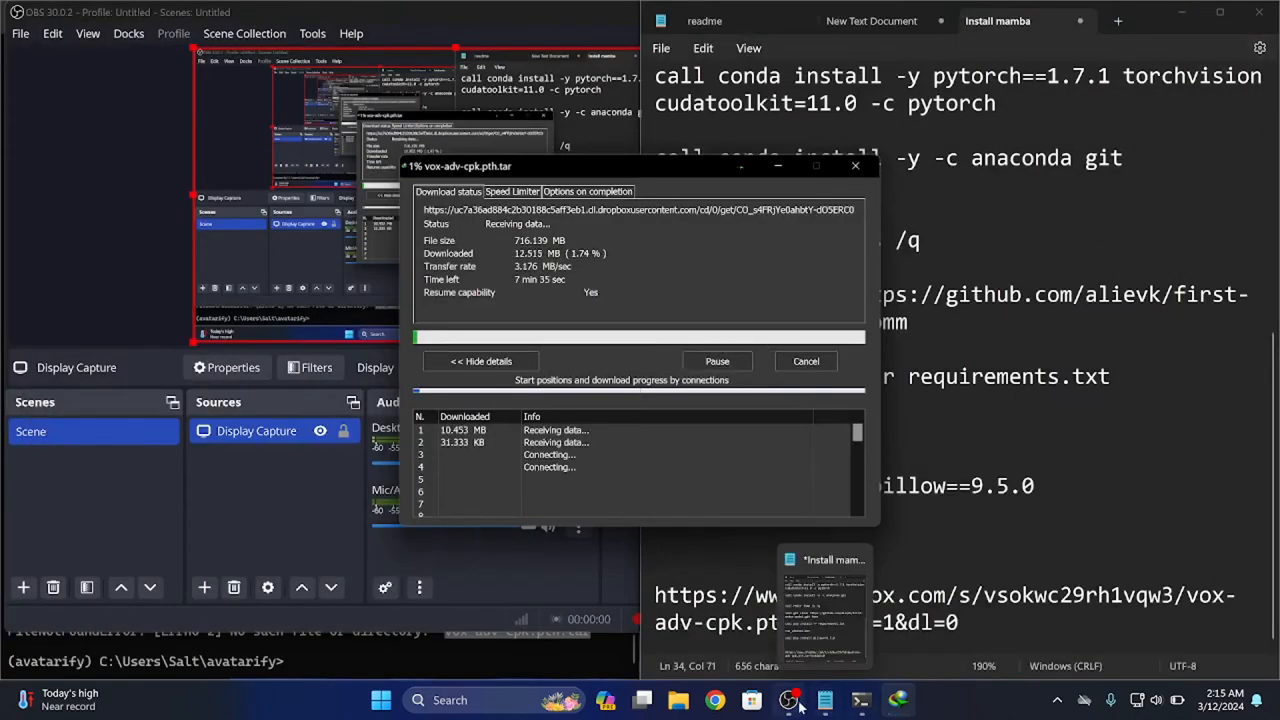
pyautogui.click(783, 626)
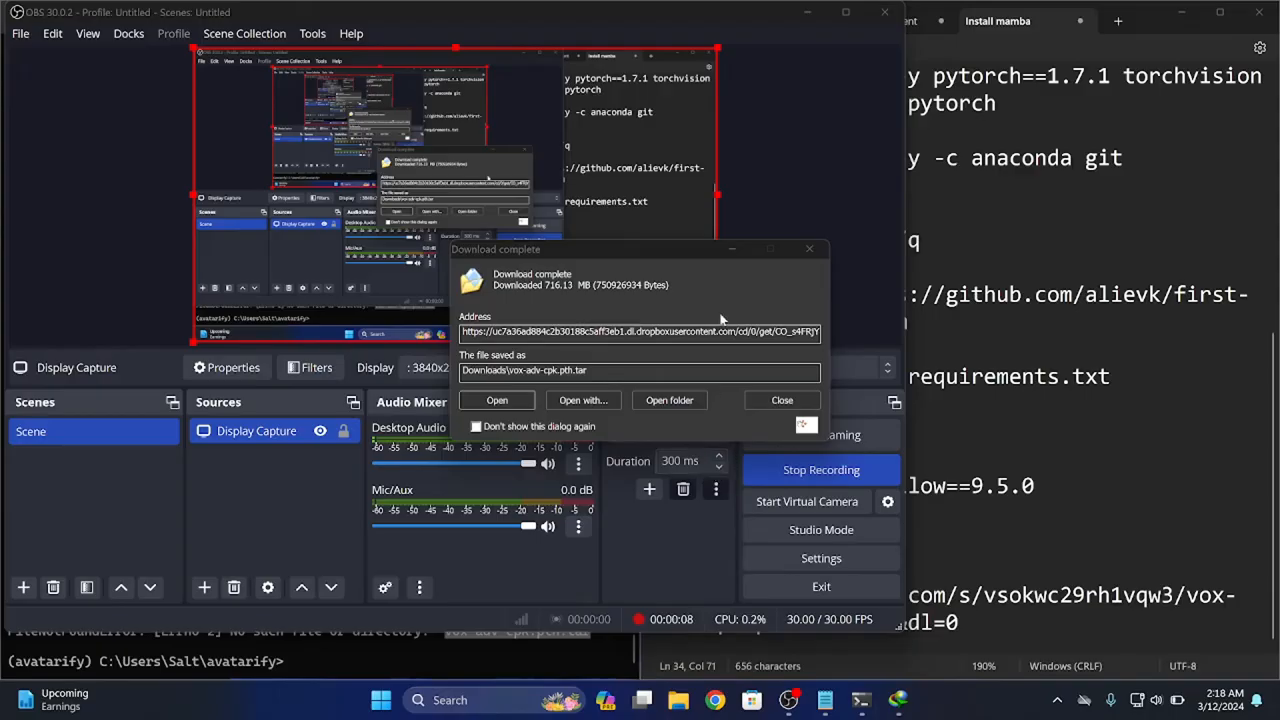
pyautogui.click(808, 12)
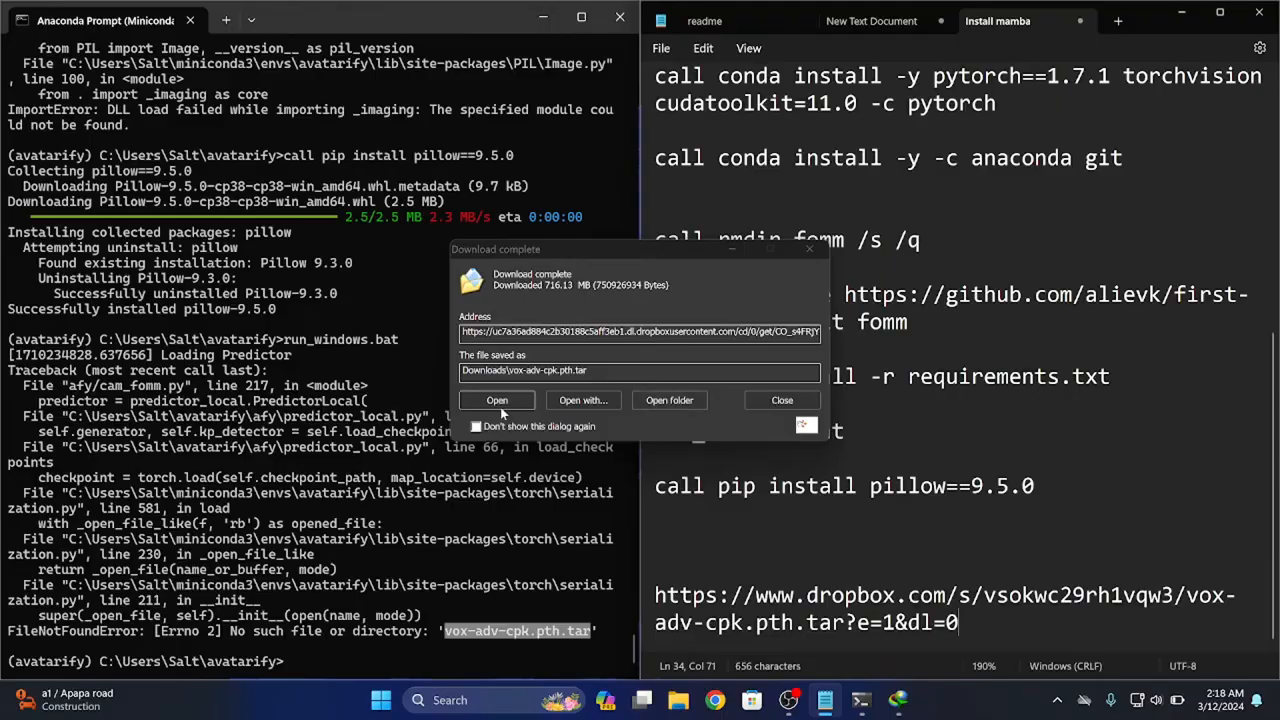
# Open the folder containing the finished download and cut vox-adv-cpk.pth.tar
pyautogui.click(668, 400)
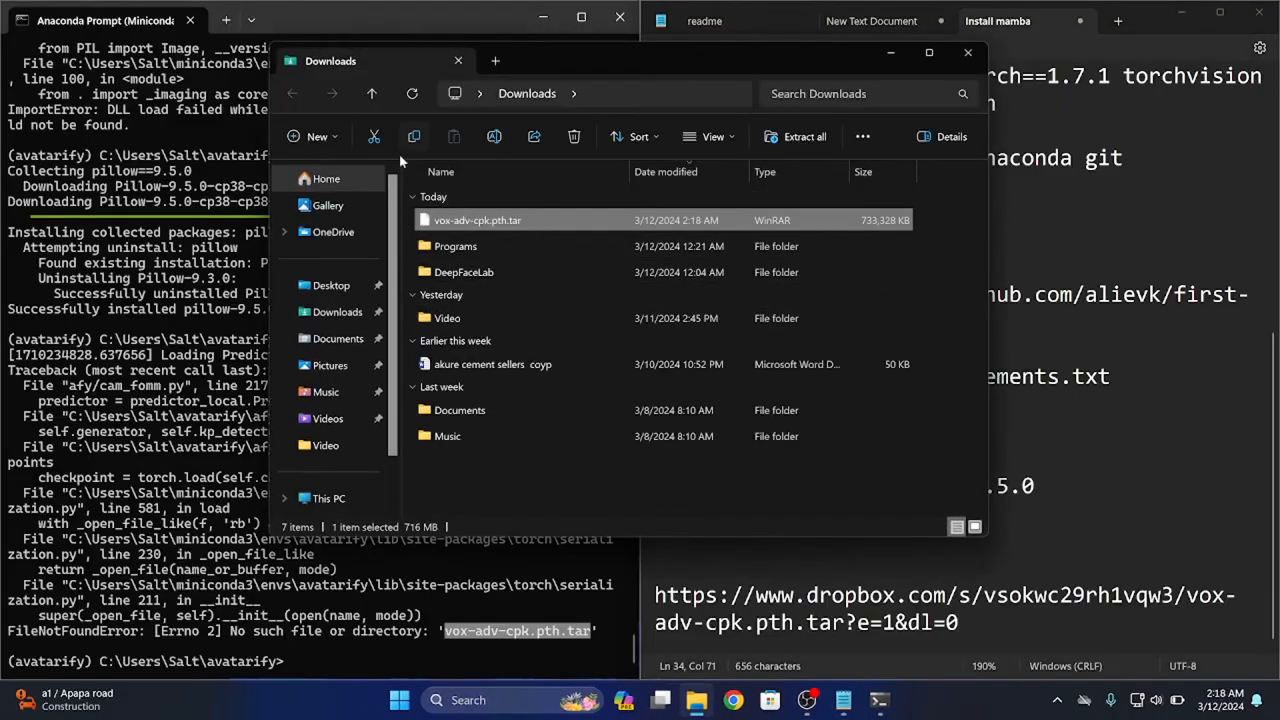
pyautogui.click(375, 141)
pyautogui.rightClick(438, 221)
pyautogui.click(467, 222)
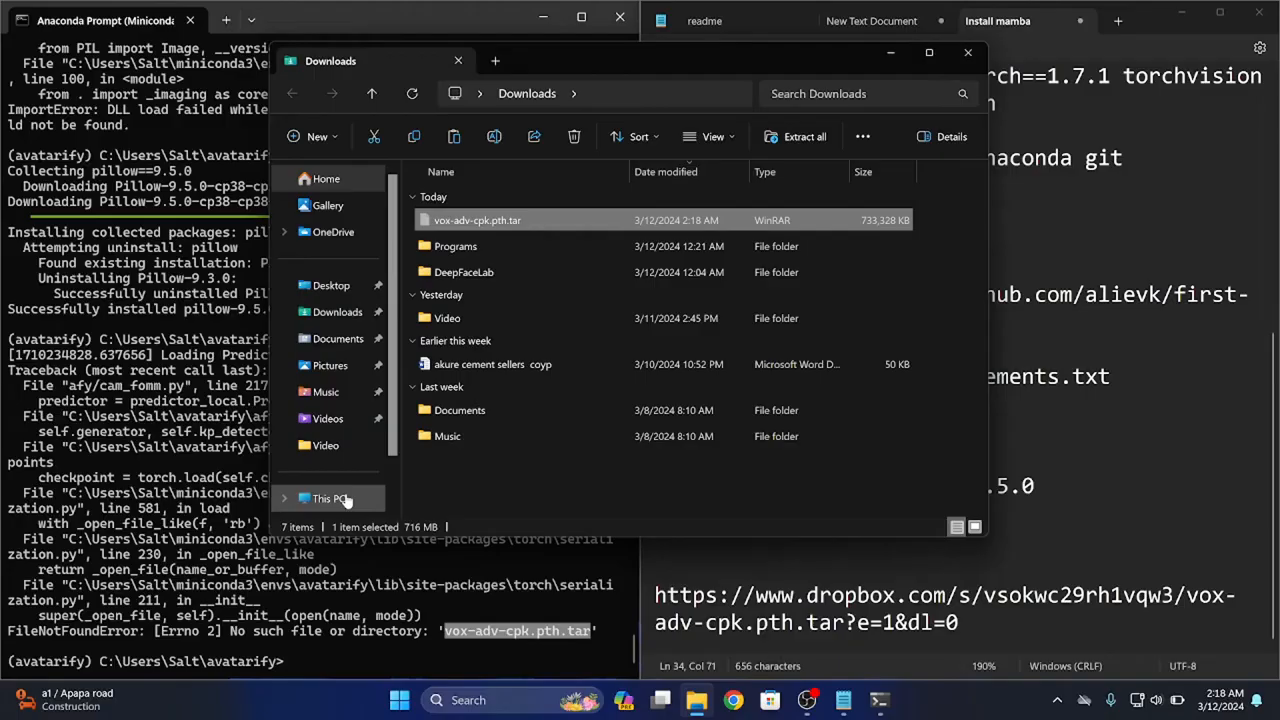
# Paste vox-adv-cpk.pth.tar into the avatarify folder in the user's home directory on the C: drive
pyautogui.click(345, 500)
pyautogui.click(500, 219)
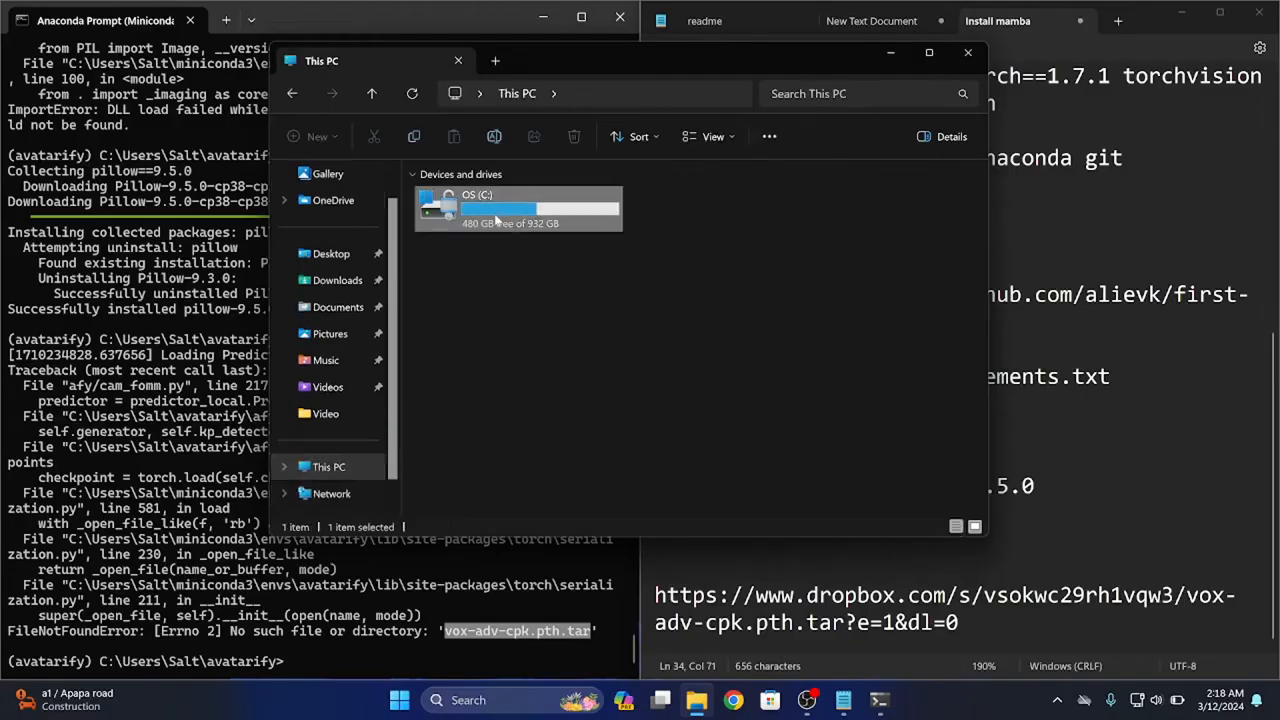
pyautogui.doubleClick(505, 210)
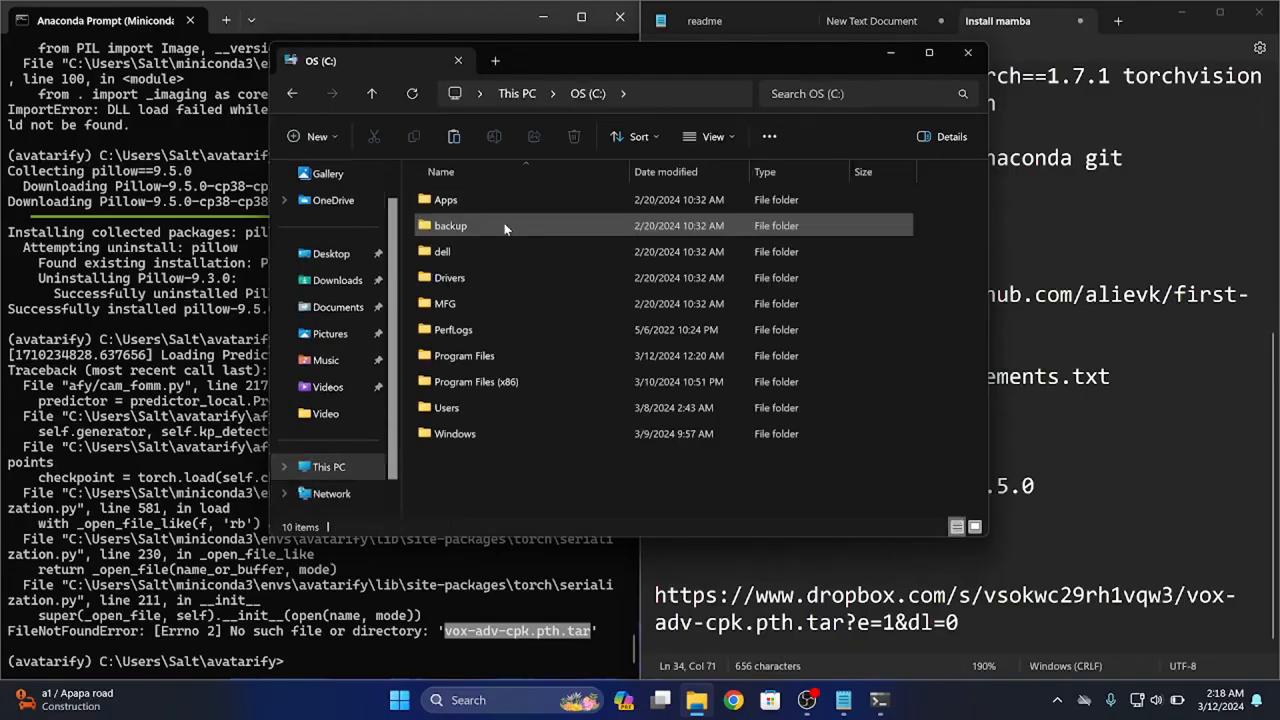
pyautogui.doubleClick(465, 405)
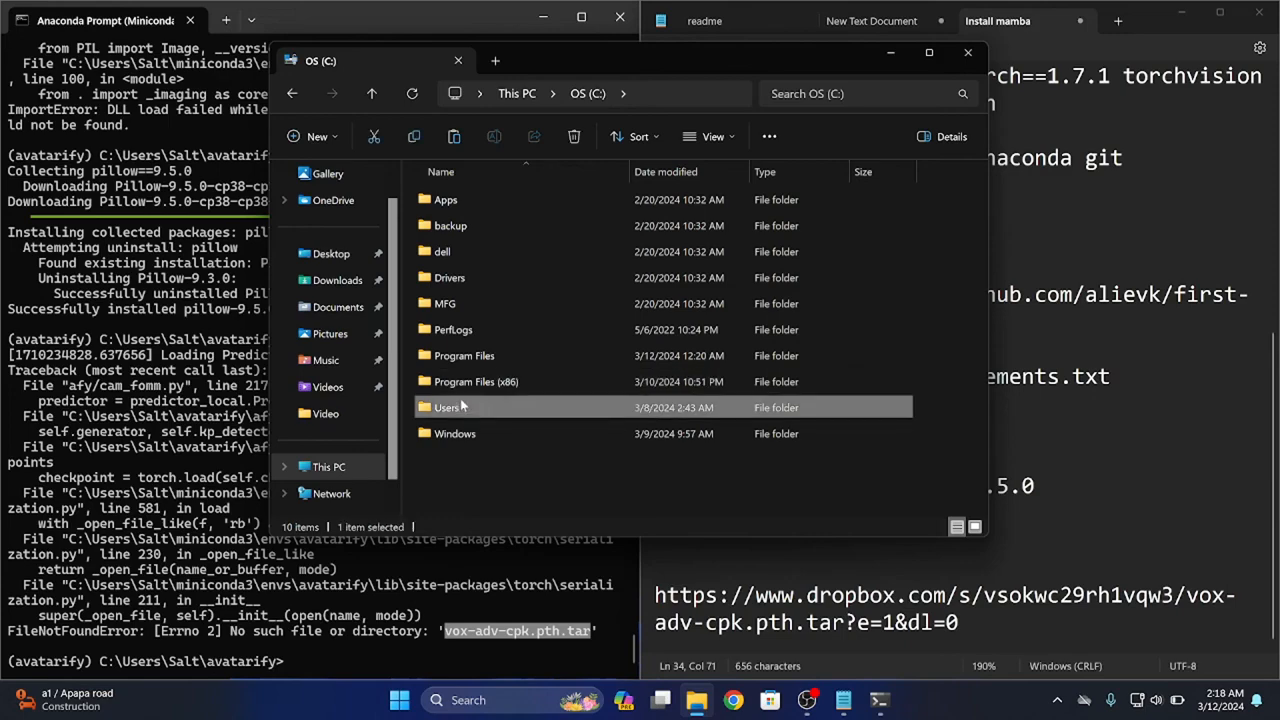
pyautogui.click(467, 224)
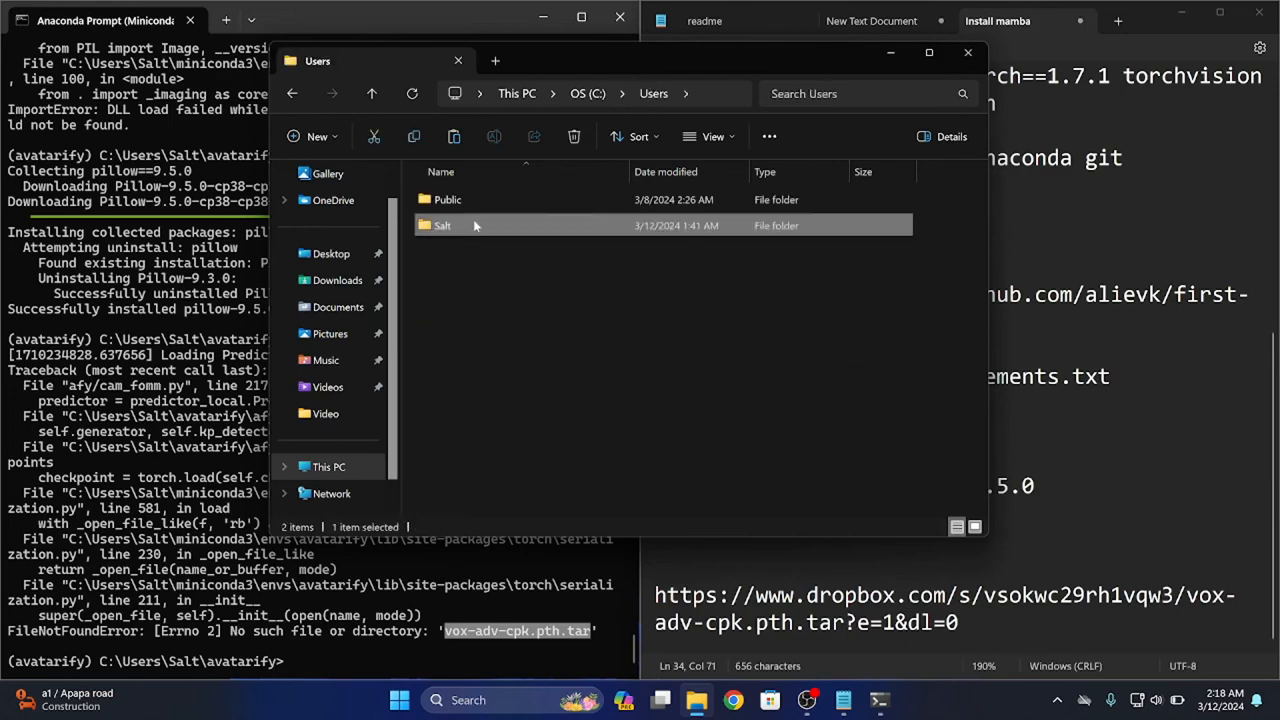
pyautogui.doubleClick(494, 217)
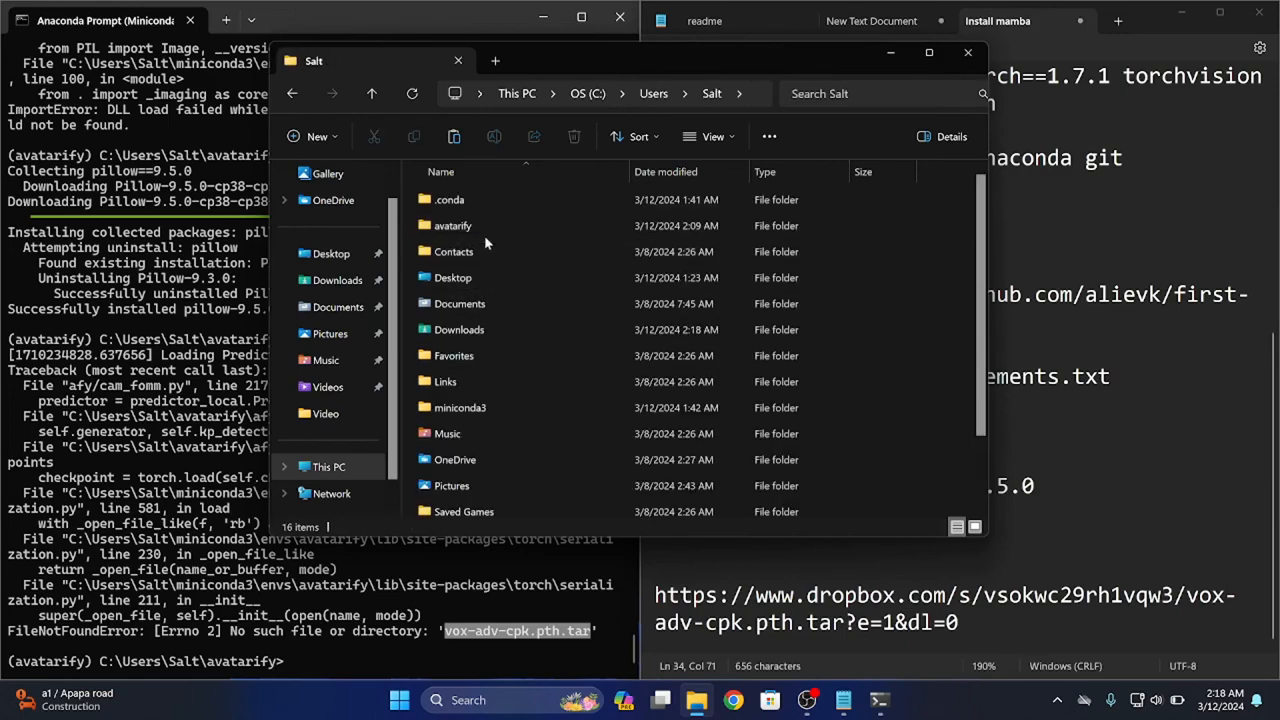
pyautogui.doubleClick(489, 225)
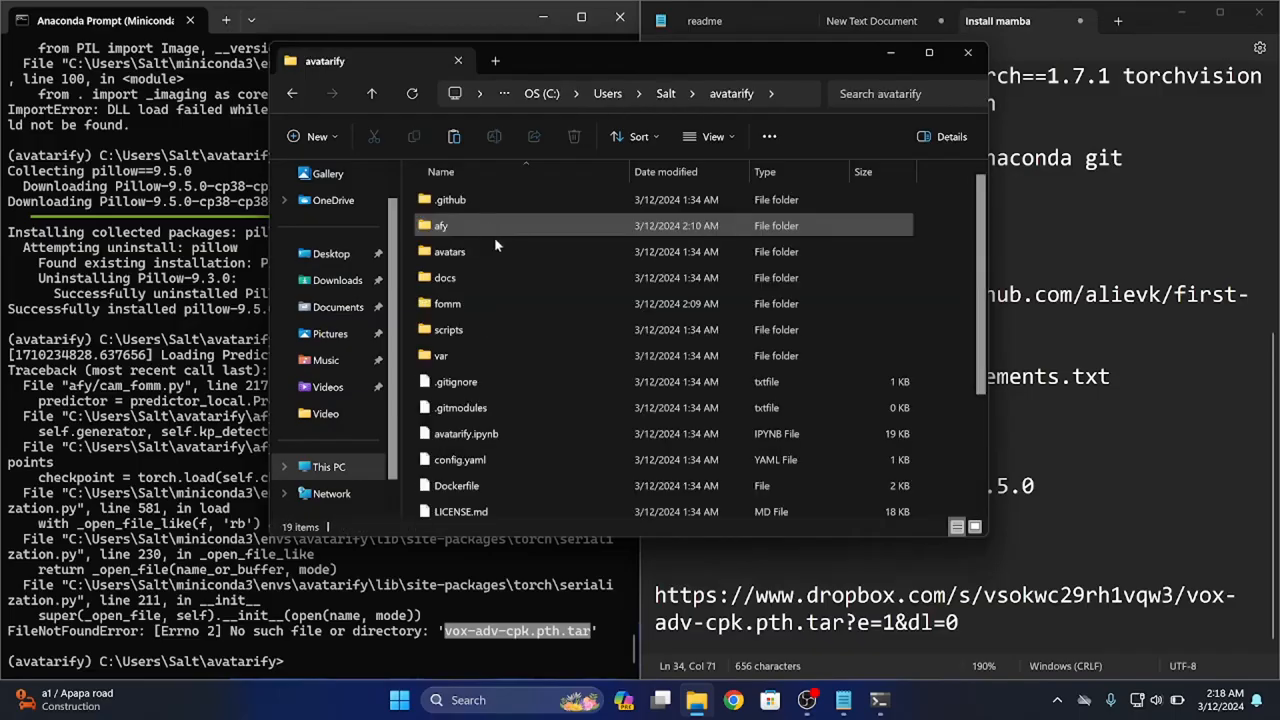
pyautogui.click(451, 137)
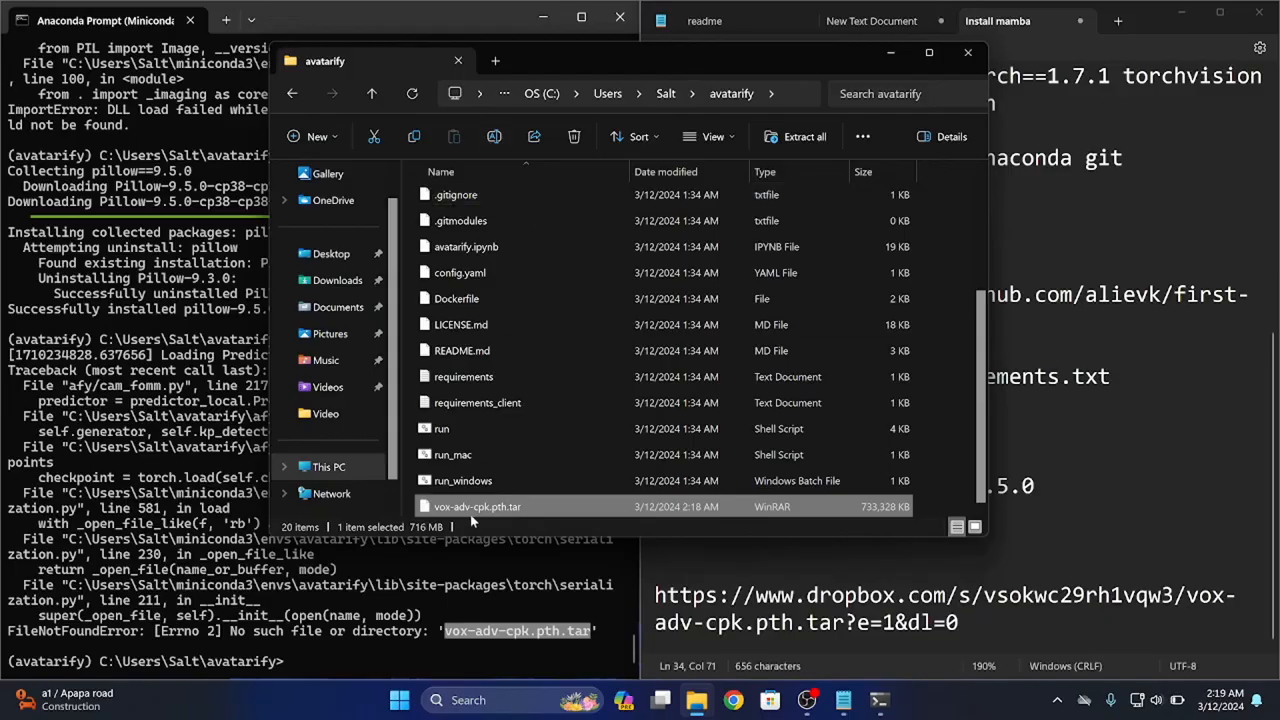
# Copy the run_windows.bat command from the notes and run it in the Anaconda Prompt
pyautogui.moveTo(424, 586); pyautogui.dragTo(426, 572)
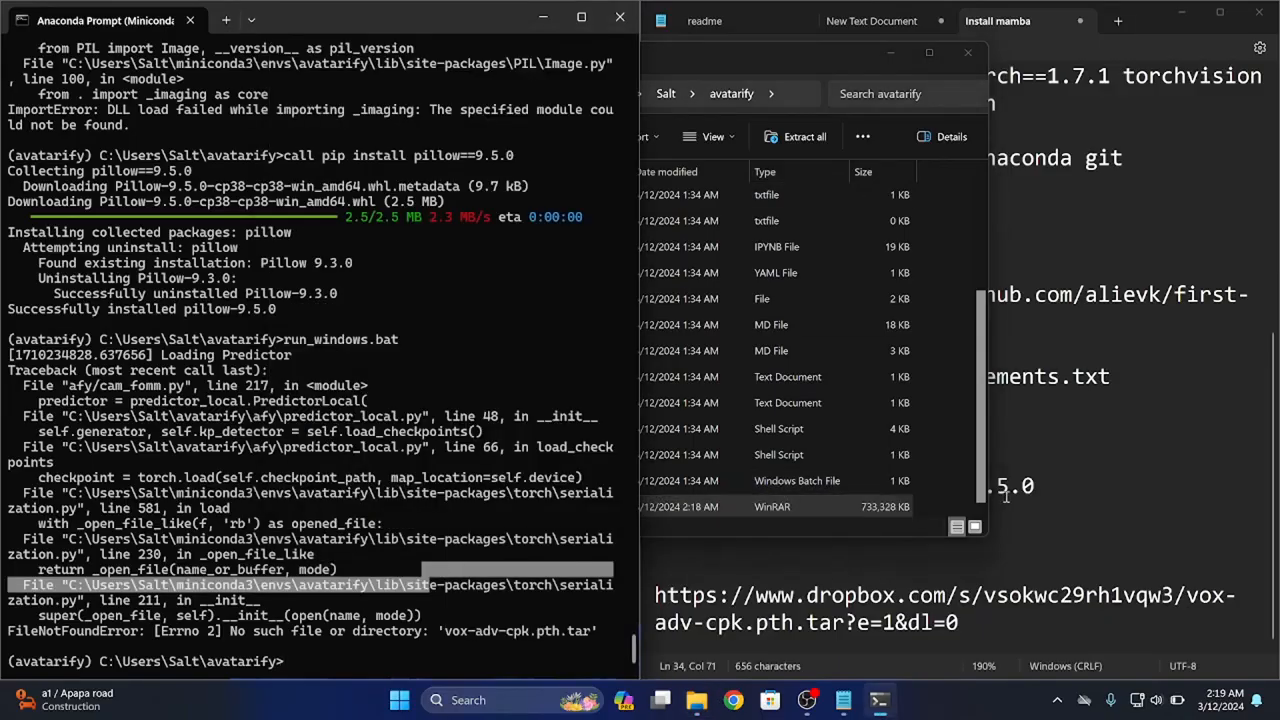
pyautogui.click(1045, 504)
pyautogui.moveTo(903, 441); pyautogui.dragTo(590, 440)
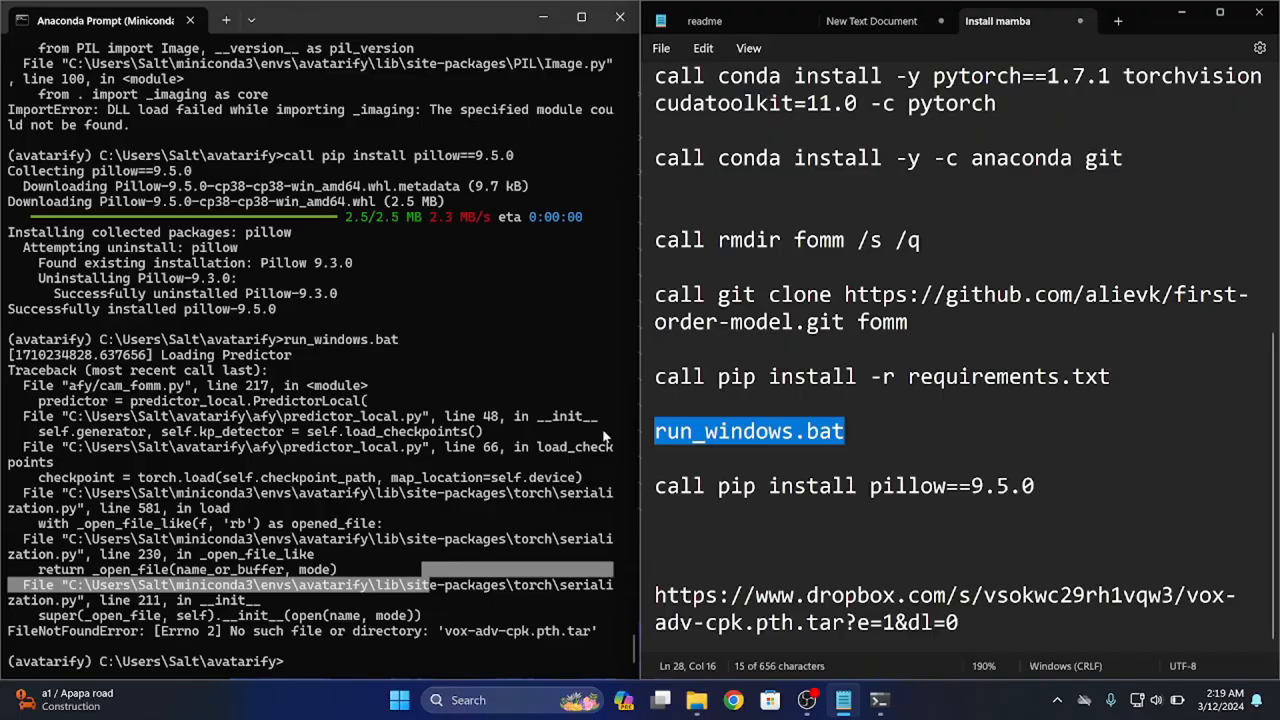
pyautogui.click(372, 660)
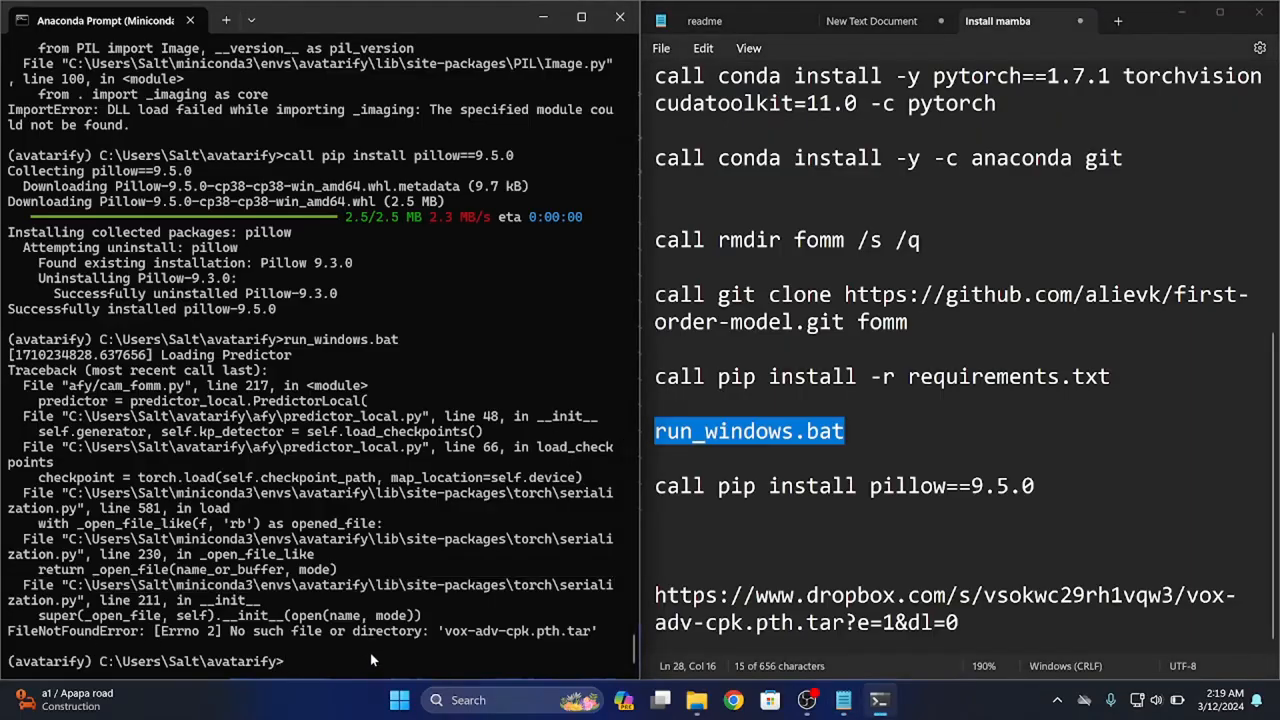
pyautogui.rightClick(678, 431)
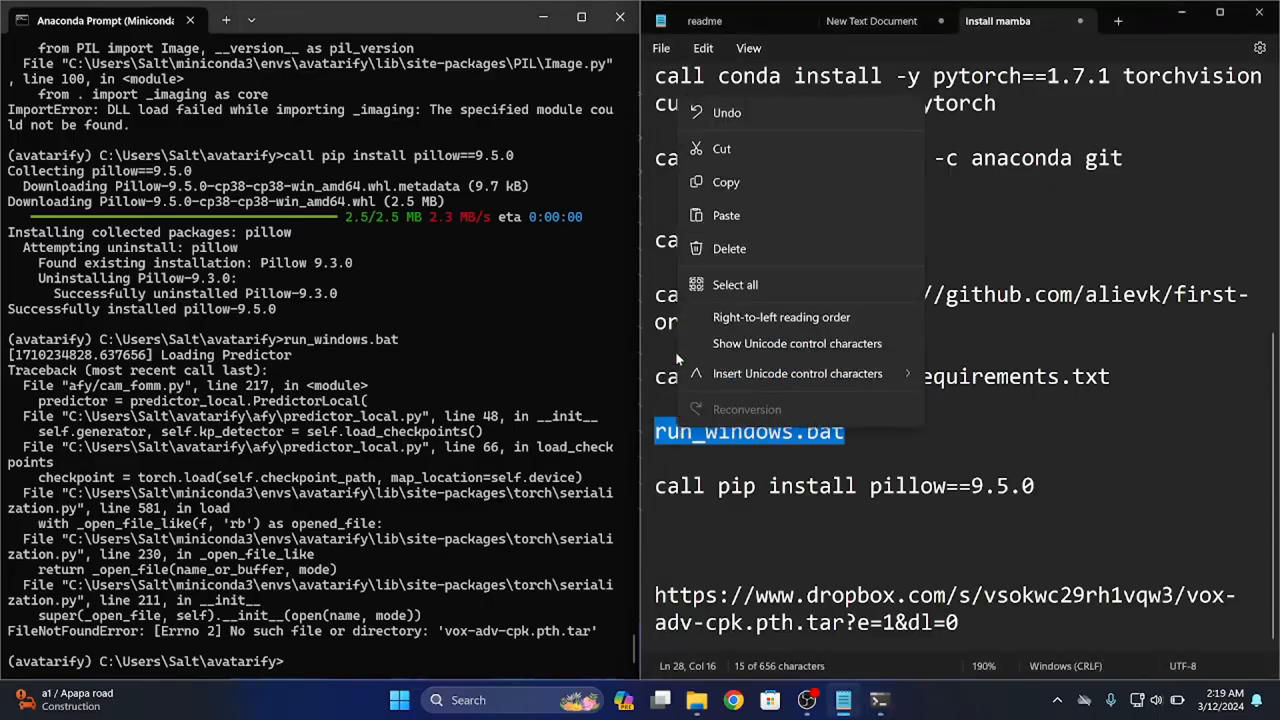
pyautogui.click(736, 182)
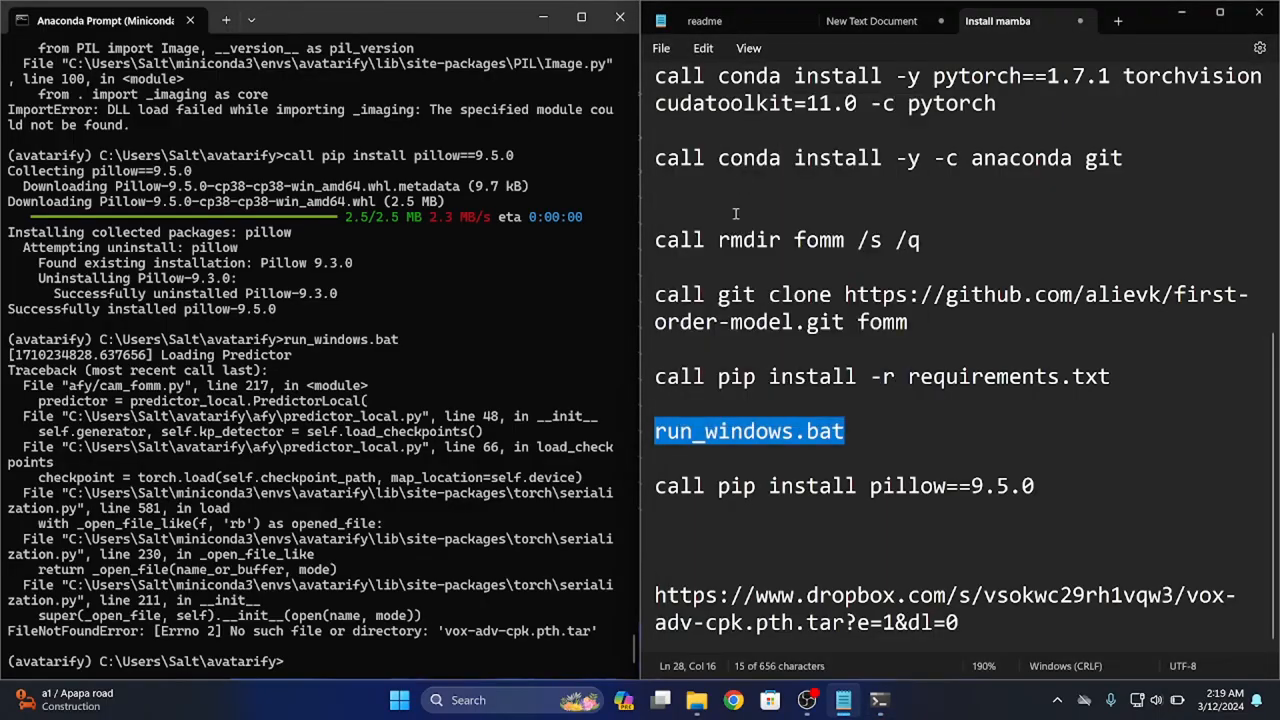
pyautogui.click(469, 650)
pyautogui.hotkey('ctrl', 'v')
pyautogui.press('Return')
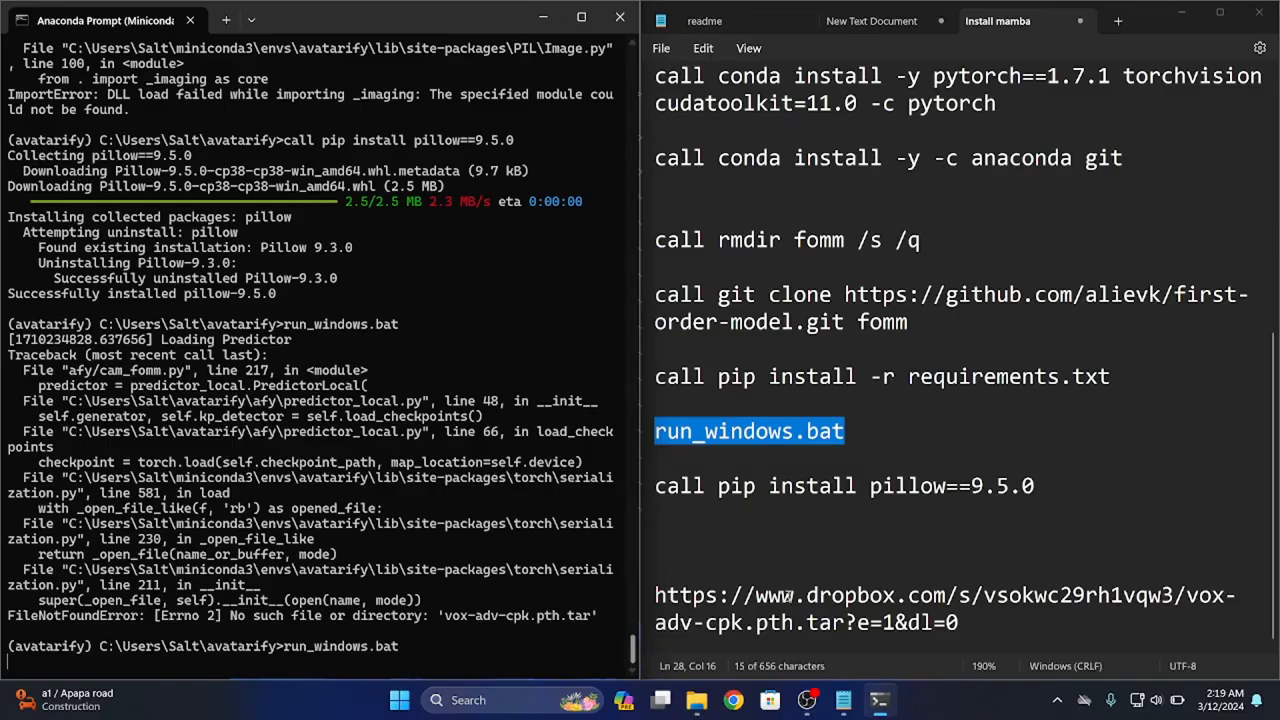
# Add the line "download VOX FILE" and a blank line above the Dropbox address in the notes
pyautogui.click(820, 568)
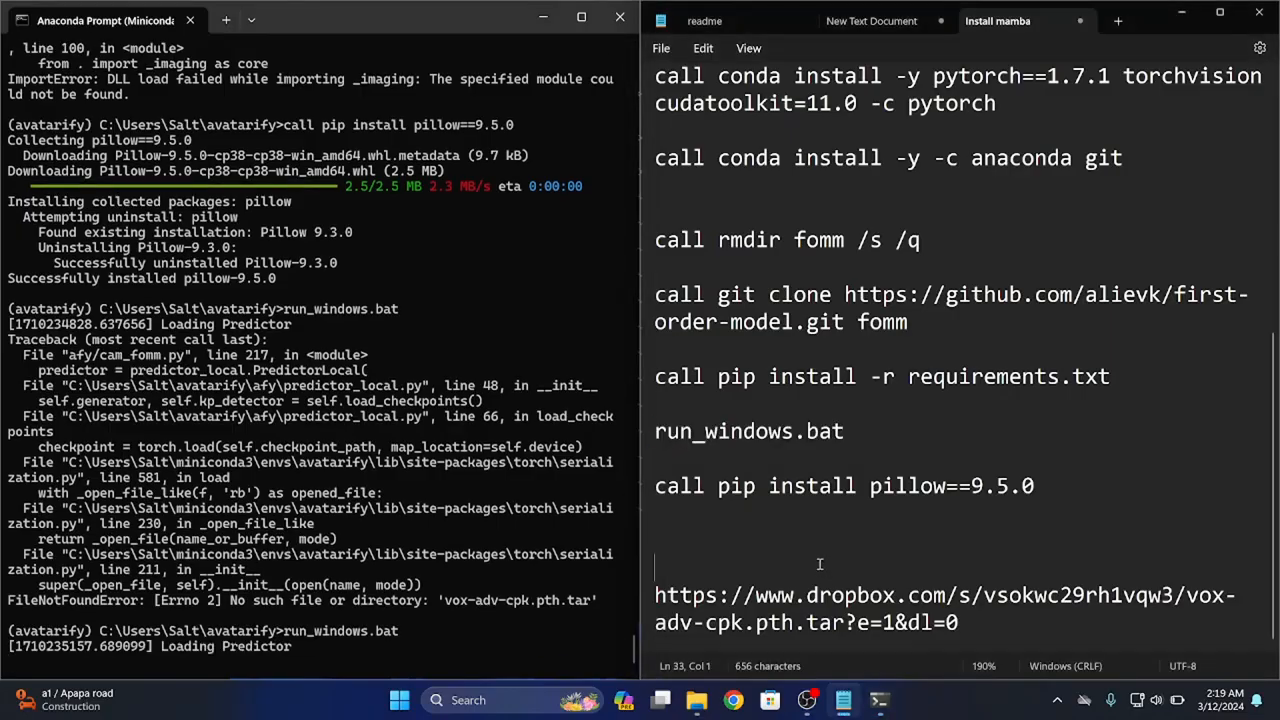
pyautogui.write('download ')
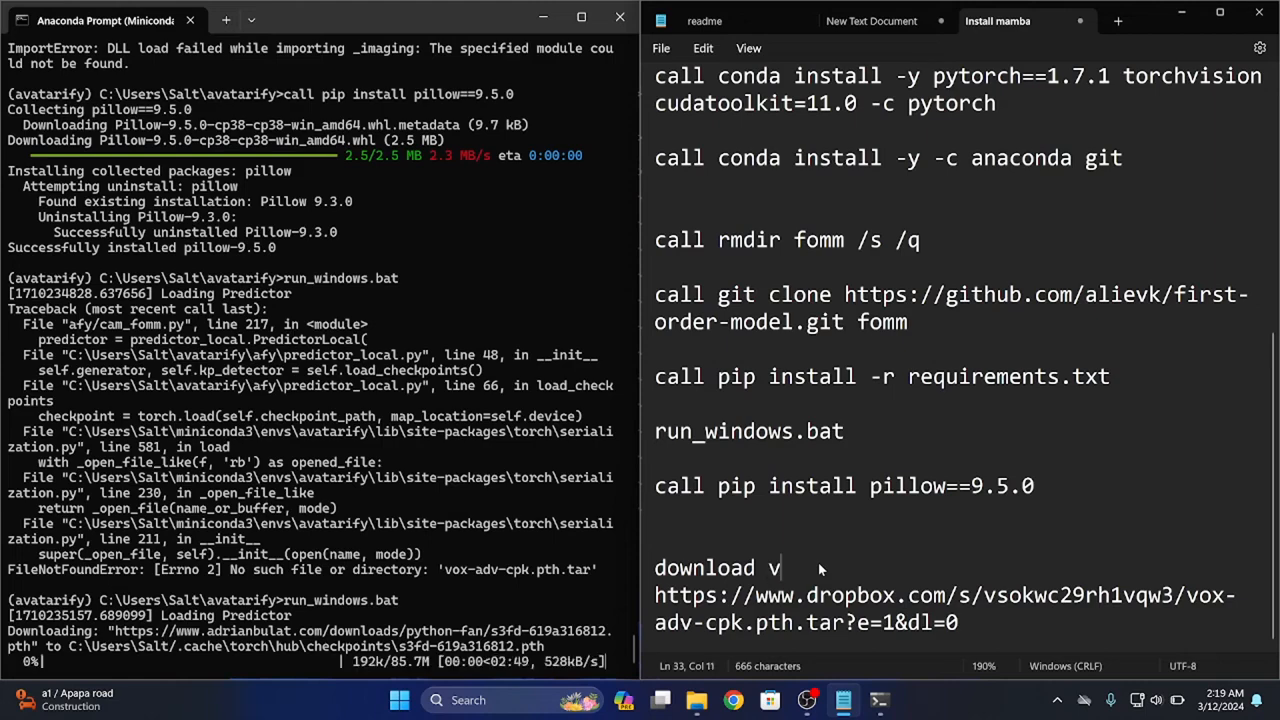
pyautogui.write('V')
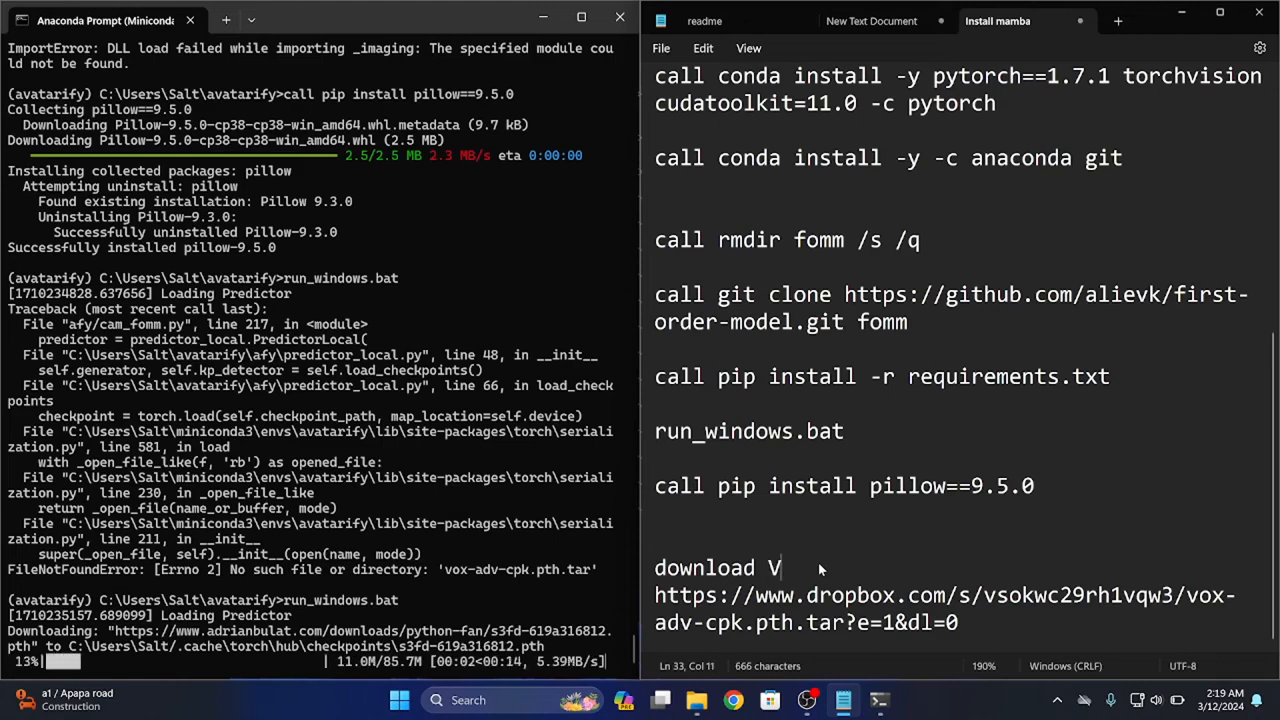
pyautogui.write('OX FILE')
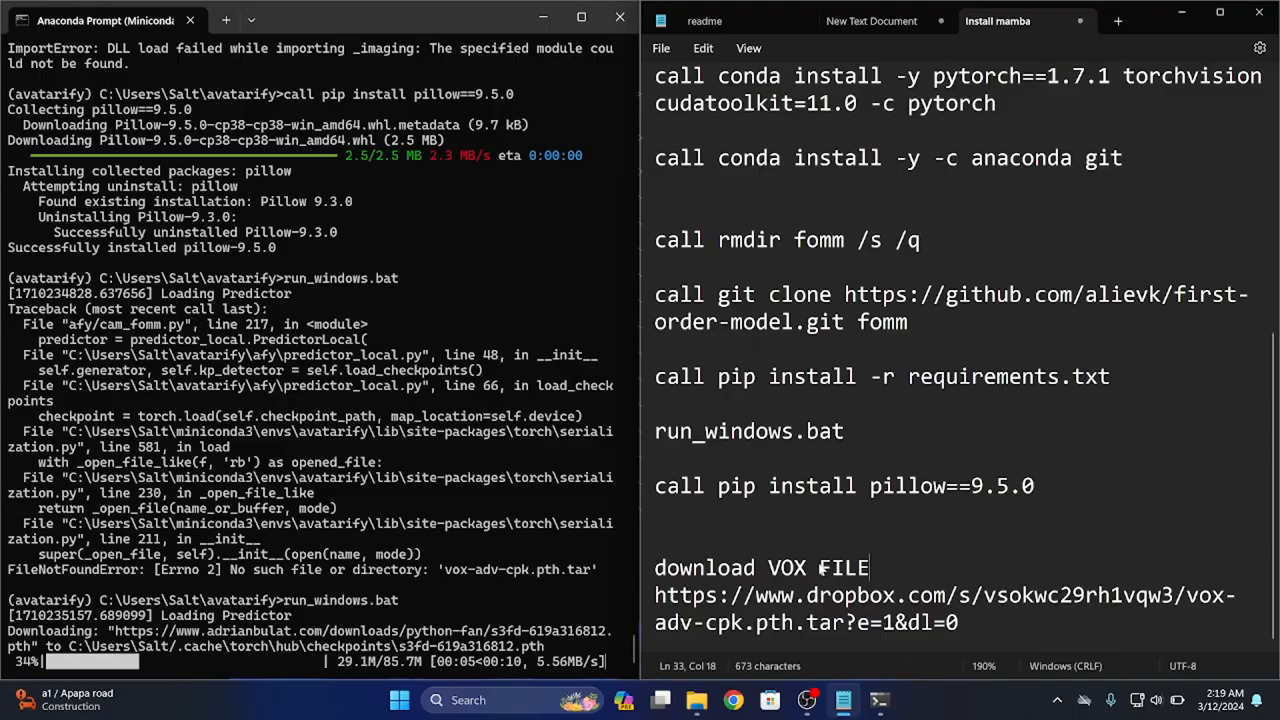
pyautogui.press('Return')
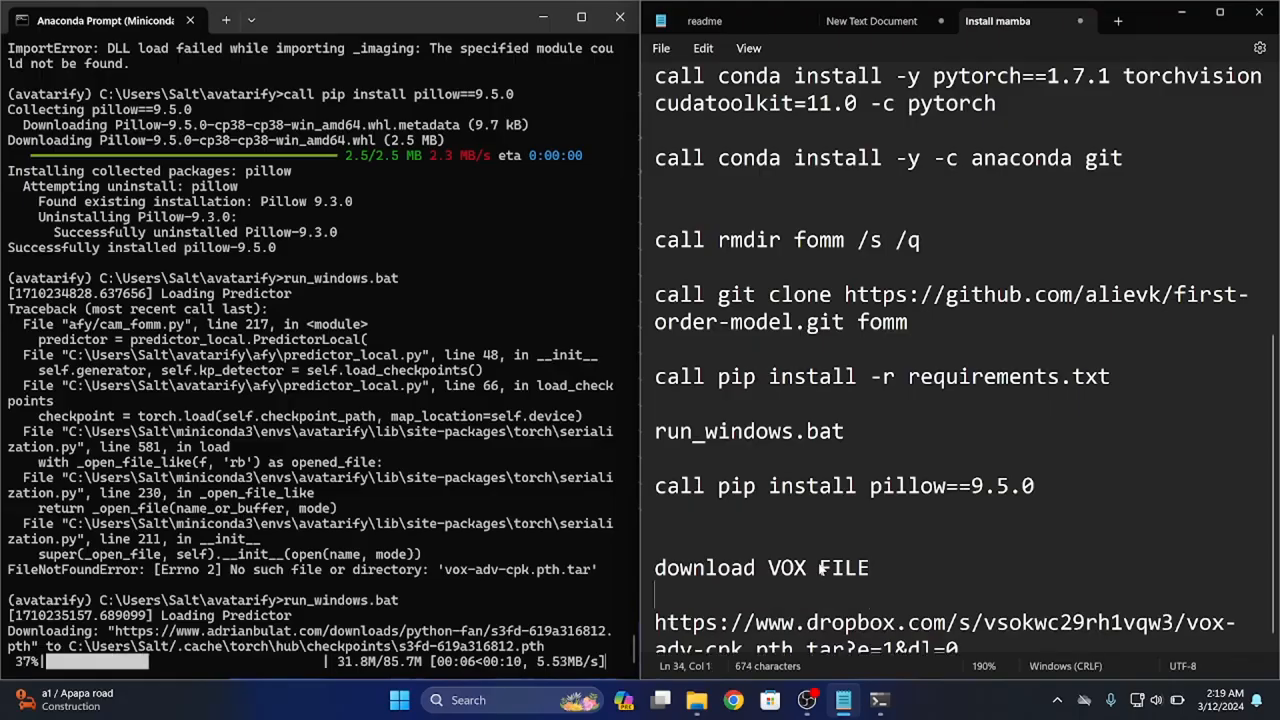
# Save the notes as a text document named "AVATARIFY PROC" in the Documents folder and minimize their window
pyautogui.hotkey('ctrl', 's')
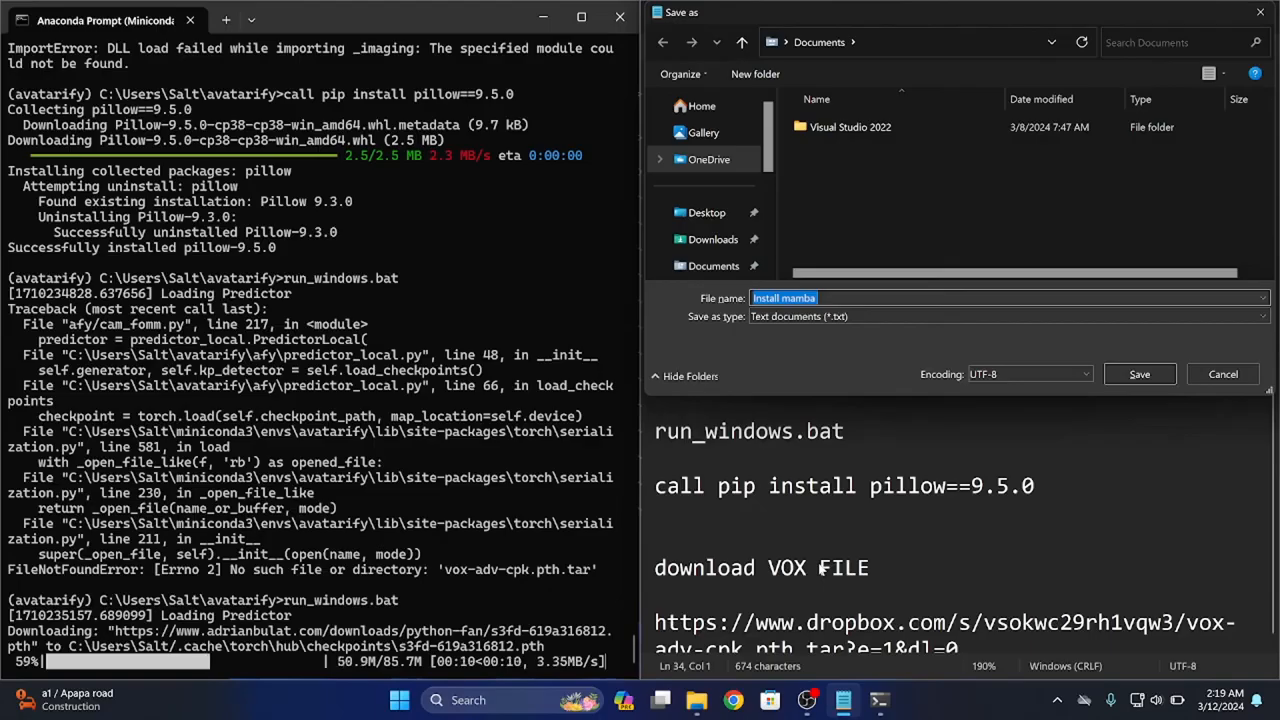
pyautogui.write('AVATARIFY')
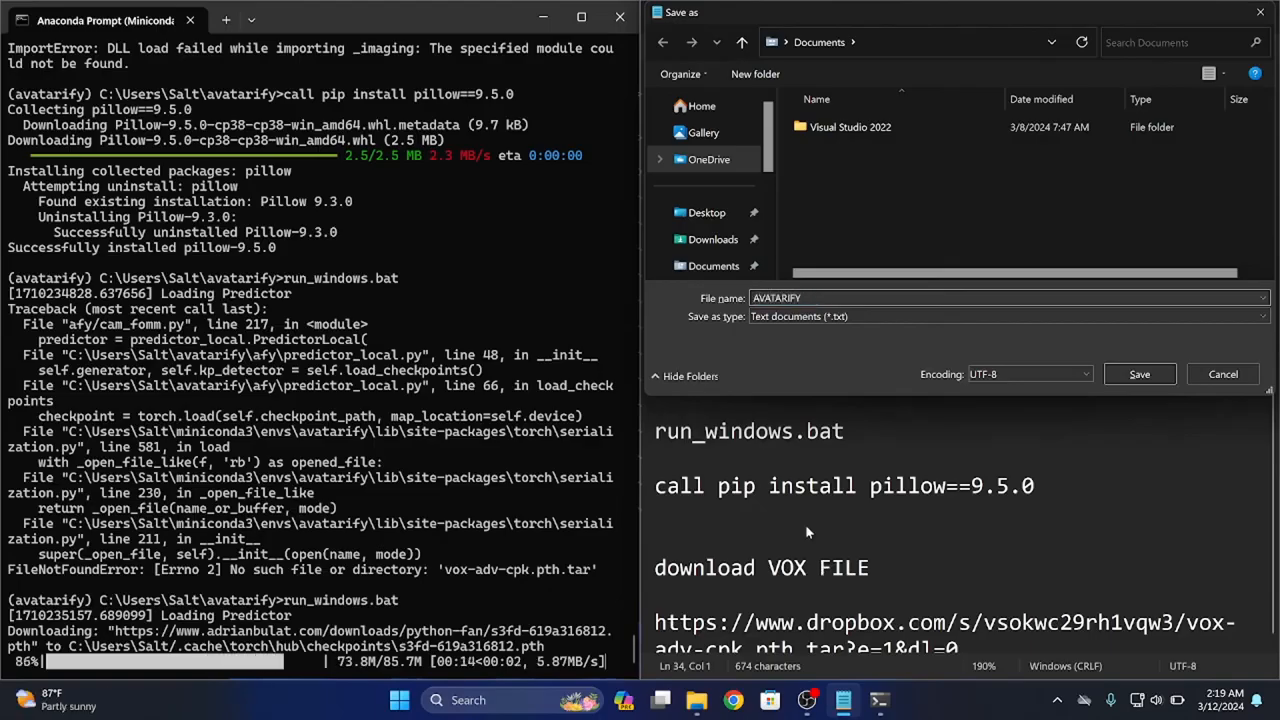
pyautogui.write(' PROC')
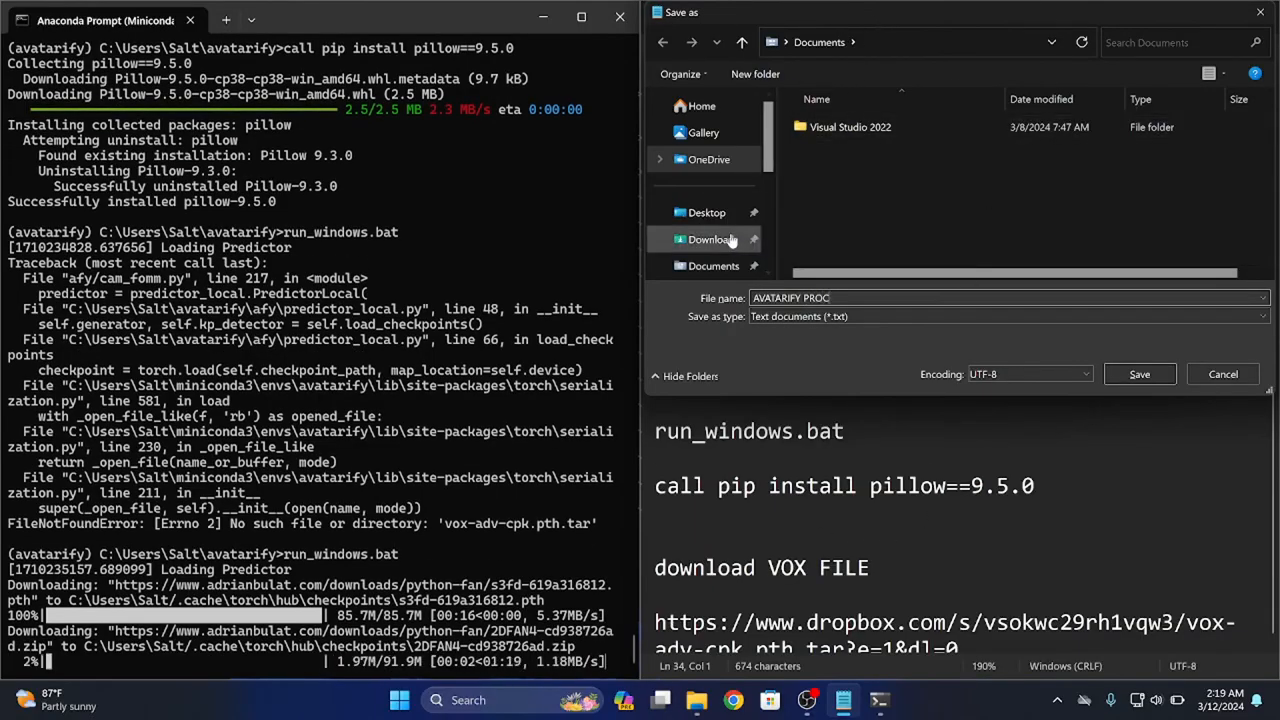
pyautogui.scroll(-1, 740, 235)
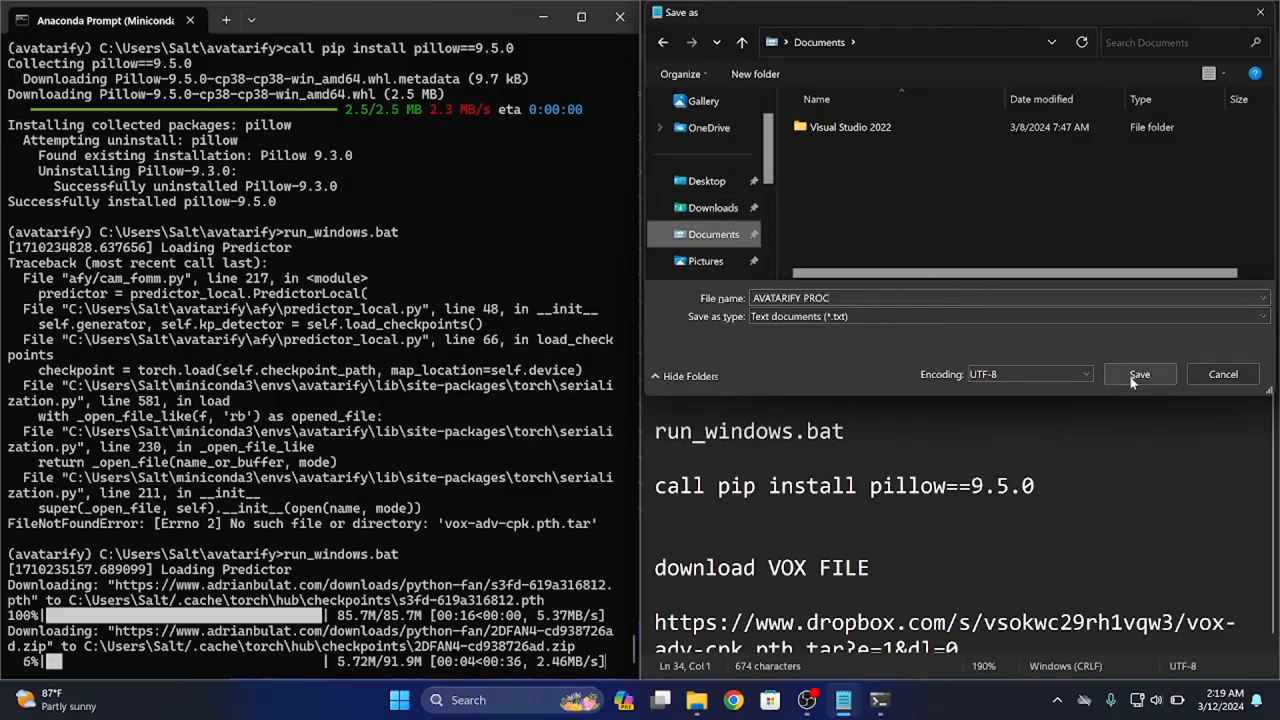
pyautogui.click(1139, 374)
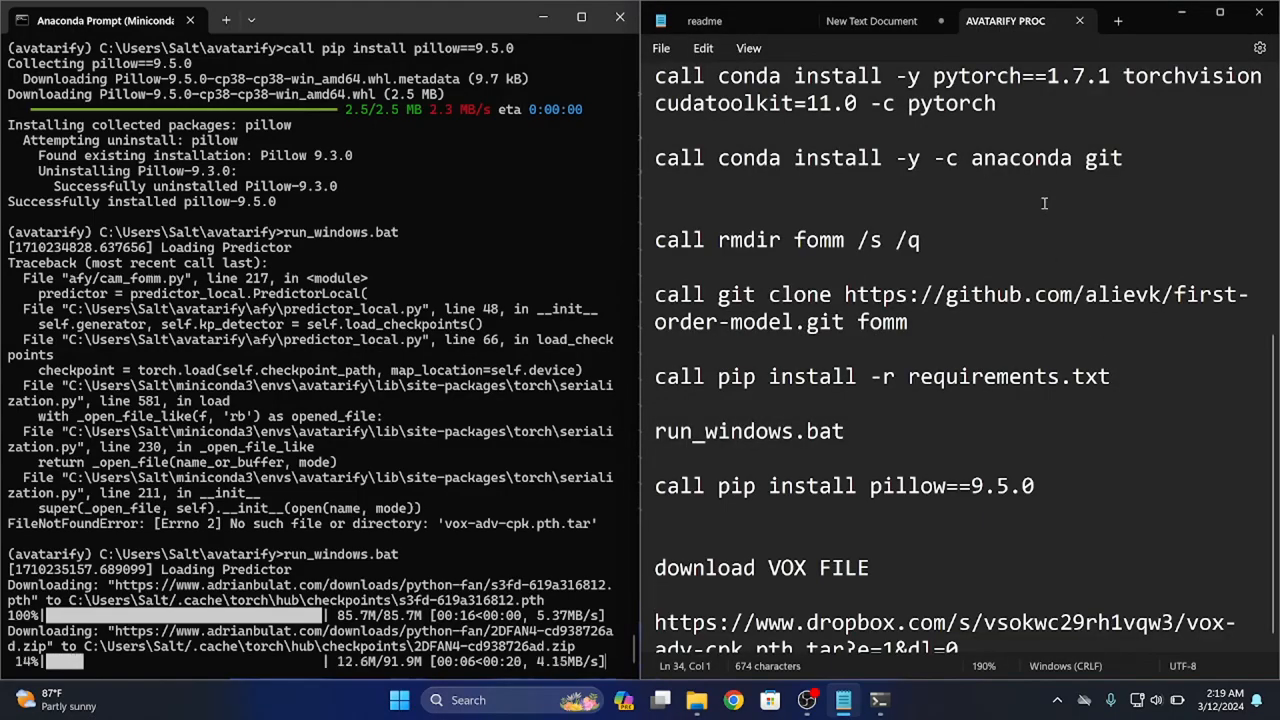
pyautogui.click(1177, 18)
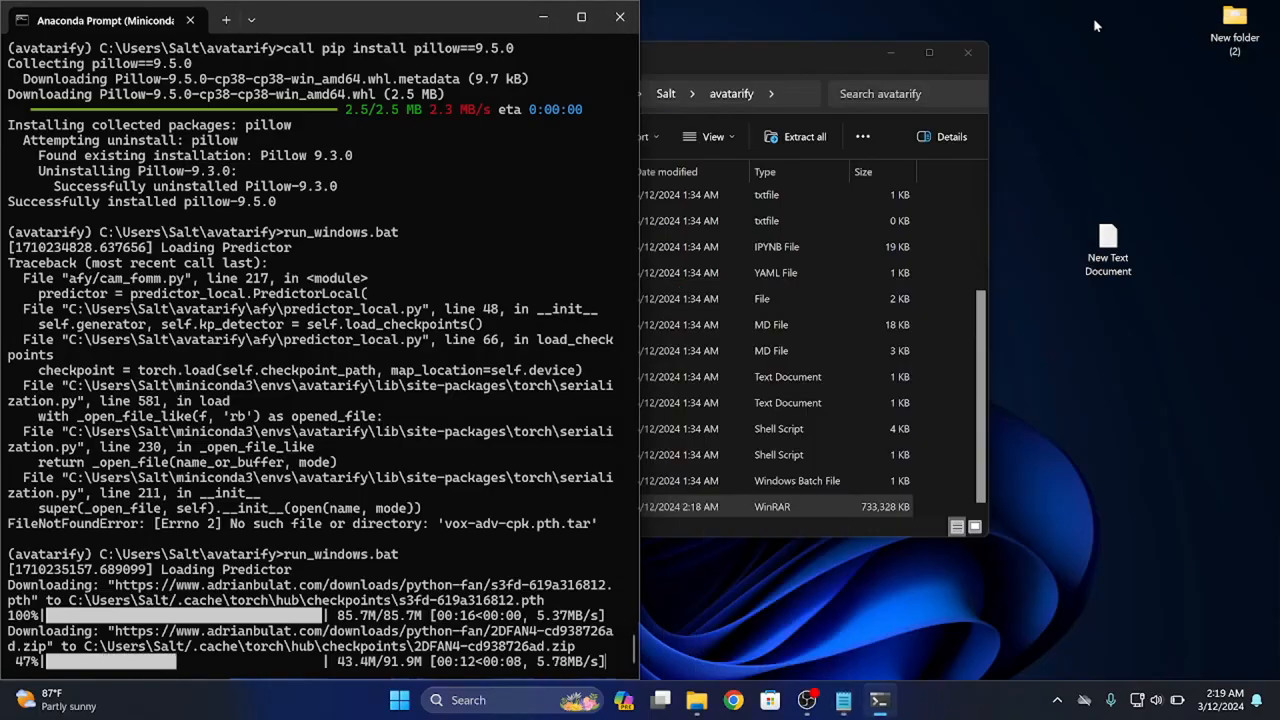
# Close the avatarify folder window and refresh the desktop while run_windows.bat loads
pyautogui.moveTo(843, 53); pyautogui.dragTo(863, 63)
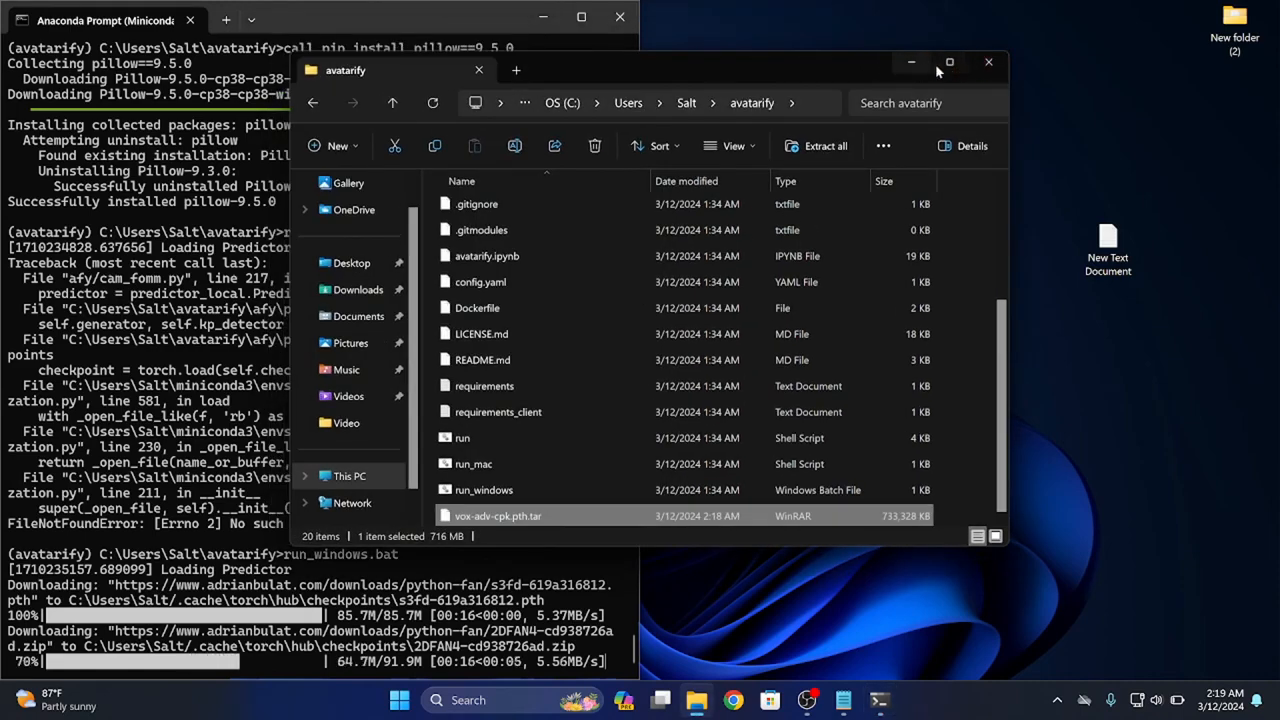
pyautogui.click(985, 66)
pyautogui.rightClick(984, 70)
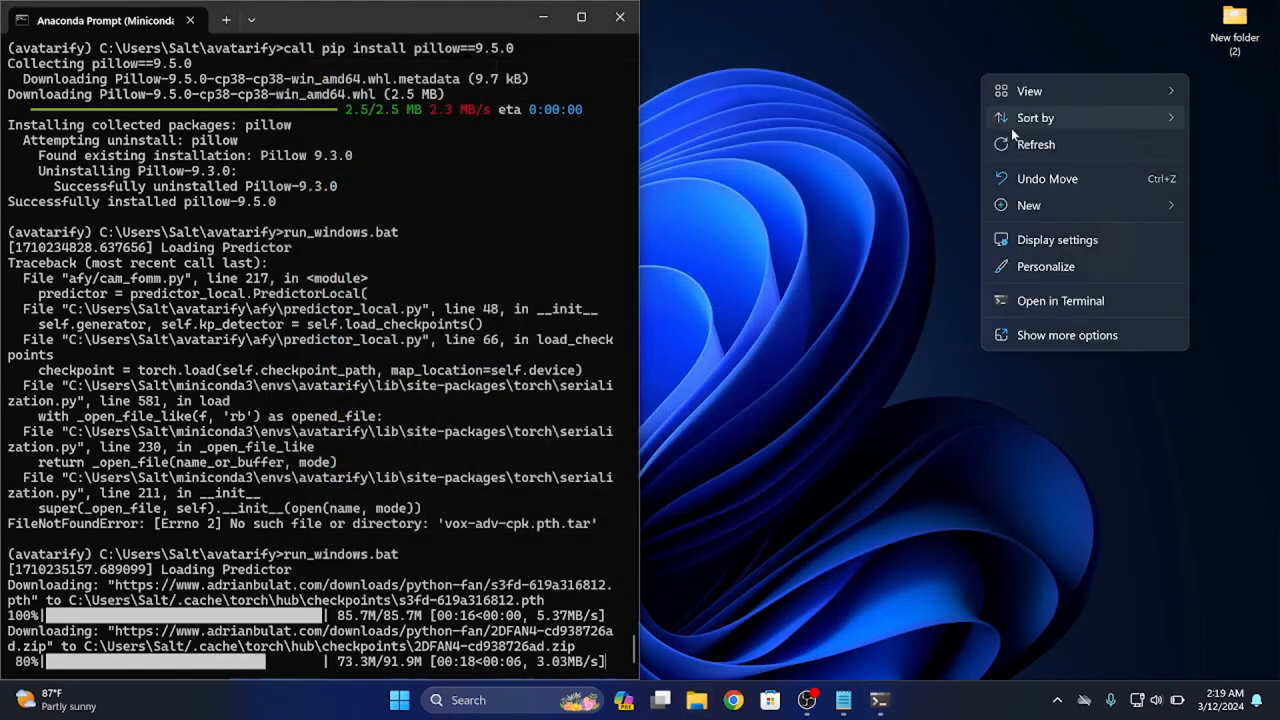
pyautogui.click(1015, 144)
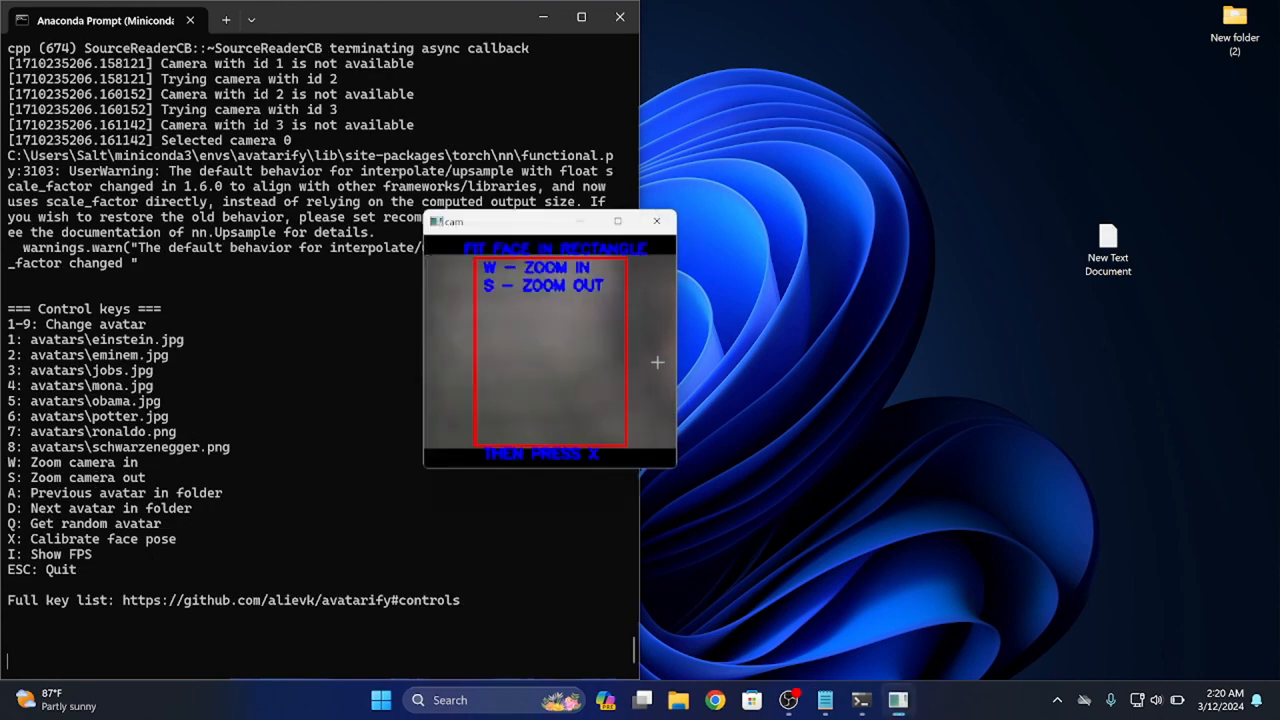
# Move the cam window clear of the Anaconda Prompt and minimize the prompt window
pyautogui.moveTo(510, 225); pyautogui.dragTo(875, 166)
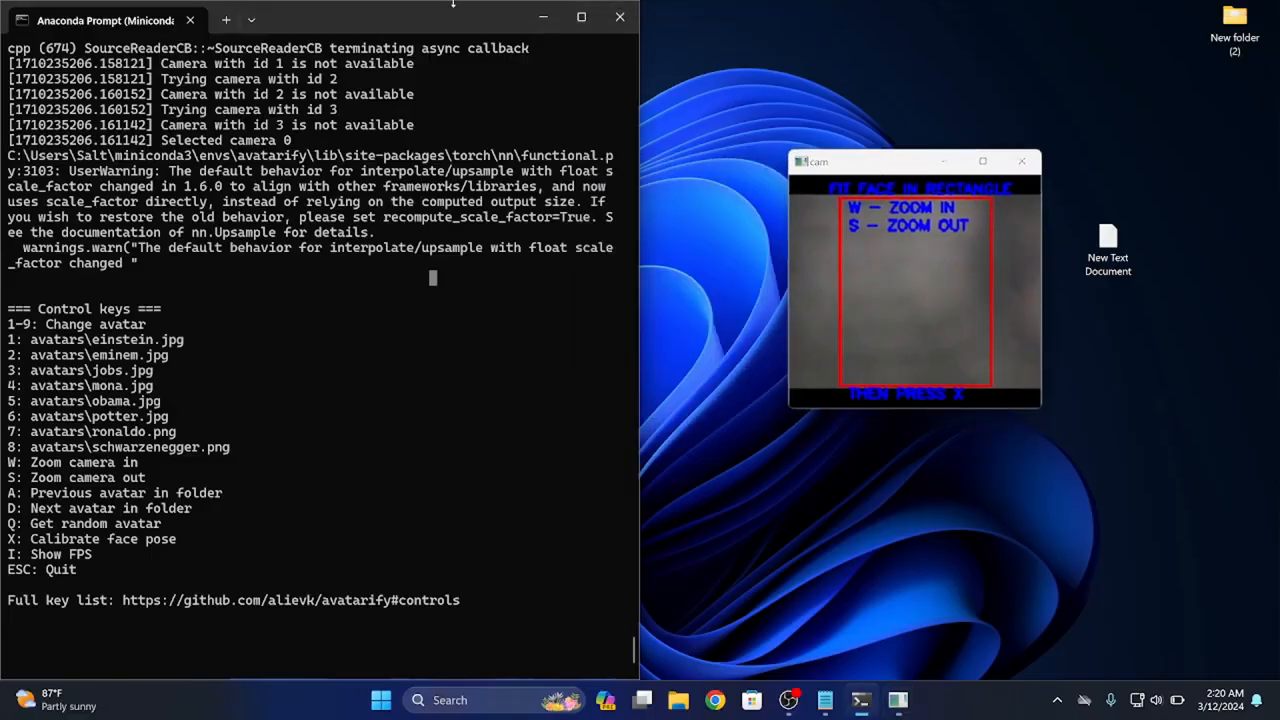
pyautogui.moveTo(443, 19); pyautogui.dragTo(602, 250)
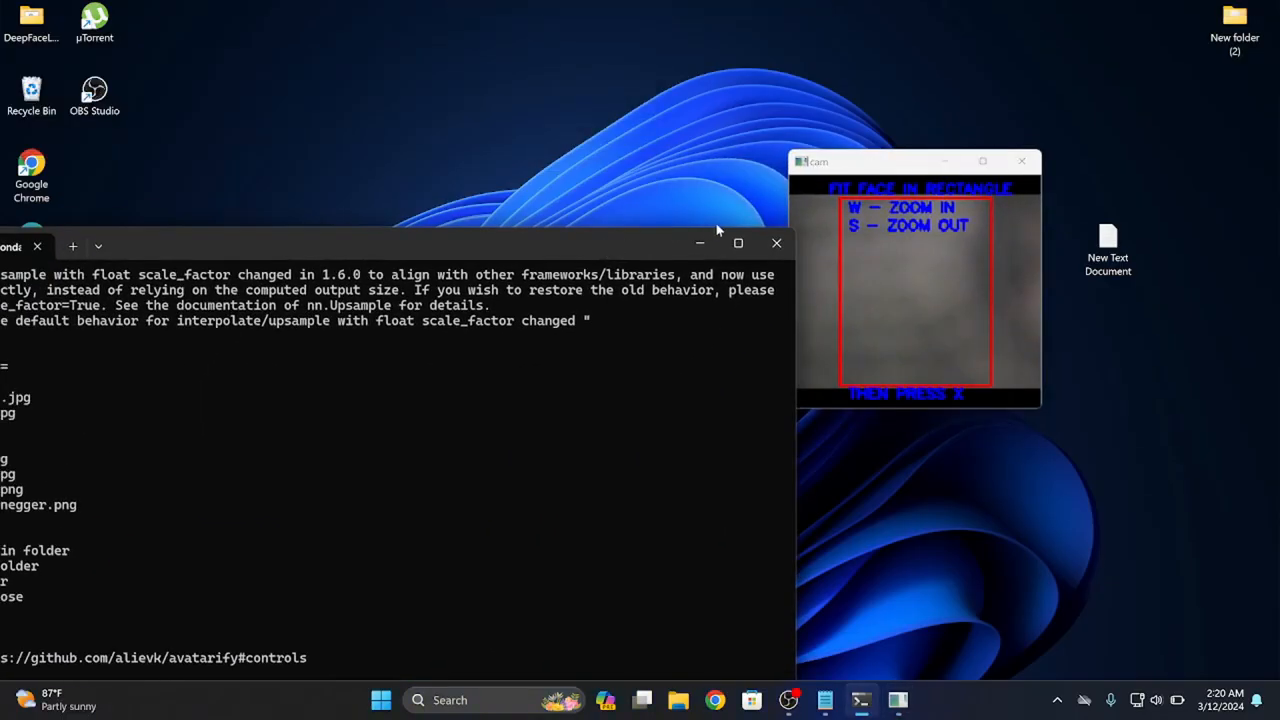
pyautogui.click(704, 245)
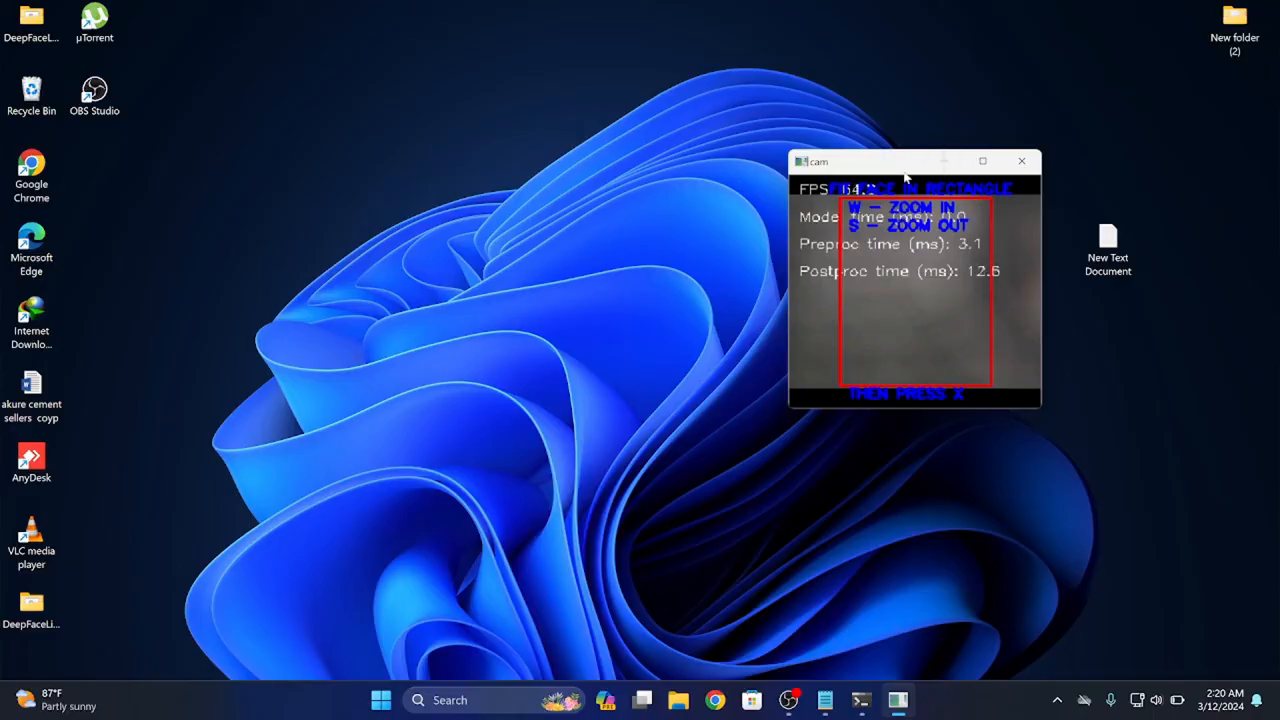
# Shrink the cam window in height and width and calibrate the face pose to start the avatar
pyautogui.moveTo(871, 408); pyautogui.dragTo(863, 370)
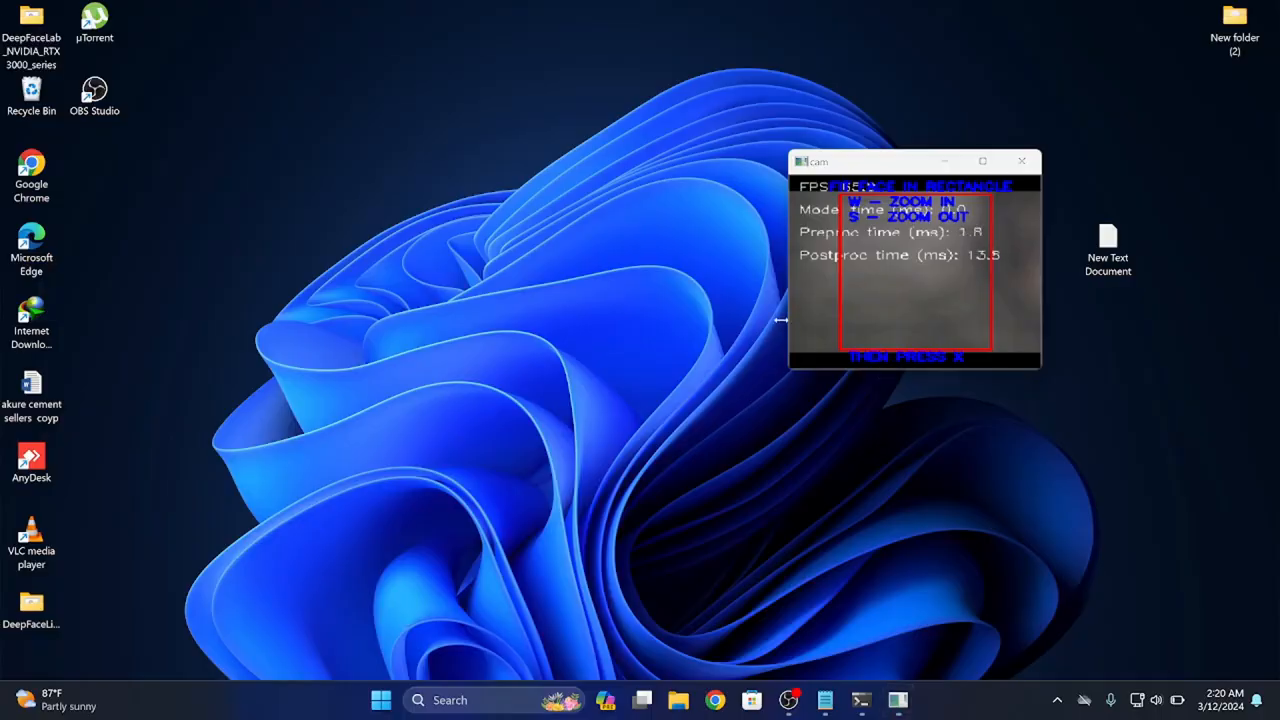
pyautogui.moveTo(783, 317); pyautogui.dragTo(834, 309)
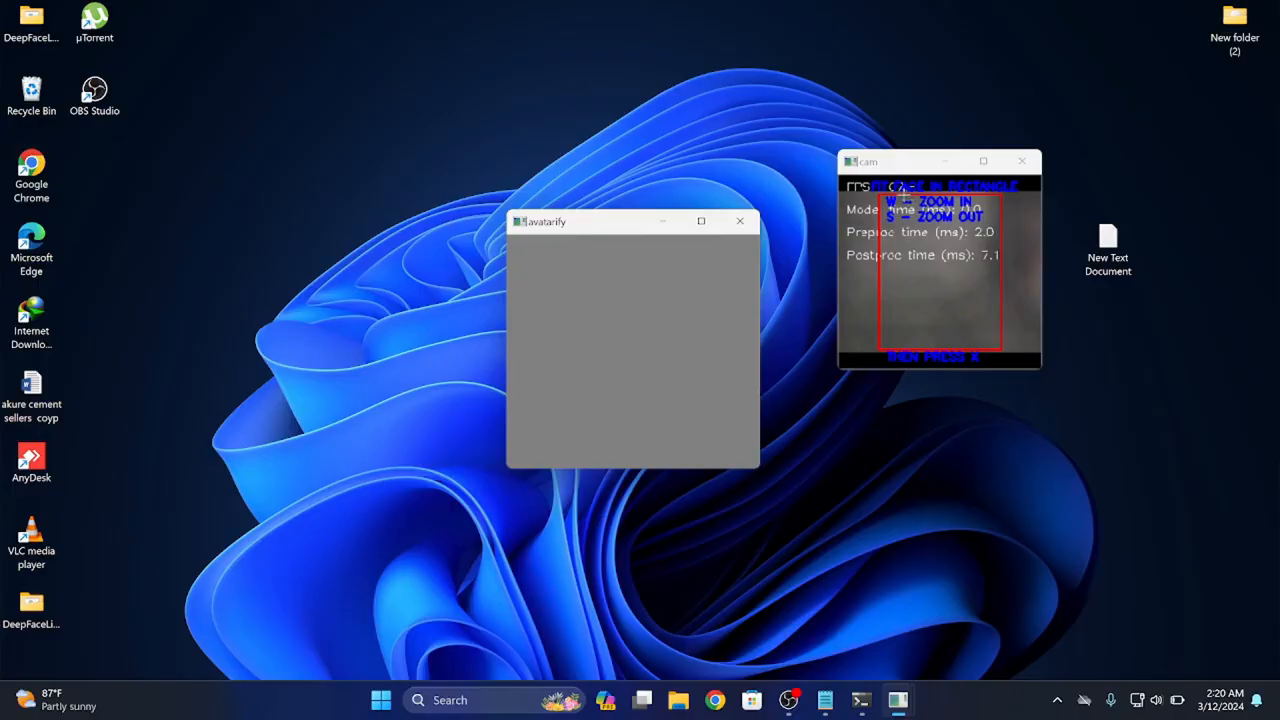
pyautogui.press('x')
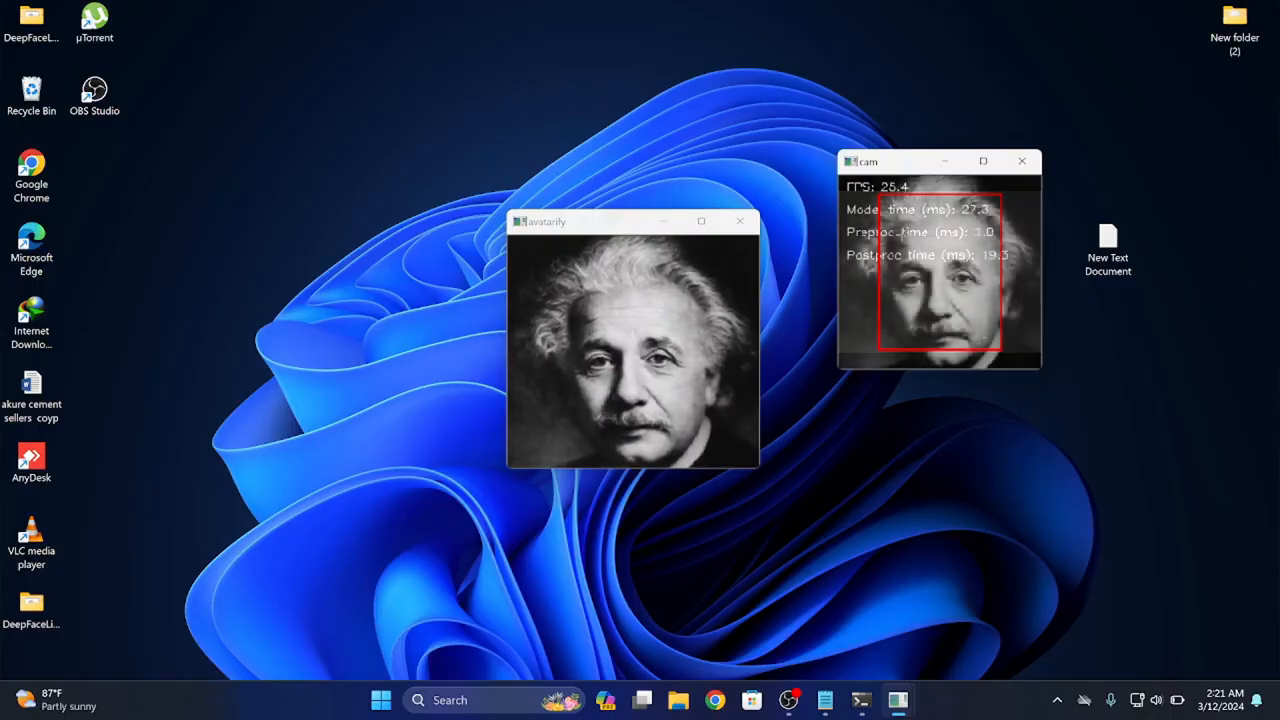
# Place the cam window in the desktop's upper-right corner and the avatarify window, reduced in size, directly below it
pyautogui.moveTo(892, 169); pyautogui.dragTo(1106, 40)
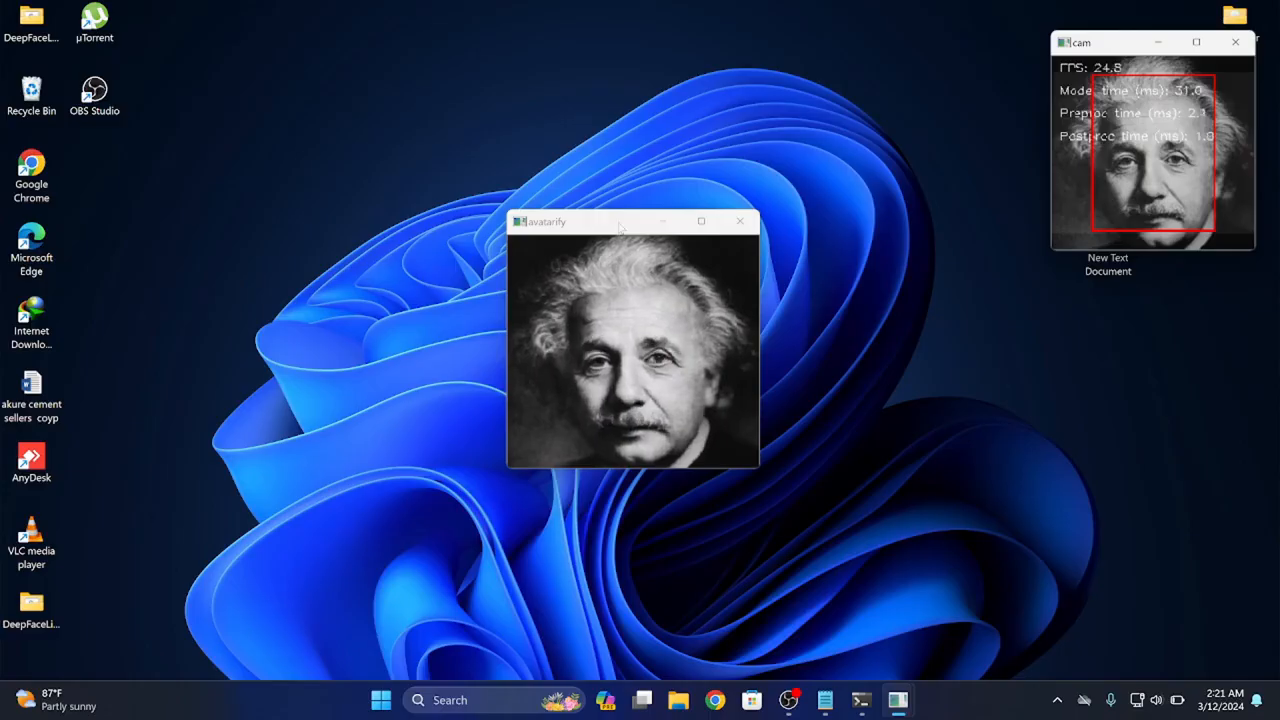
pyautogui.moveTo(620, 228); pyautogui.dragTo(1127, 318)
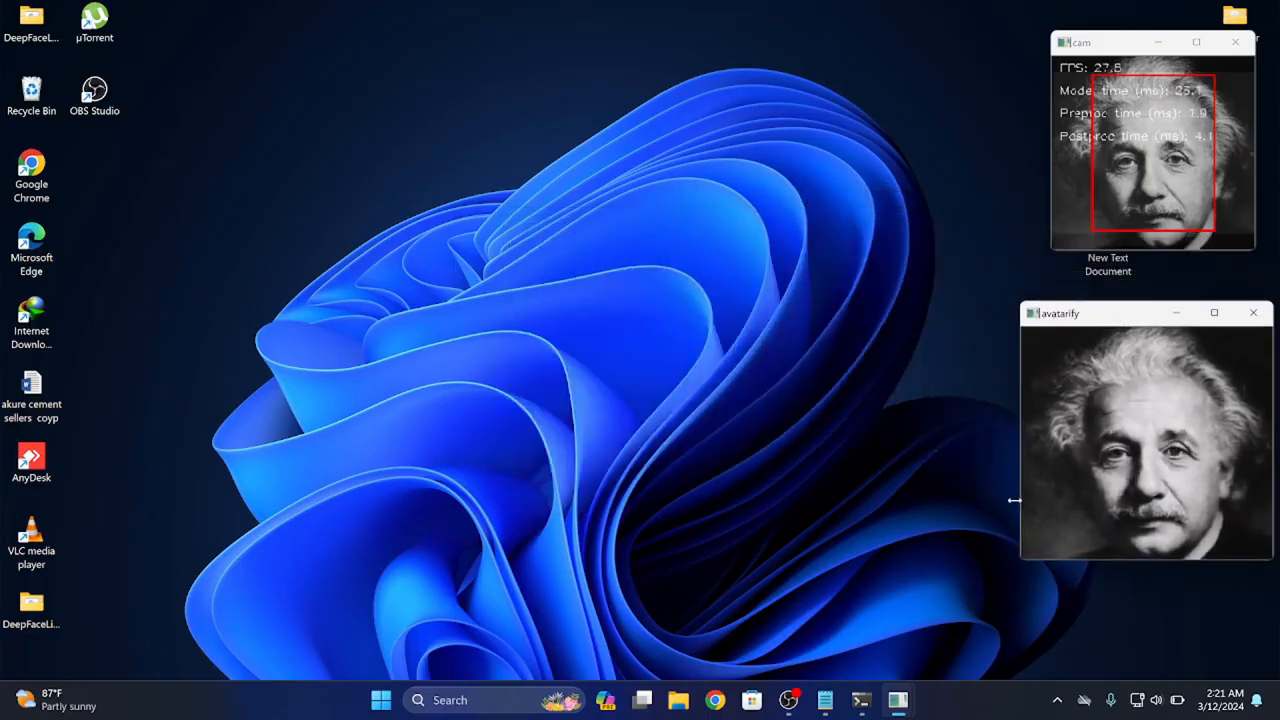
pyautogui.moveTo(1014, 500); pyautogui.dragTo(1060, 500)
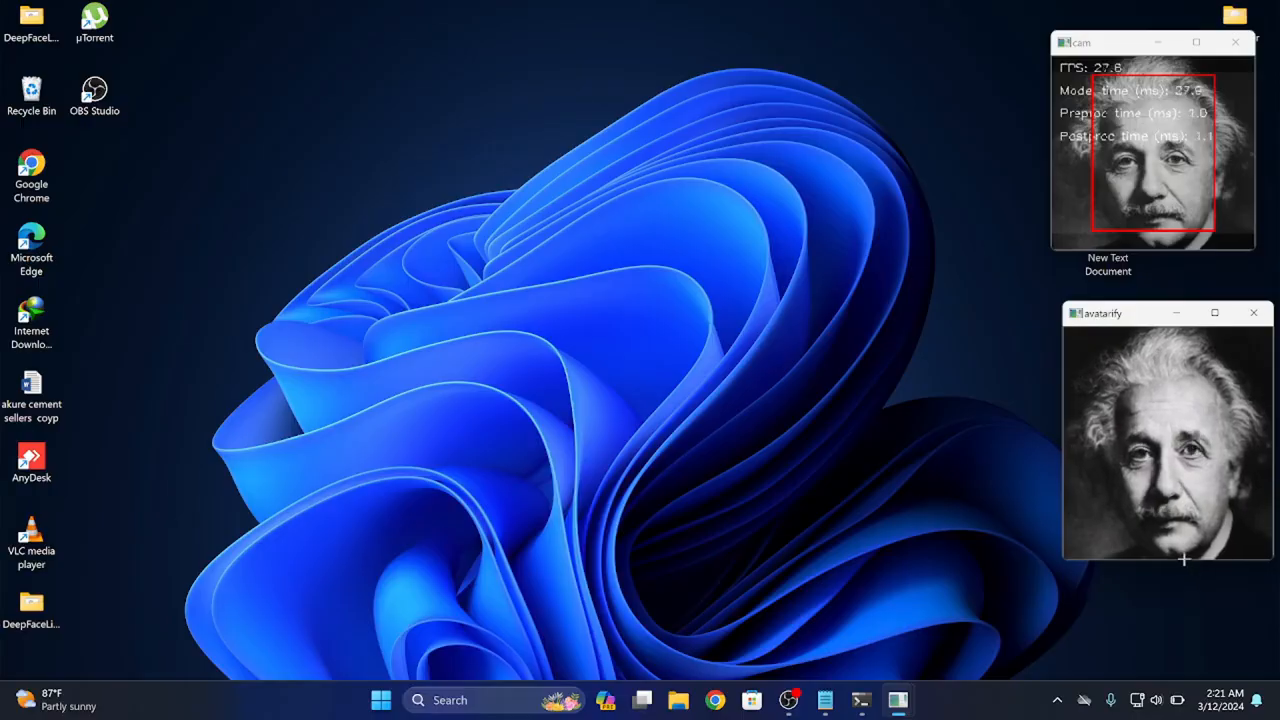
pyautogui.moveTo(1183, 561); pyautogui.dragTo(1165, 530)
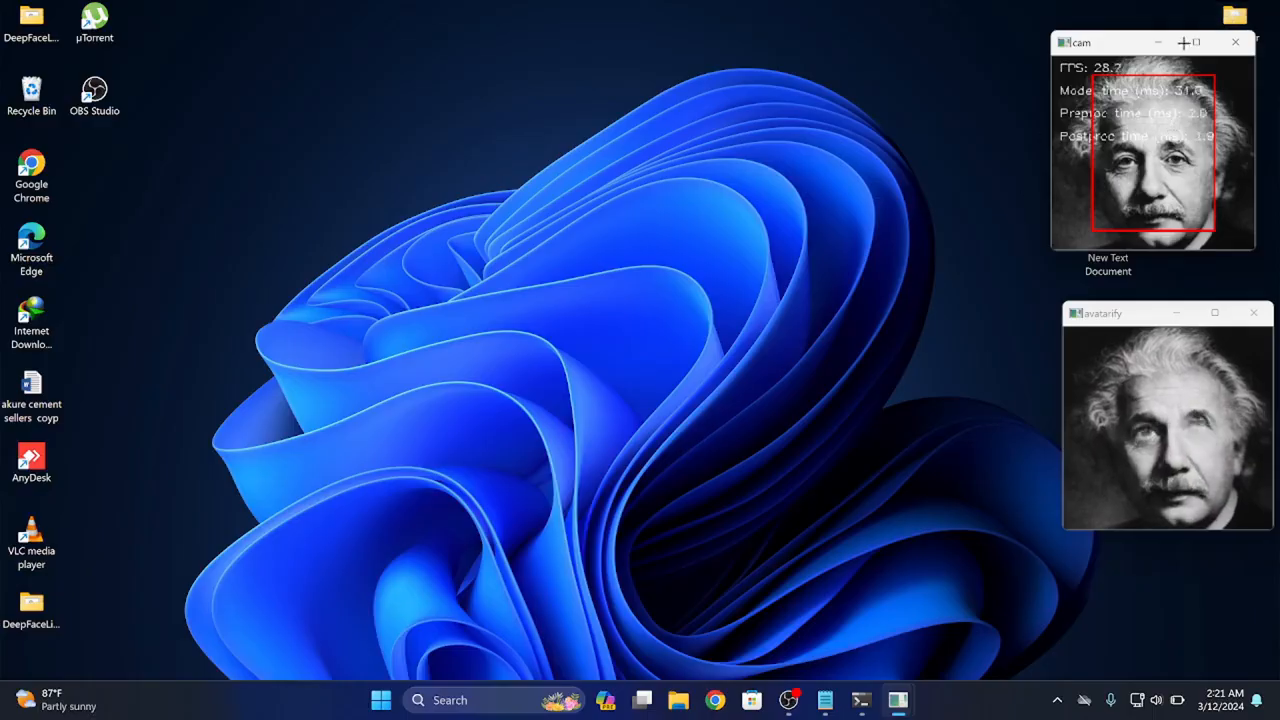
pyautogui.moveTo(1118, 44); pyautogui.dragTo(1114, 35)
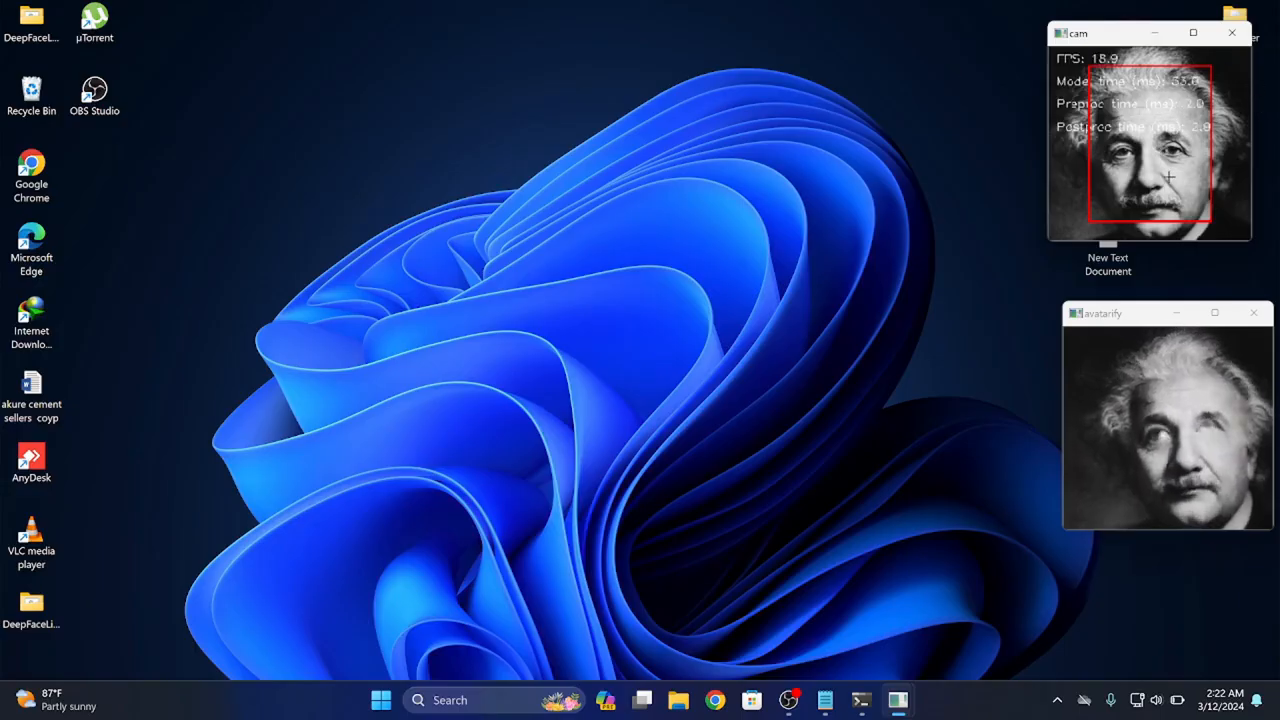
pyautogui.moveTo(1136, 318); pyautogui.dragTo(1130, 282)
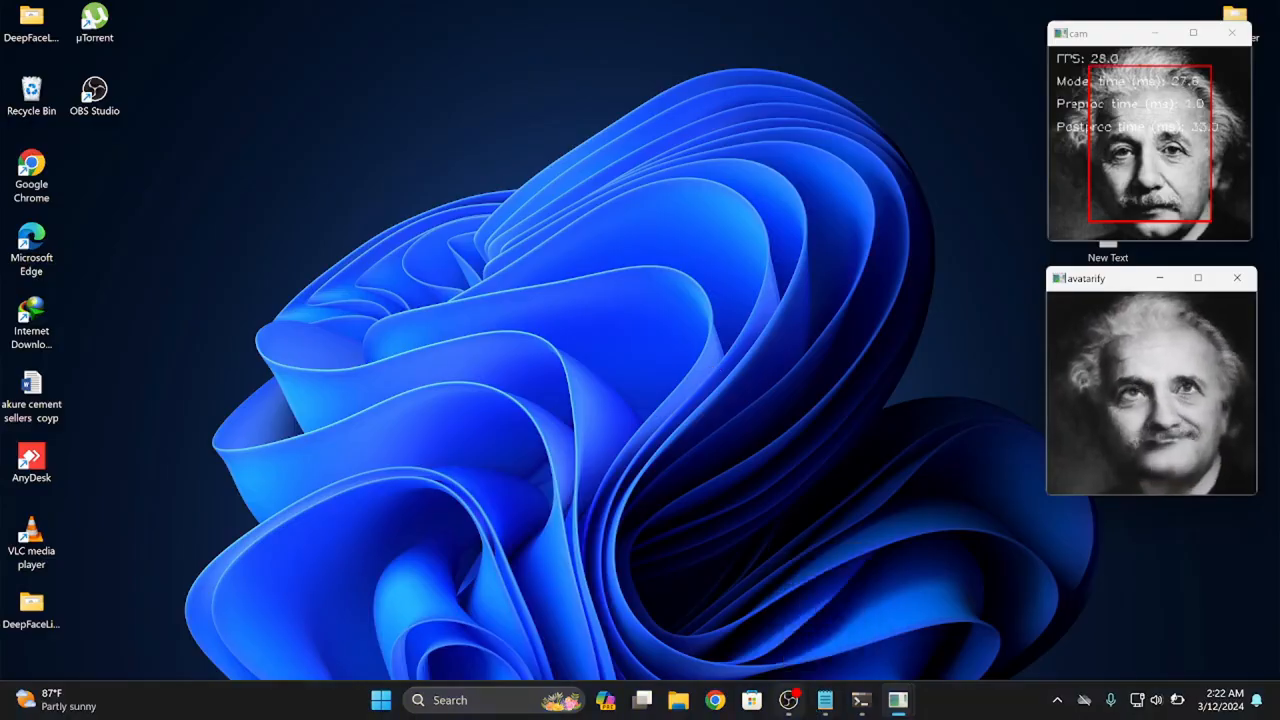
# Switch to OBS and add a new Window Capture source for "[python.exe]: avatarify" with Capture Cursor turned off
pyautogui.click(798, 703)
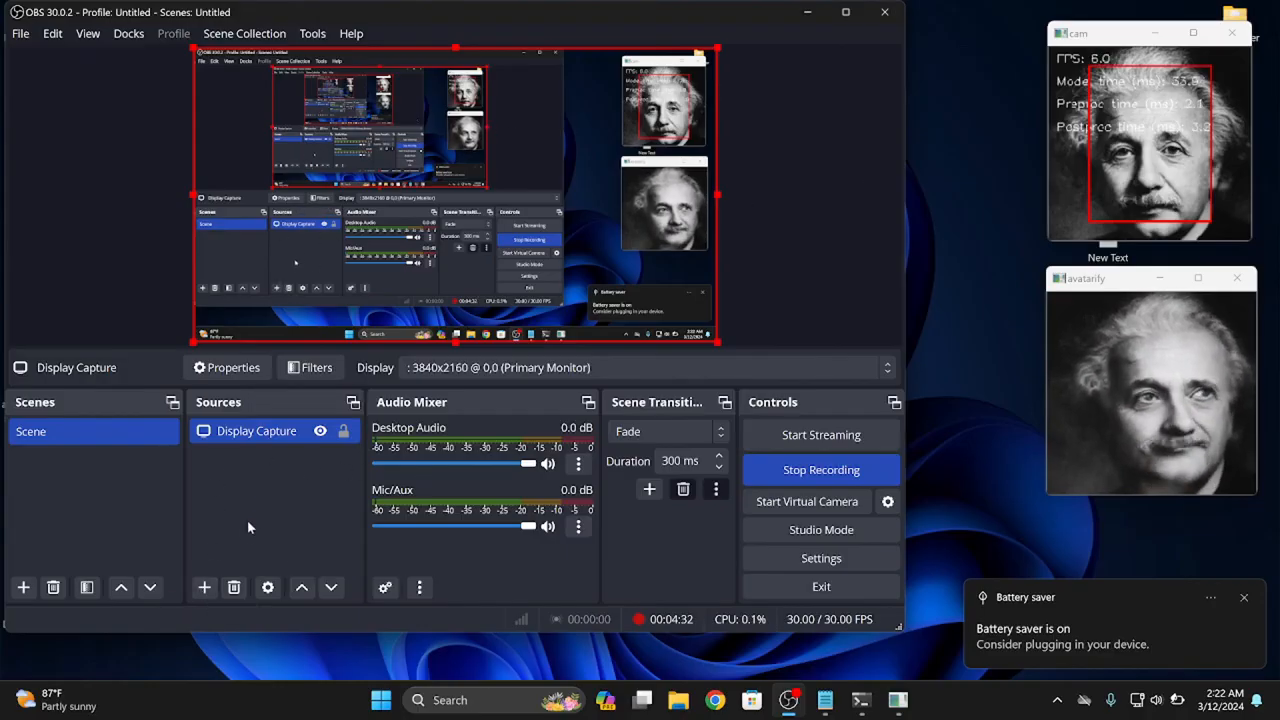
pyautogui.click(205, 590)
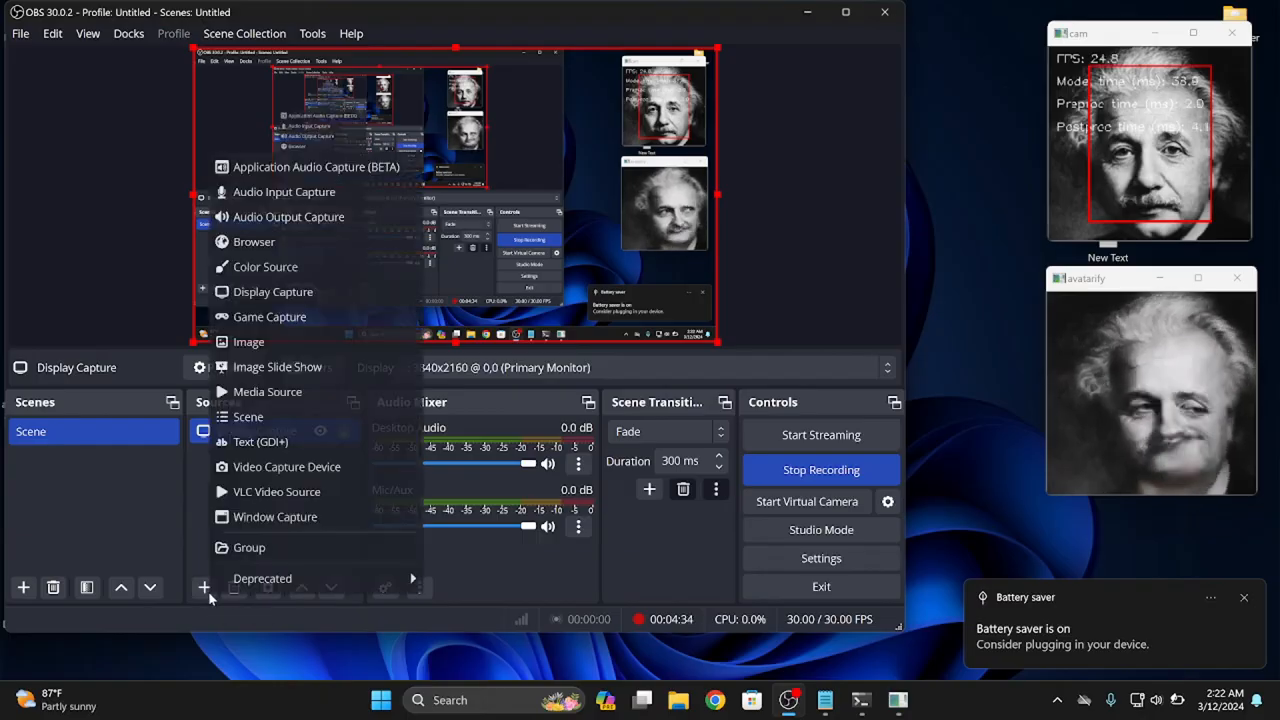
pyautogui.click(272, 518)
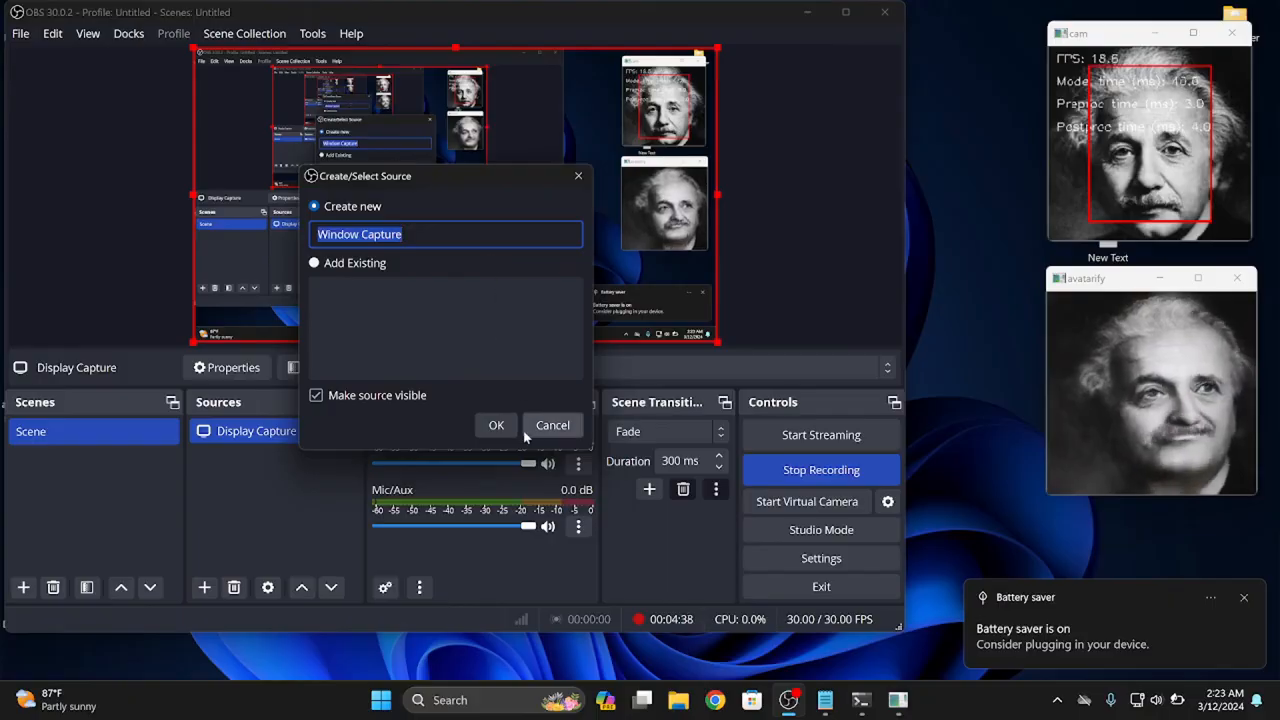
pyautogui.click(496, 425)
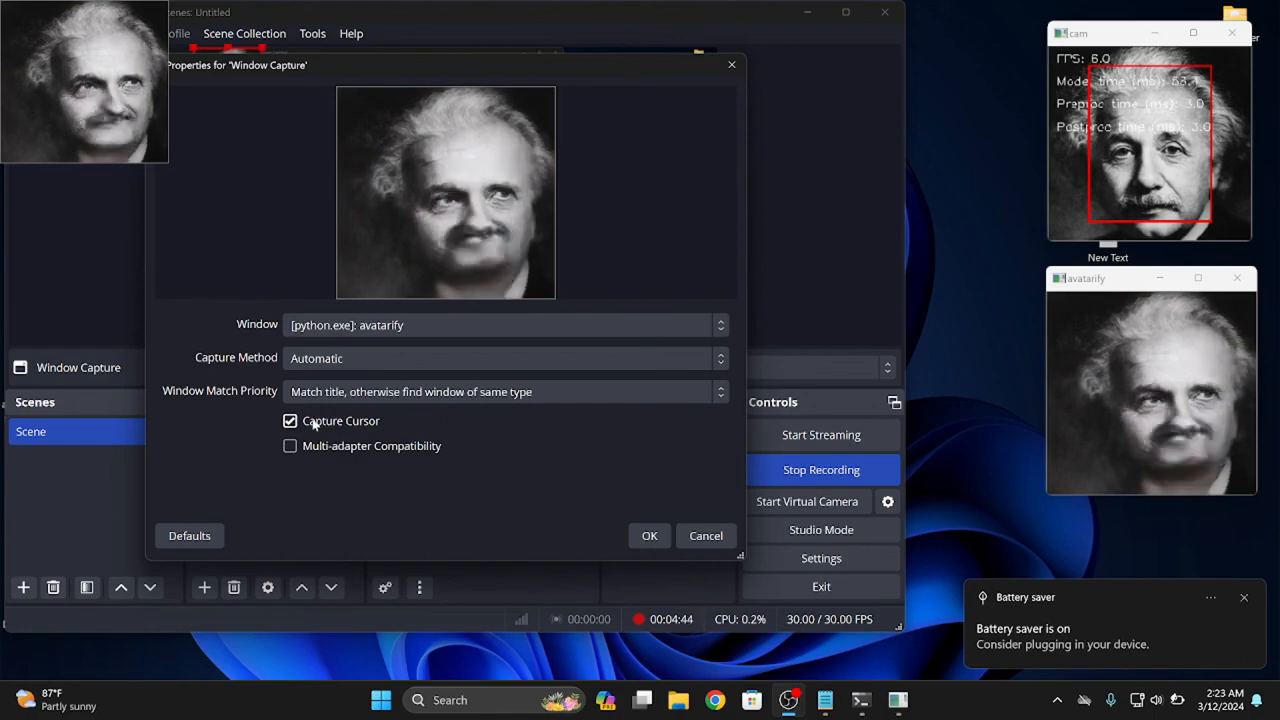
pyautogui.click(314, 424)
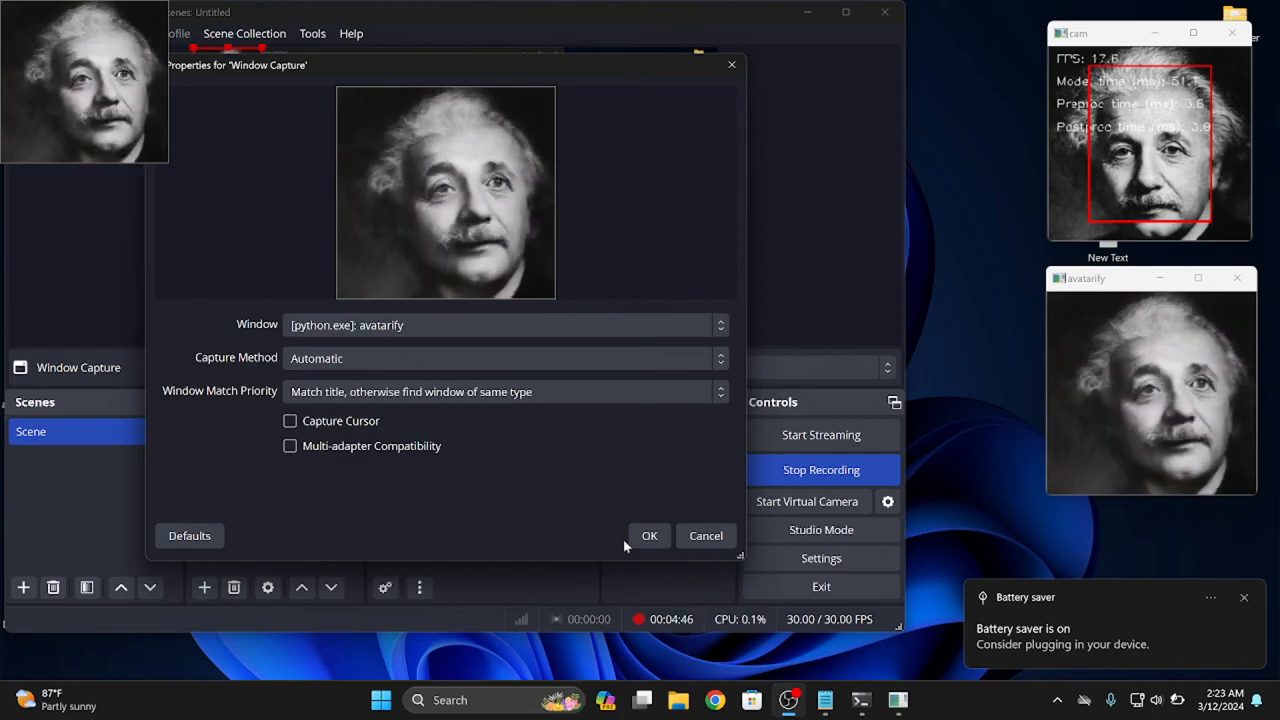
pyautogui.click(649, 535)
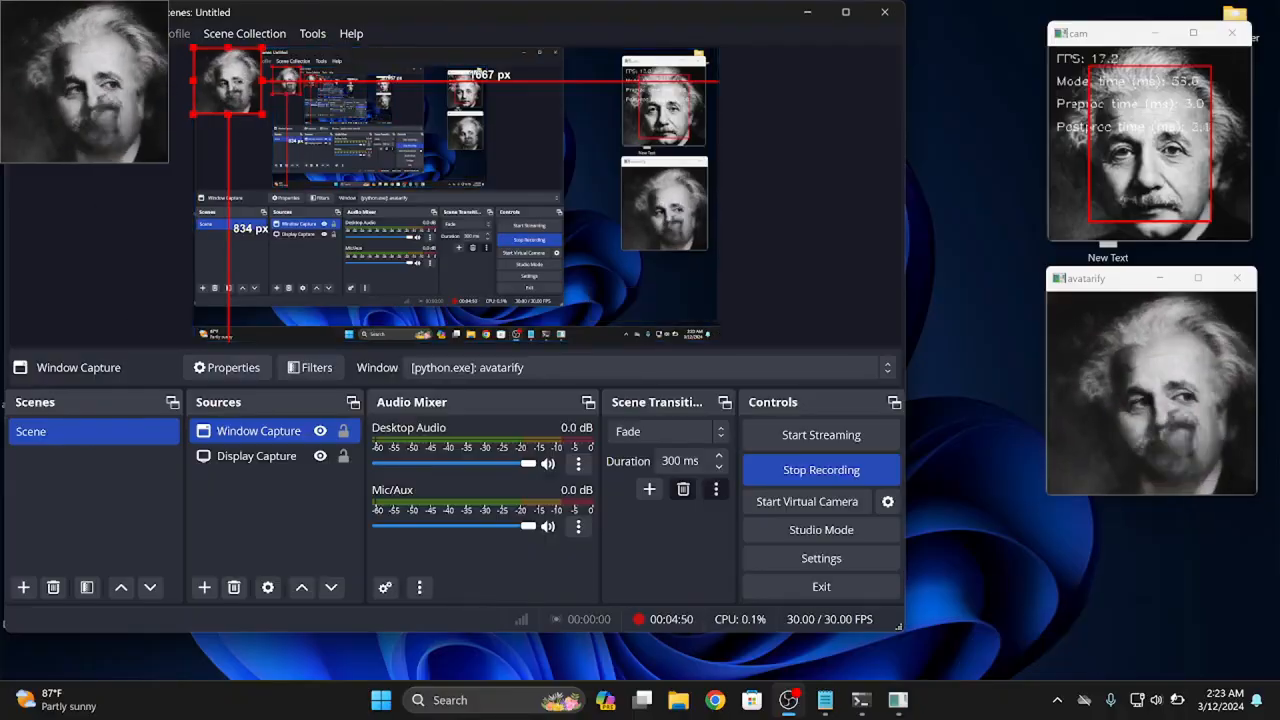
# Transform the Window Capture source with Fit to screen
pyautogui.click(88, 34)
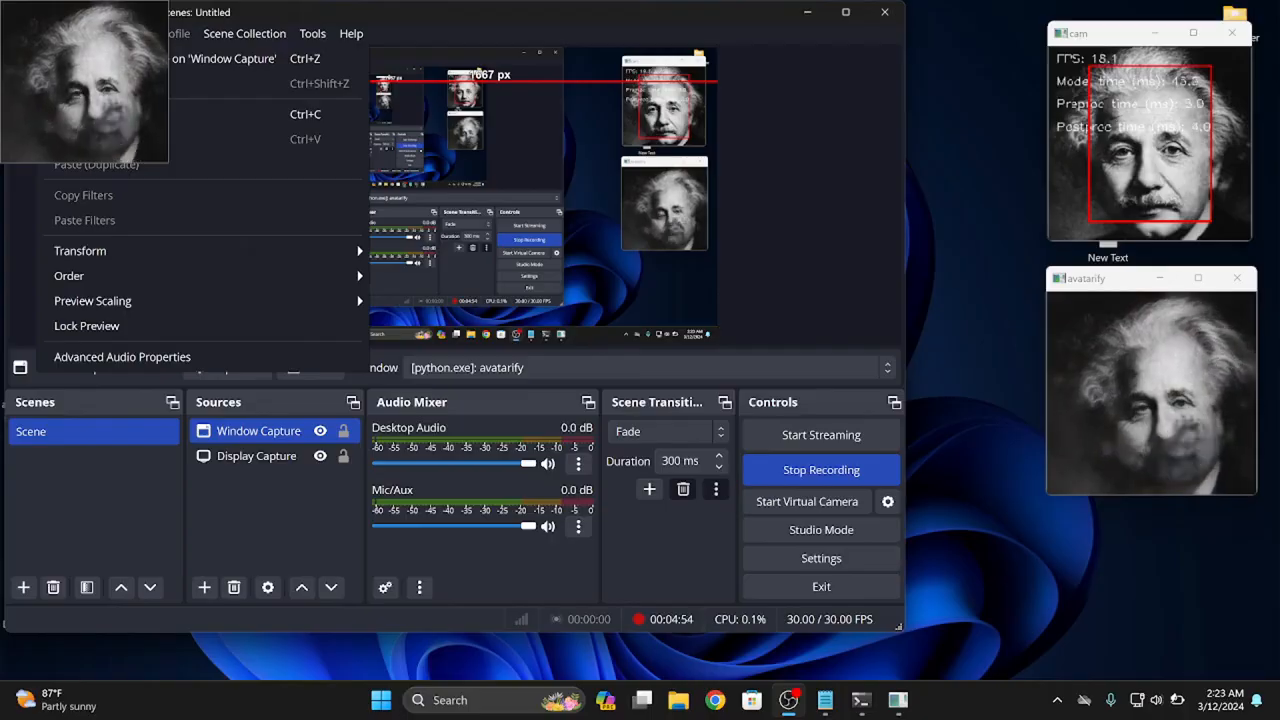
pyautogui.click(53, 34)
pyautogui.click(53, 34)
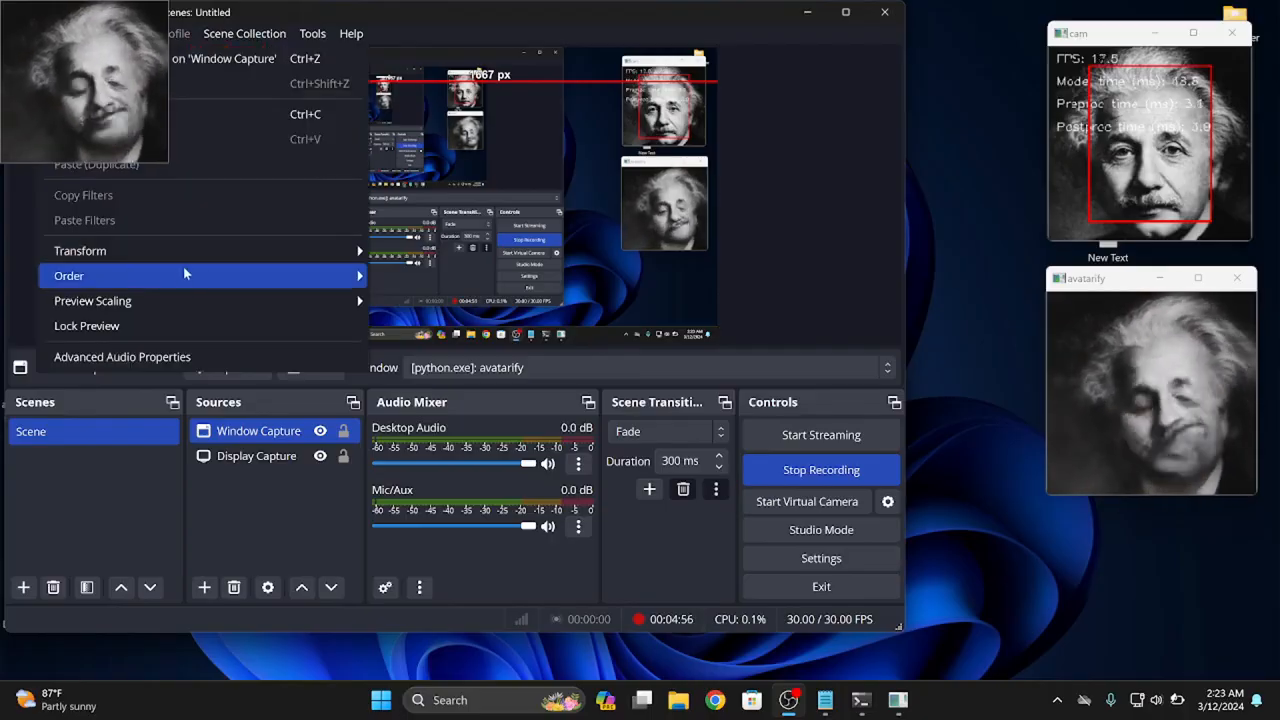
pyautogui.moveTo(300, 251)
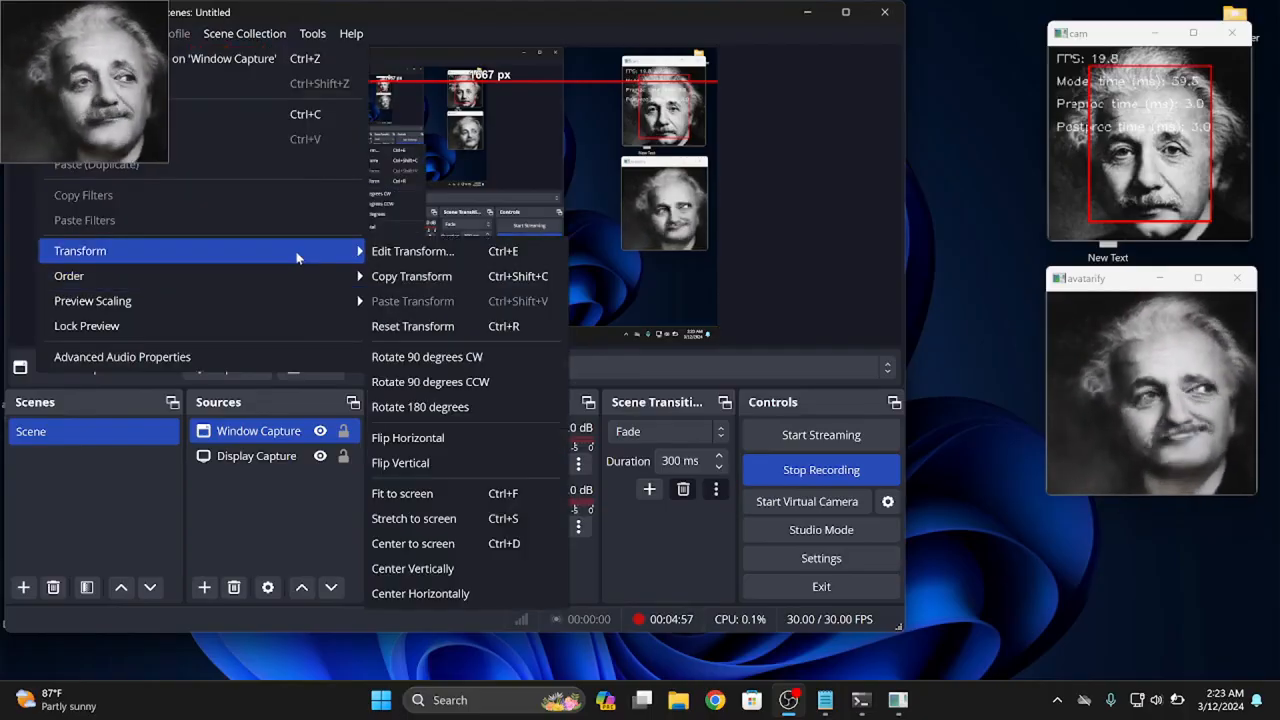
pyautogui.click(458, 496)
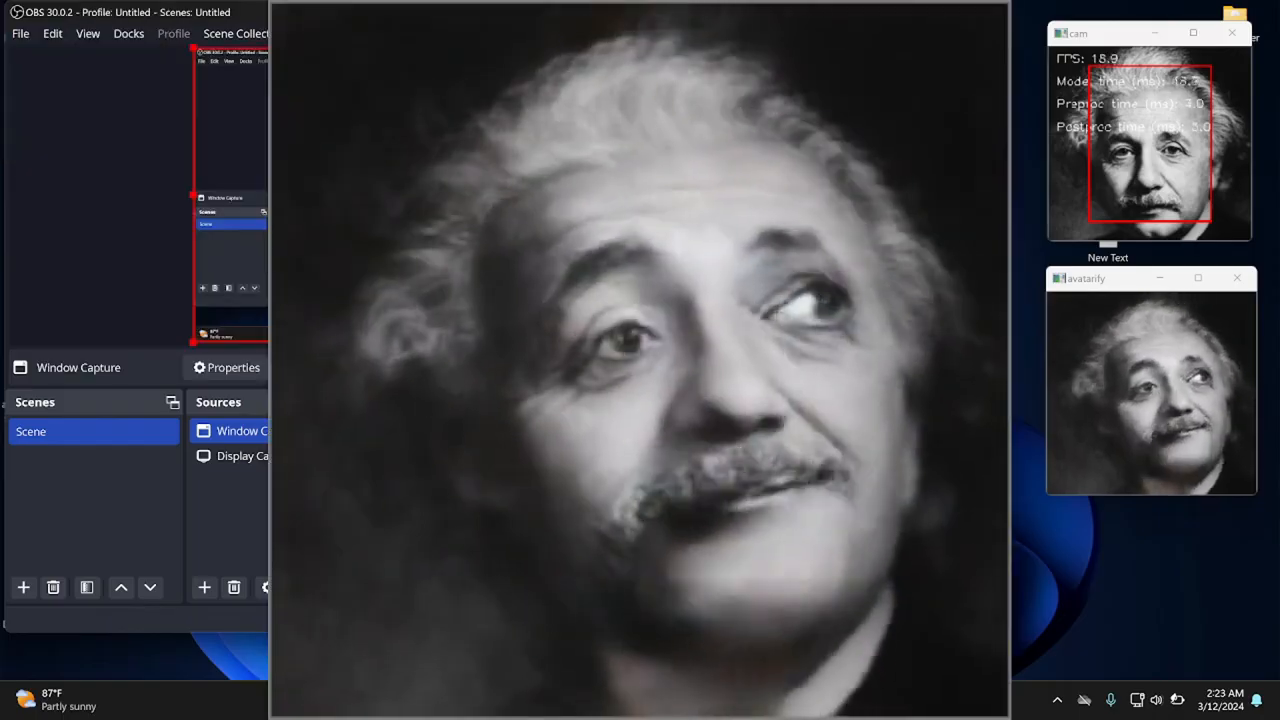